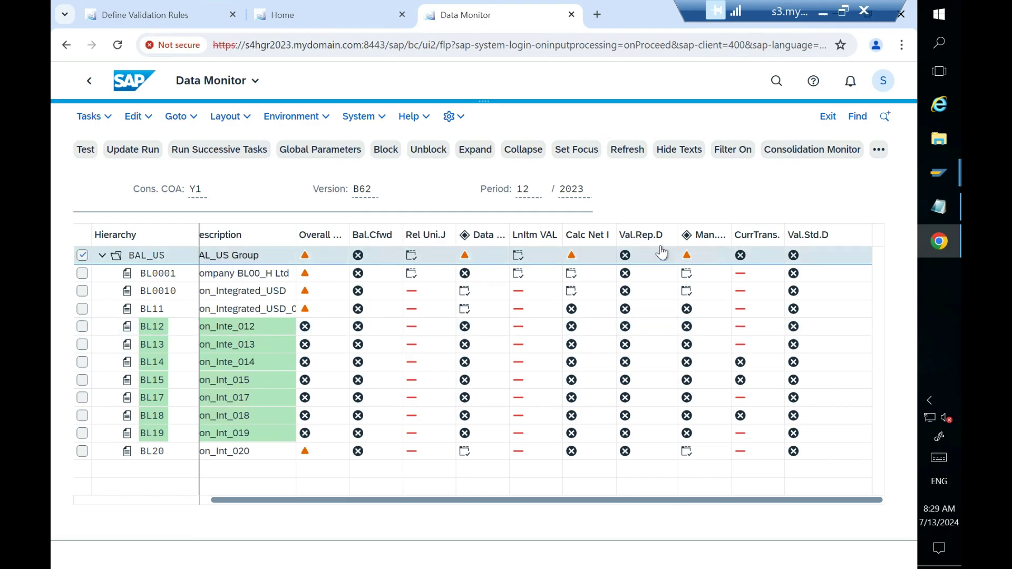
# - Compare the predefined validation rules in the Define Validation Rules list with the validation tasks in the Data Monitor
pyautogui.click(179, 11)
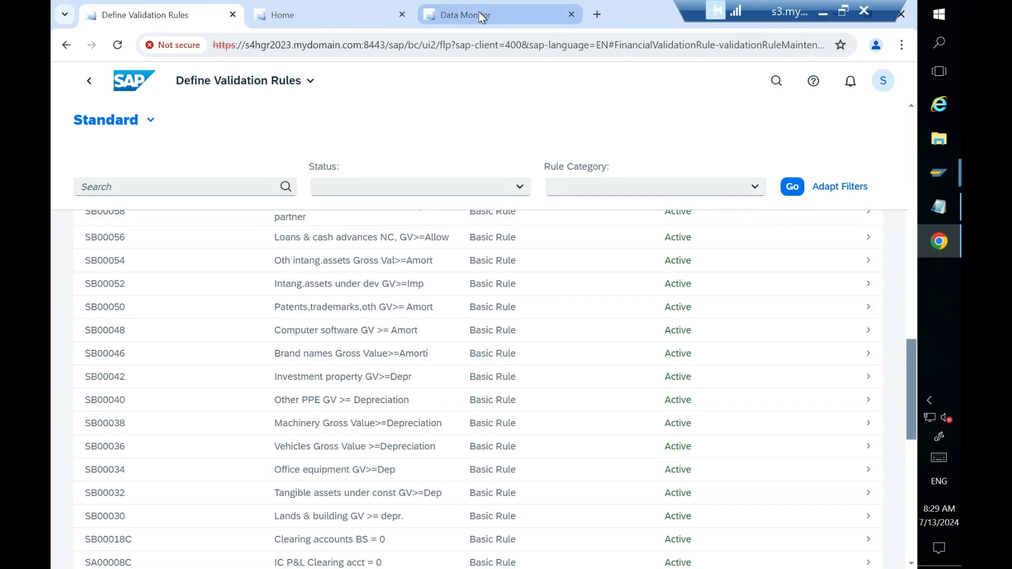
pyautogui.click(445, 15)
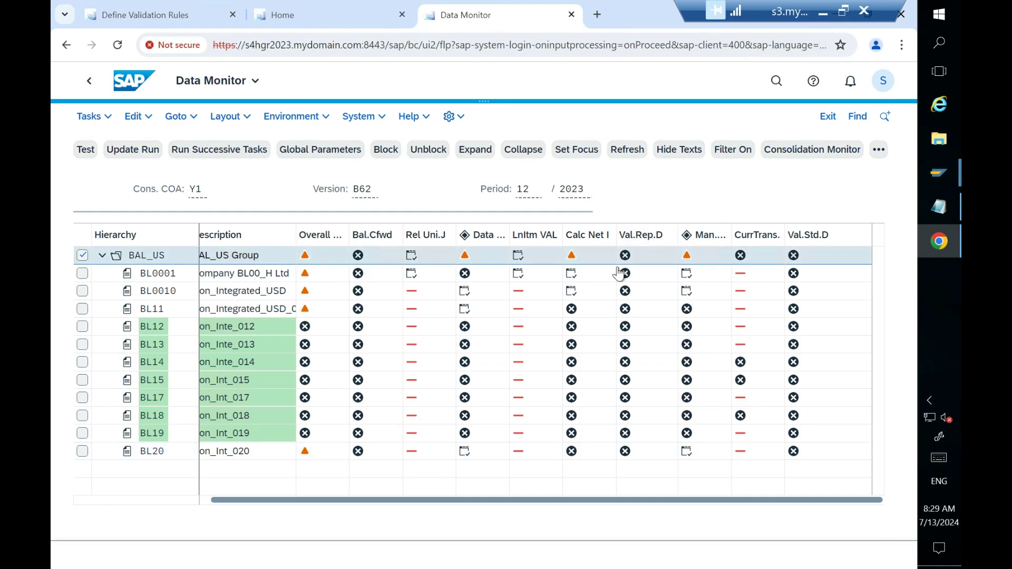
pyautogui.click(158, 15)
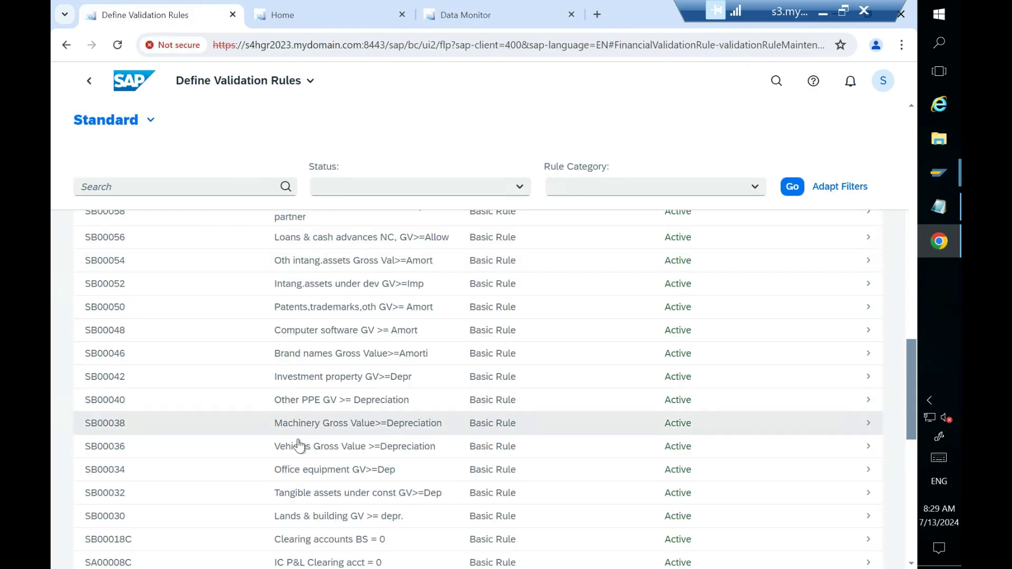
pyautogui.click(490, 15)
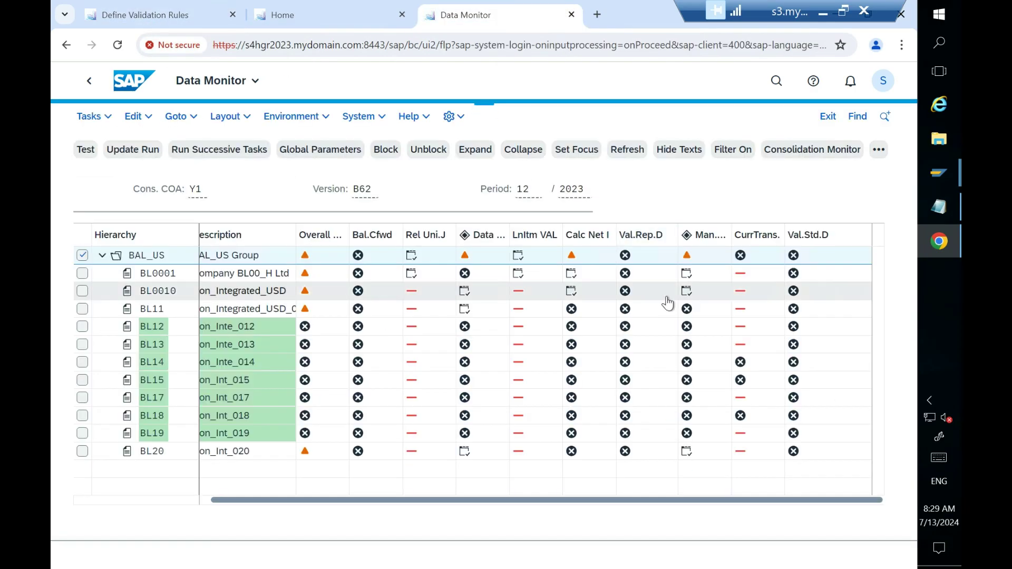
pyautogui.click(155, 15)
pyautogui.scroll(-3, 330, 467)
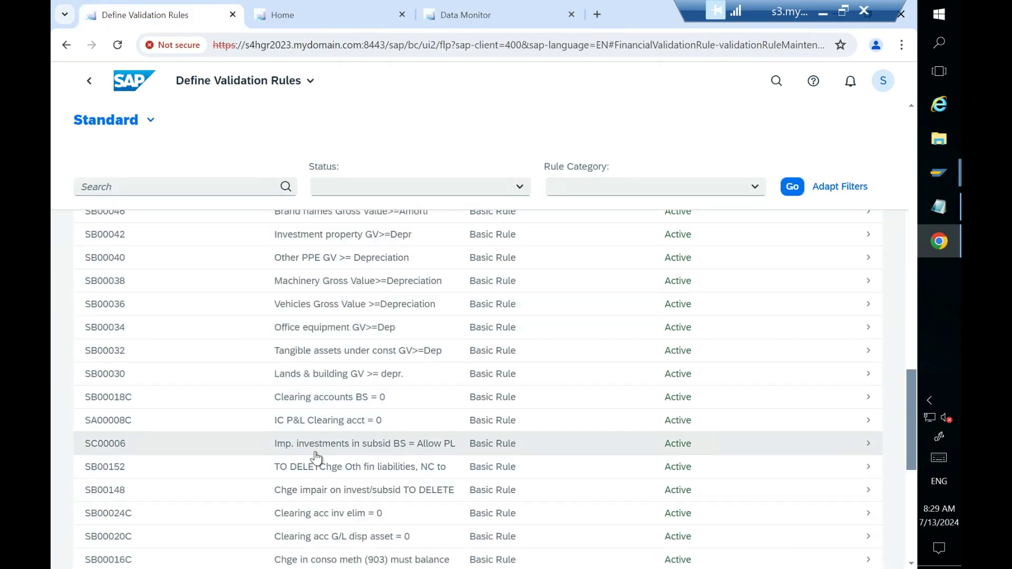
pyautogui.scroll(-3, 314, 503)
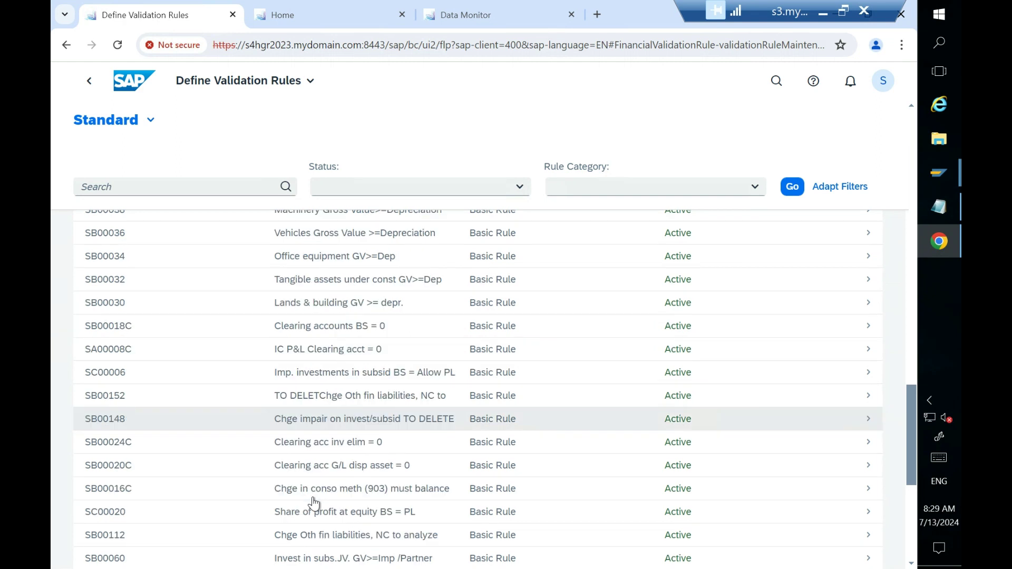
pyautogui.scroll(6, 315, 482)
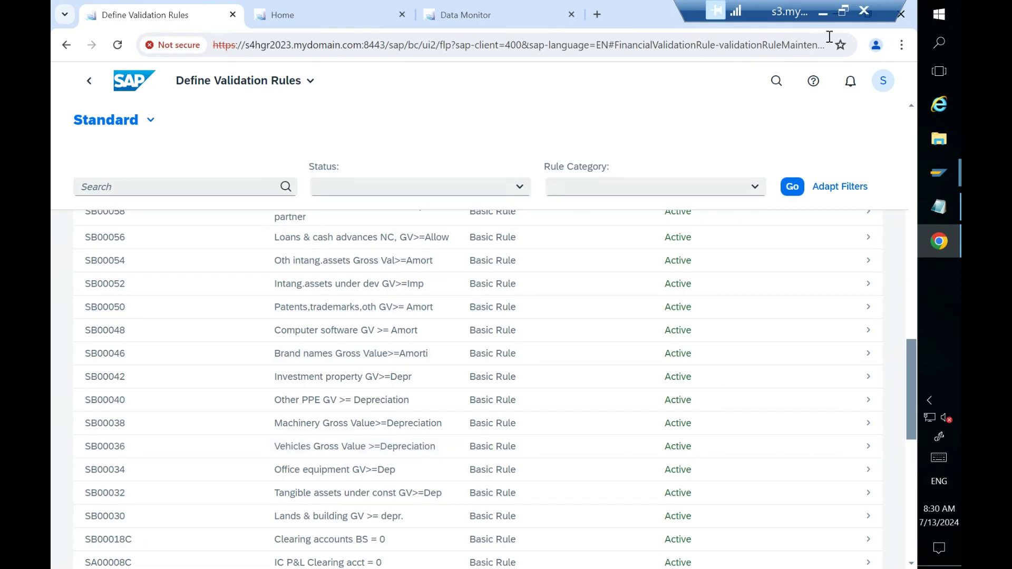
# - Switch to the GR_Explanation_003 Excel workbook and enter 1000 in B230 and 1100 in C230 of Sheet3
pyautogui.click(822, 13)
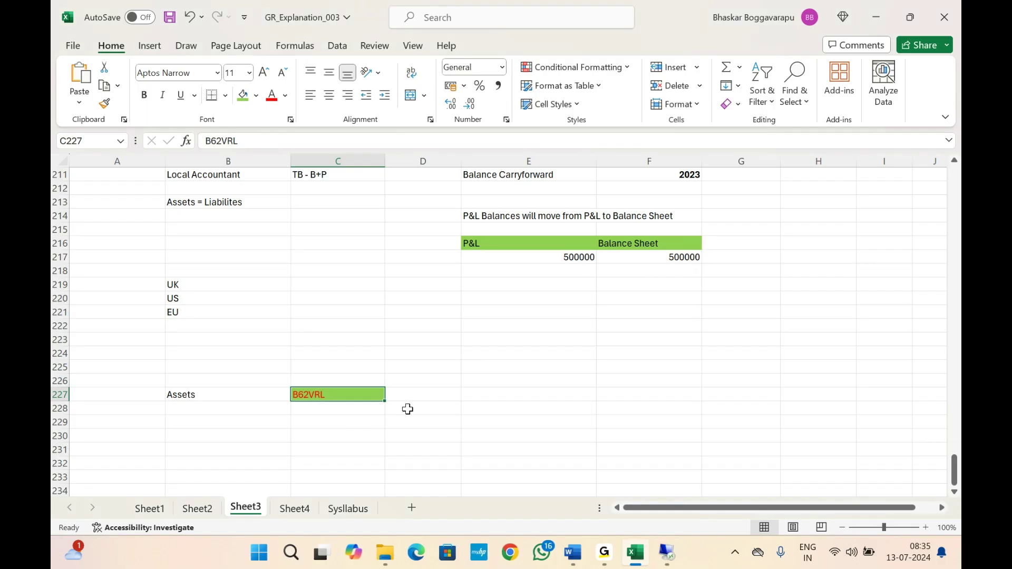
pyautogui.click(234, 437)
pyautogui.write('1000')
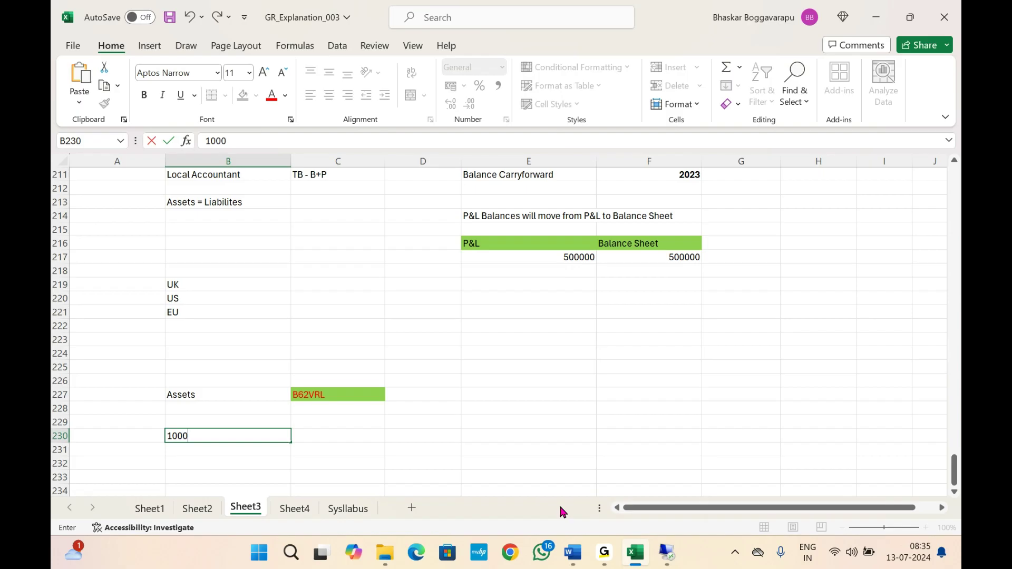
pyautogui.press('Tab')
pyautogui.write('1100')
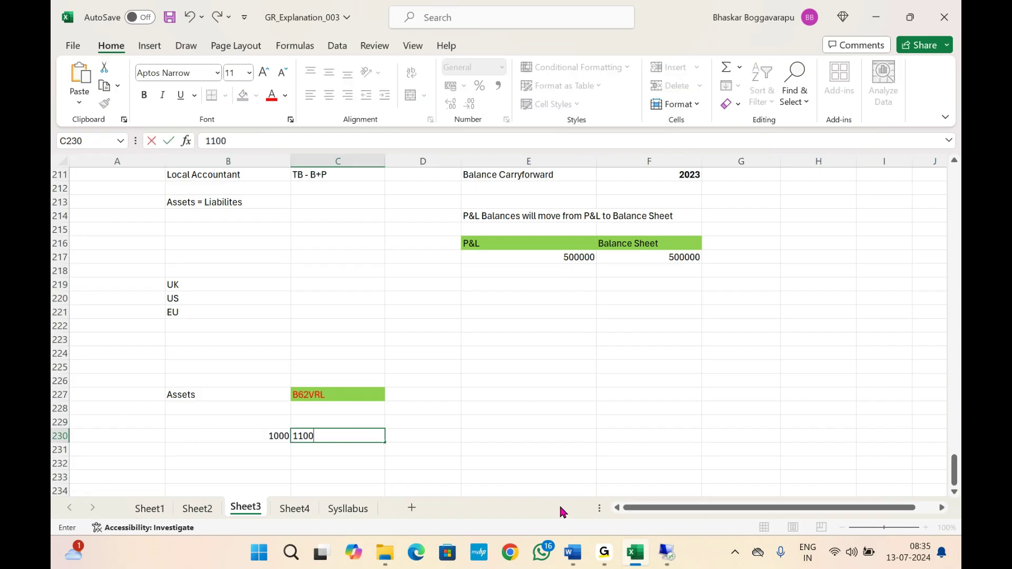
pyautogui.press('Return')
pyautogui.scroll(-1, 421, 456)
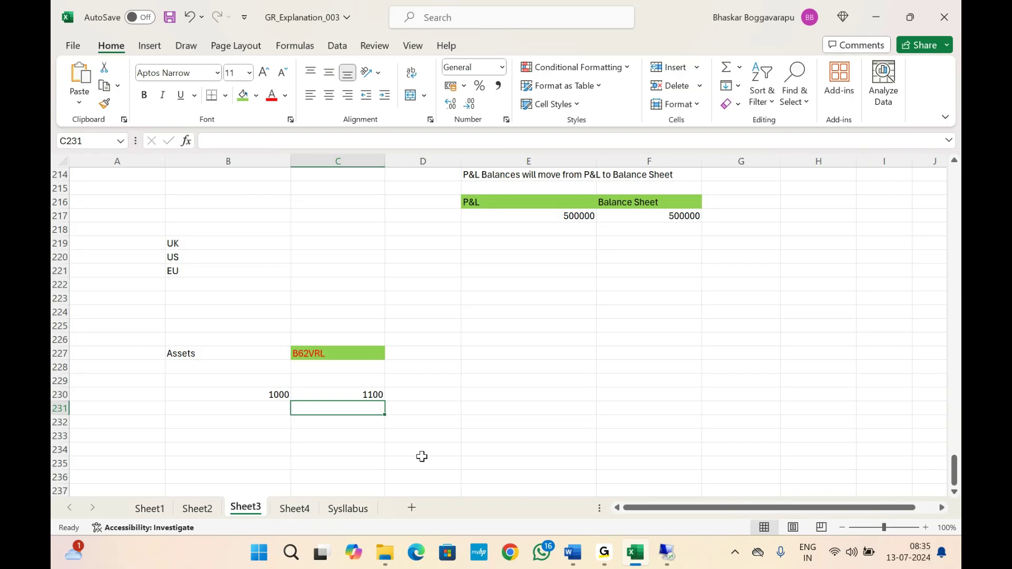
pyautogui.click(371, 400)
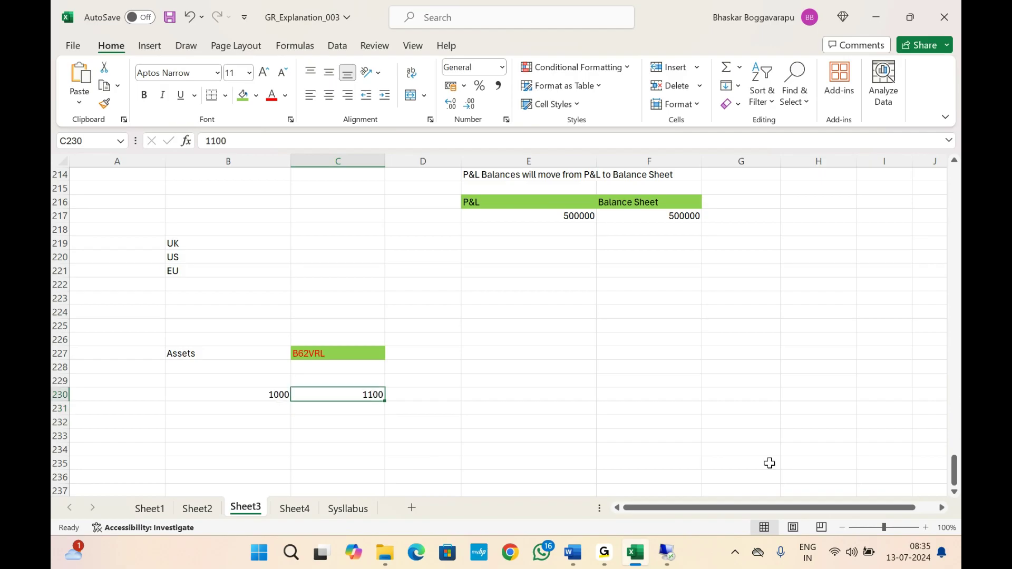
pyautogui.press('Left')
pyautogui.press('Right')
pyautogui.press('Down')
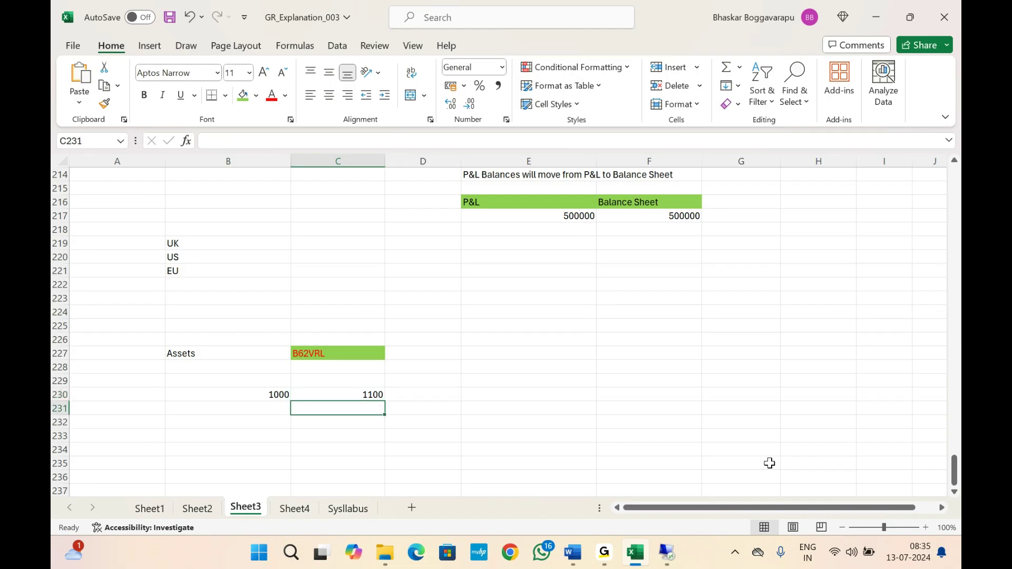
# - Switch back to the remote SAP session and open rule SB00036, Vehicles Gross Value >=Depreciation, in full-screen view
pyautogui.click(666, 553)
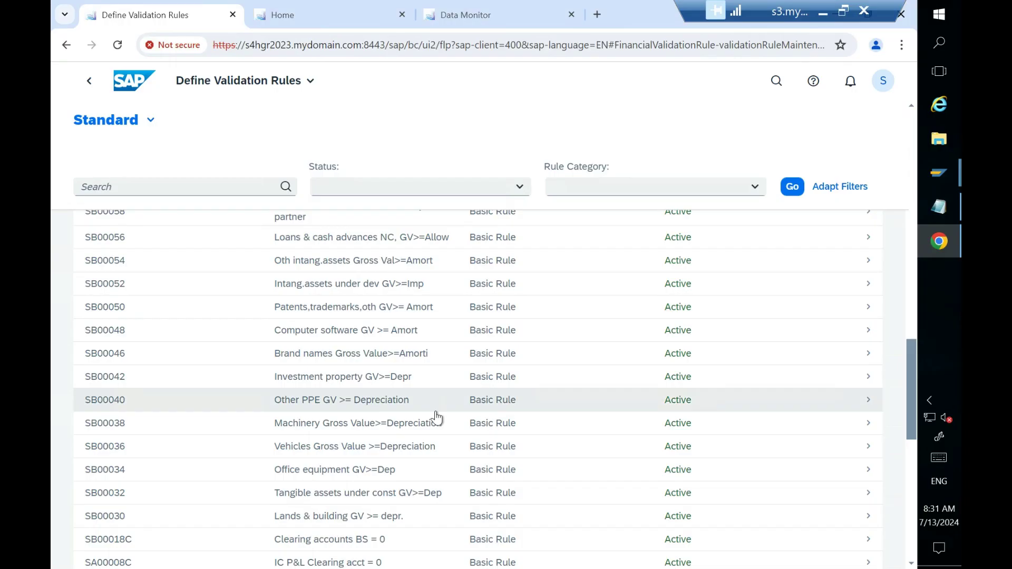
pyautogui.click(332, 452)
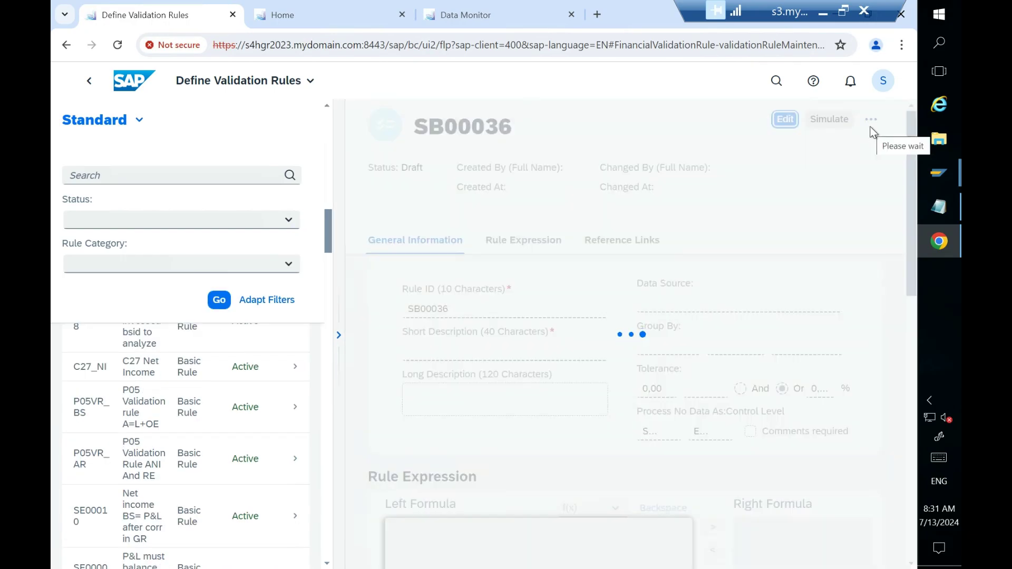
pyautogui.click(871, 127)
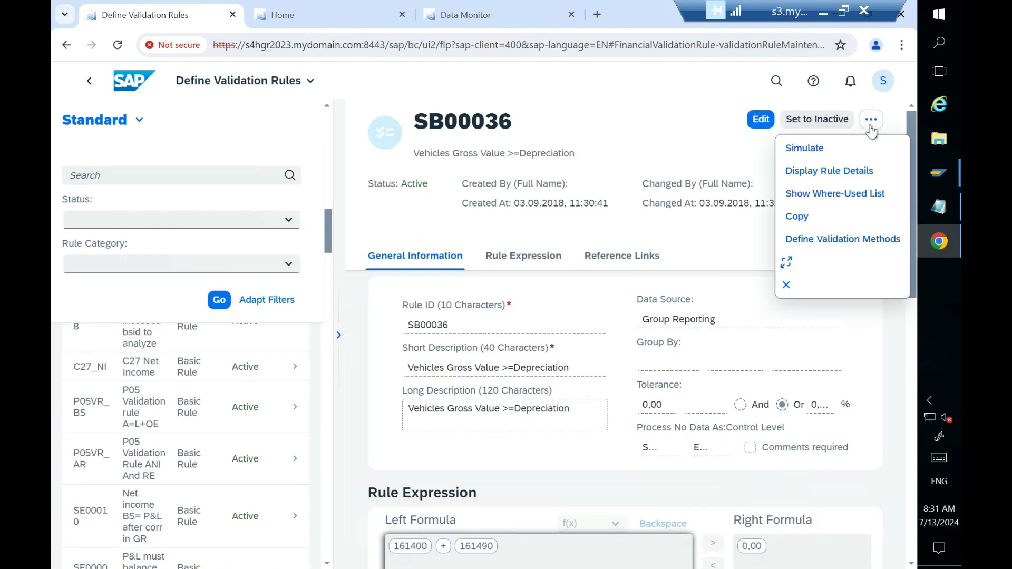
pyautogui.click(790, 268)
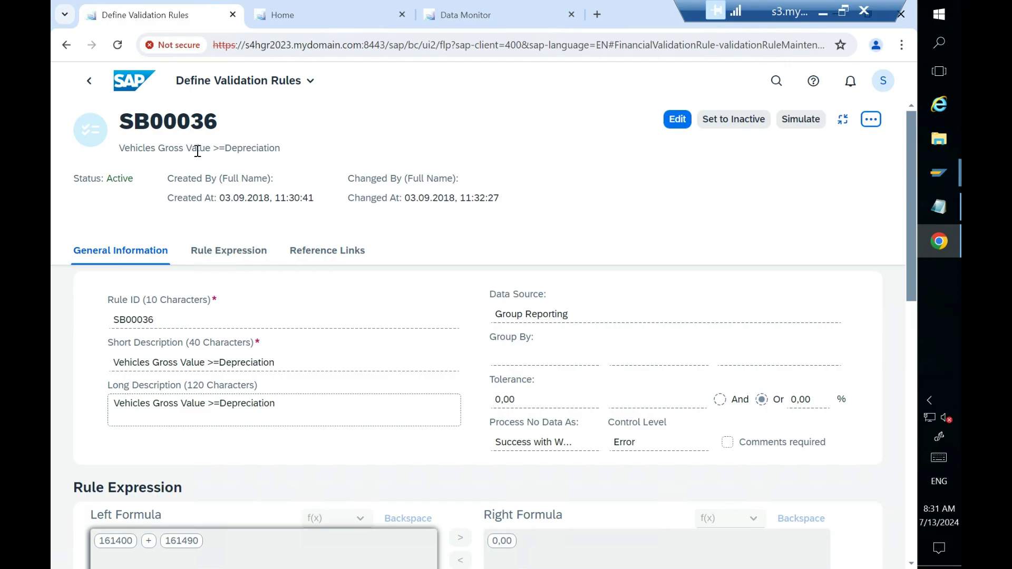
# - Request setting rule SB00036 to inactive but cancel it, and try to edit the rule
pyautogui.click(729, 126)
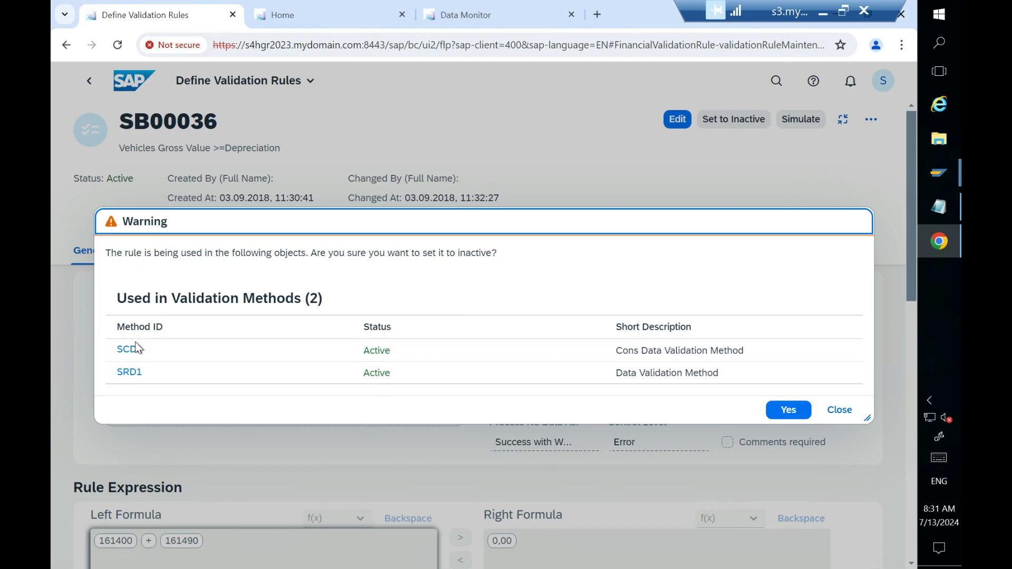
pyautogui.click(837, 411)
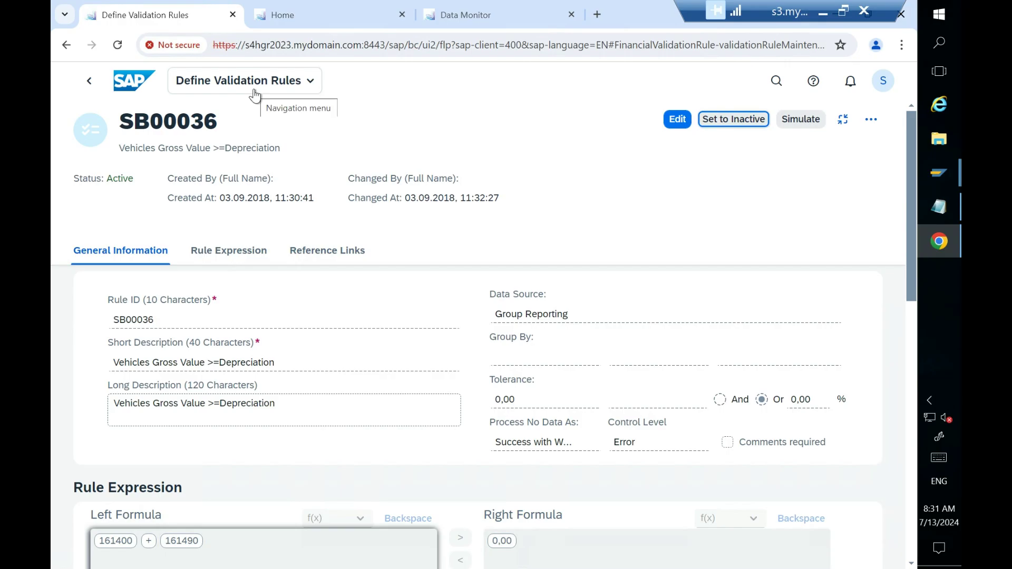
pyautogui.moveTo(118, 122); pyautogui.dragTo(217, 121)
pyautogui.click(675, 119)
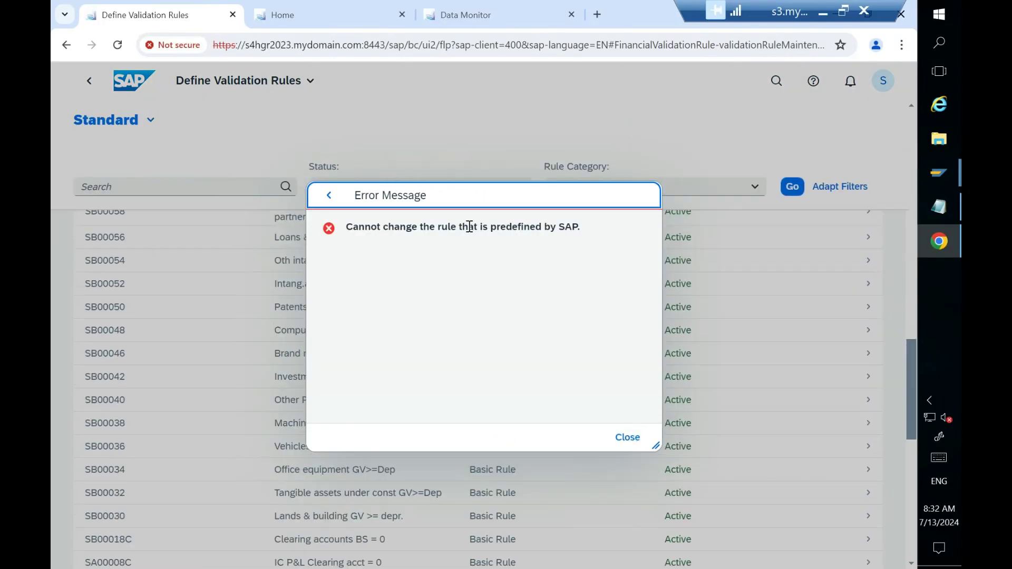
pyautogui.click(627, 437)
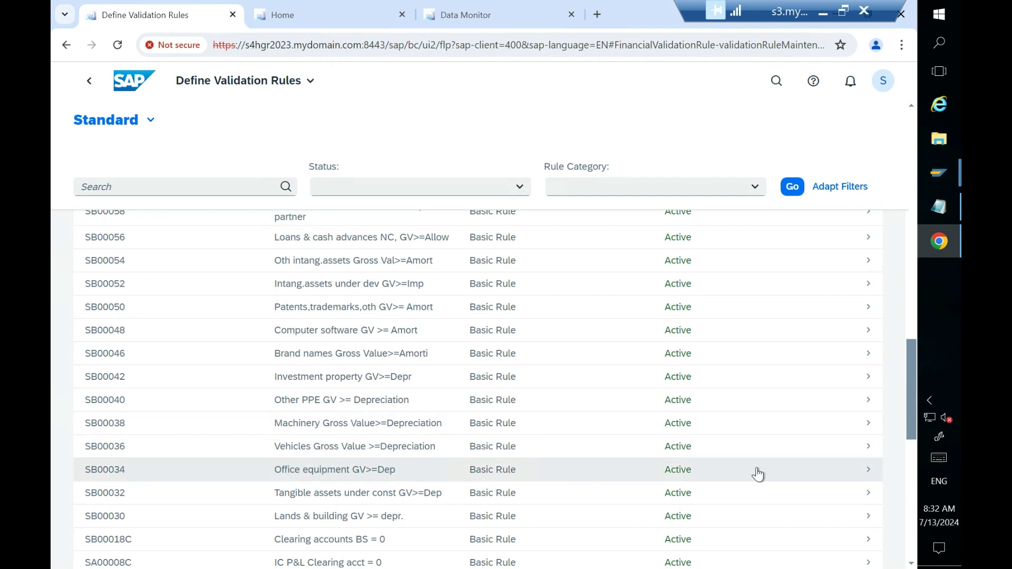
# - Open rule SB00034, Office equipment GV>=Dep, review its rule ID and description, and return to the rules list
pyautogui.click(867, 473)
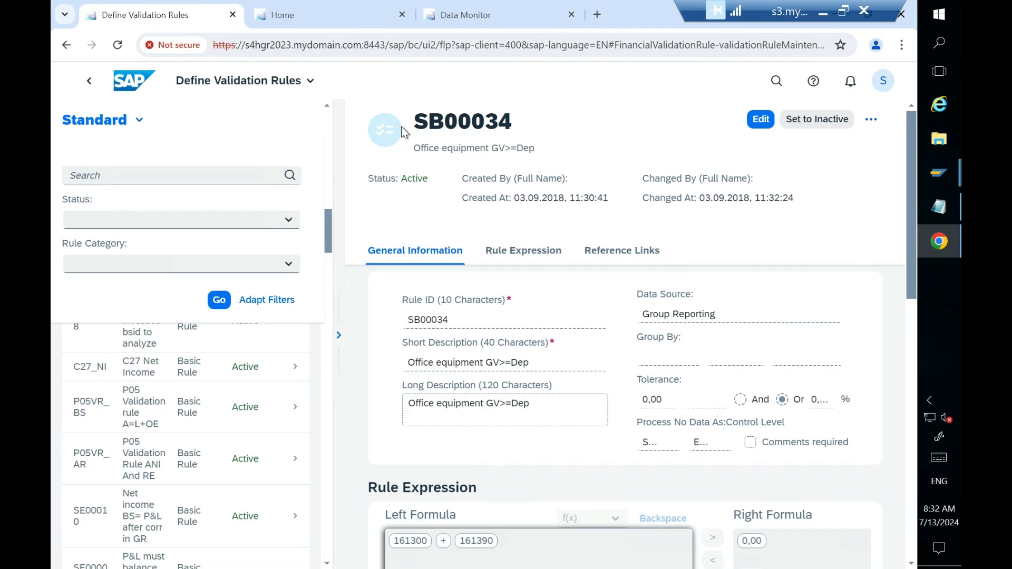
pyautogui.moveTo(425, 121); pyautogui.dragTo(519, 127)
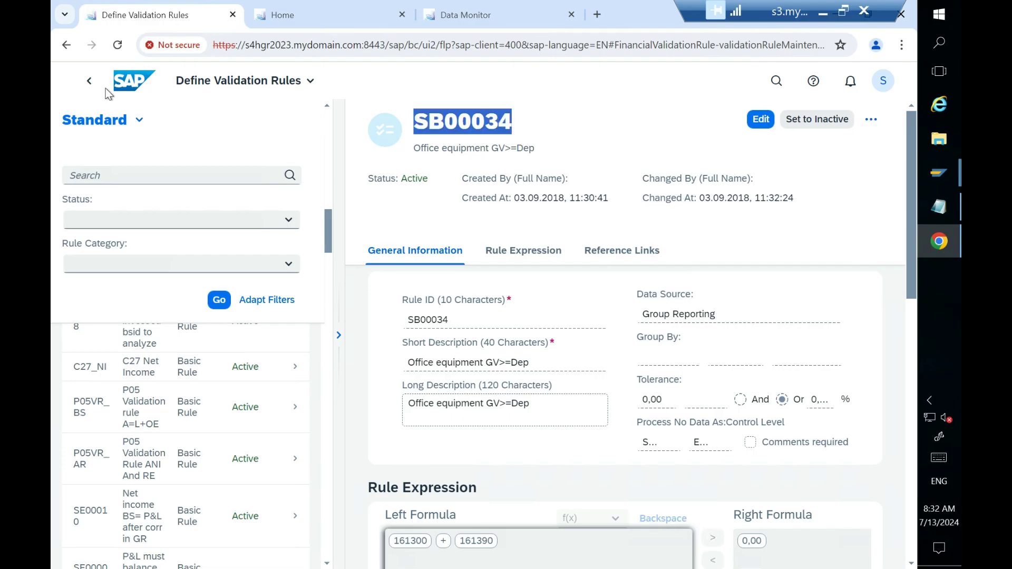
pyautogui.moveTo(414, 148); pyautogui.dragTo(538, 154)
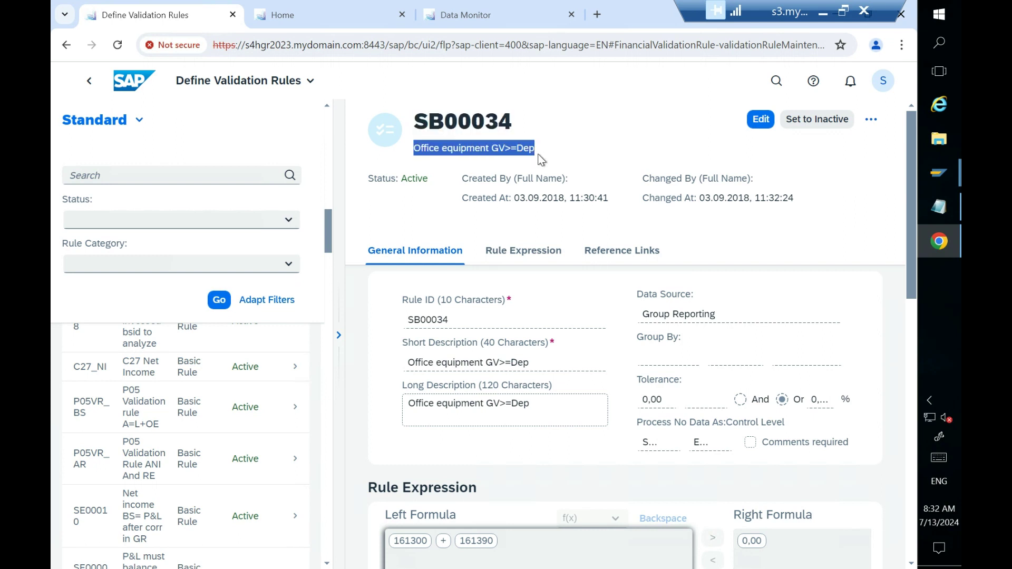
pyautogui.click(88, 84)
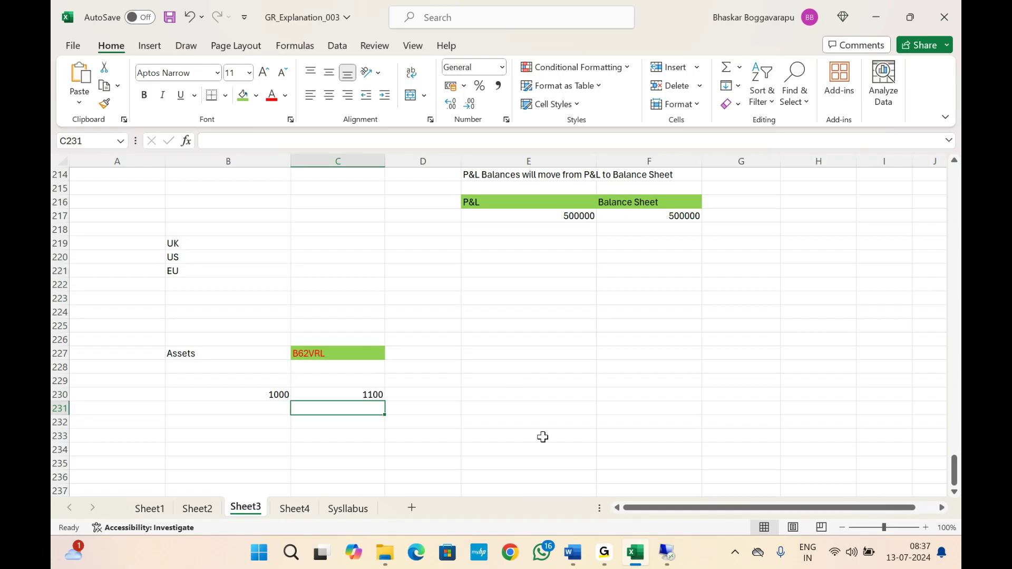
pyautogui.click(666, 552)
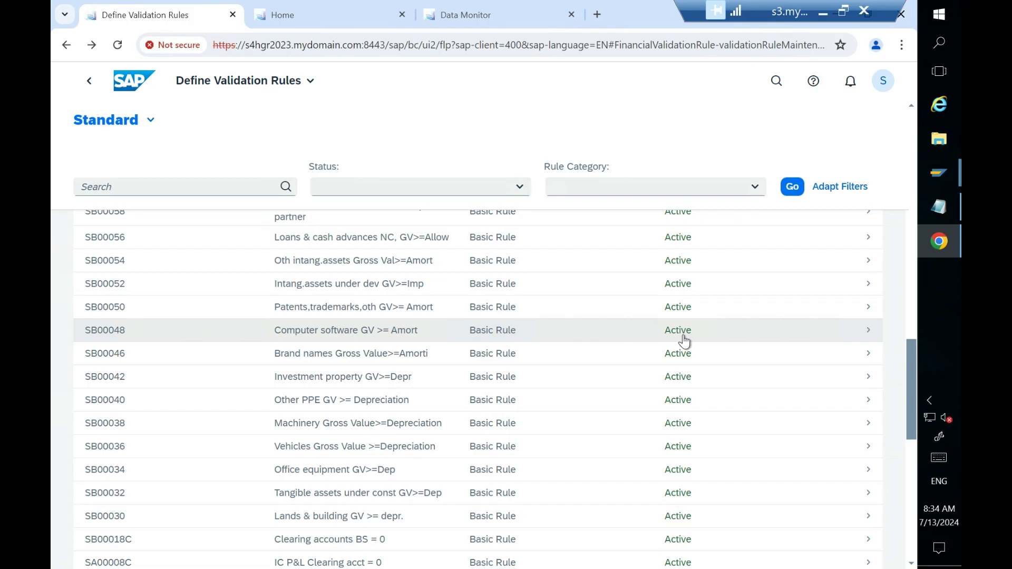
pyautogui.click(823, 13)
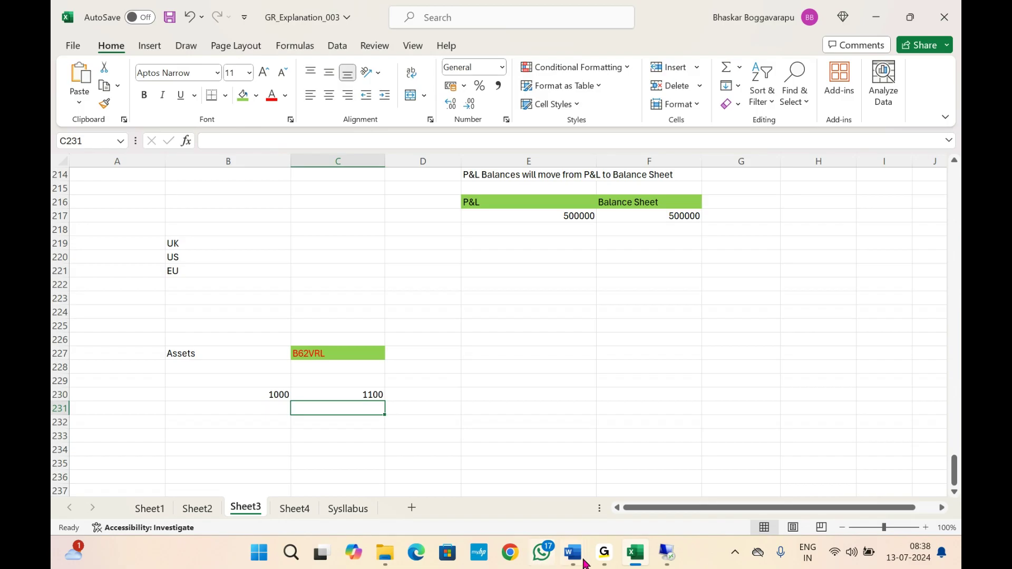
pyautogui.moveTo(604, 563)
pyautogui.click(680, 482)
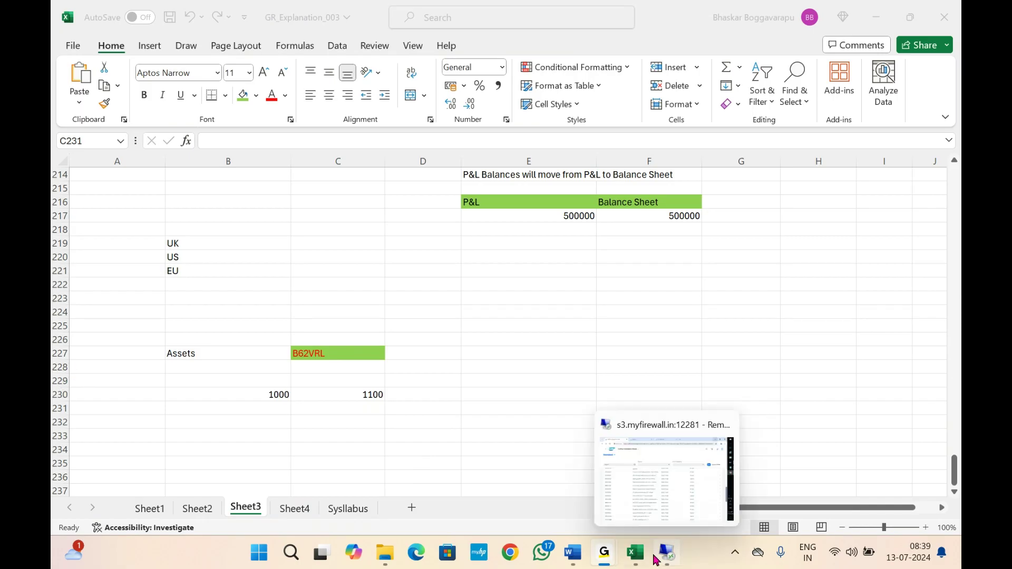
pyautogui.click(637, 491)
pyautogui.click(199, 425)
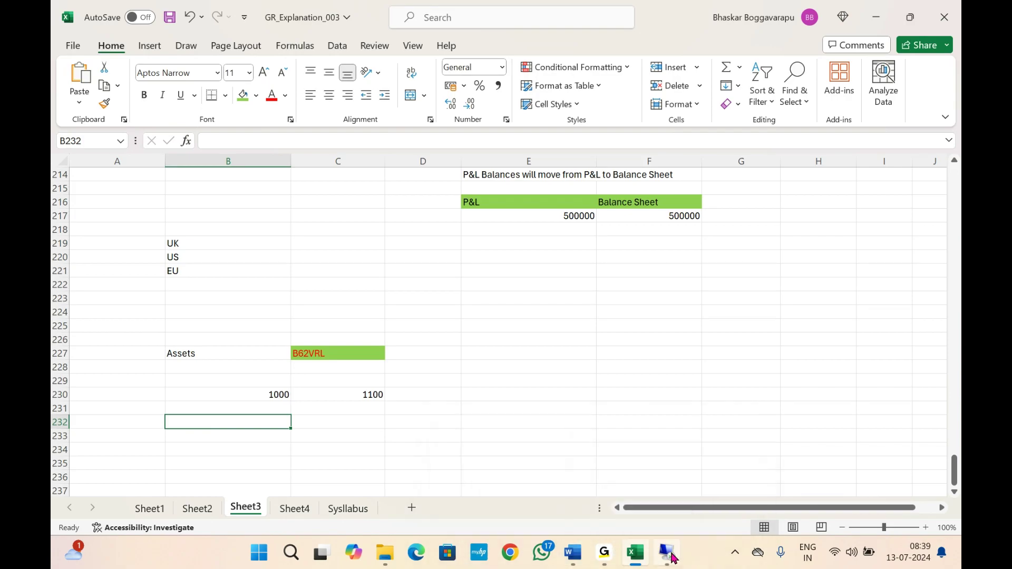
# - Switch to the remote SAP session, check the Reported Data Validation task in the Data Monitor, and return to the validation rules
pyautogui.click(669, 482)
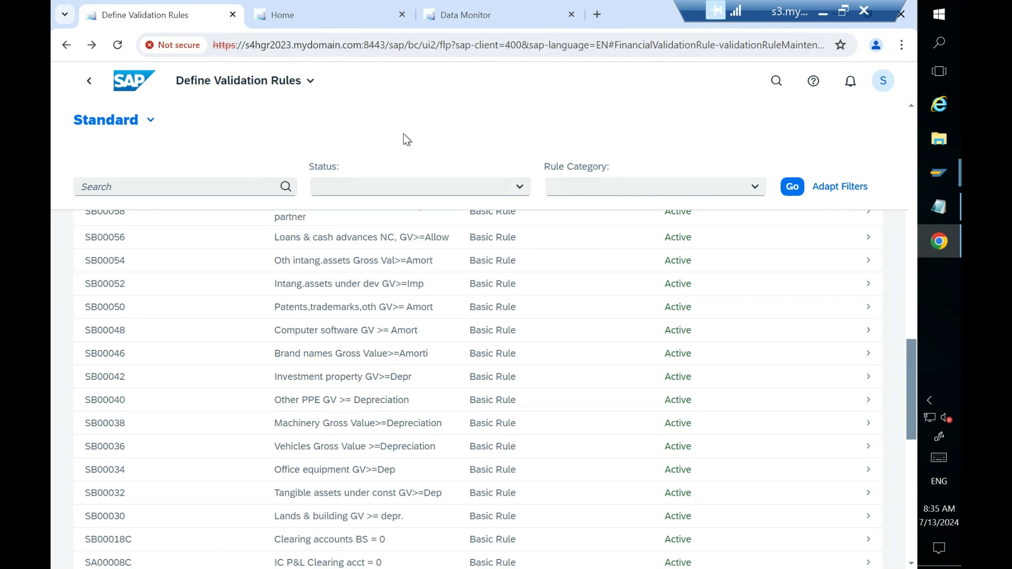
pyautogui.click(517, 15)
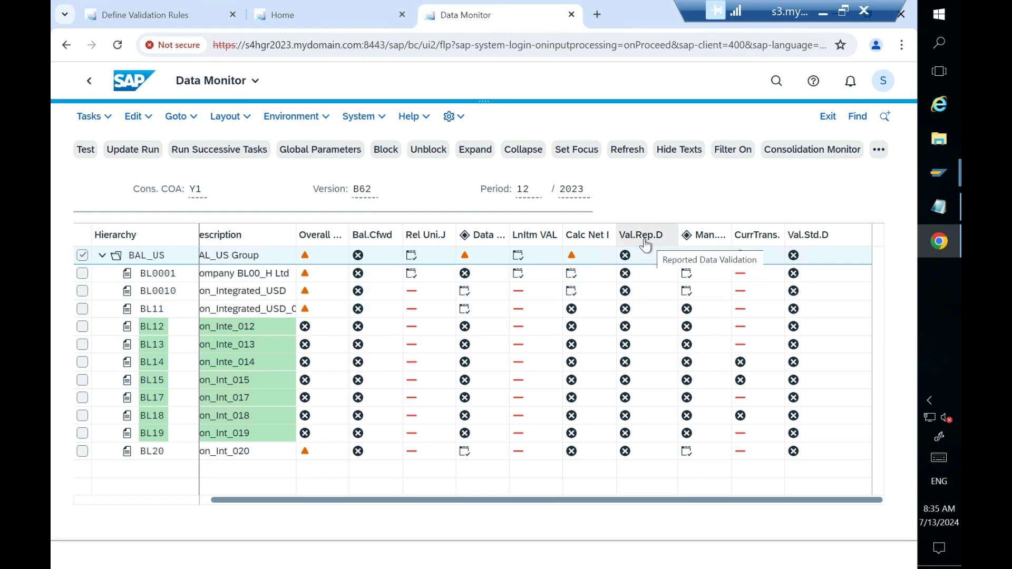
pyautogui.click(160, 14)
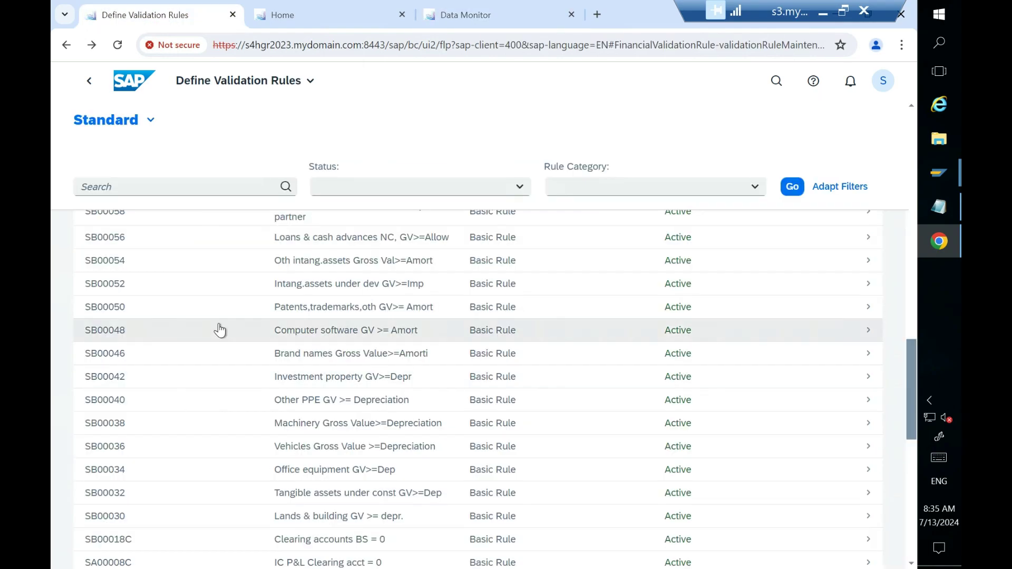
# - Review the ID of rule SB00036 on its detail page and go back to the validation rules list
pyautogui.scroll(10, 189, 298)
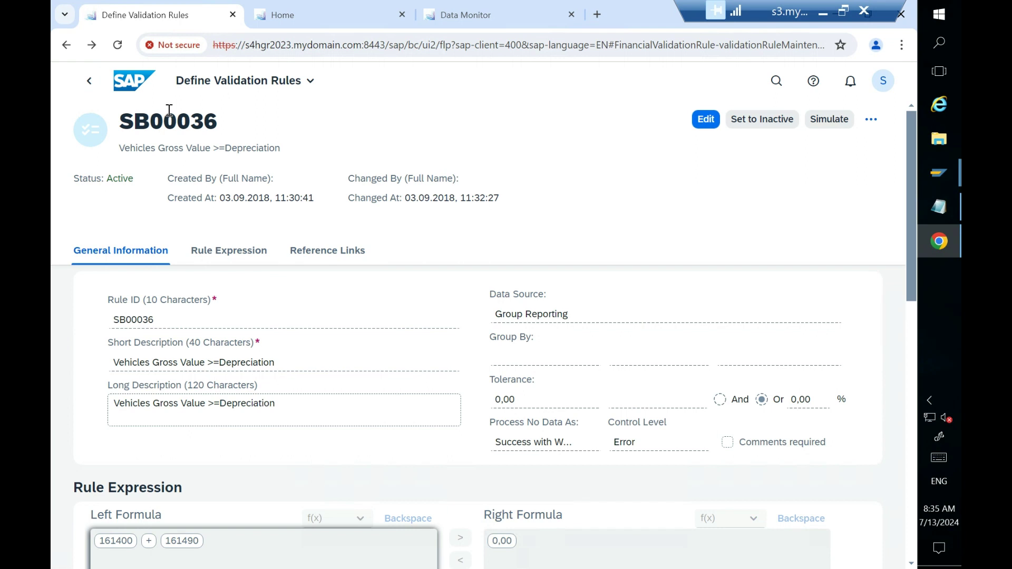
pyautogui.moveTo(133, 120); pyautogui.dragTo(237, 129)
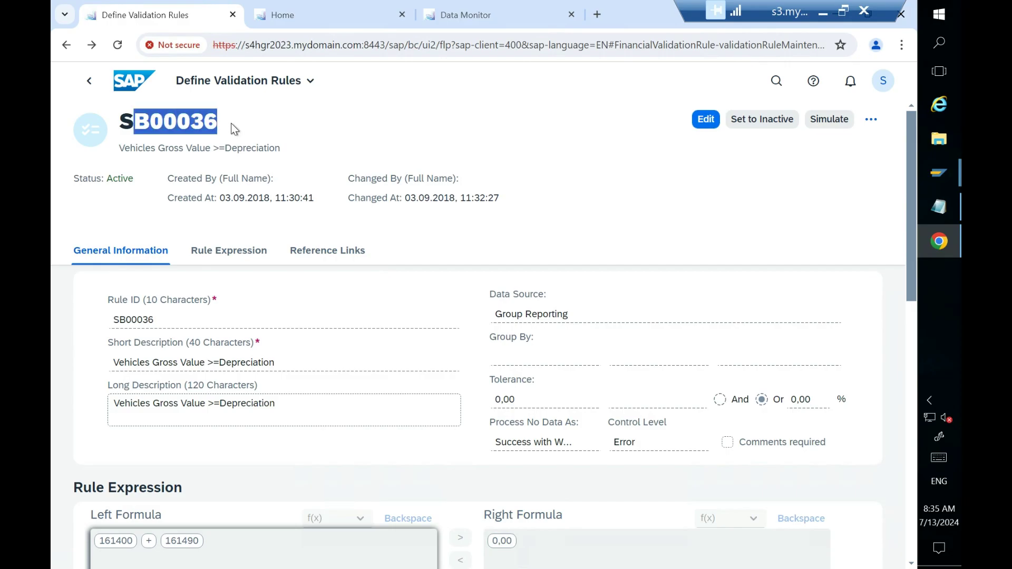
pyautogui.click(237, 128)
pyautogui.doubleClick(230, 124)
pyautogui.click(92, 90)
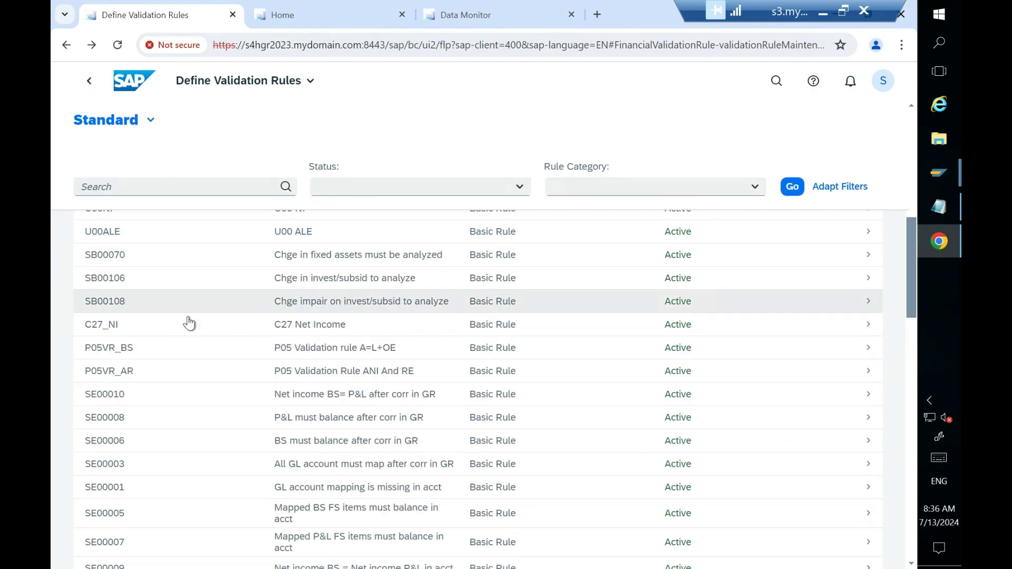
# - Leave the validation rules, open Define Validation Methods from the Consolidation Settings, and review the list of methods
pyautogui.scroll(5, 189, 323)
pyautogui.scroll(4, 189, 323)
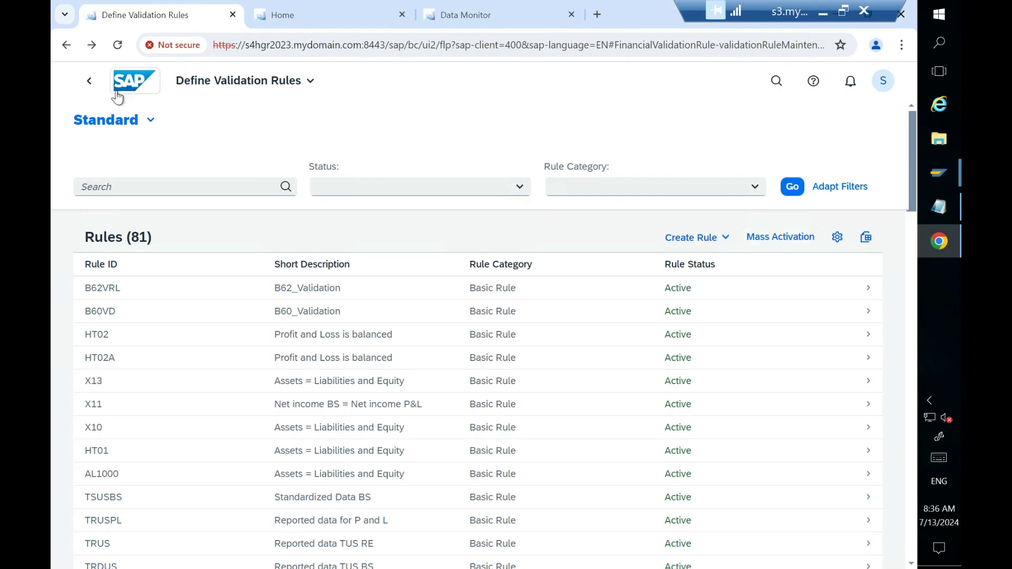
pyautogui.click(89, 81)
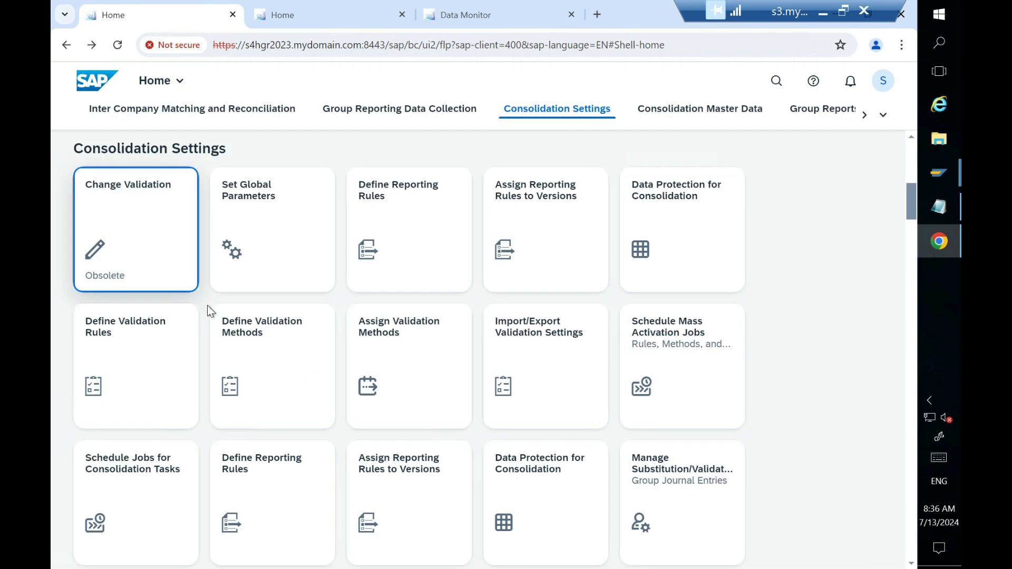
pyautogui.click(286, 353)
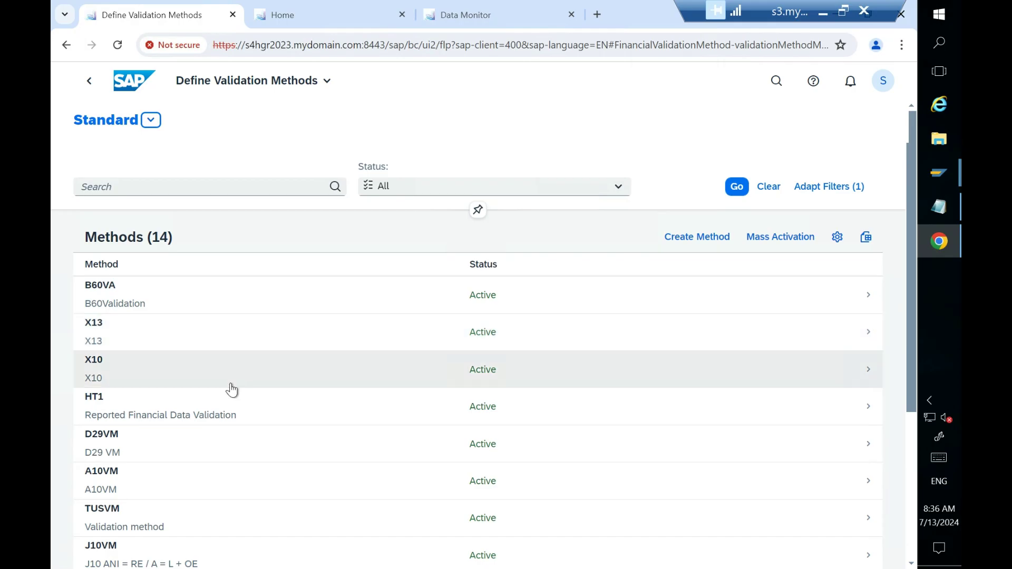
pyautogui.scroll(-5, 232, 390)
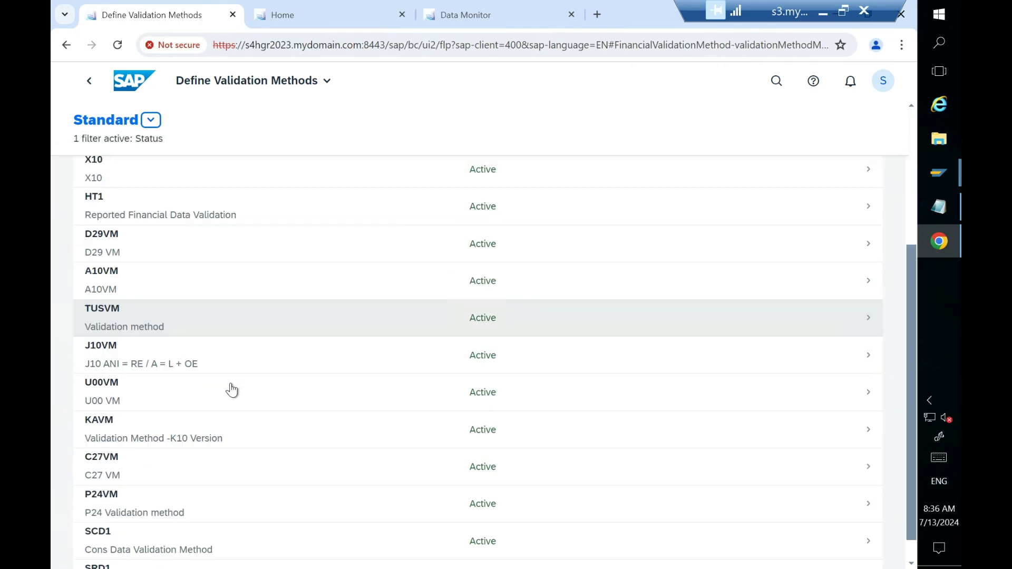
pyautogui.scroll(-1, 229, 392)
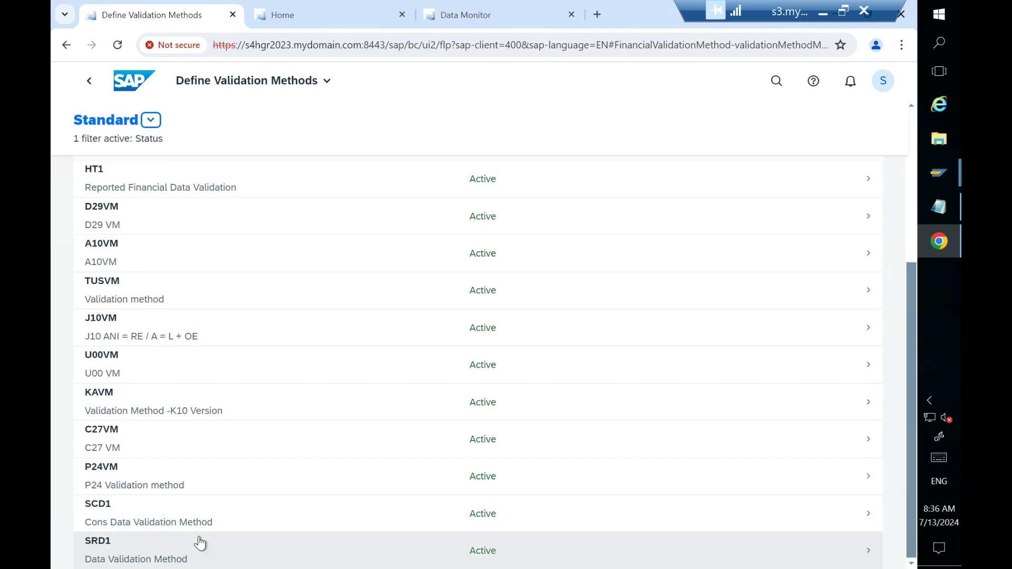
# - Open validation method SRD1, Data Validation Method, check its ID, and expand its details to full screen
pyautogui.click(864, 552)
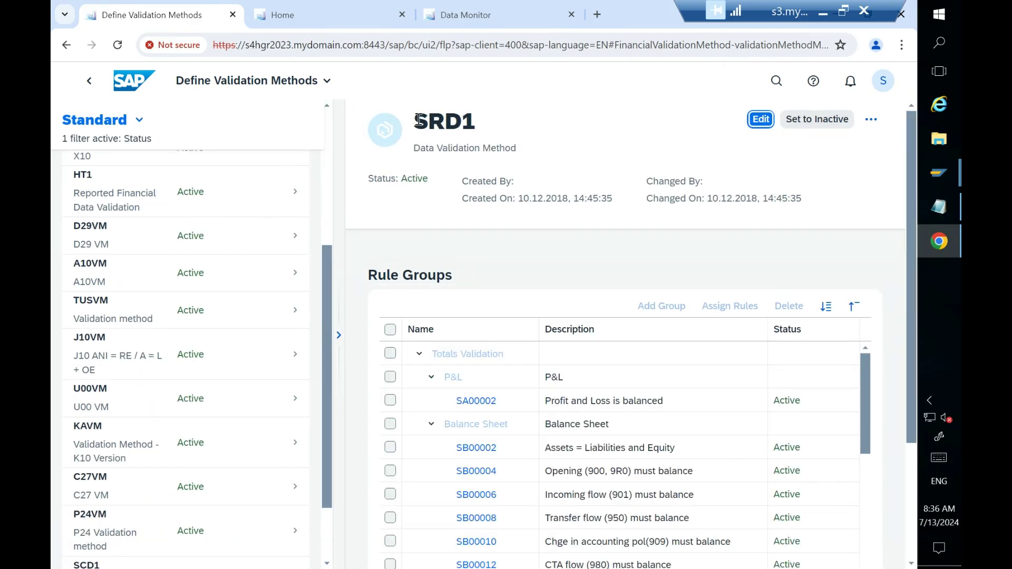
pyautogui.moveTo(413, 120); pyautogui.dragTo(480, 124)
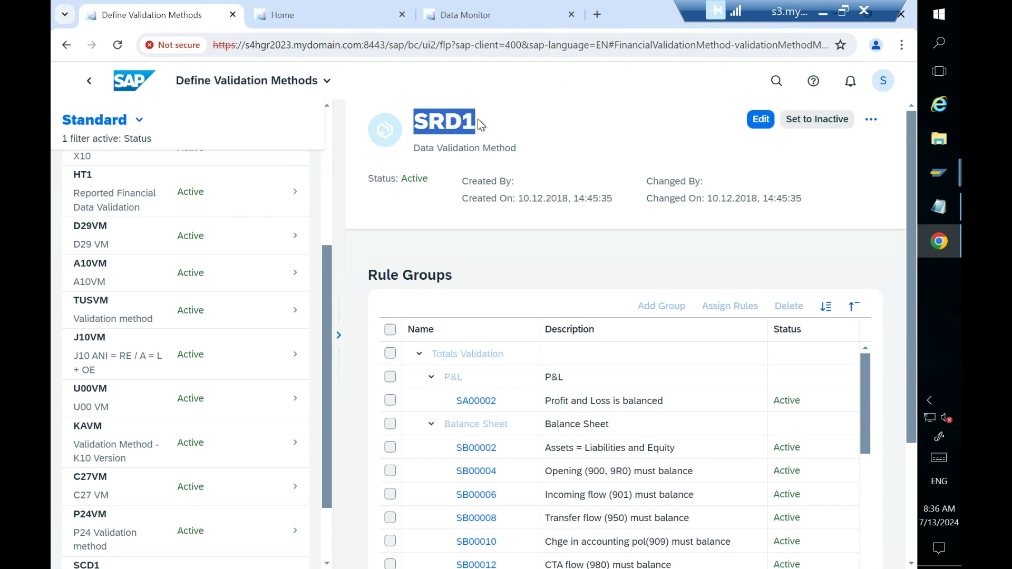
pyautogui.click(870, 119)
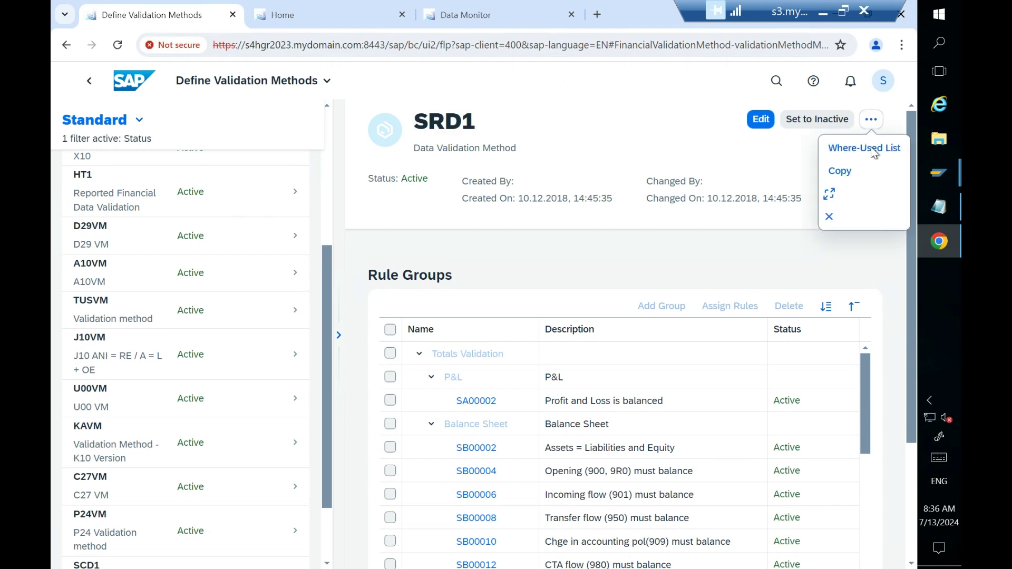
pyautogui.click(836, 196)
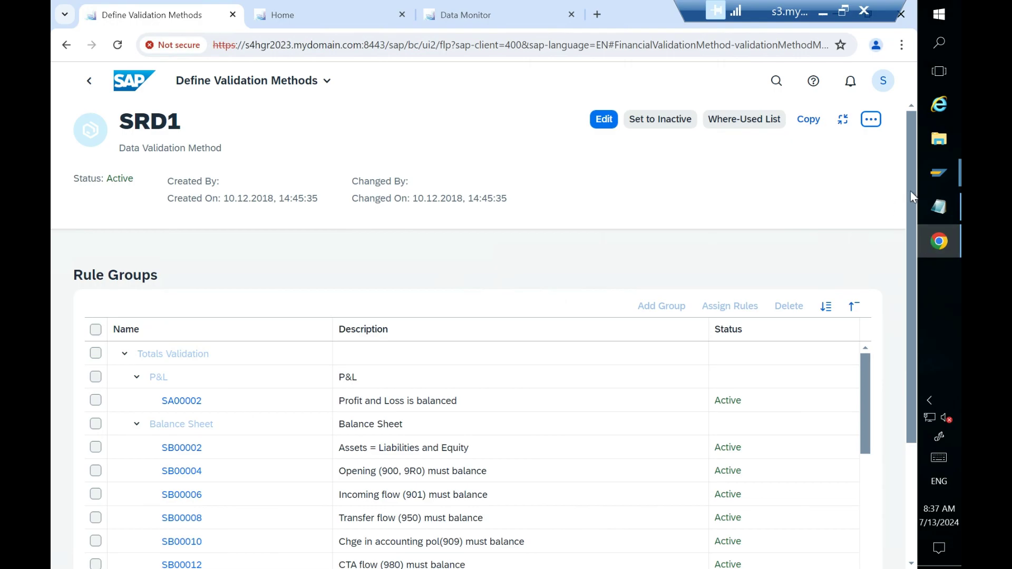
# - Examine the rules assigned to SRD1's rule groups, from P&L and Balance Sheet through Consistency and Acct. Integration
pyautogui.moveTo(910, 190); pyautogui.dragTo(912, 317)
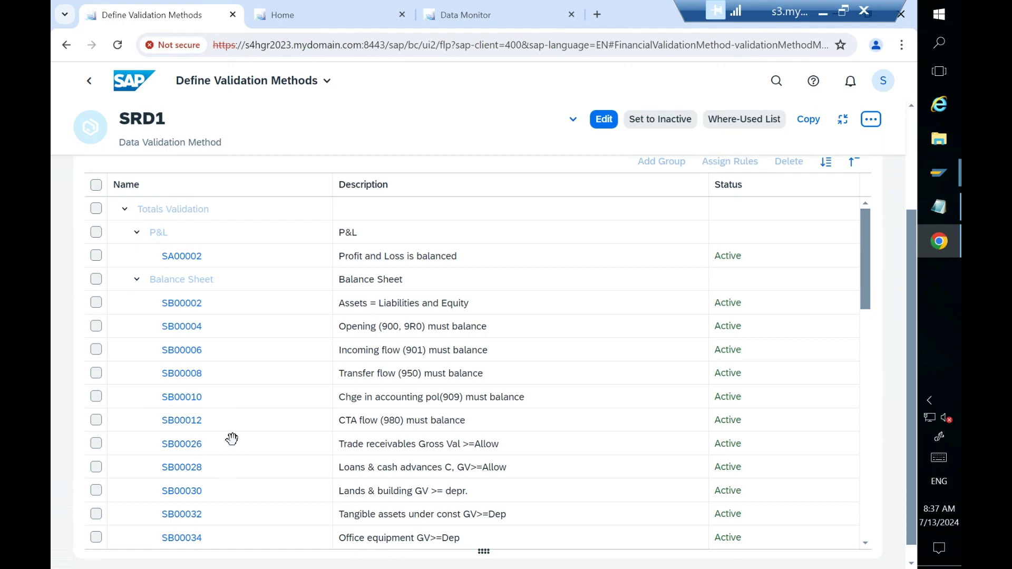
pyautogui.scroll(-2, 226, 392)
pyautogui.scroll(-8, 226, 393)
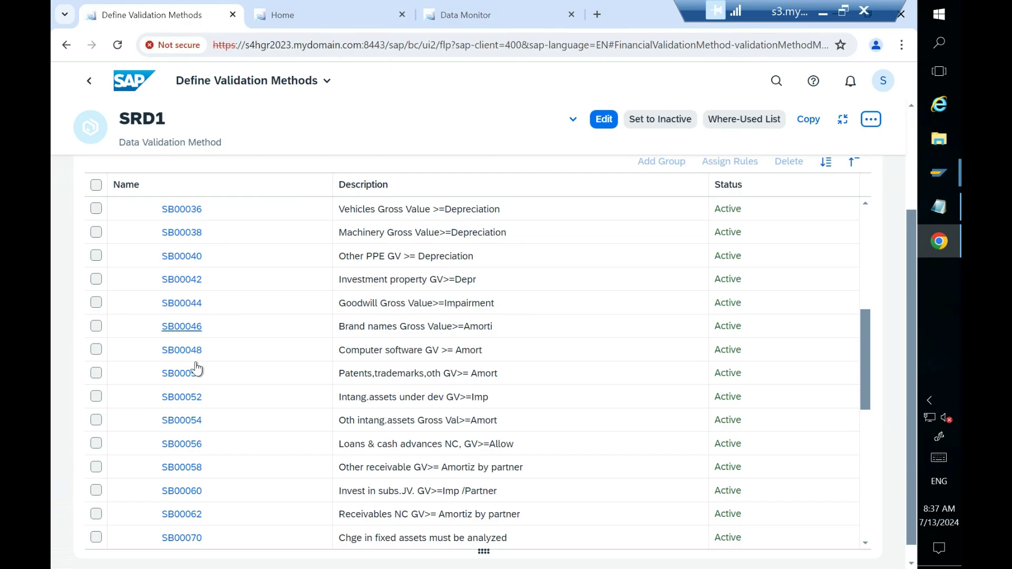
pyautogui.scroll(-4, 197, 380)
pyautogui.scroll(-4, 197, 386)
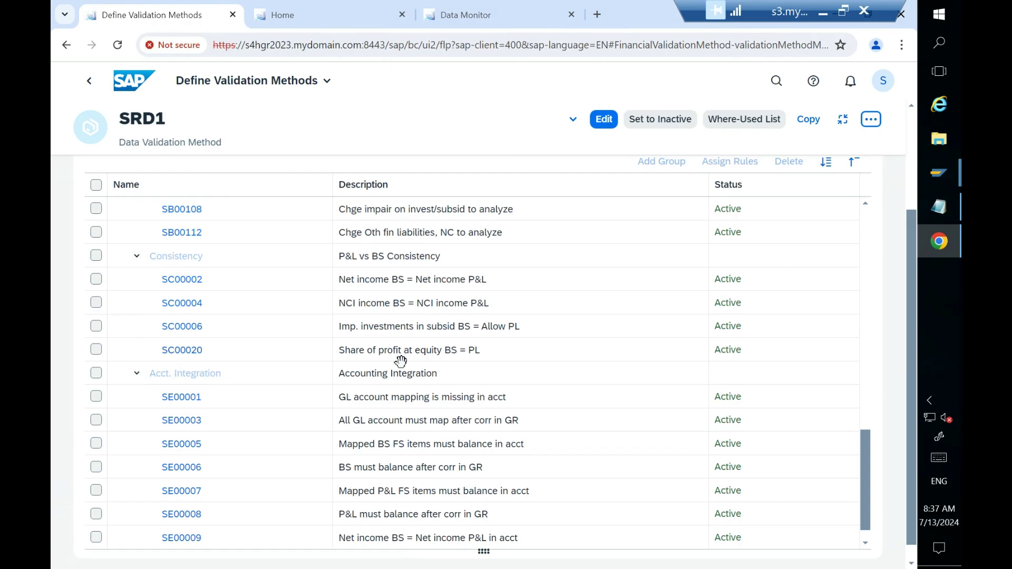
pyautogui.scroll(-1, 406, 424)
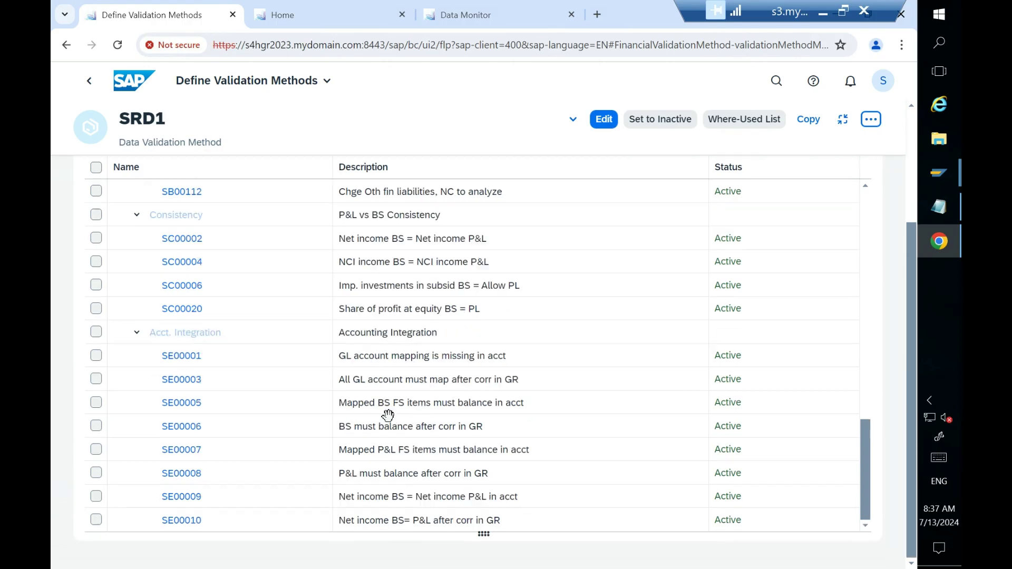
# - Check the Standardized Data Validation task in the Data Monitor and return to the validation methods
pyautogui.scroll(10, 388, 402)
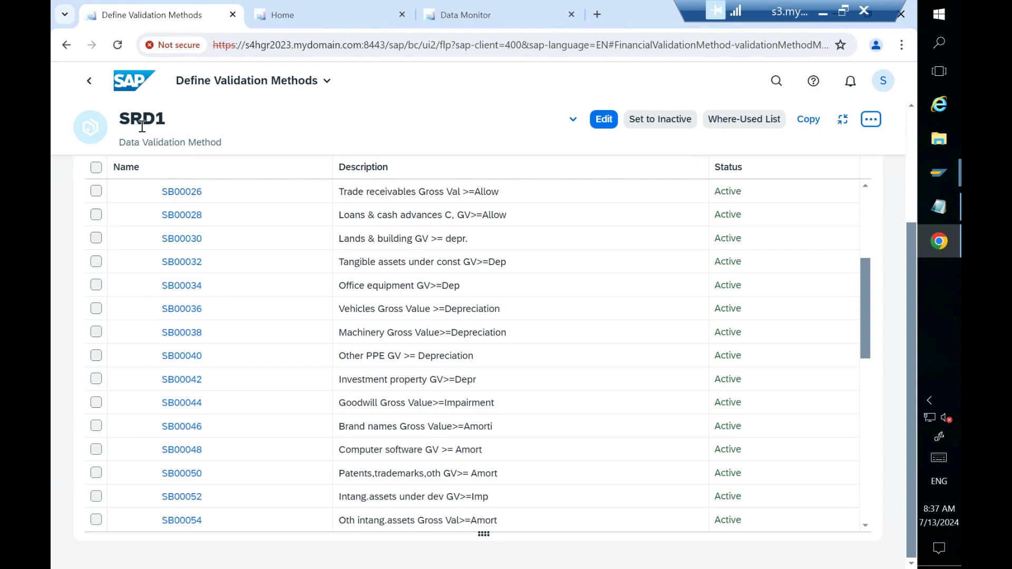
pyautogui.click(479, 16)
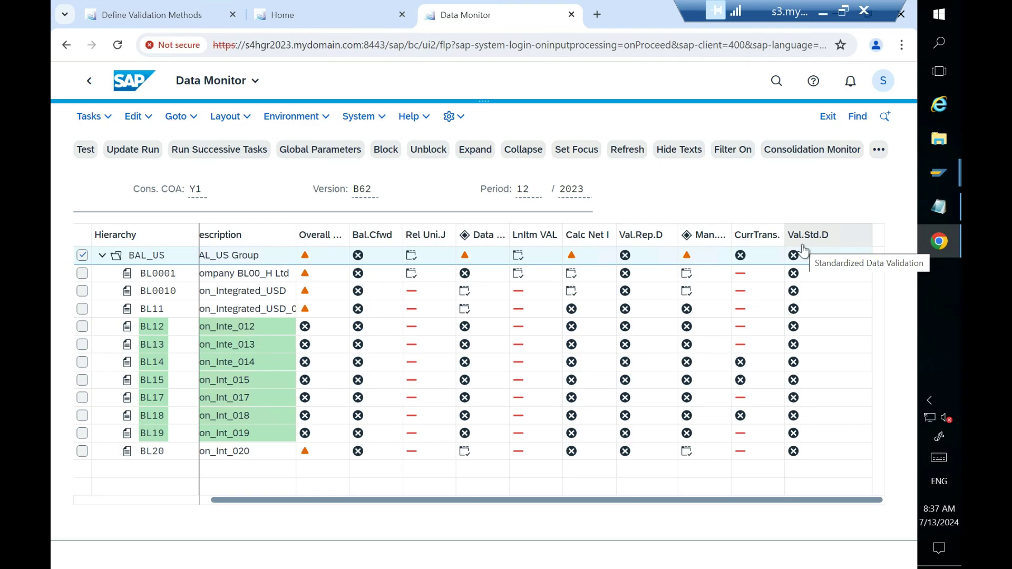
pyautogui.click(178, 18)
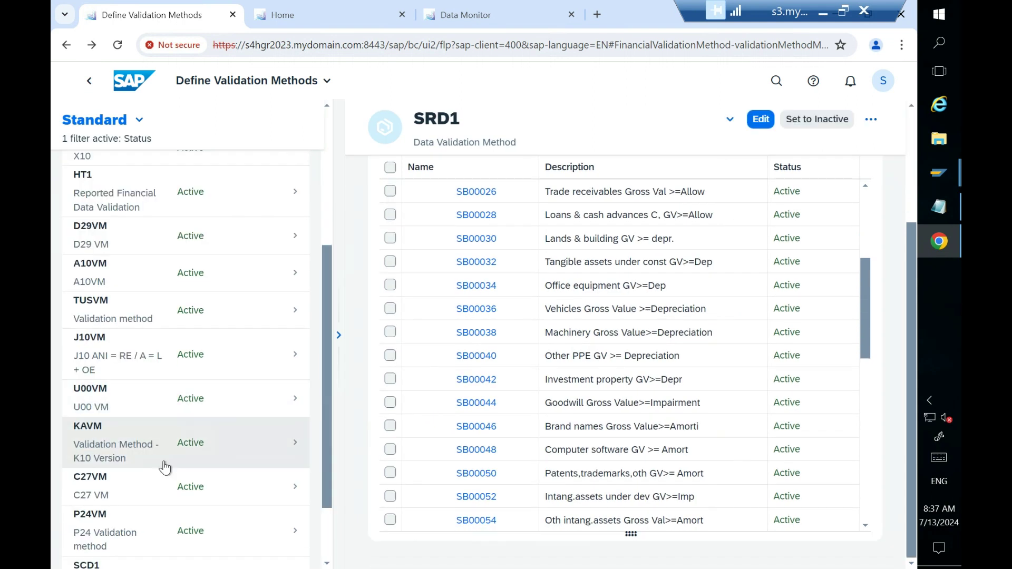
# - Open validation method SCD1, Cons Data Validation Method, in full screen and highlight its method ID
pyautogui.click(80, 496)
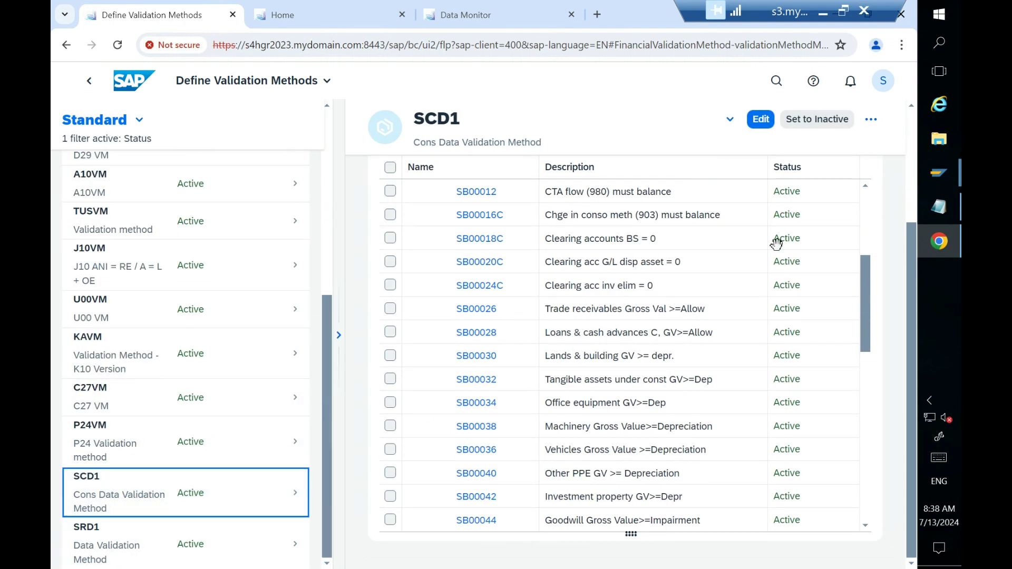
pyautogui.click(871, 122)
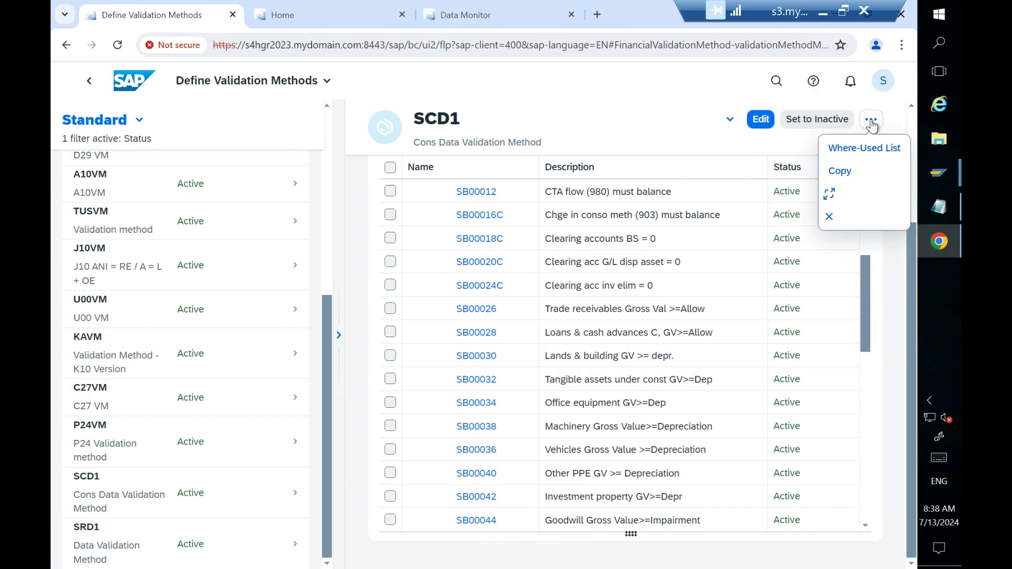
pyautogui.click(838, 200)
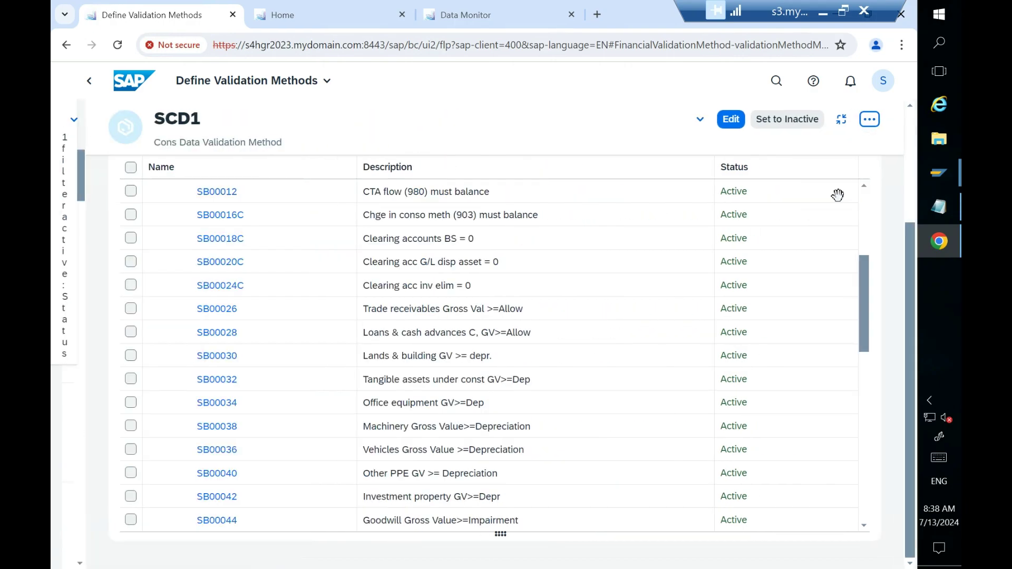
pyautogui.scroll(2, 913, 152)
pyautogui.scroll(2, 910, 131)
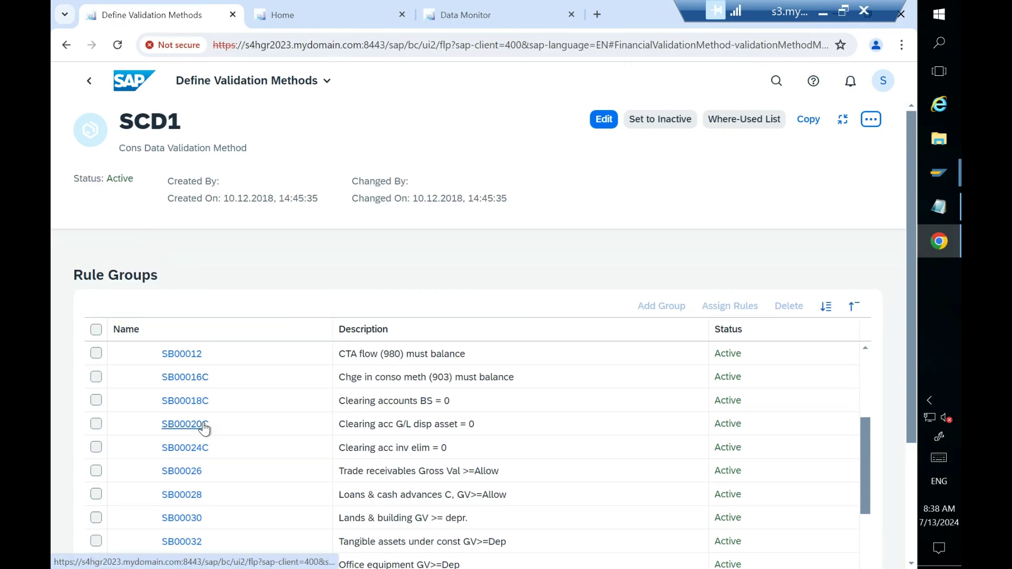
pyautogui.click(145, 121)
pyautogui.doubleClick(145, 120)
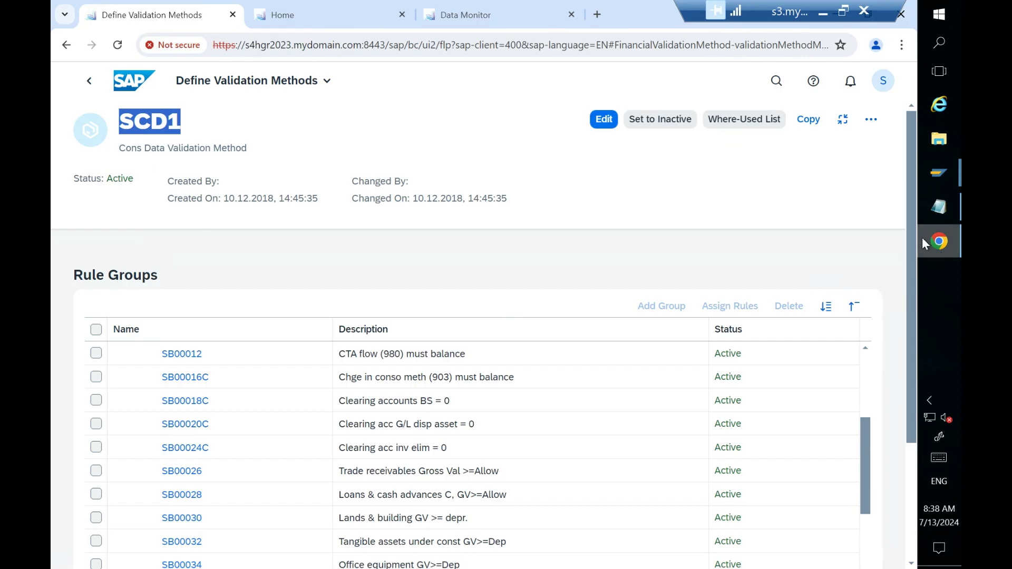
# - Examine the rules assigned to SCD1, down to the Consistency and Others rule groups
pyautogui.moveTo(912, 219); pyautogui.dragTo(912, 319)
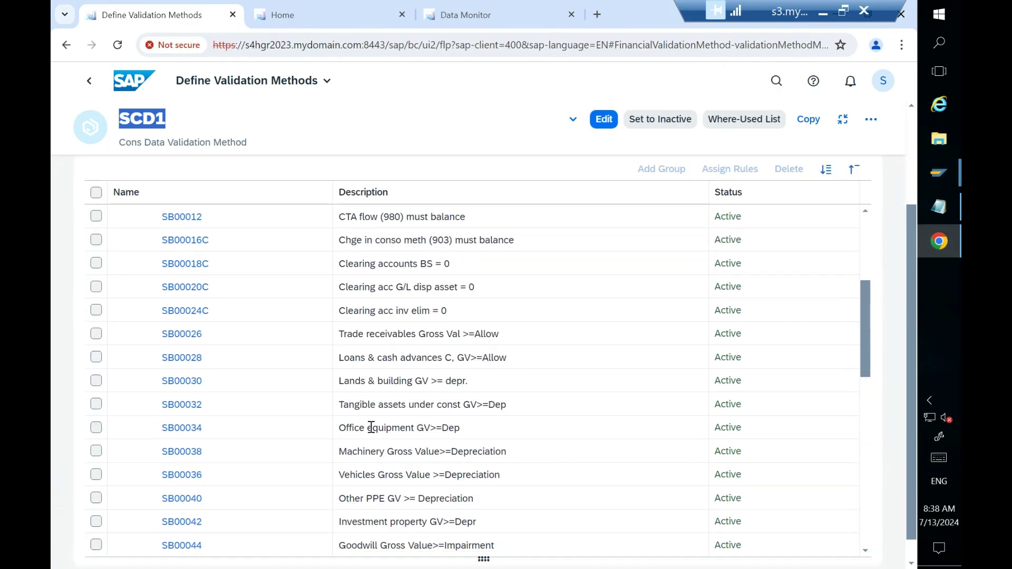
pyautogui.scroll(-3, 370, 427)
pyautogui.scroll(-9, 371, 427)
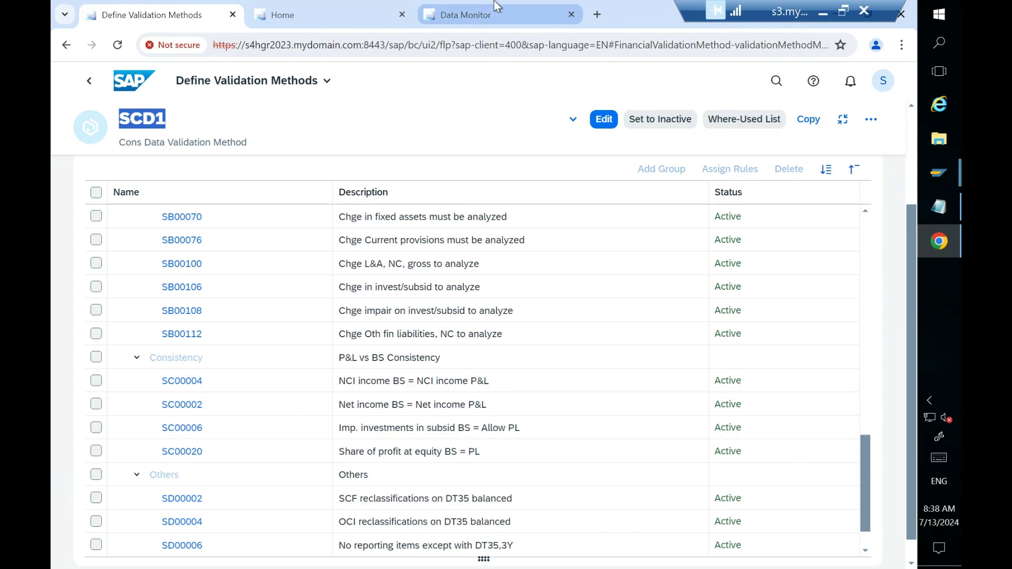
# - Check task 2980, Consolidated Data Validation, in the Consolidation Monitor with the Description column widened, and return to method SCD1
pyautogui.click(466, 15)
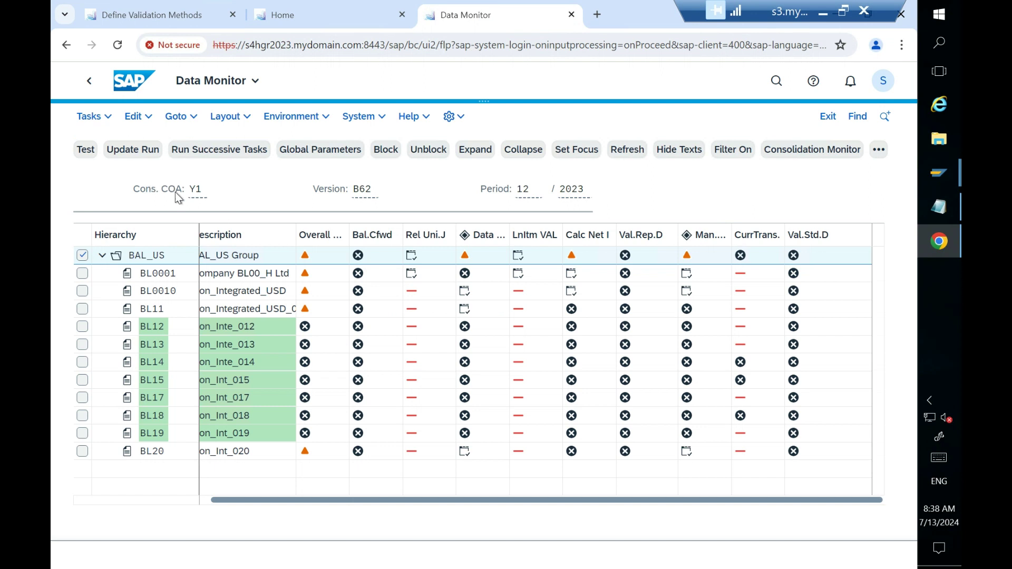
pyautogui.click(811, 154)
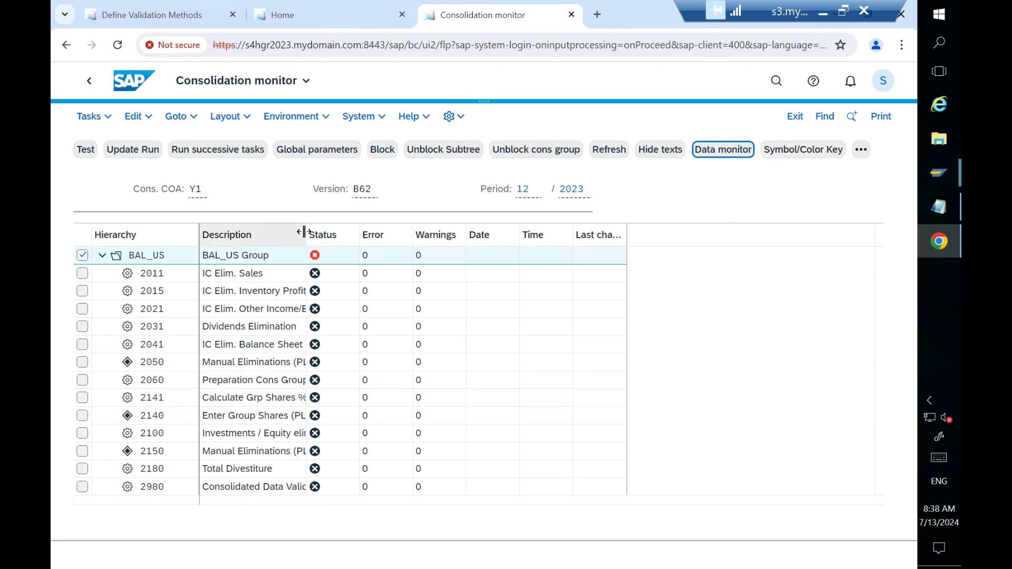
pyautogui.moveTo(359, 232); pyautogui.dragTo(429, 236)
pyautogui.click(83, 487)
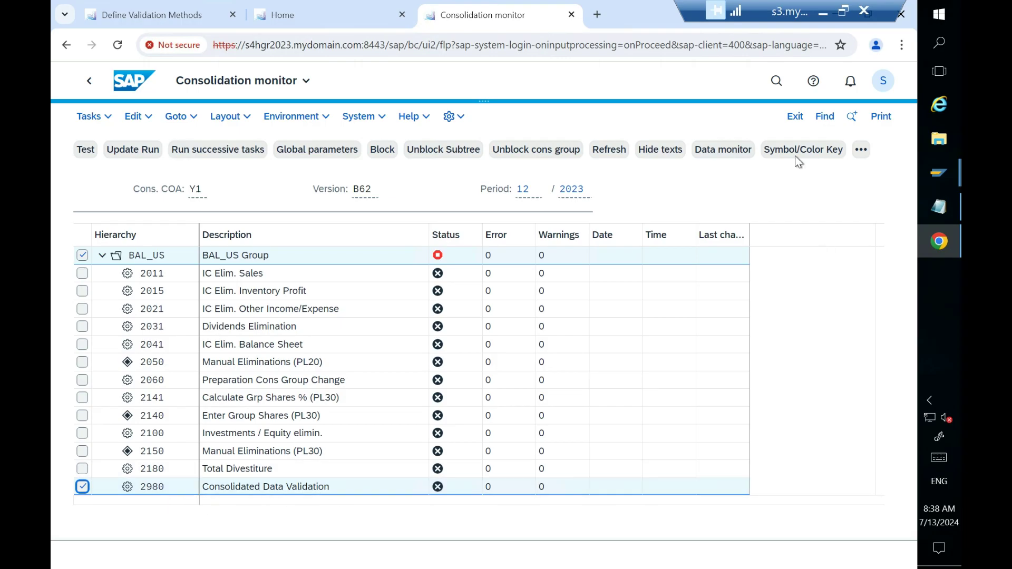
pyautogui.click(722, 149)
pyautogui.click(282, 20)
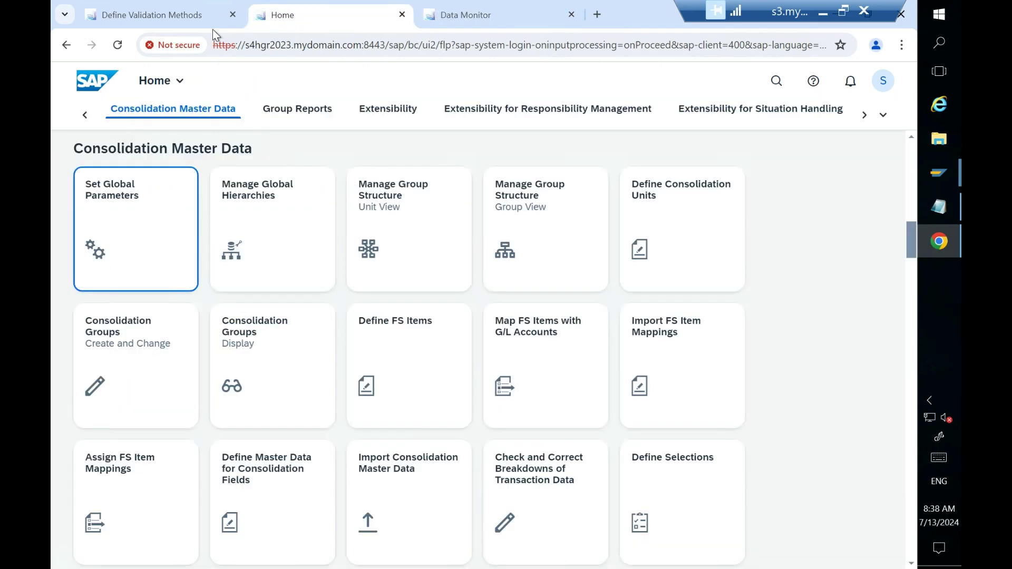
pyautogui.click(160, 20)
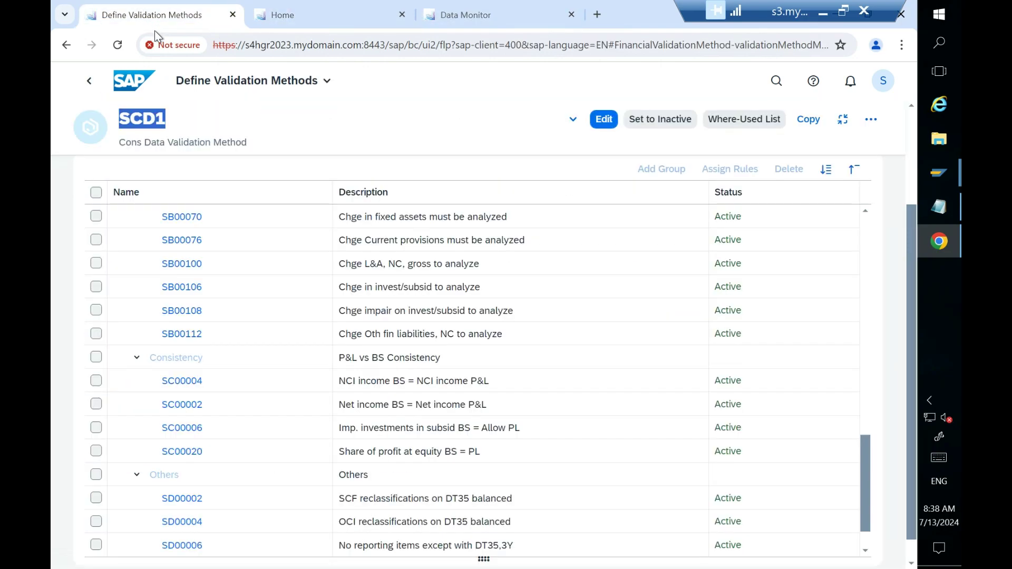
# - Close the open method details and go back to the full list of validation methods
pyautogui.click(85, 83)
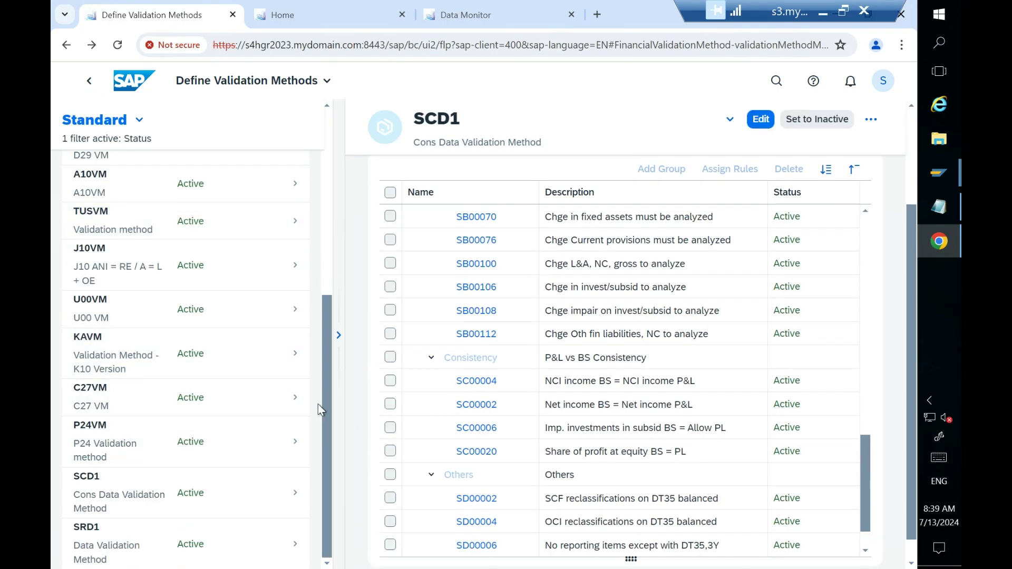
pyautogui.moveTo(323, 400); pyautogui.dragTo(320, 215)
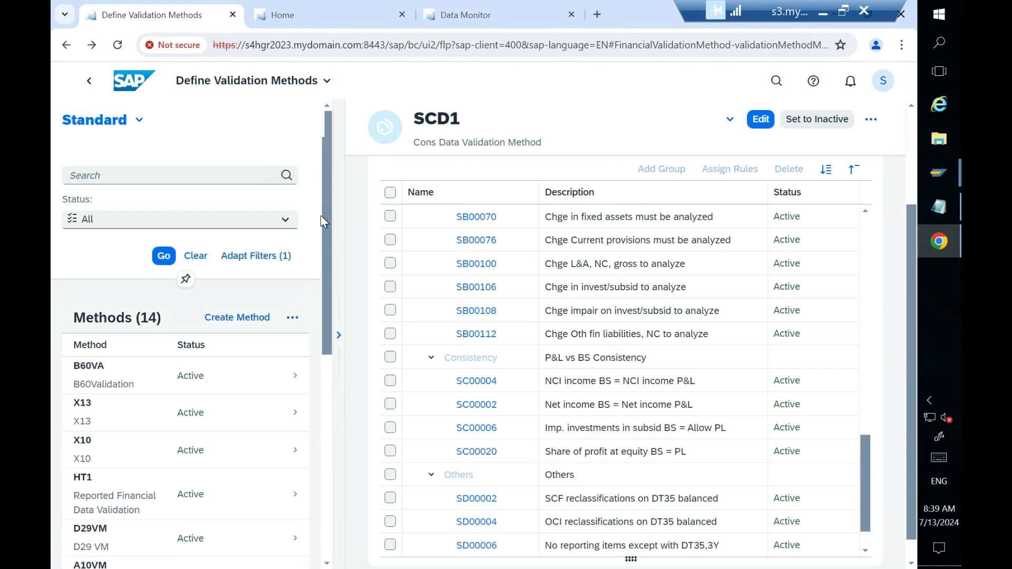
pyautogui.click(871, 119)
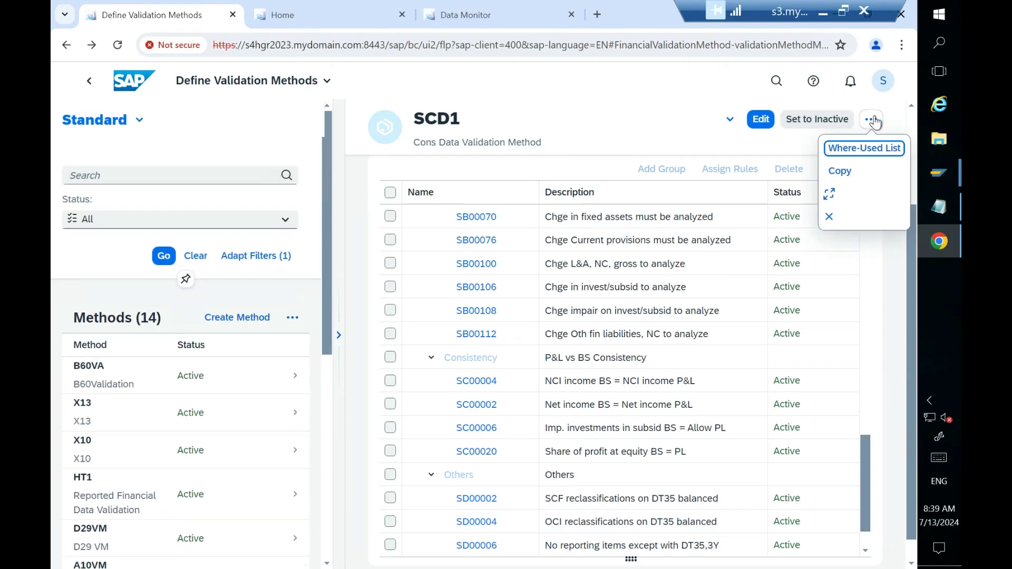
pyautogui.click(90, 84)
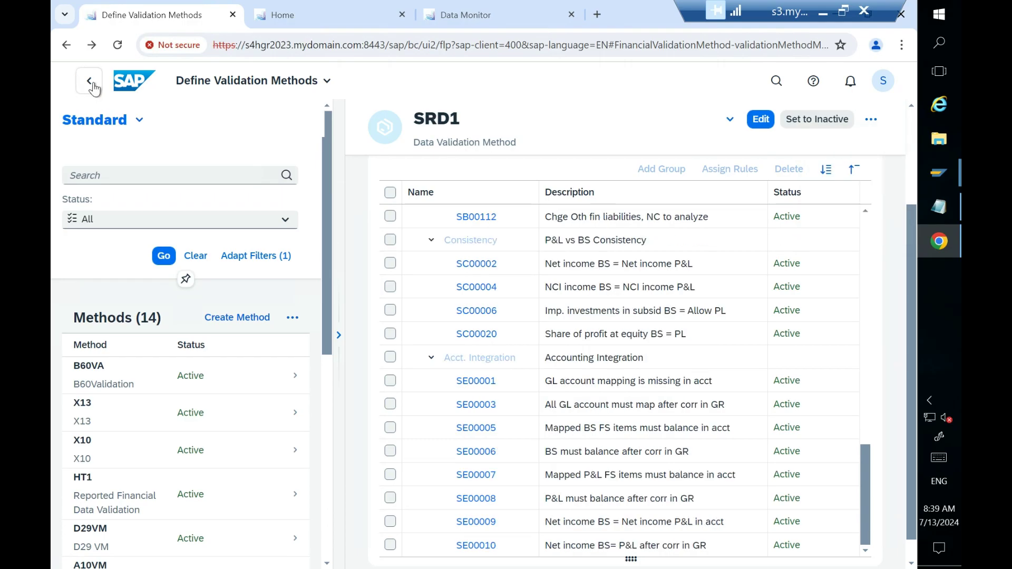
pyautogui.click(90, 84)
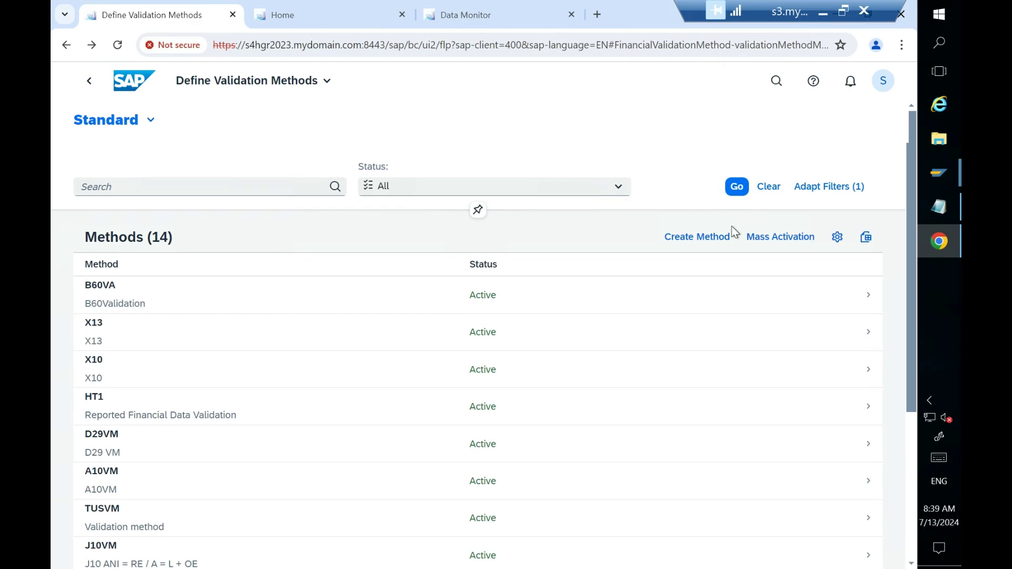
# - Start a new validation method in full screen and enter B62VM as its method ID
pyautogui.click(701, 234)
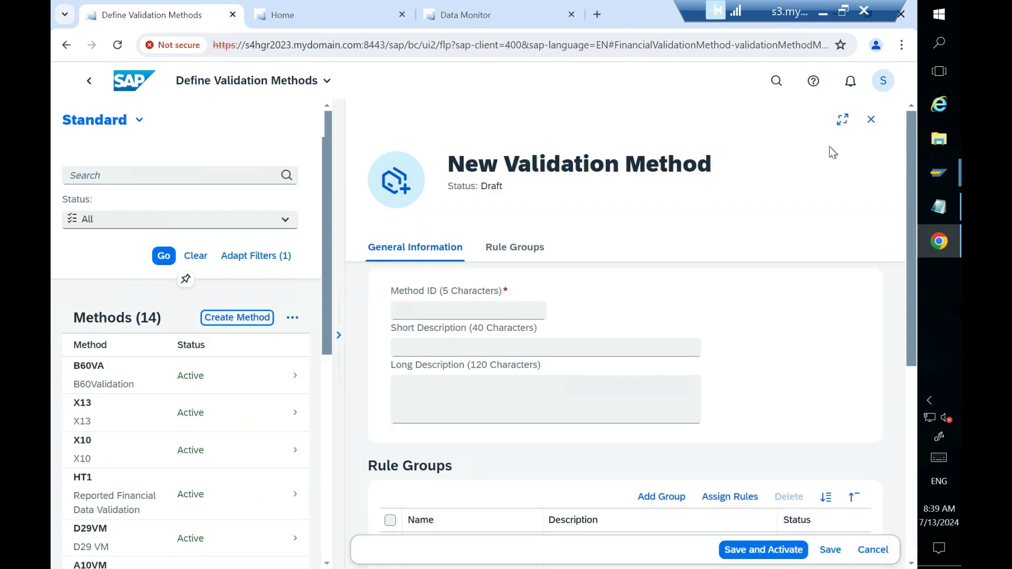
pyautogui.click(842, 122)
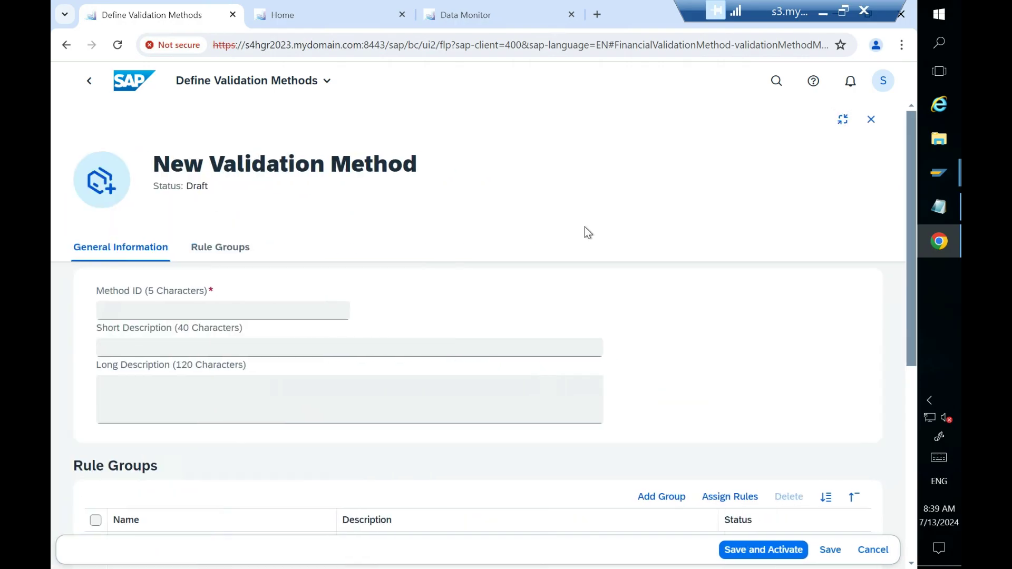
pyautogui.click(252, 312)
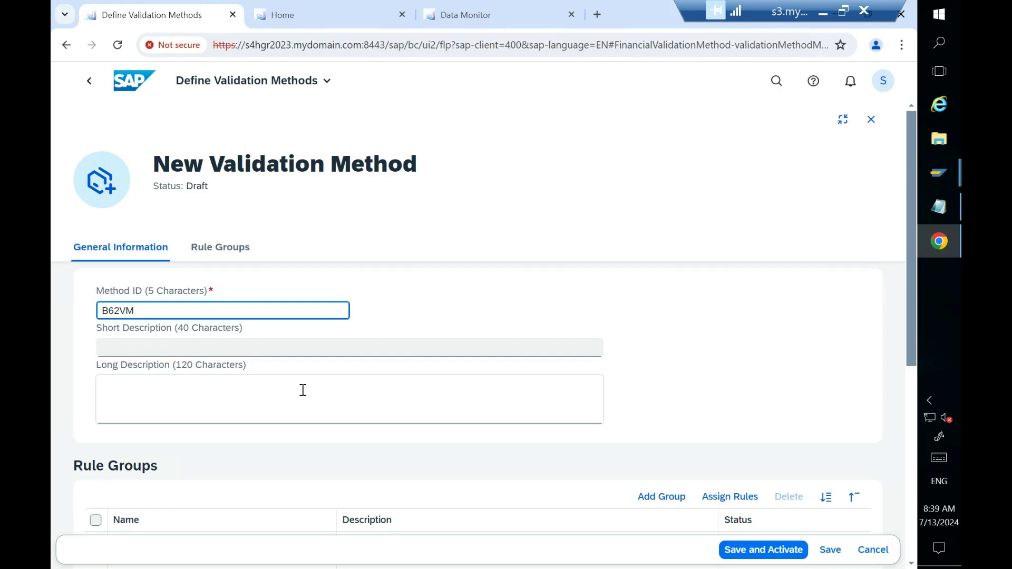
# - Enter "B62Validatio Method" as both the short and the long description of method B62VM
pyautogui.moveTo(138, 310); pyautogui.dragTo(77, 317)
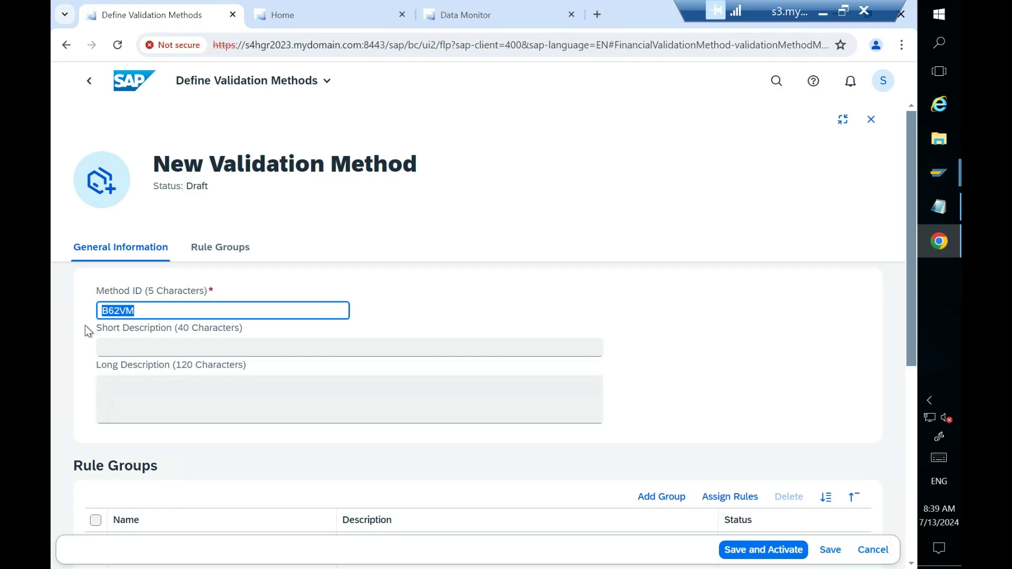
pyautogui.click(112, 348)
pyautogui.hotkey('ctrl', 'v')
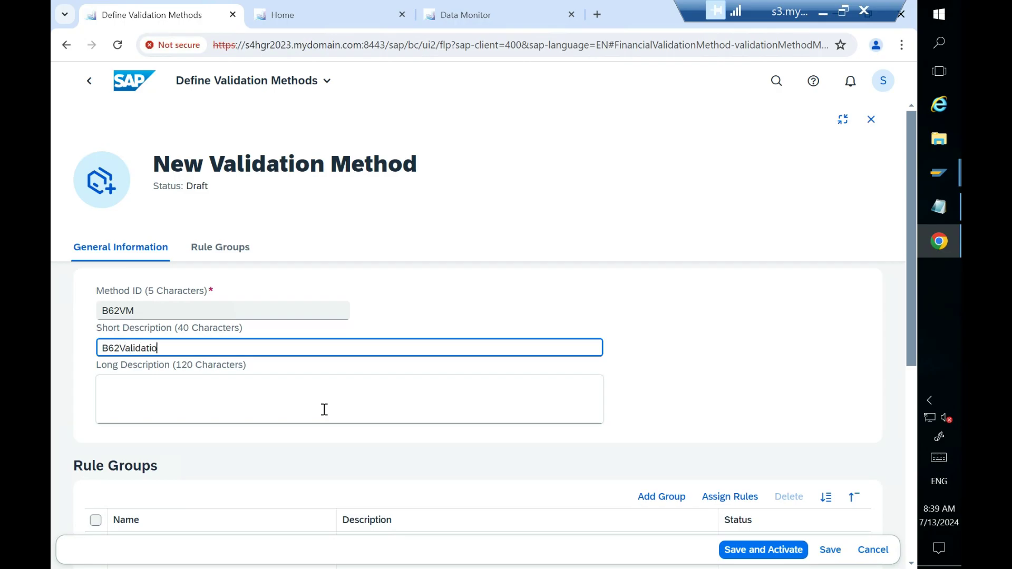
pyautogui.write('hod')
pyautogui.moveTo(205, 349); pyautogui.dragTo(95, 358)
pyautogui.hotkey('ctrl', 'c')
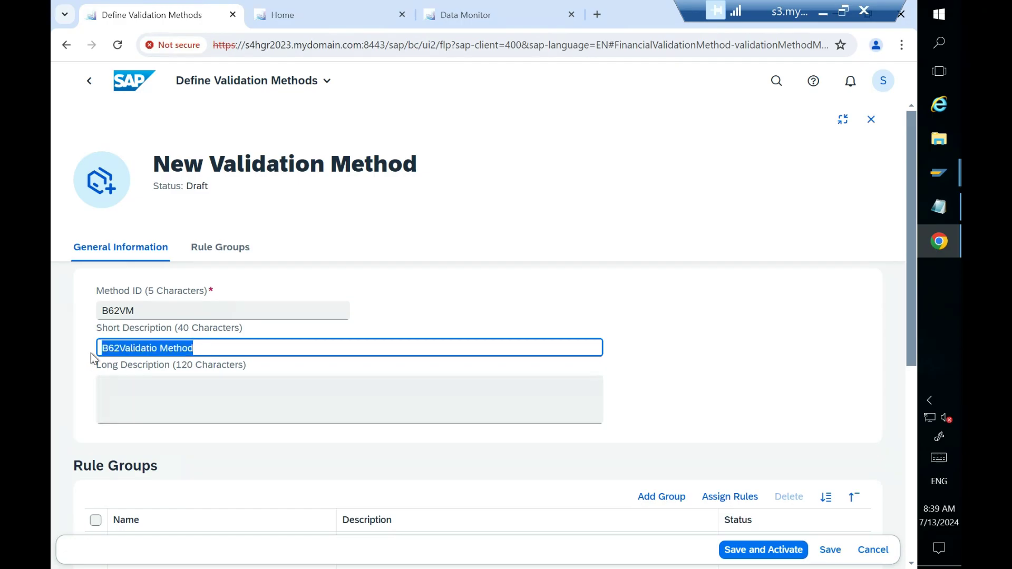
pyautogui.click(230, 402)
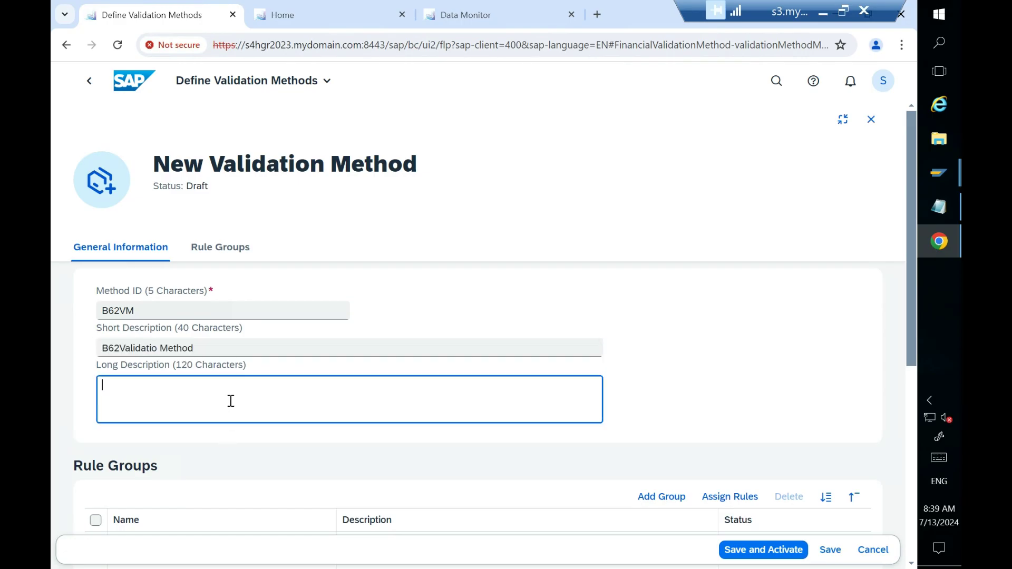
pyautogui.hotkey('ctrl', 'v')
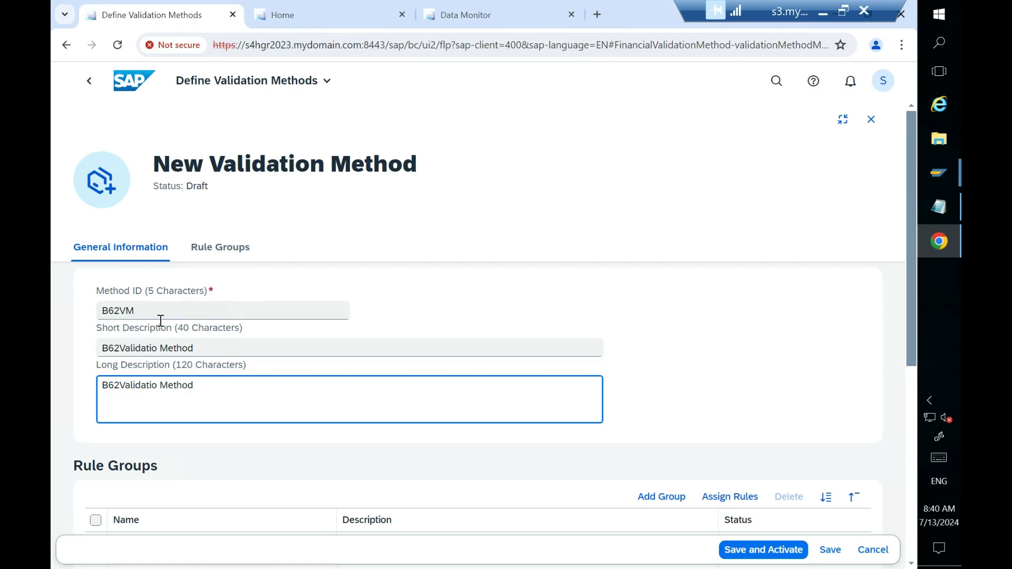
# - Add a rule group under Totals Validation with B62VM as both its name and description
pyautogui.moveTo(910, 193); pyautogui.dragTo(911, 256)
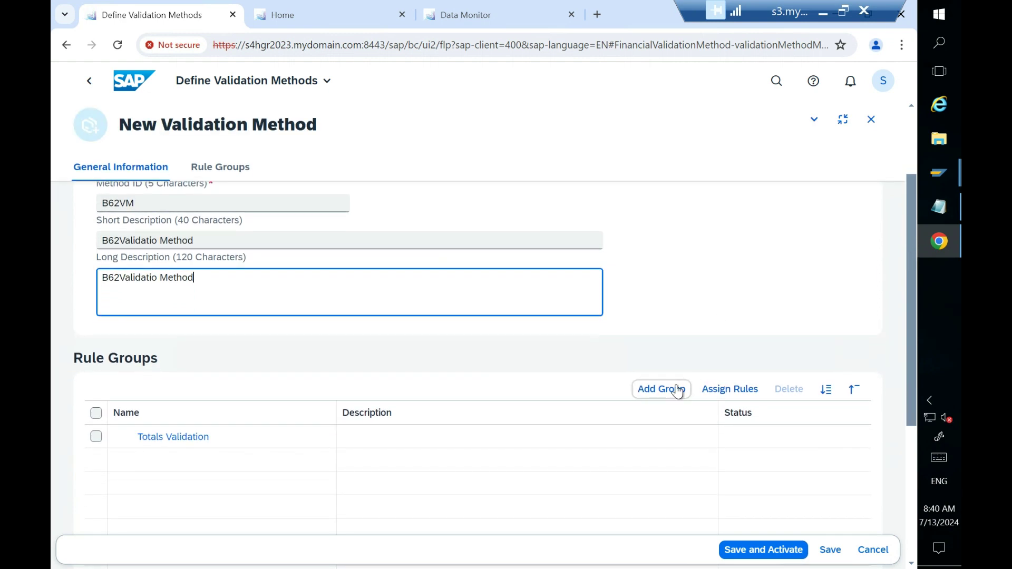
pyautogui.click(676, 389)
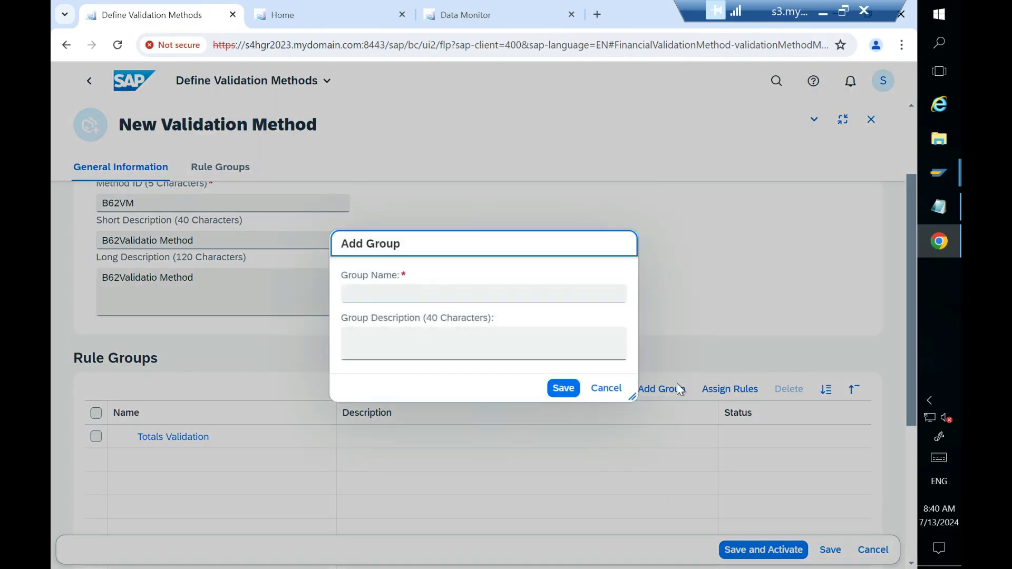
pyautogui.click(464, 300)
pyautogui.hotkey('ctrl', 'v')
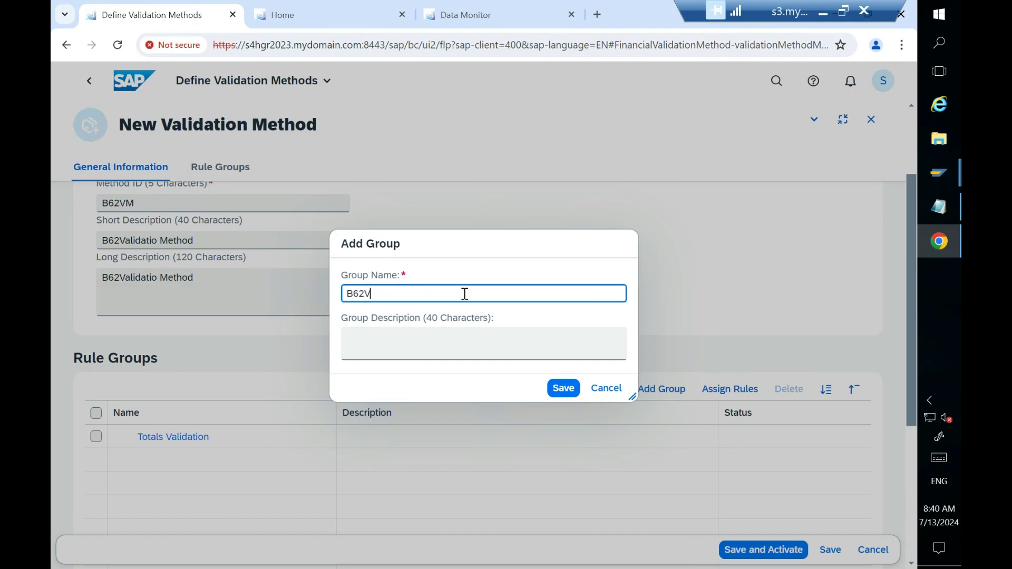
pyautogui.moveTo(411, 293); pyautogui.dragTo(323, 293)
pyautogui.hotkey('ctrl', 'c')
pyautogui.click(423, 345)
pyautogui.hotkey('ctrl', 'v')
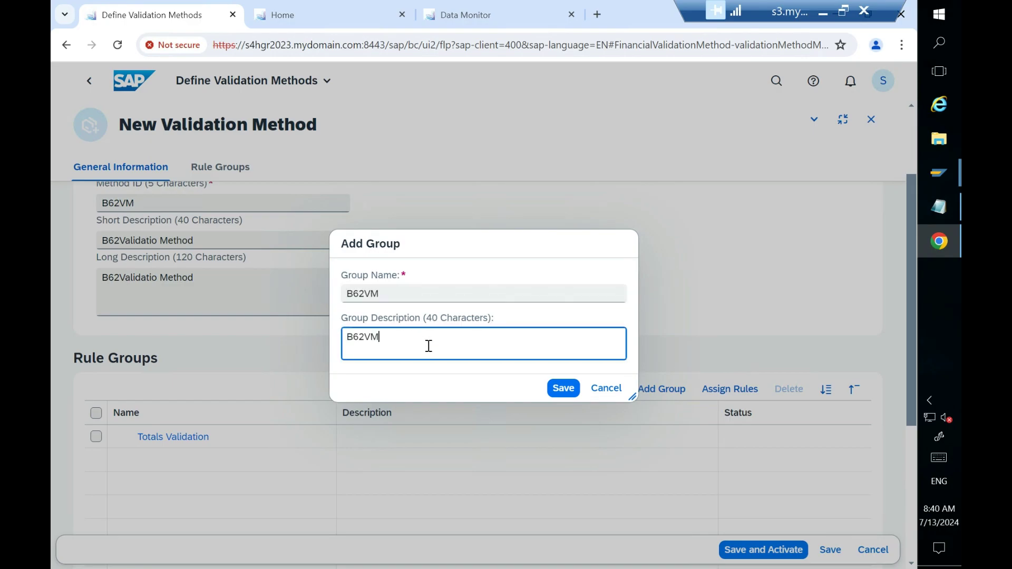
pyautogui.click(561, 388)
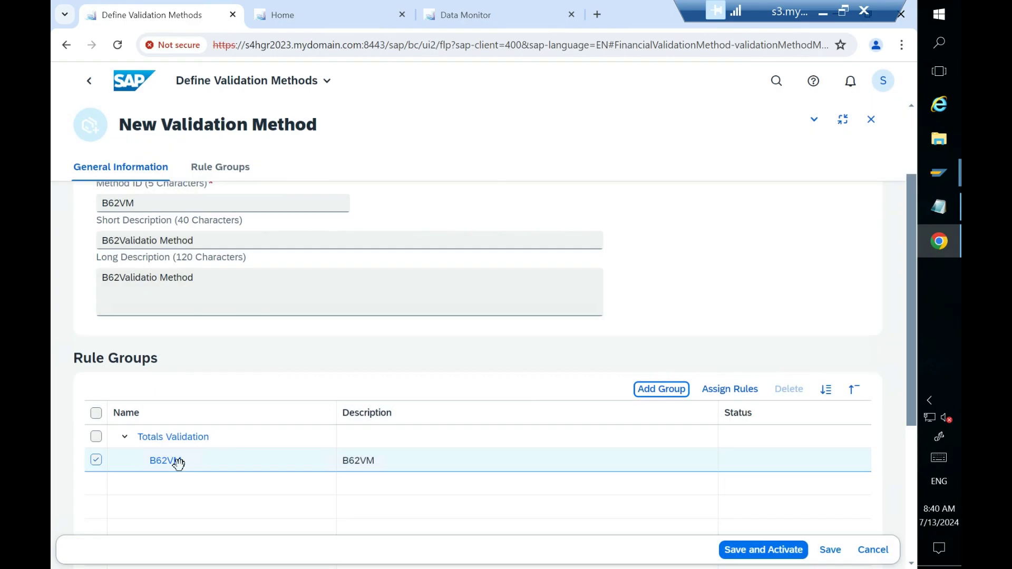
# - Search the available rules for "b62" and assign rule B62VRL to the B62VM group
pyautogui.click(753, 393)
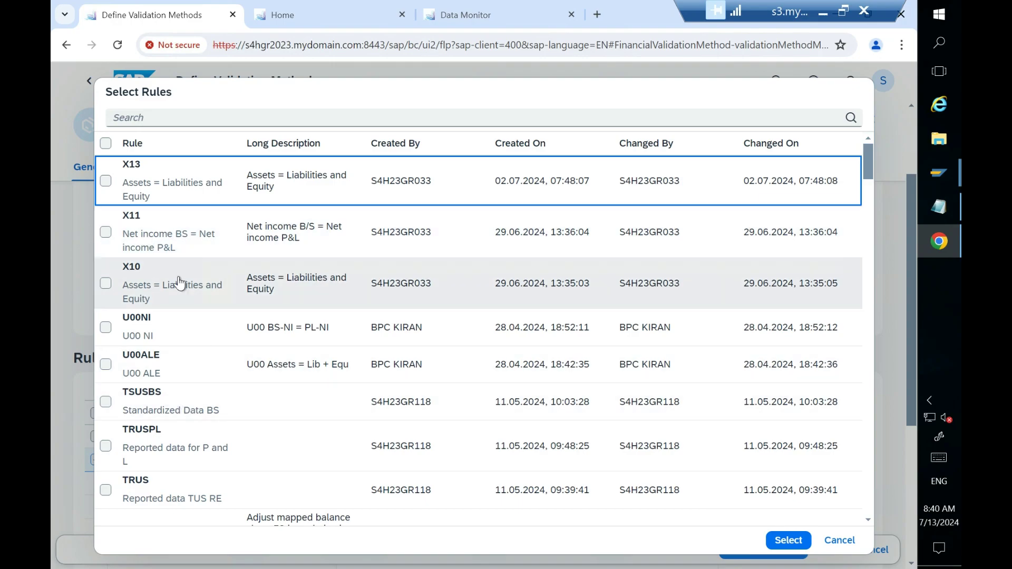
pyautogui.scroll(-15, 179, 283)
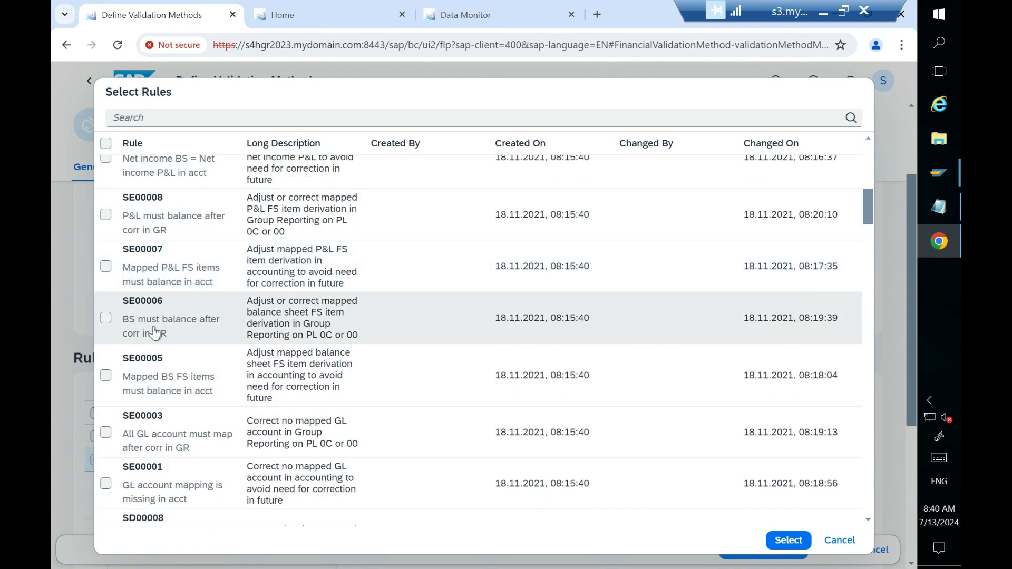
pyautogui.scroll(-5, 155, 332)
pyautogui.scroll(-18, 154, 332)
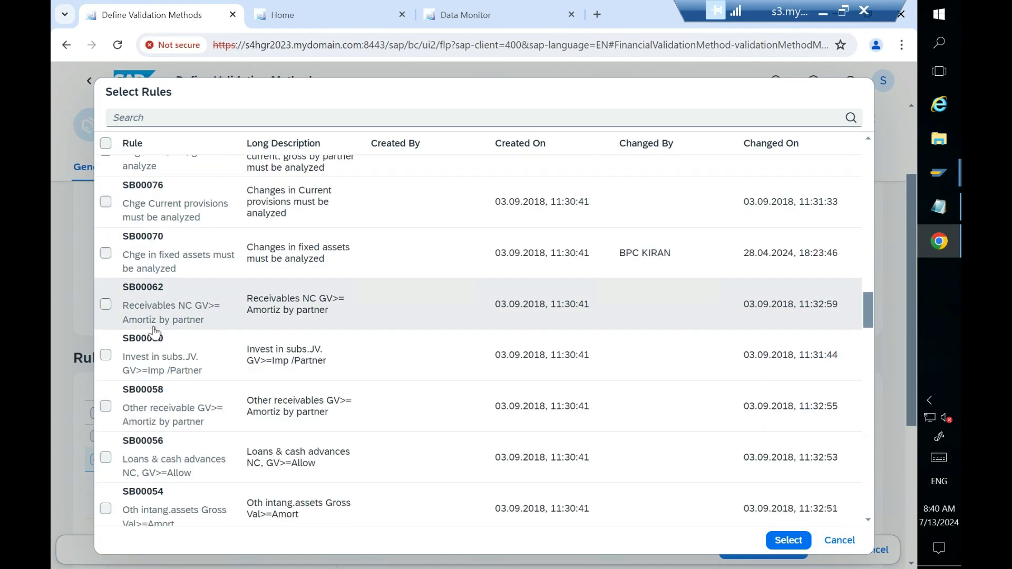
pyautogui.scroll(-6, 155, 332)
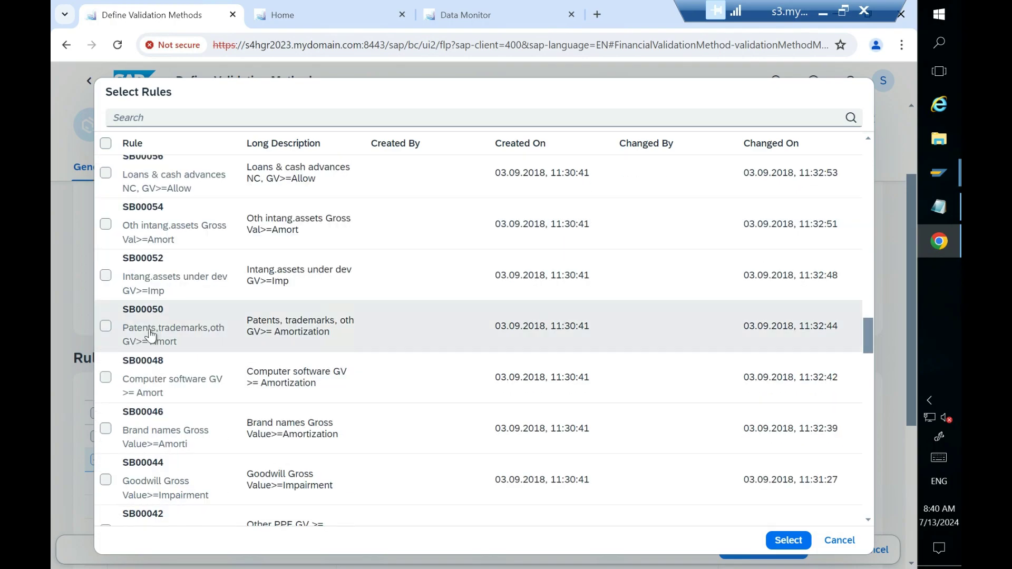
pyautogui.scroll(-4, 152, 387)
pyautogui.scroll(-4, 151, 399)
pyautogui.scroll(7, 233, 377)
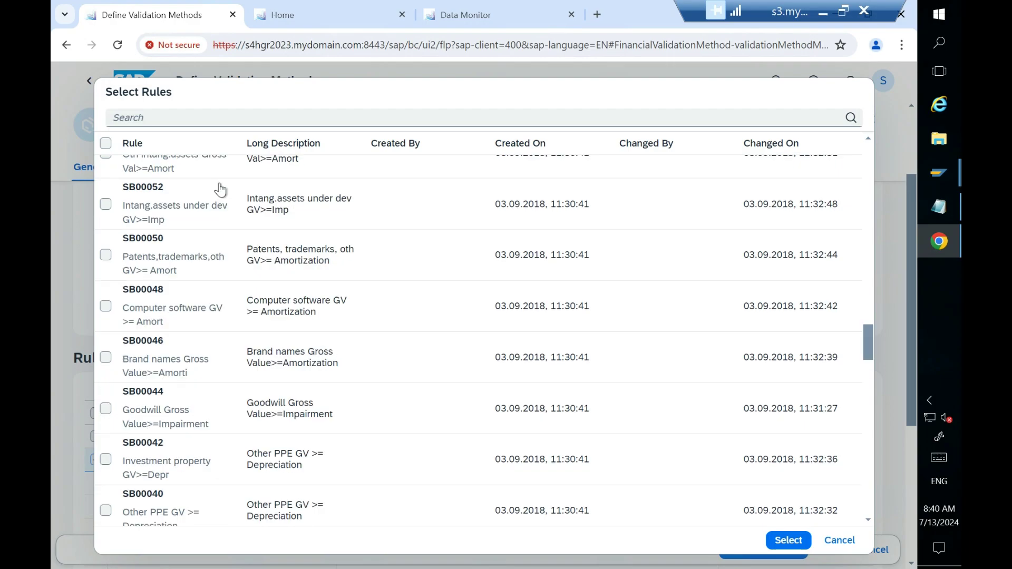
pyautogui.click(222, 118)
pyautogui.write('b62')
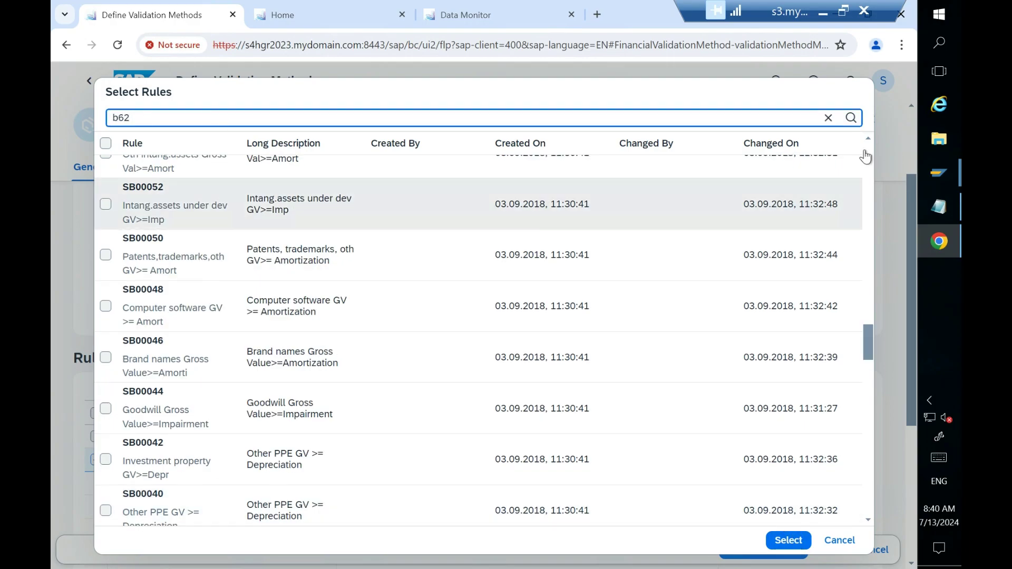
pyautogui.click(851, 118)
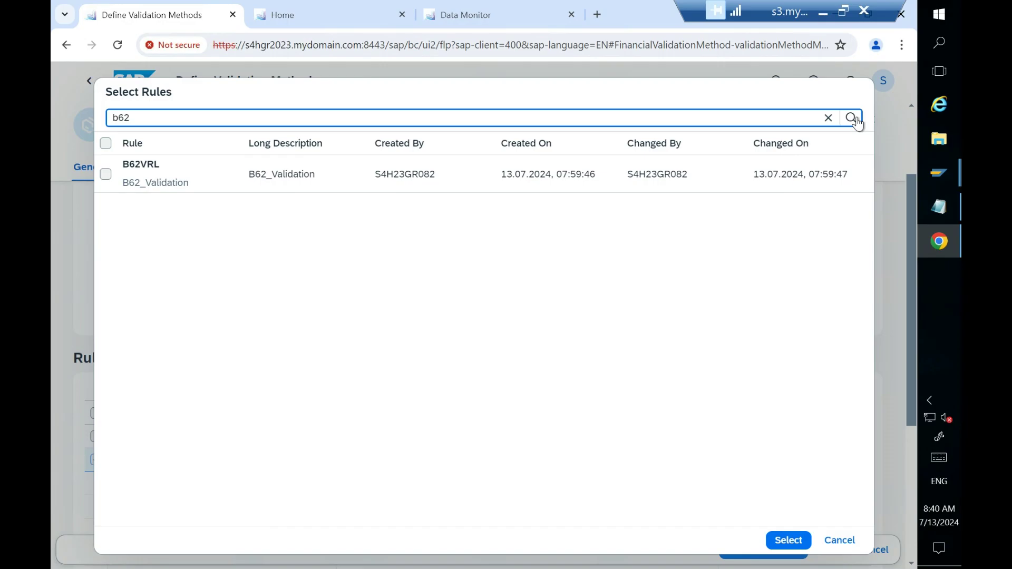
pyautogui.click(106, 176)
pyautogui.click(787, 540)
# - Save method B62VM, reopen it for editing, and save and activate it
pyautogui.moveTo(914, 343); pyautogui.dragTo(912, 389)
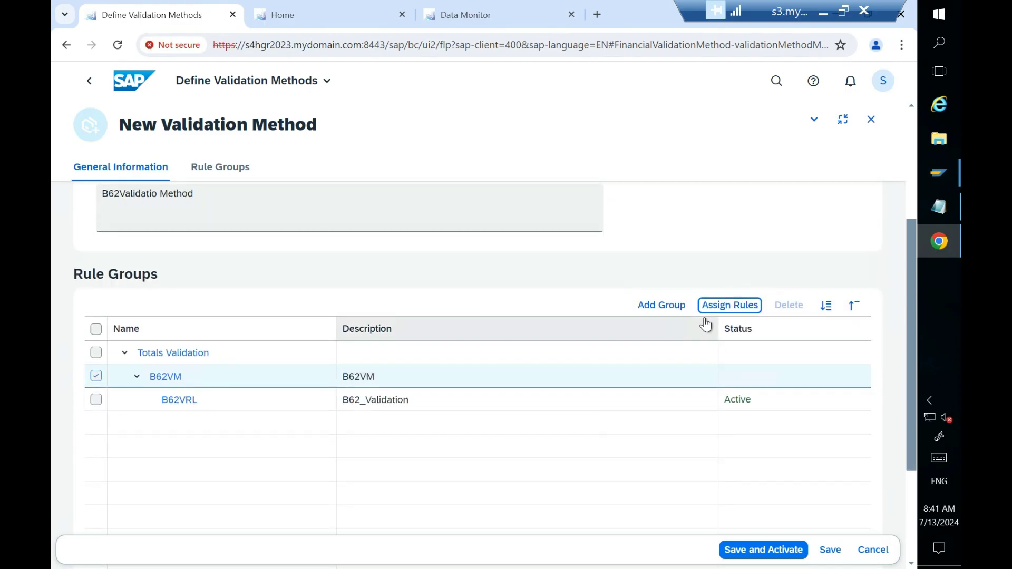
pyautogui.click(831, 549)
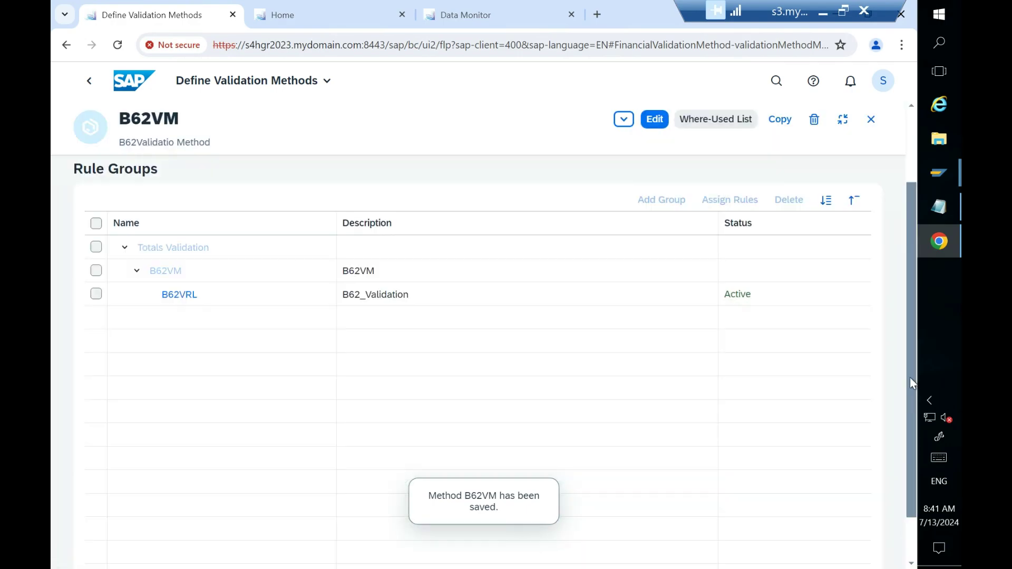
pyautogui.click(654, 121)
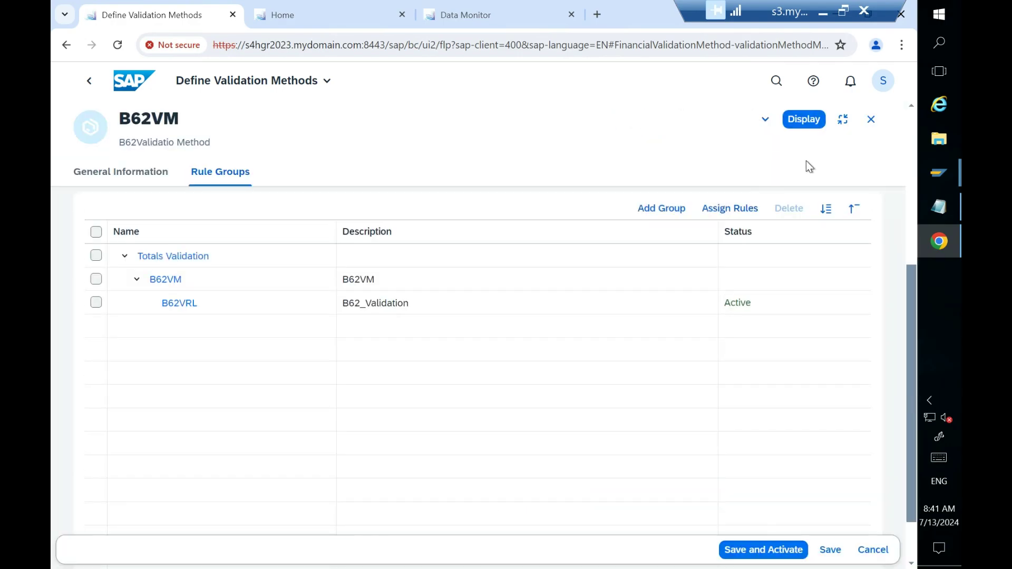
pyautogui.click(784, 552)
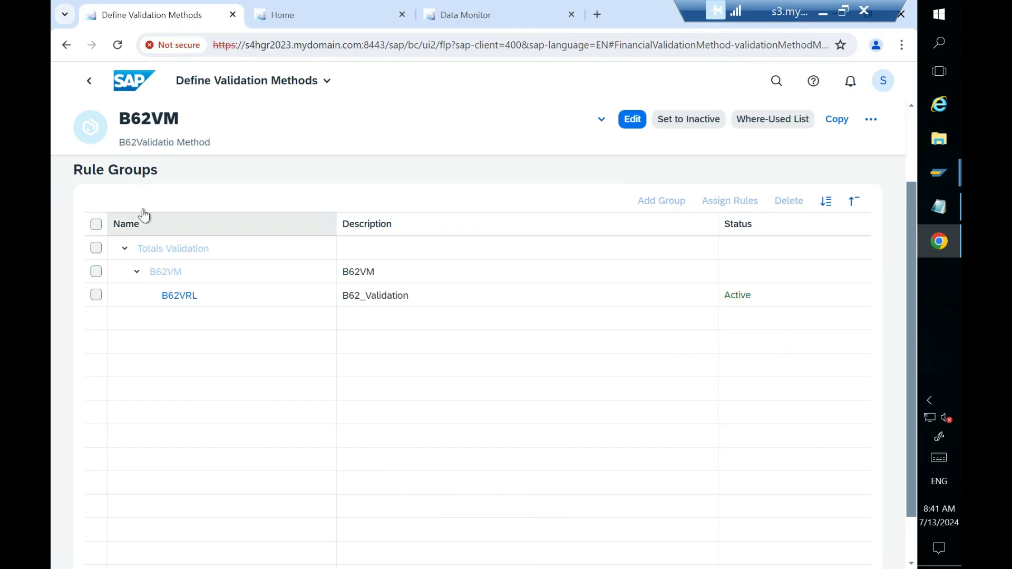
# - Copy the method ID B62VM into cell D227 on Sheet3 of the GR_Explanation_003 Excel workbook, beside rule B62VRL
pyautogui.moveTo(122, 118); pyautogui.dragTo(225, 123)
pyautogui.hotkey('ctrl', 'c')
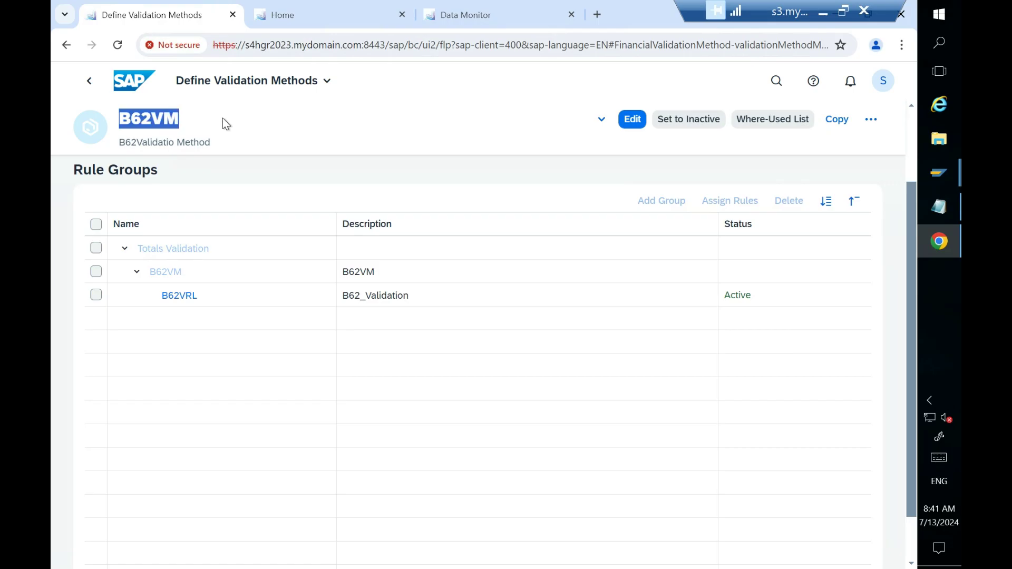
pyautogui.click(823, 13)
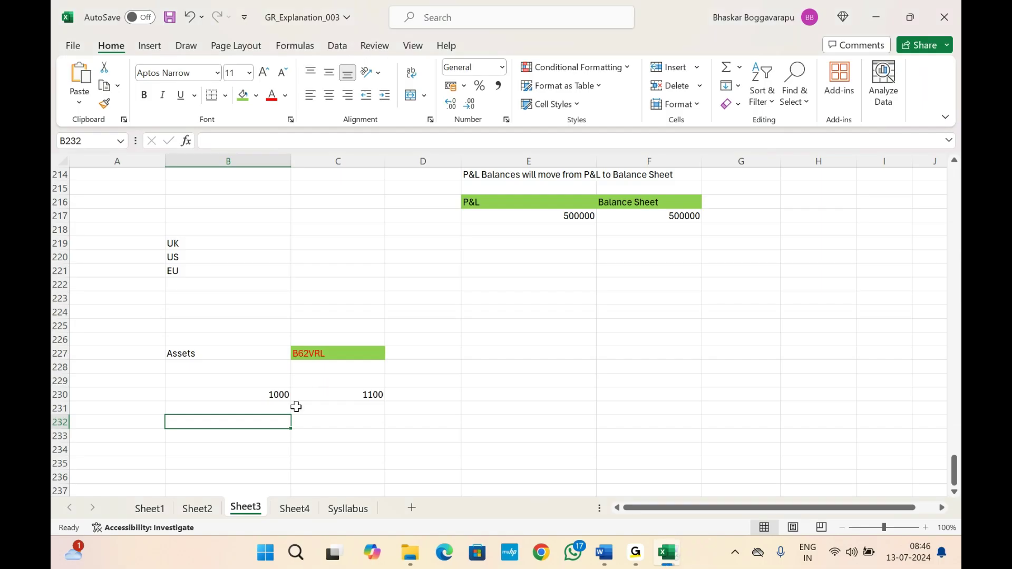
pyautogui.click(422, 340)
pyautogui.press('Down')
pyautogui.hotkey('ctrl', 'v')
pyautogui.click(601, 368)
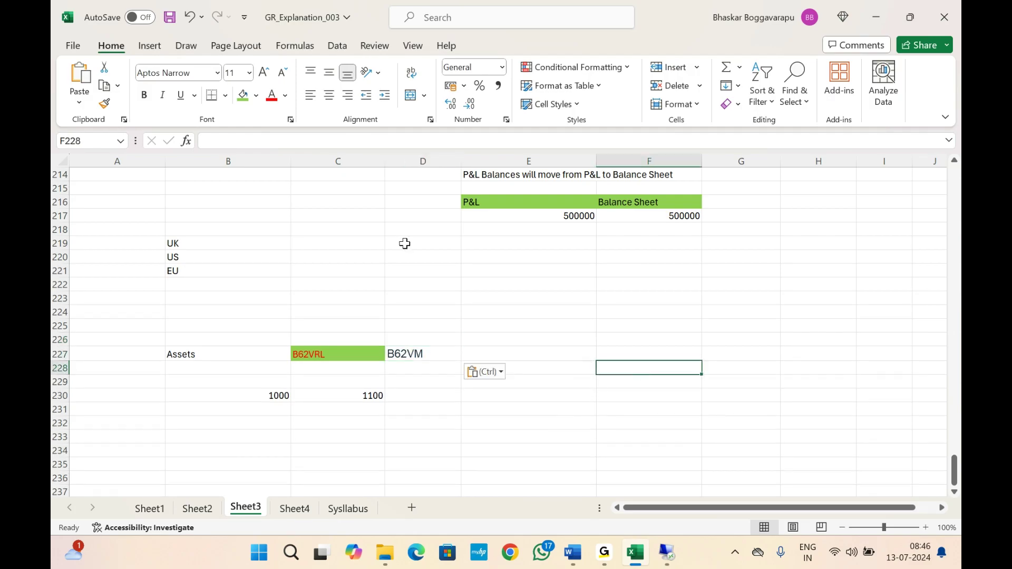
pyautogui.click(445, 351)
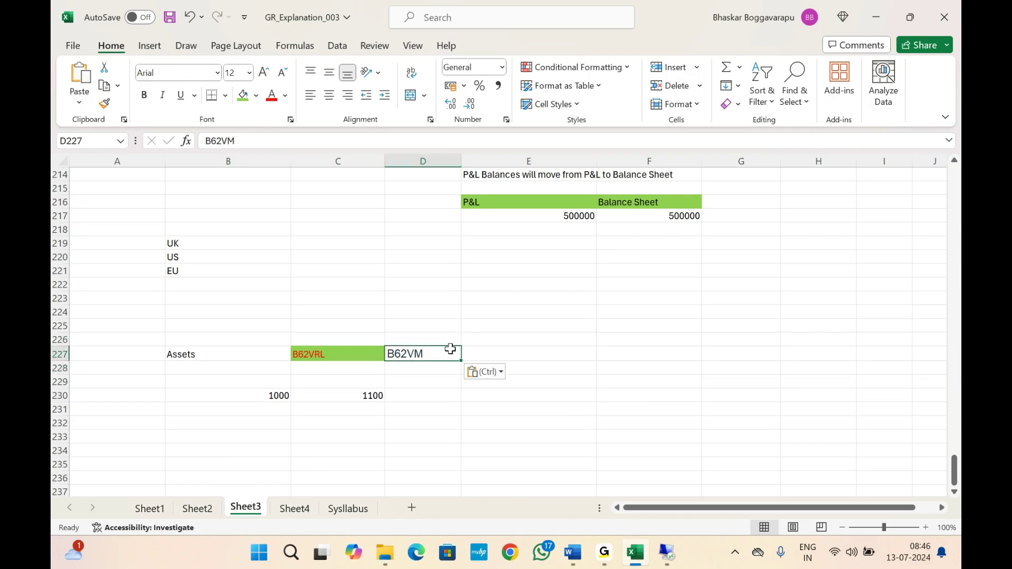
pyautogui.doubleClick(226, 141)
pyautogui.click(648, 330)
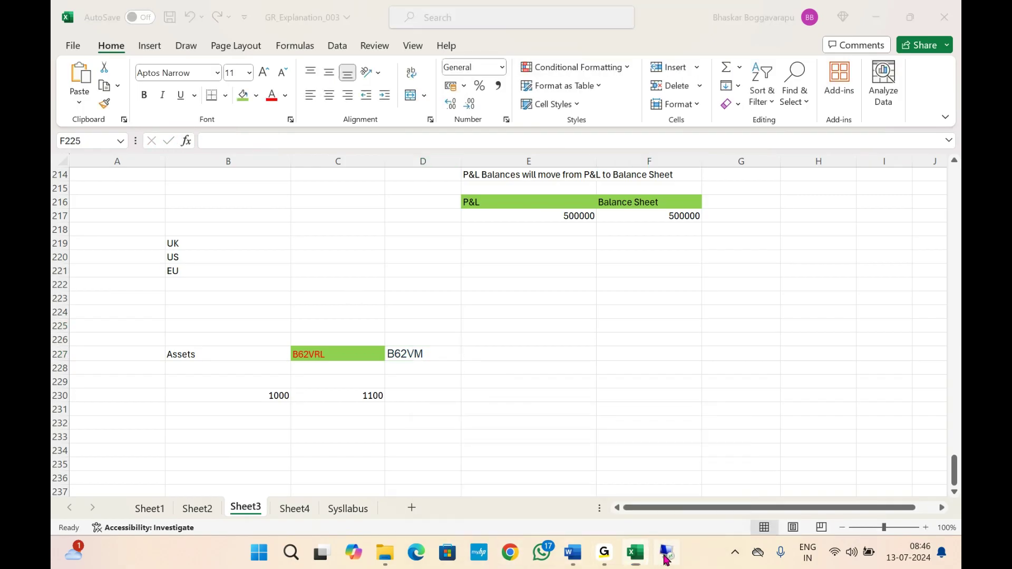
# - Switch back to the SAP remote session, return to the full validation methods list, and dismiss the error dialogs
pyautogui.click(664, 553)
pyautogui.click(89, 81)
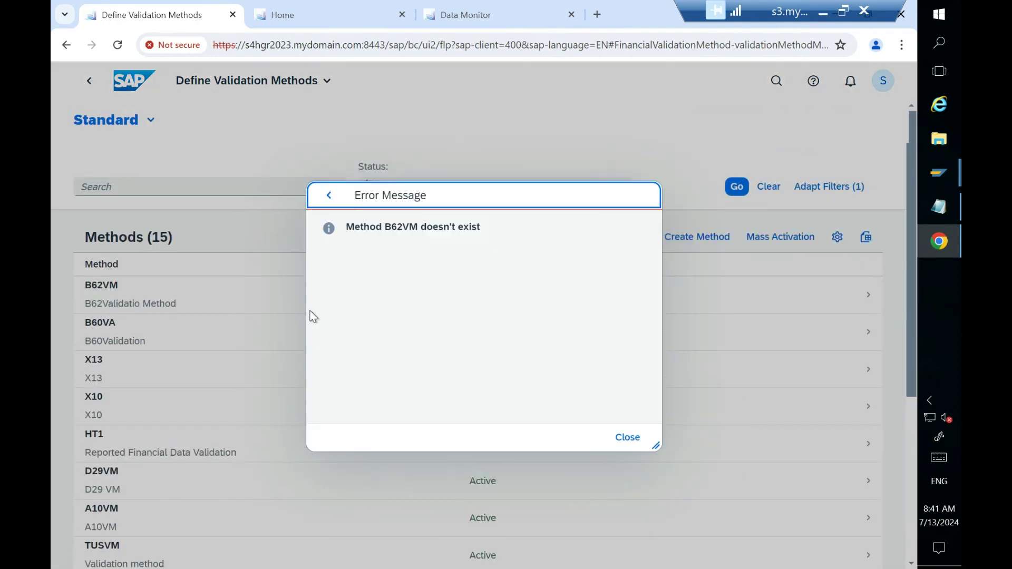
pyautogui.click(627, 437)
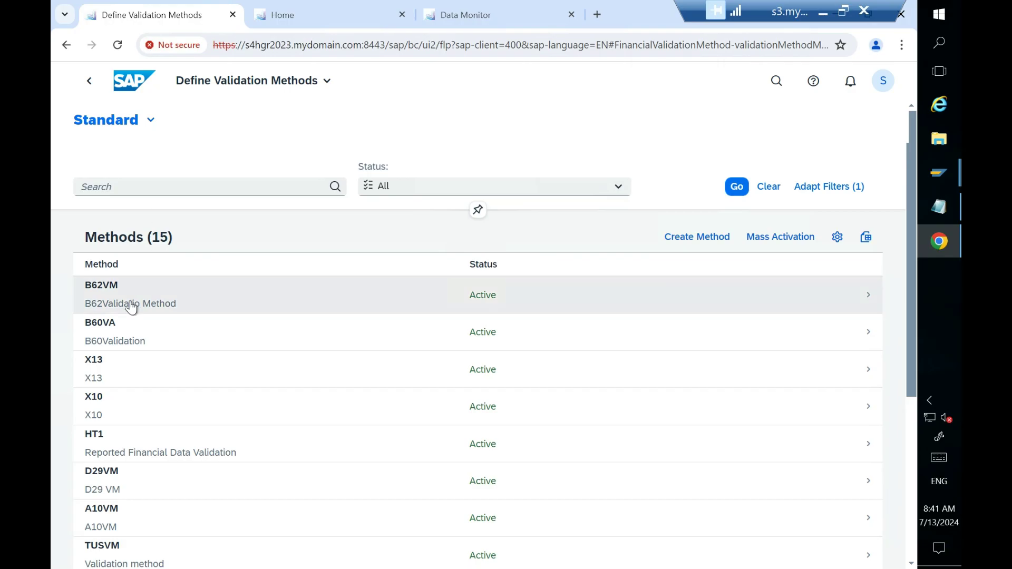
pyautogui.click(98, 83)
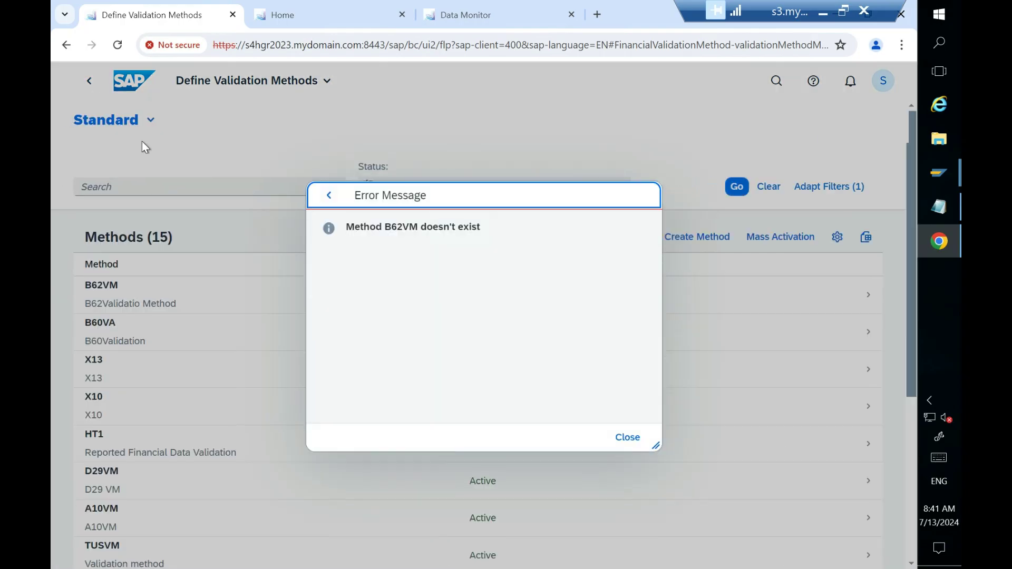
pyautogui.click(627, 439)
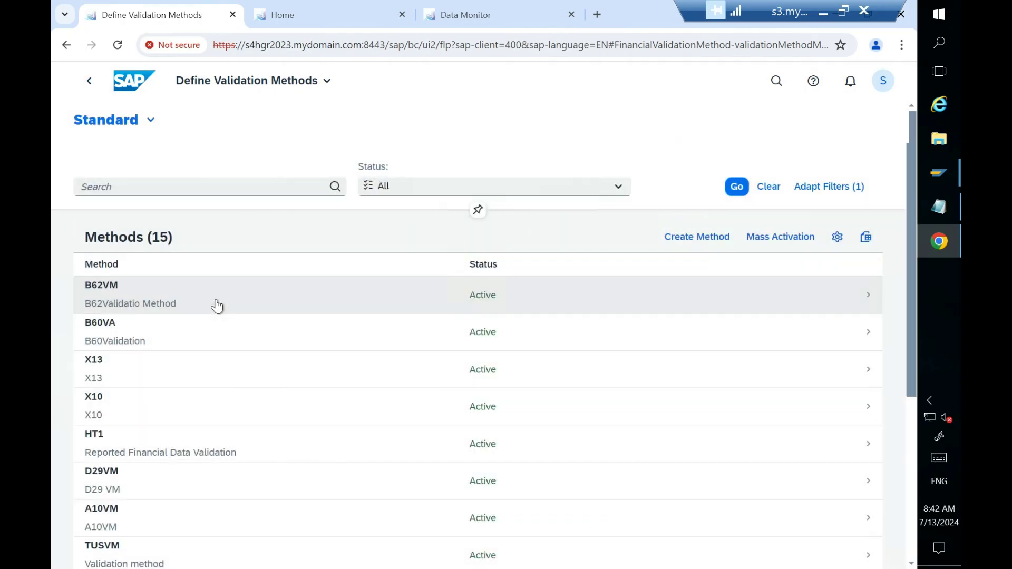
# - Open method B62VM from the list for editing, and save and activate it again
pyautogui.click(865, 306)
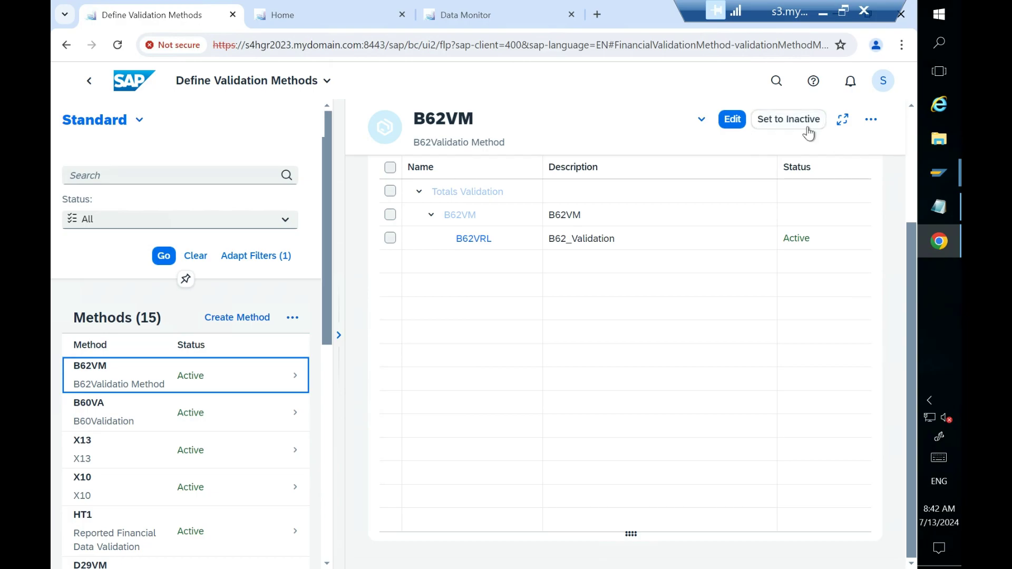
pyautogui.click(731, 121)
pyautogui.click(761, 557)
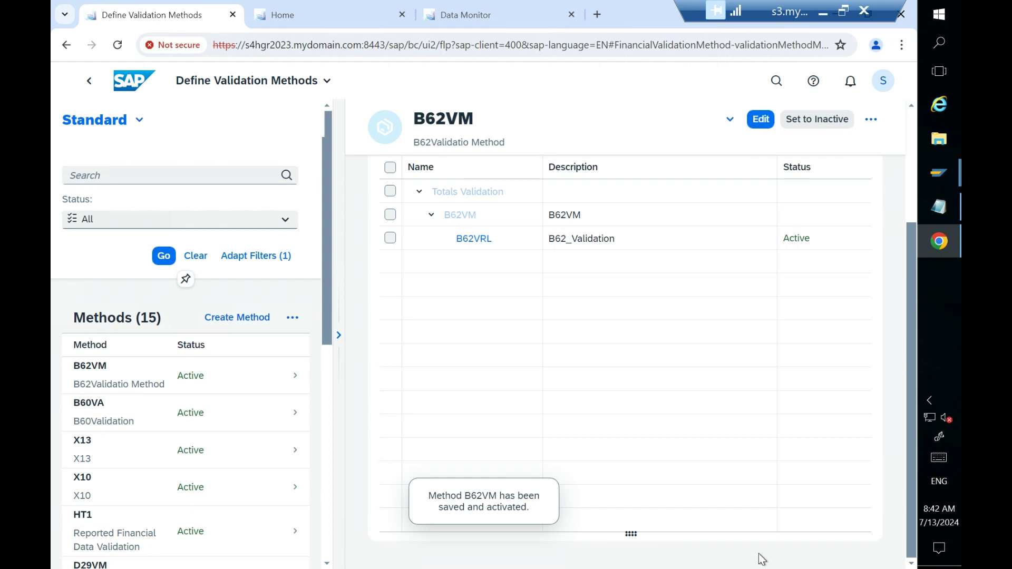
# - Return to the full validation methods list and review method ID B62VM beside rule B62VRL on Sheet3 of the Excel workbook
pyautogui.click(87, 84)
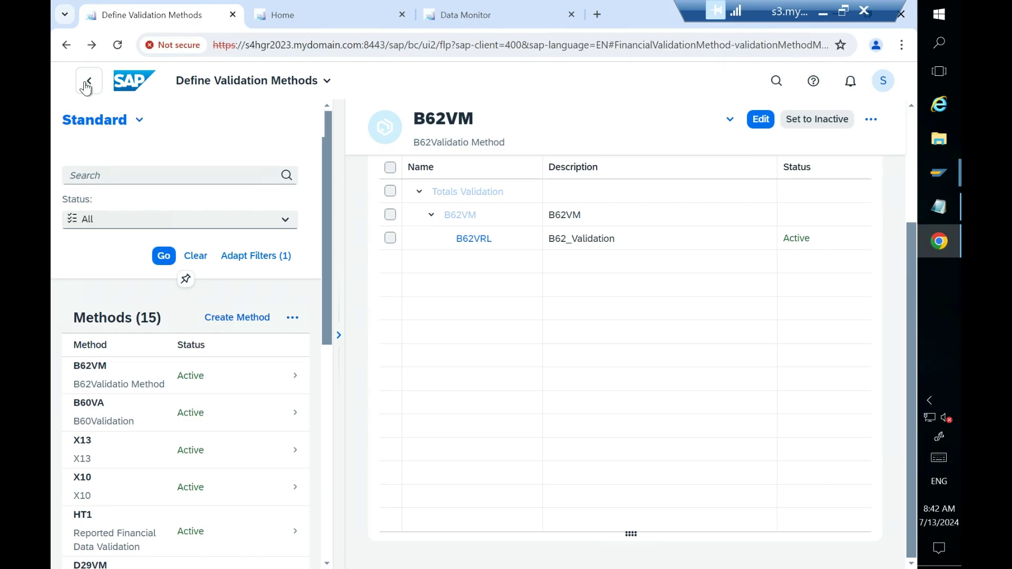
pyautogui.click(87, 84)
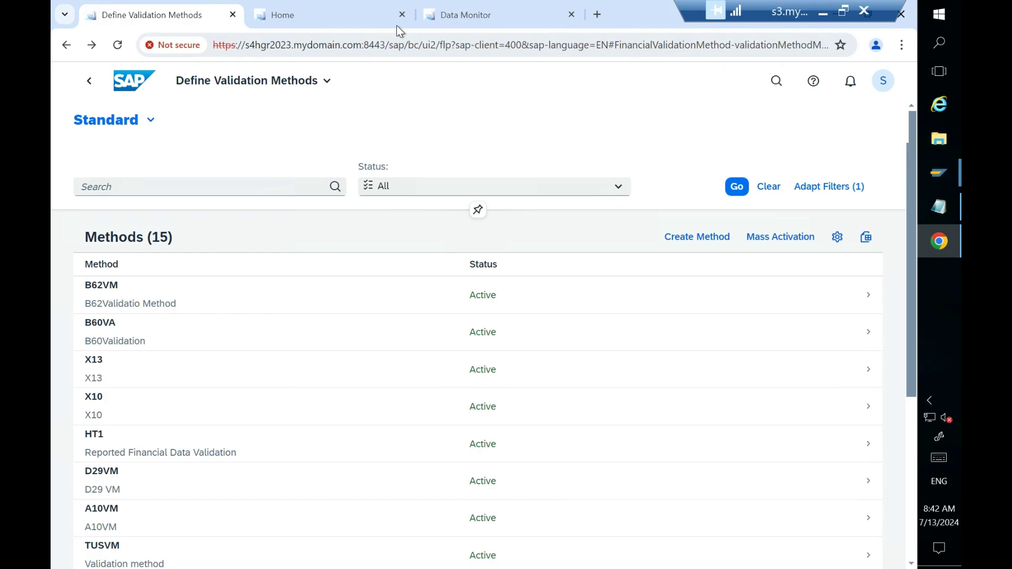
pyautogui.click(823, 20)
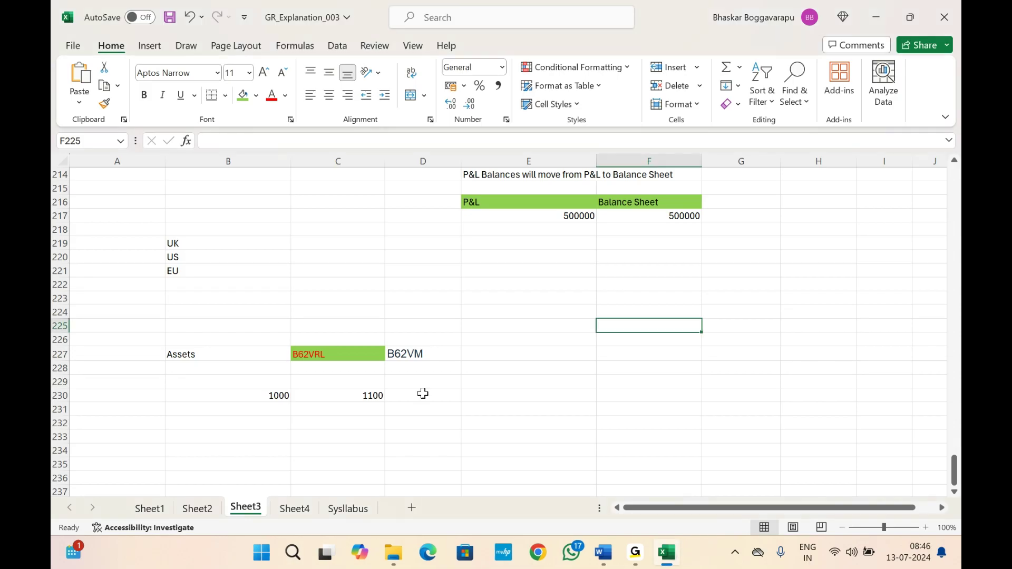
pyautogui.click(428, 353)
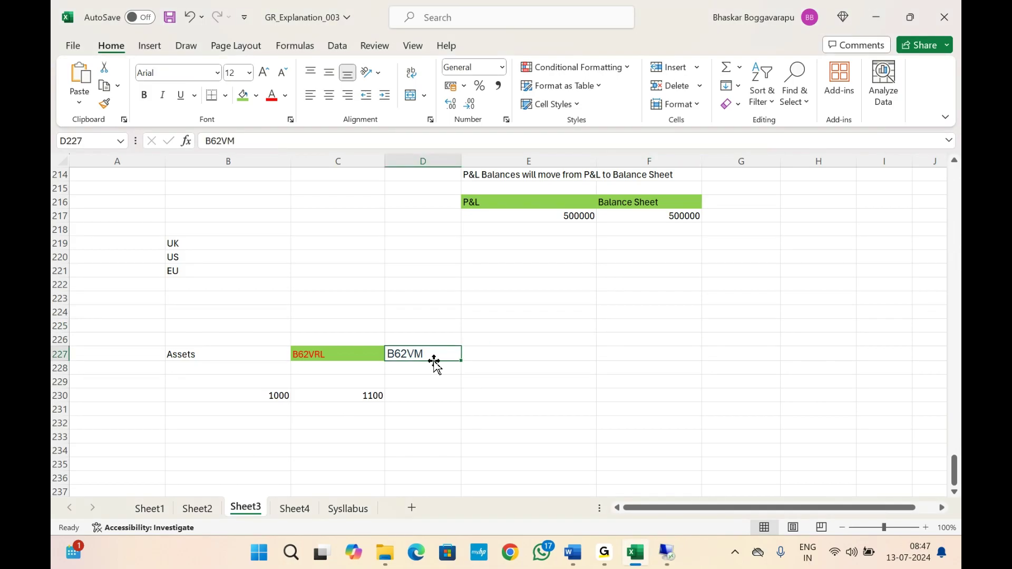
pyautogui.click(507, 352)
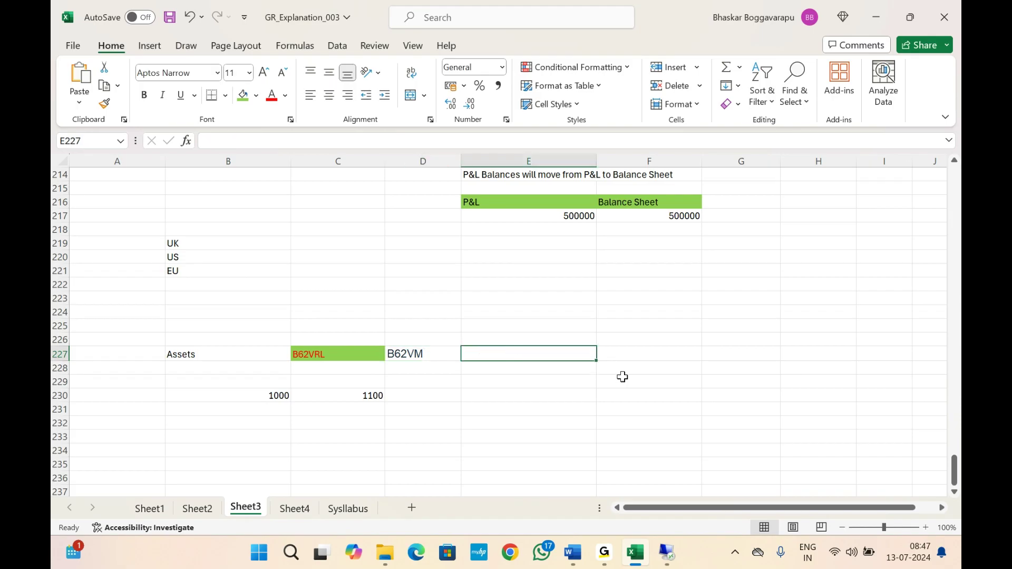
pyautogui.click(667, 551)
# - Switch to the SAP session, leave Define Validation Methods, and list the available task IDs in the Assign Validation Methods app
pyautogui.click(92, 86)
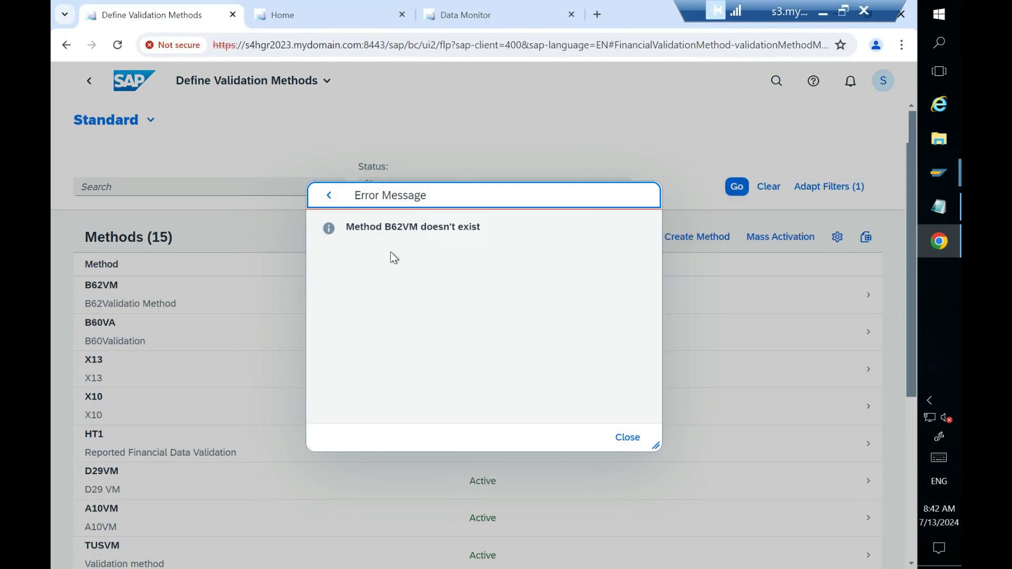
pyautogui.click(629, 437)
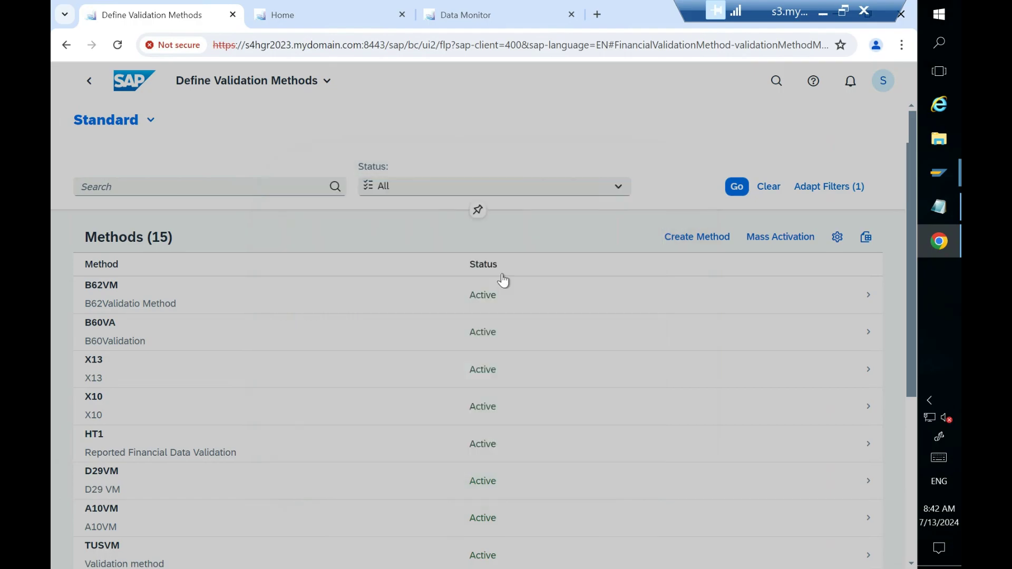
pyautogui.click(134, 109)
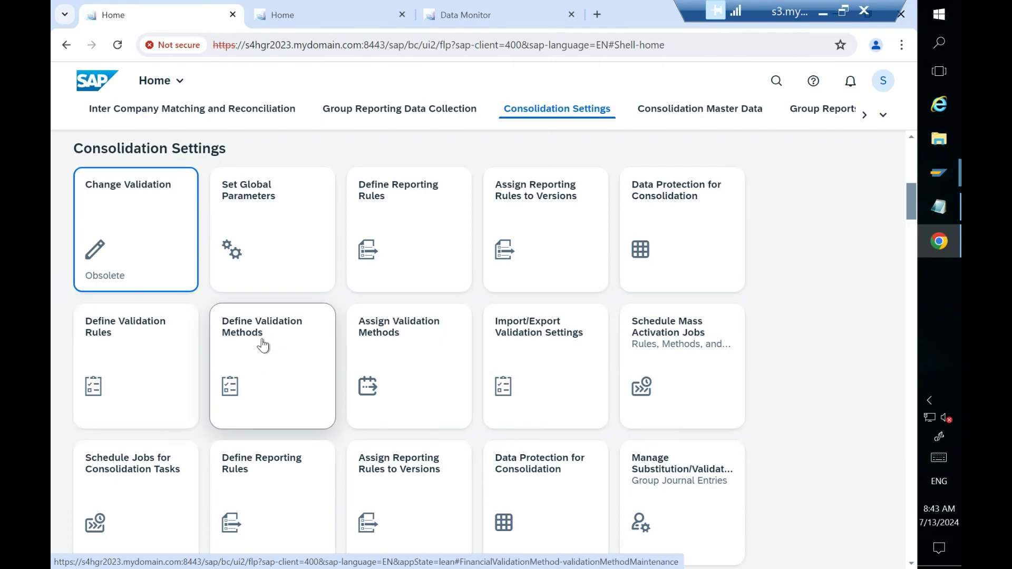
pyautogui.click(430, 355)
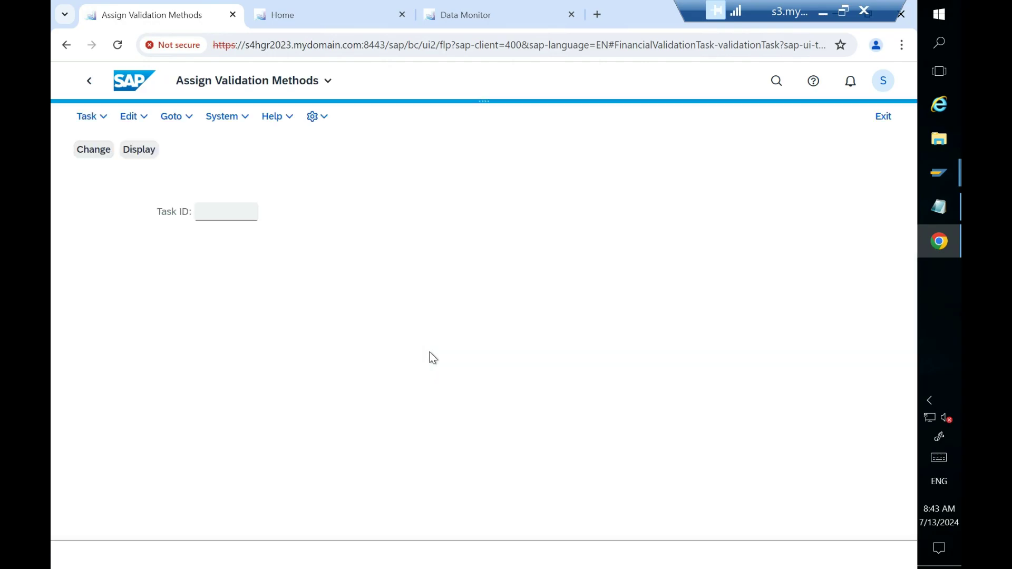
pyautogui.click(238, 217)
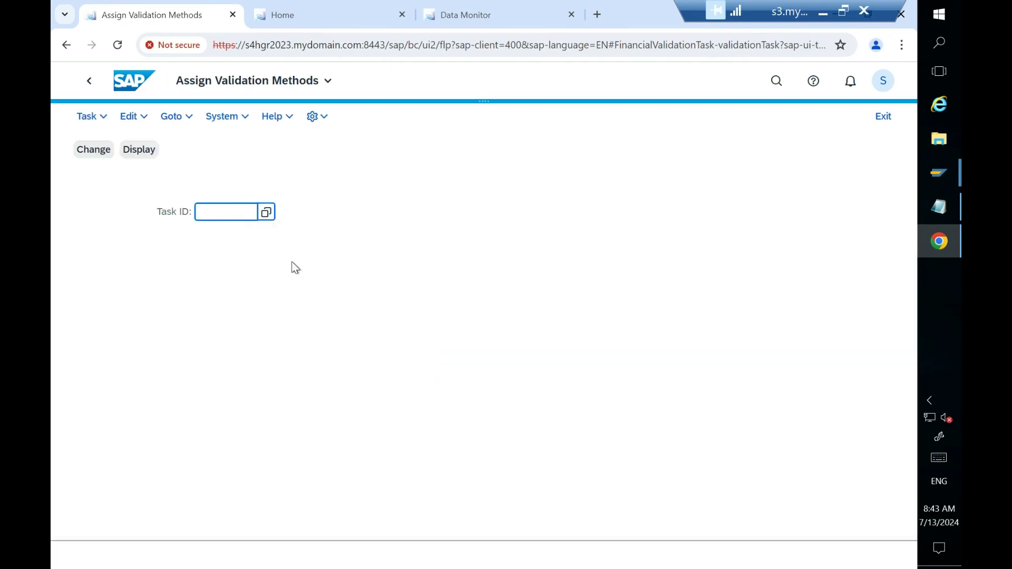
pyautogui.press('F4')
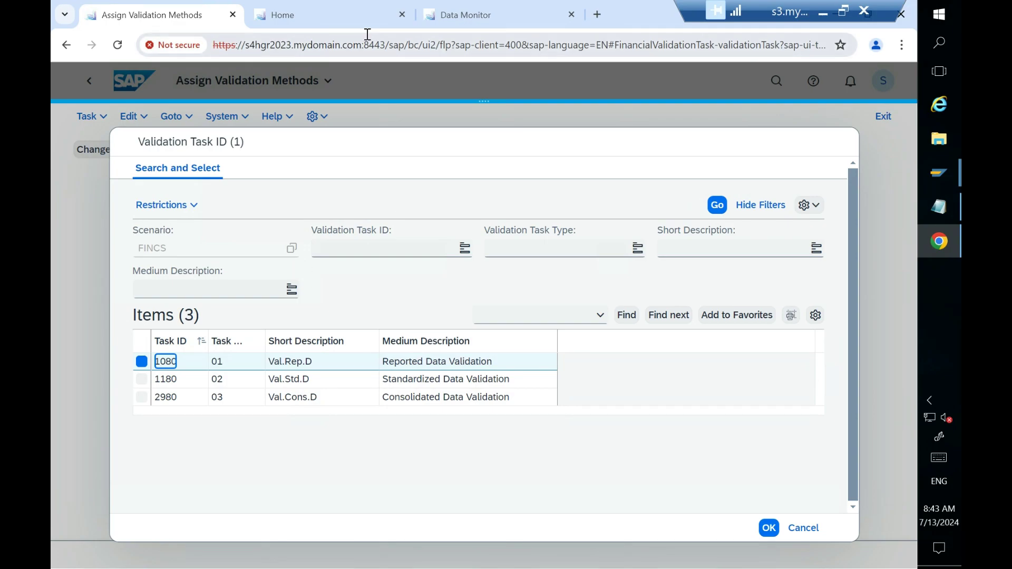
# - Show the Consolidation Settings apps on the second Home page, then return to the validation task ID list
pyautogui.click(323, 9)
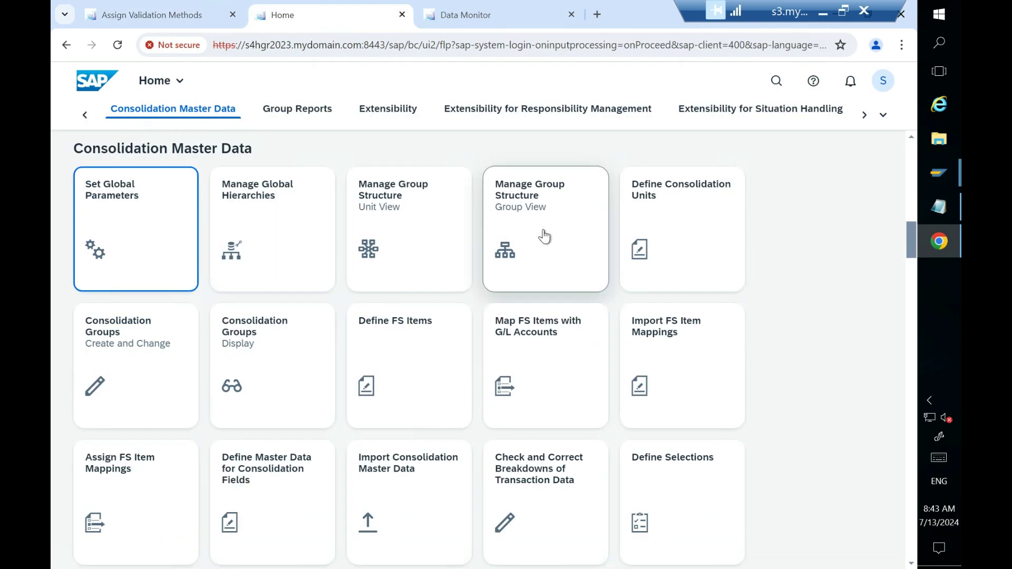
pyautogui.click(885, 117)
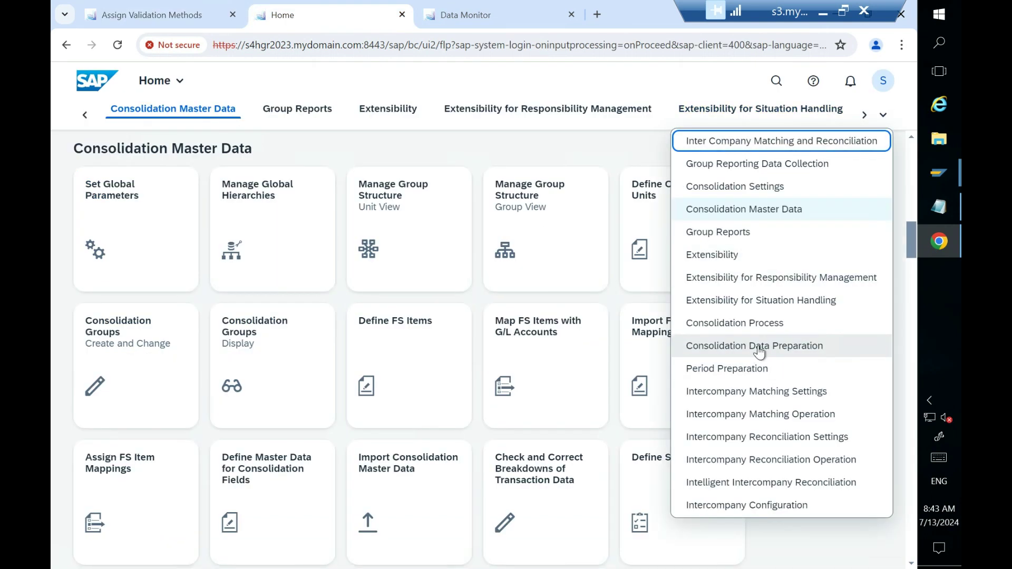
pyautogui.click(759, 187)
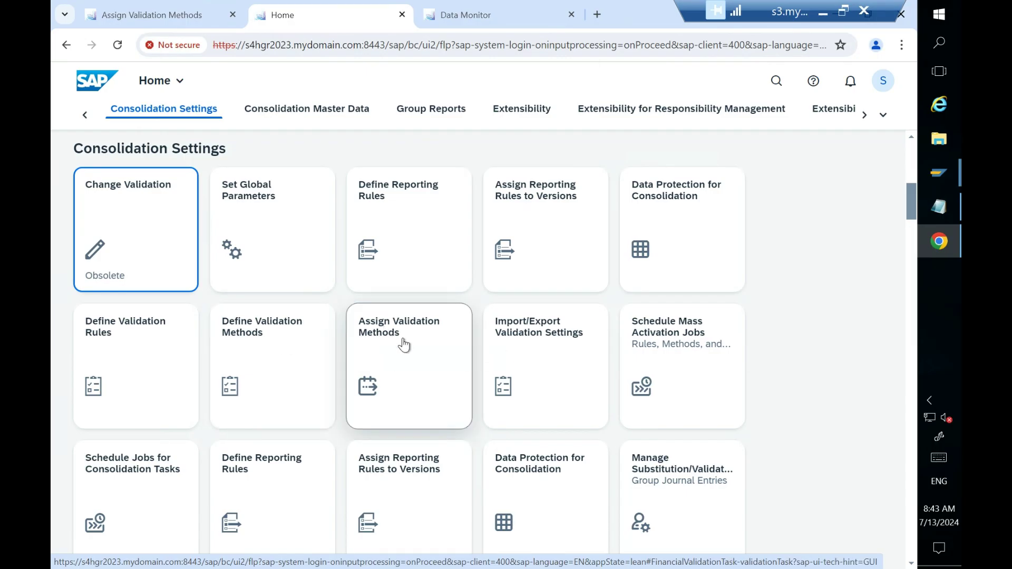
pyautogui.click(141, 15)
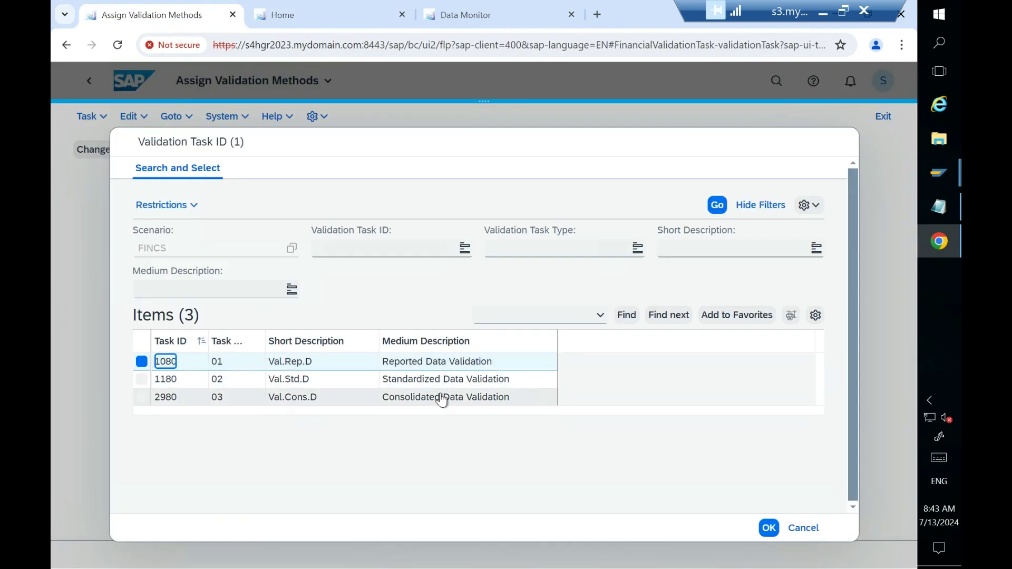
# - Cancel the task ID list, leave the Assign Validation Methods app, and reopen it
pyautogui.click(803, 528)
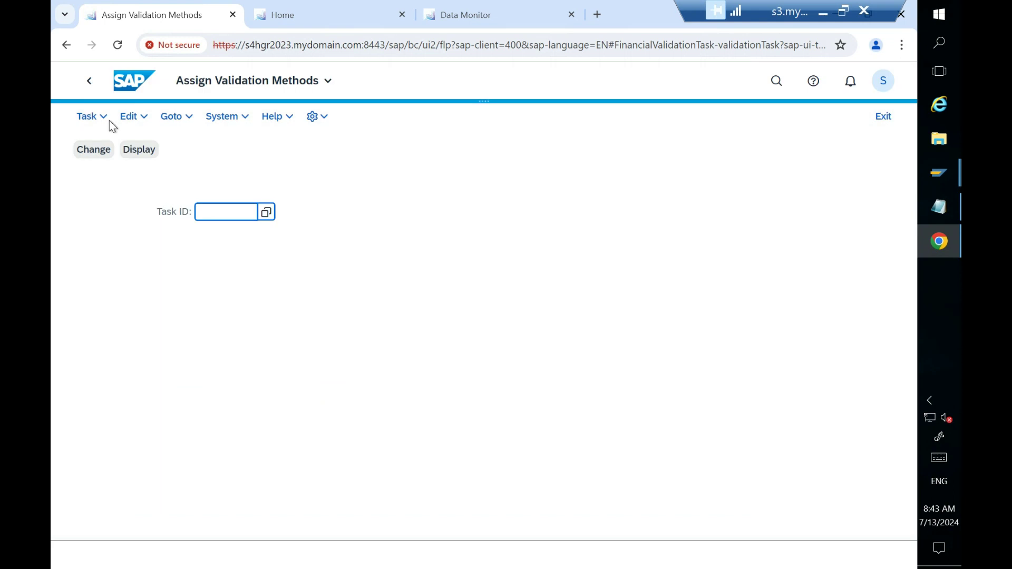
pyautogui.click(87, 79)
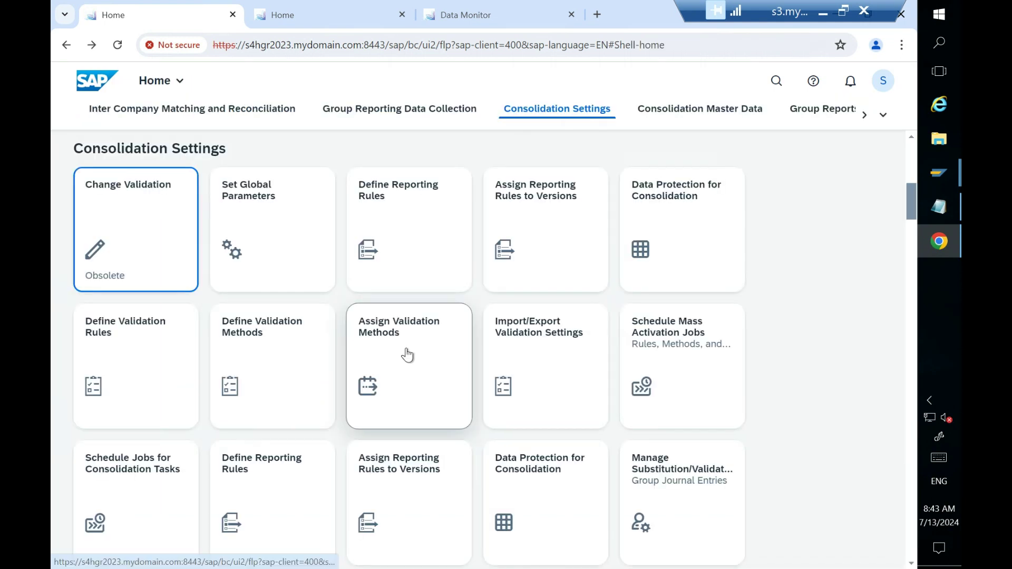
pyautogui.click(407, 356)
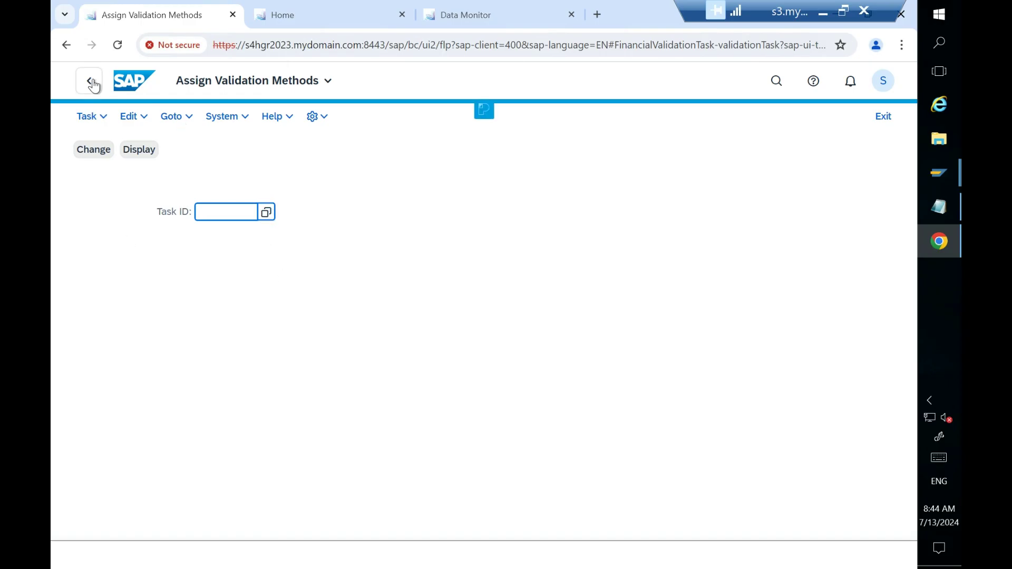
pyautogui.click(89, 81)
pyautogui.click(426, 341)
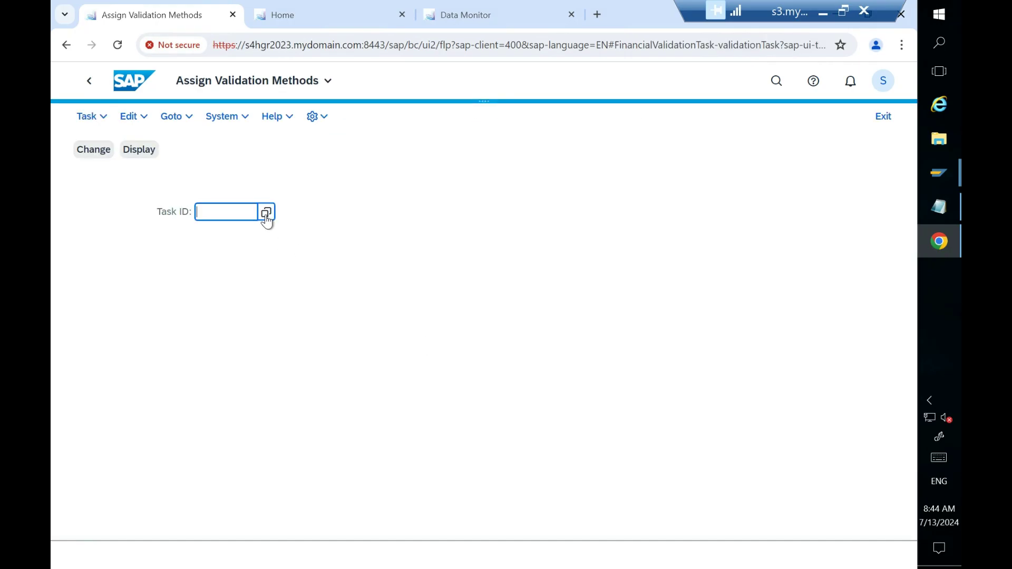
# - Try to pick task 1080, Reported Data Validation, from the task ID list for changing, and go back to the home page
pyautogui.click(100, 152)
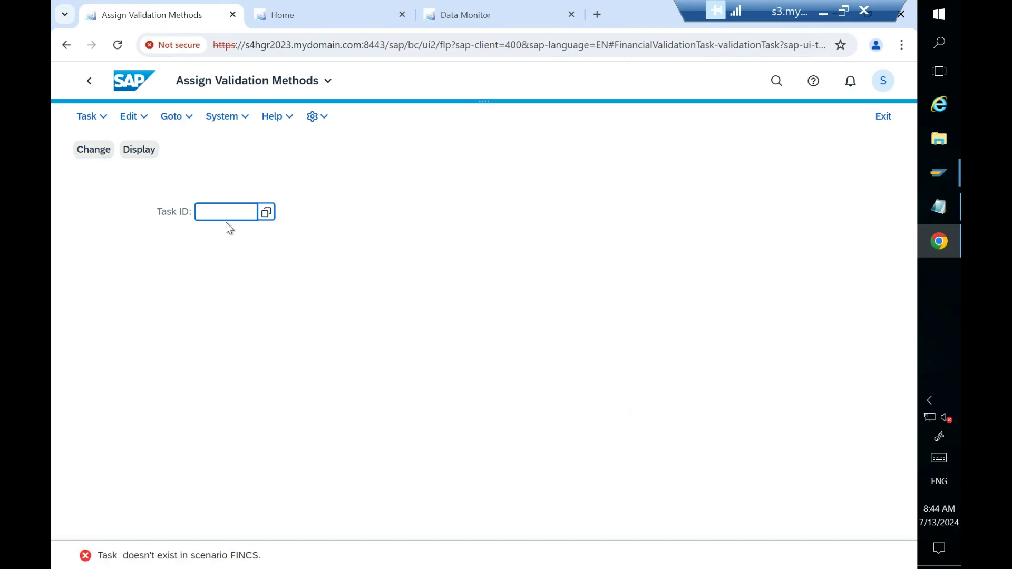
pyautogui.click(267, 215)
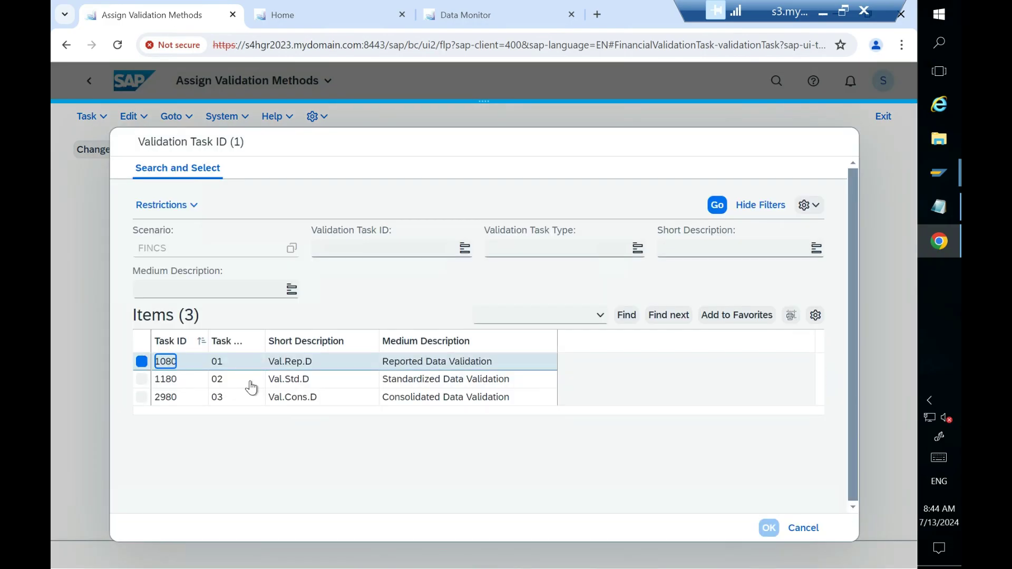
pyautogui.click(169, 378)
pyautogui.click(163, 361)
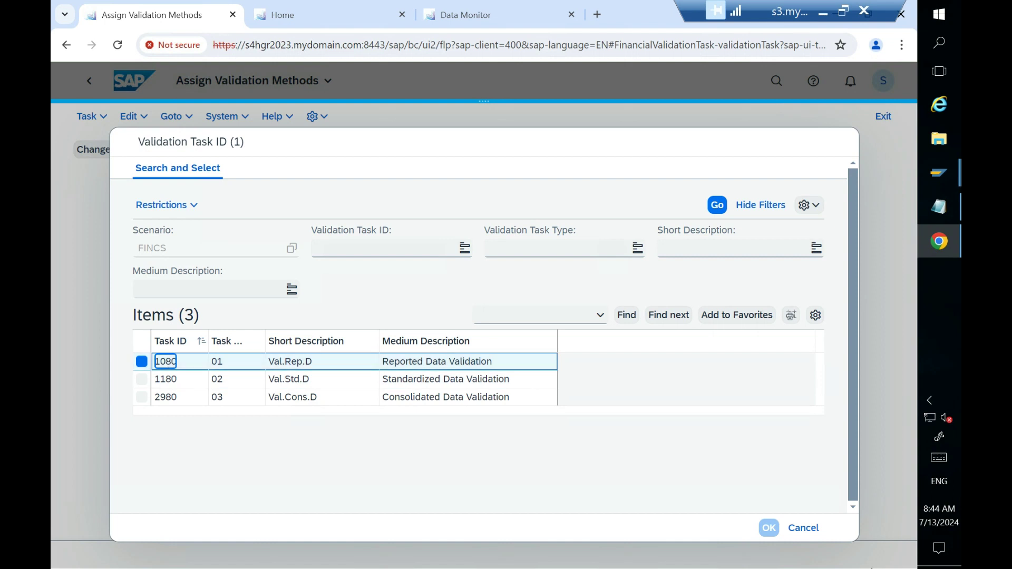
pyautogui.click(769, 527)
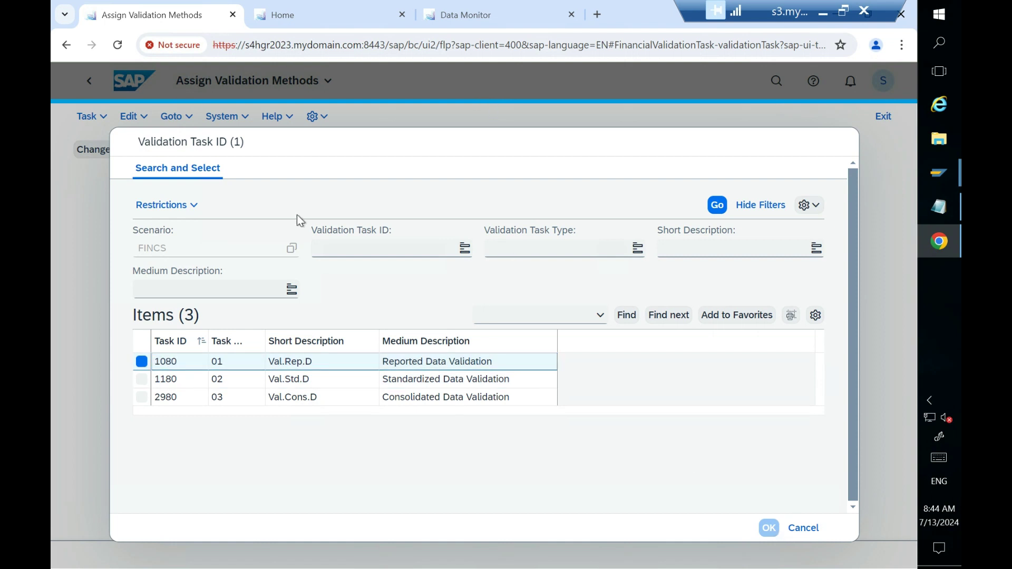
pyautogui.click(803, 527)
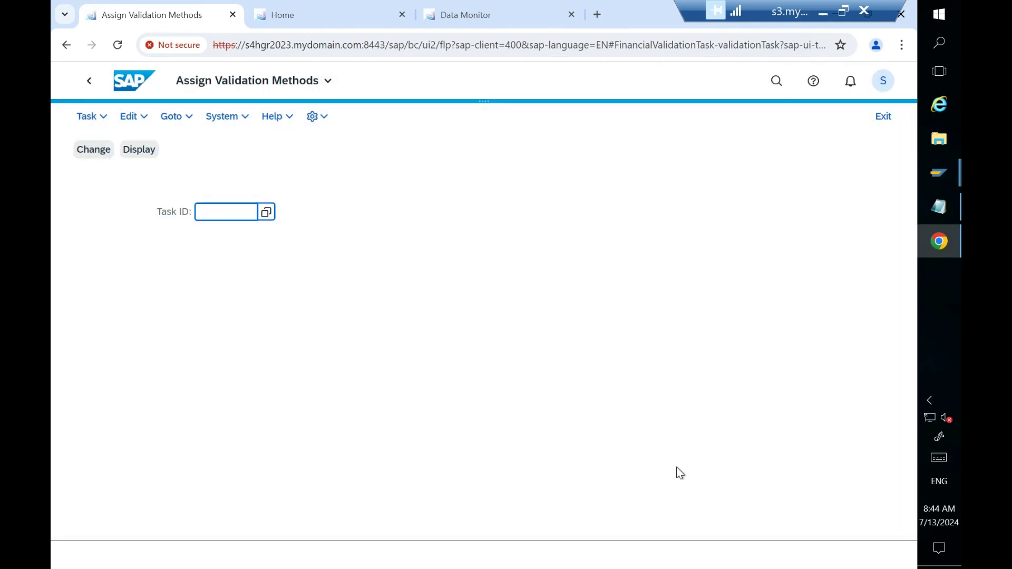
pyautogui.click(92, 83)
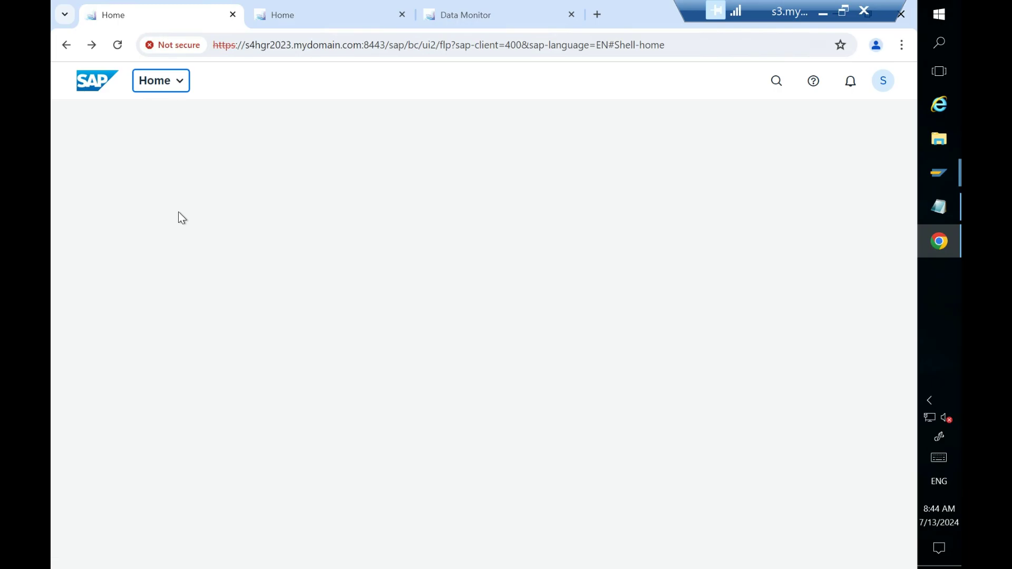
# - Open Assign Validation Methods from the second Home page and open task 1080, Reported Data Validation, in change mode
pyautogui.click(302, 6)
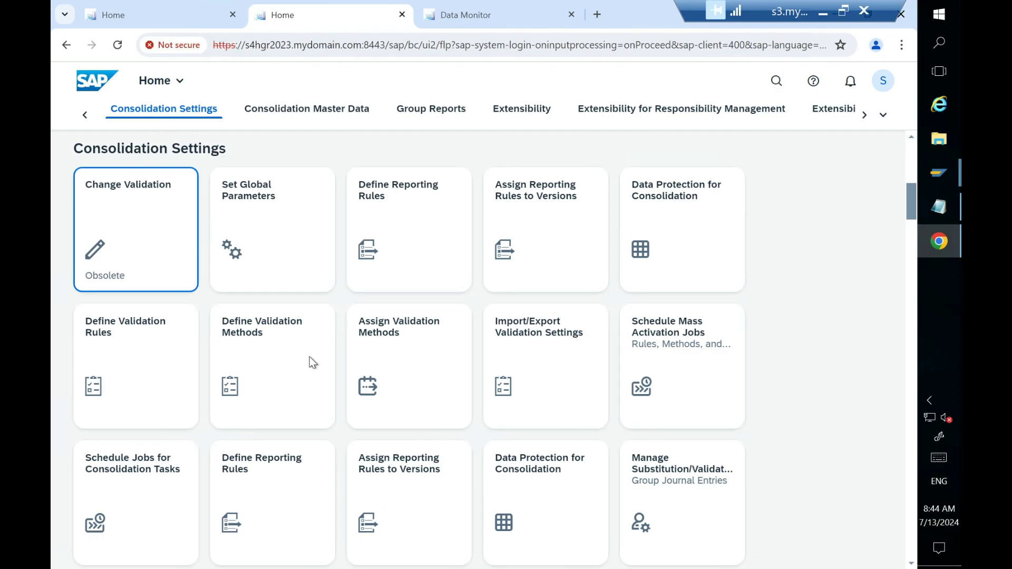
pyautogui.click(387, 361)
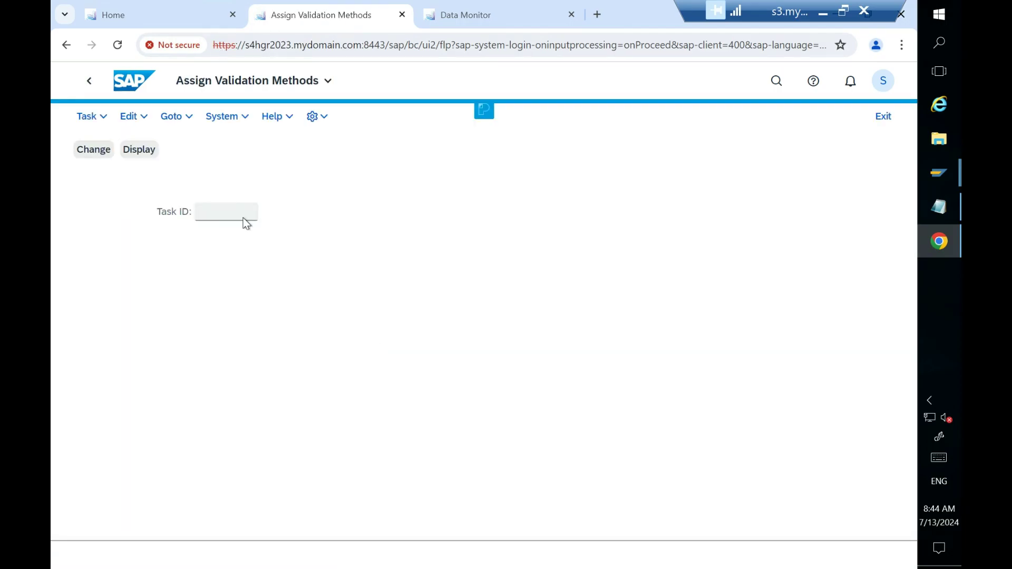
pyautogui.click(243, 217)
pyautogui.click(263, 213)
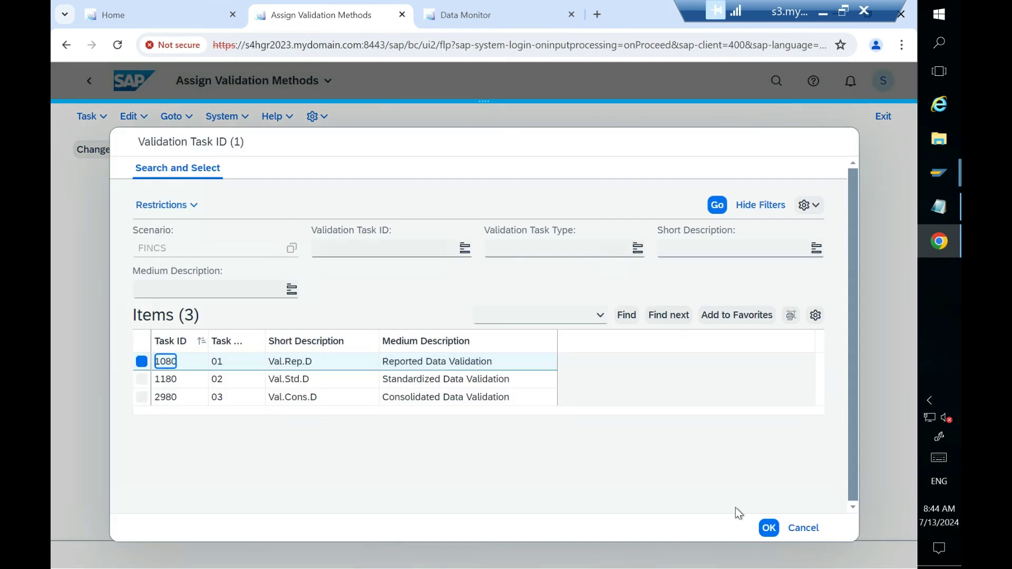
pyautogui.click(767, 531)
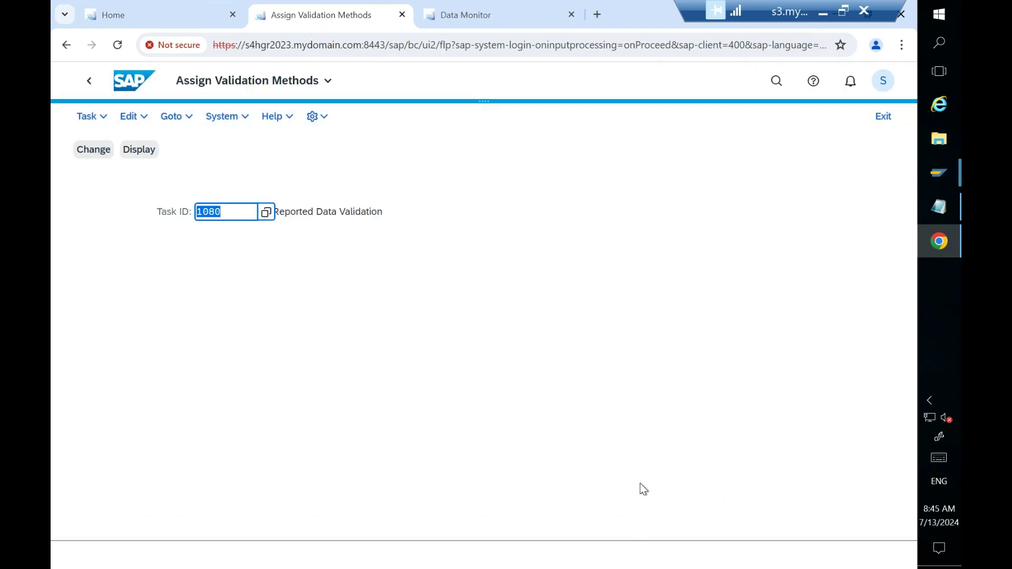
pyautogui.click(100, 152)
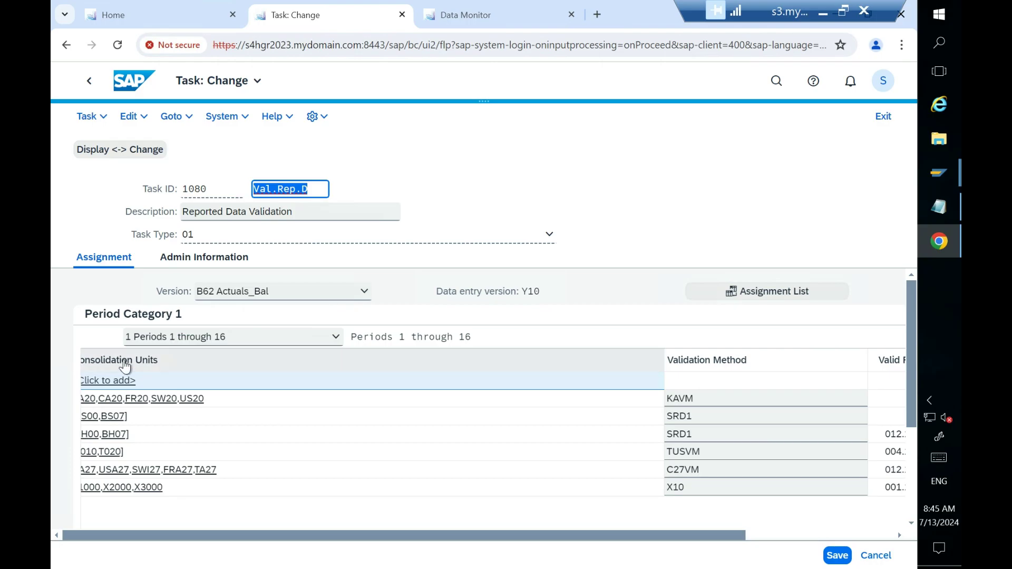
# - Add a new consolidation units assignment under Period Category 1 of task 1080, valid from period 012.2023
pyautogui.click(116, 379)
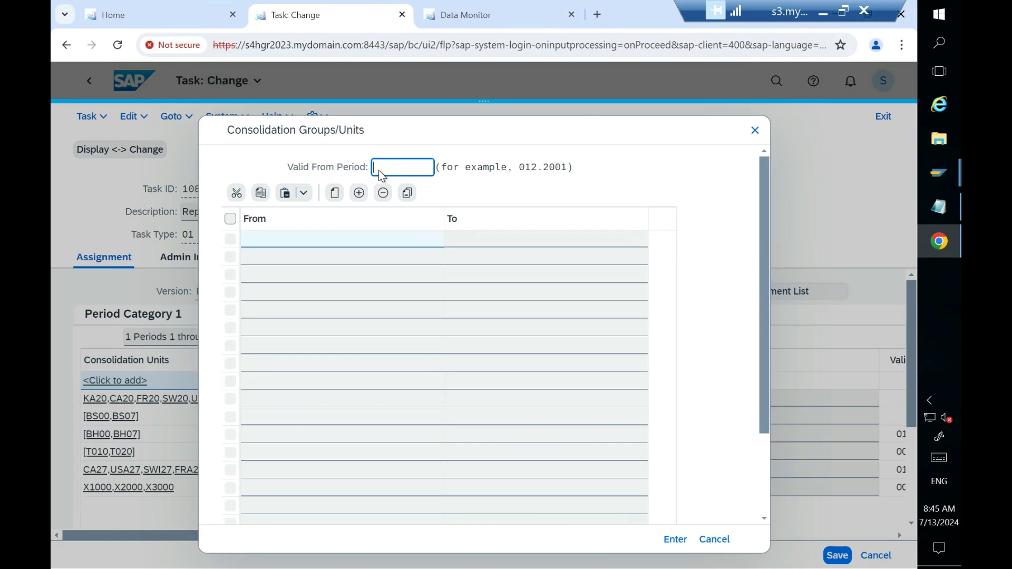
pyautogui.write('012')
pyautogui.click(384, 169)
pyautogui.click(400, 189)
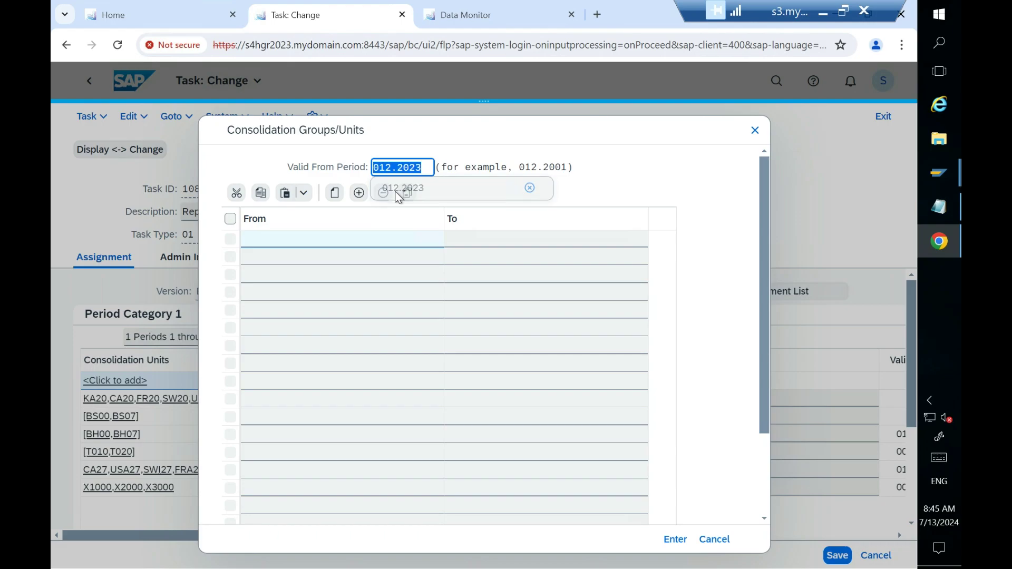
pyautogui.click(305, 243)
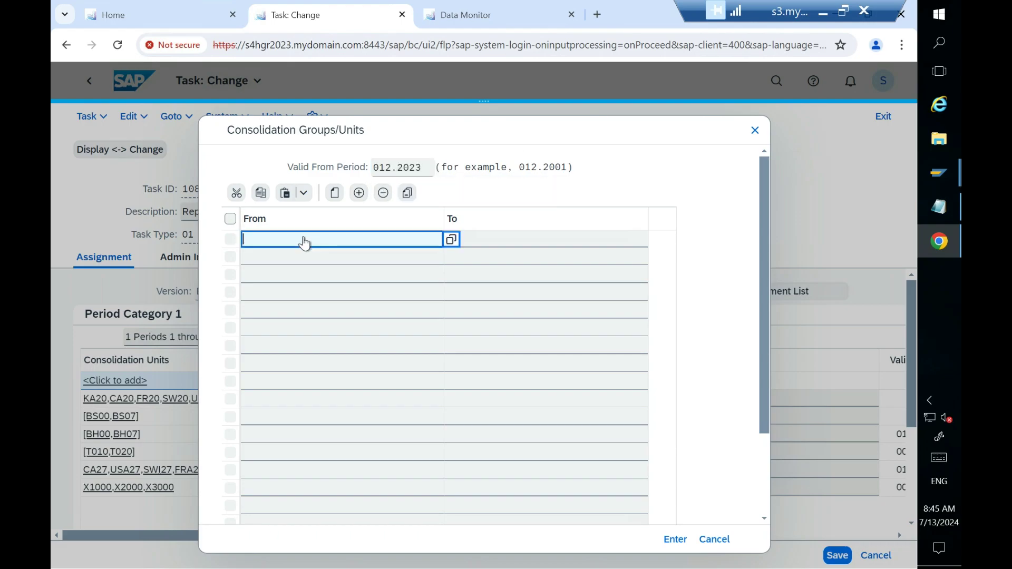
# - Look up the consolidation units of the BAL_US group in the Data Monitor and return to the task assignment
pyautogui.click(491, 15)
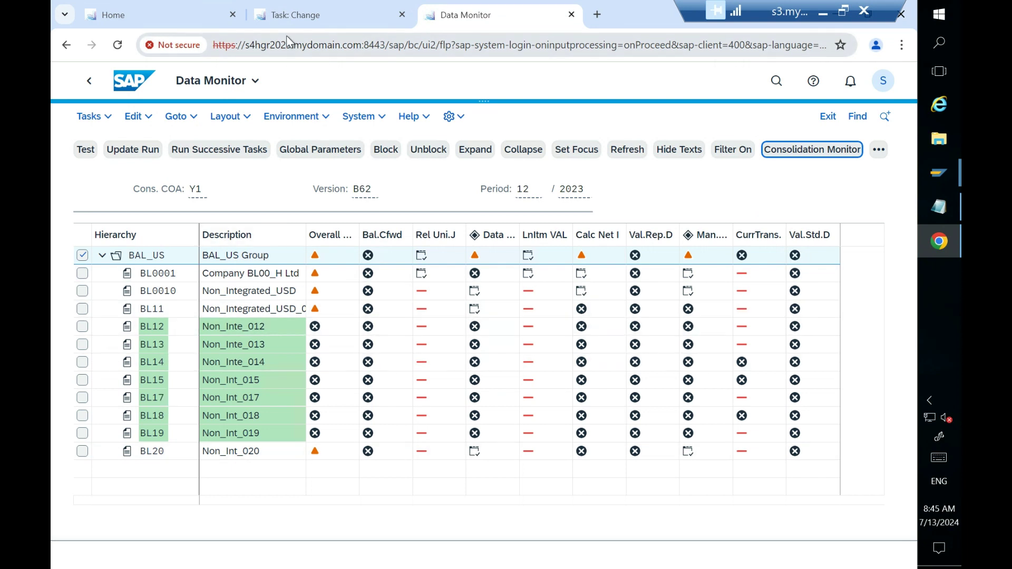
pyautogui.click(191, 20)
pyautogui.click(313, 20)
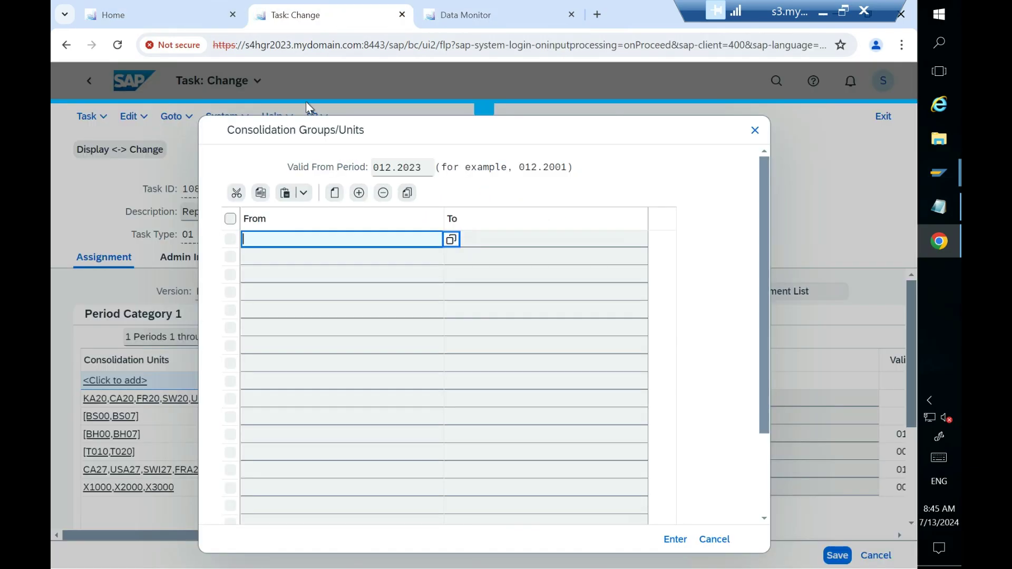
# - Enter BL001 as the consolidation unit of the new assignment in task 1080 and confirm it
pyautogui.click(320, 246)
pyautogui.write('BL001')
pyautogui.click(675, 539)
pyautogui.click(707, 377)
pyautogui.moveTo(734, 535); pyautogui.dragTo(805, 534)
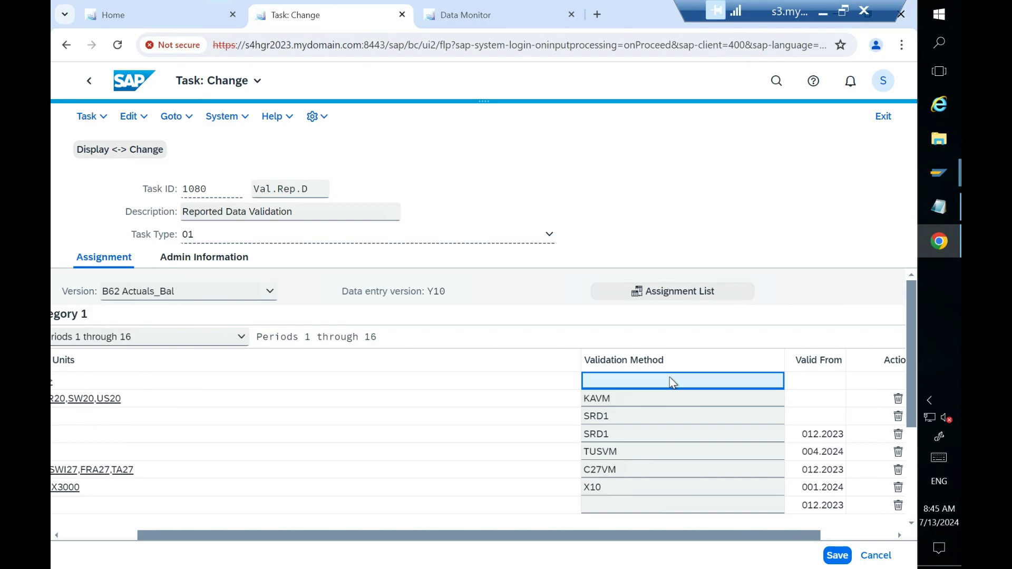
pyautogui.moveTo(682, 535); pyautogui.dragTo(451, 540)
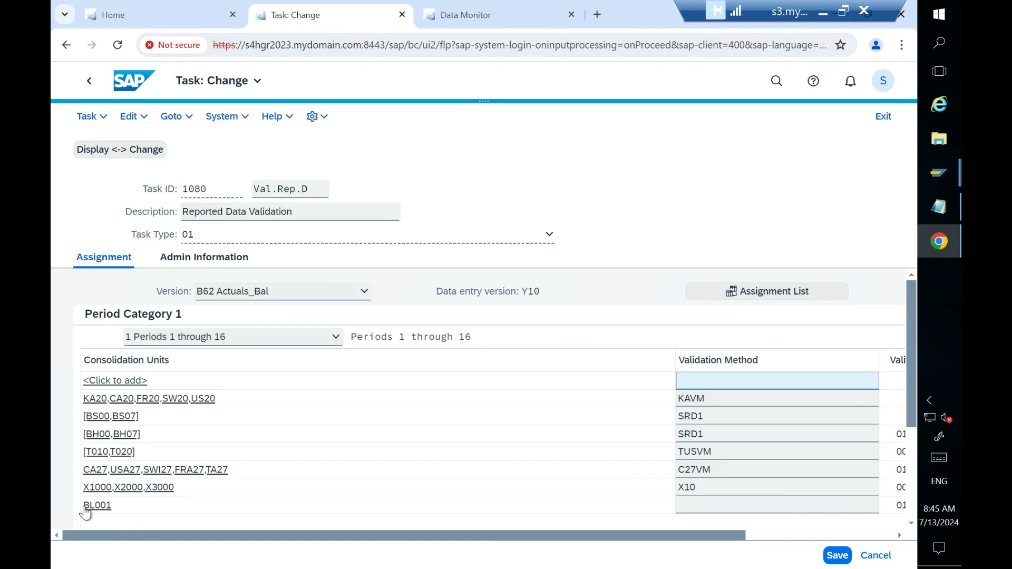
pyautogui.click(95, 508)
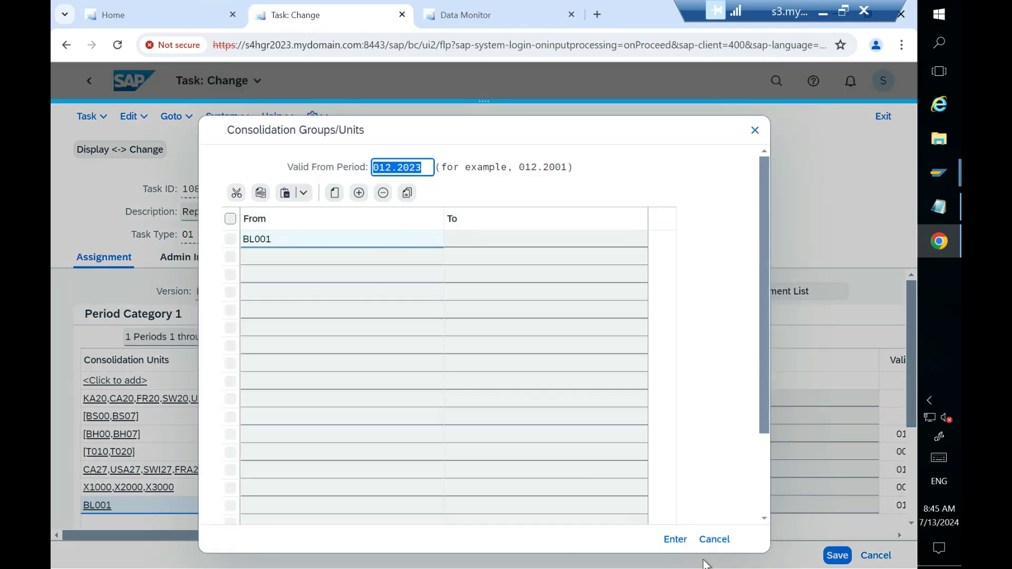
pyautogui.click(680, 541)
# - Assign validation method B62VM to the BL001 row and save the task to the NS1_Configuration customizing request
pyautogui.click(709, 506)
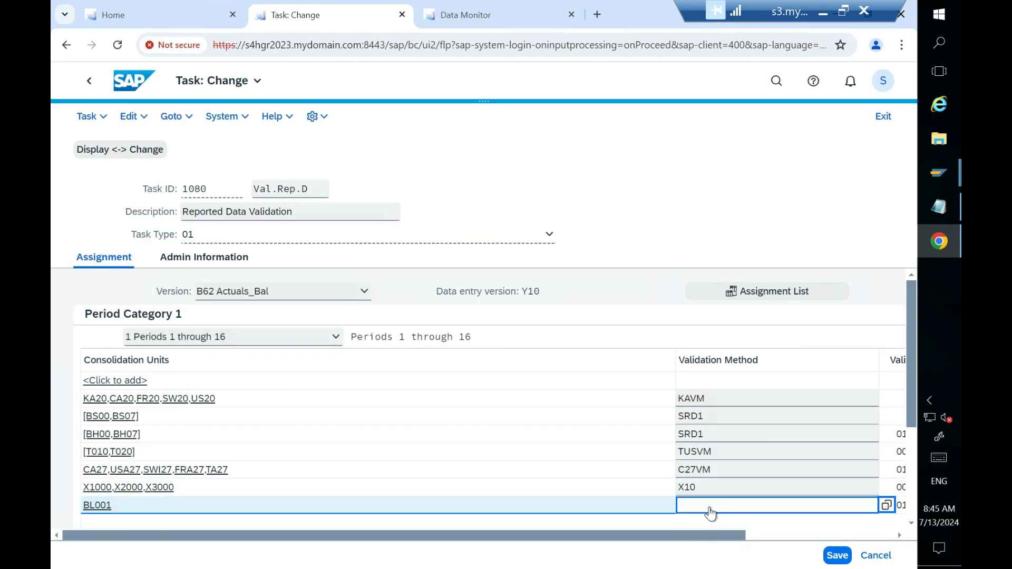
pyautogui.click(886, 506)
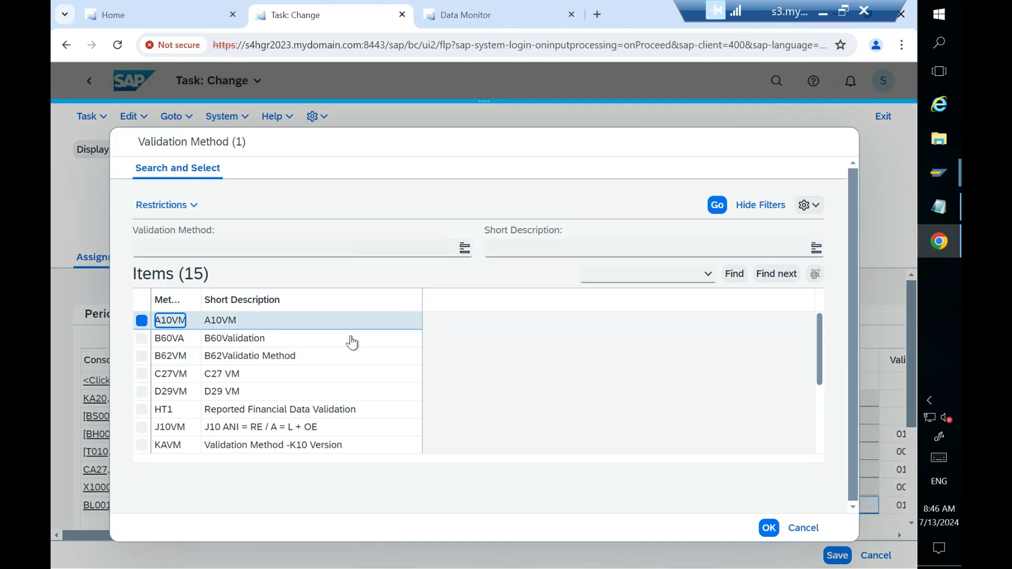
pyautogui.click(229, 355)
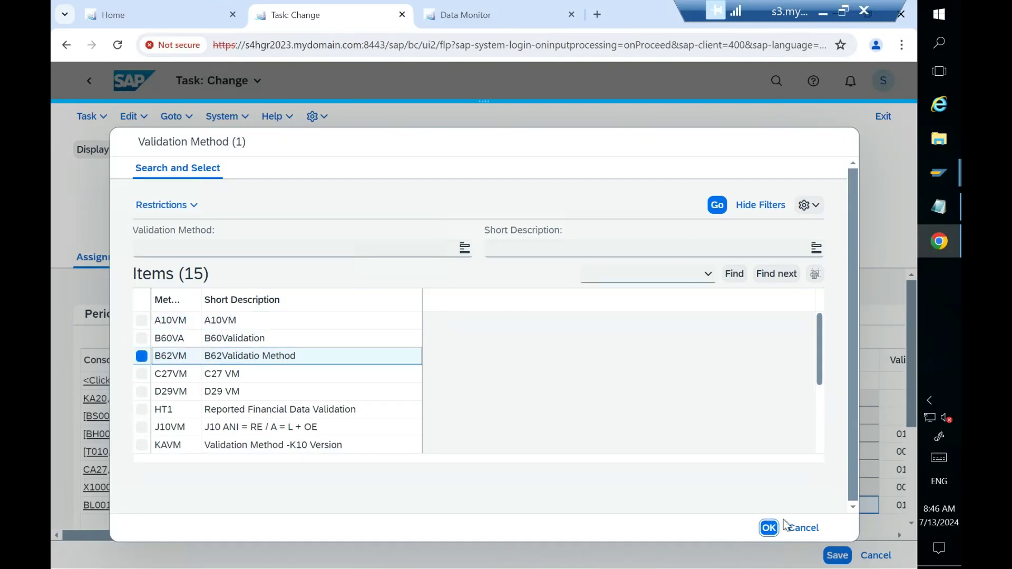
pyautogui.click(768, 527)
pyautogui.moveTo(732, 538); pyautogui.dragTo(866, 532)
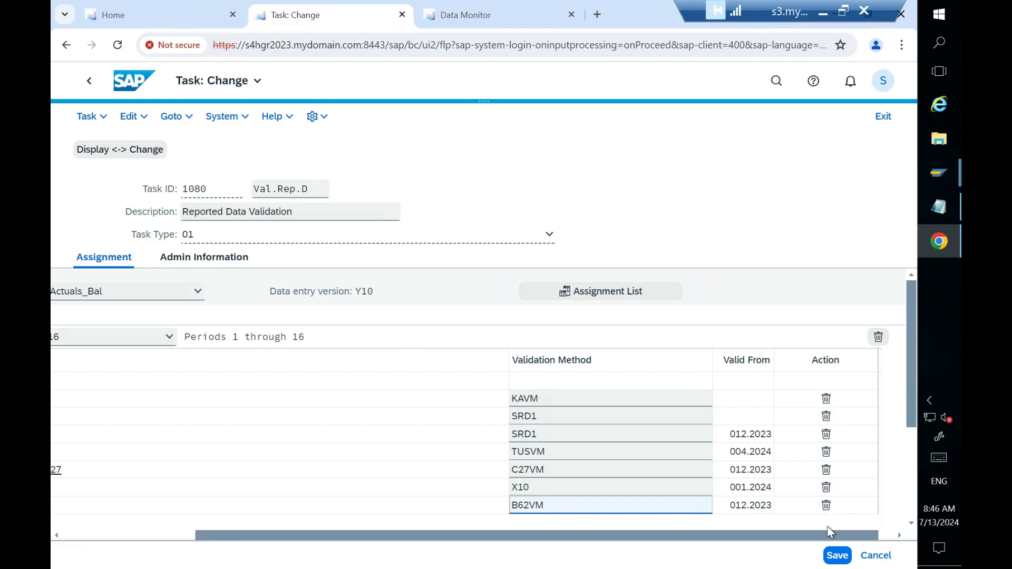
pyautogui.moveTo(826, 530); pyautogui.dragTo(479, 558)
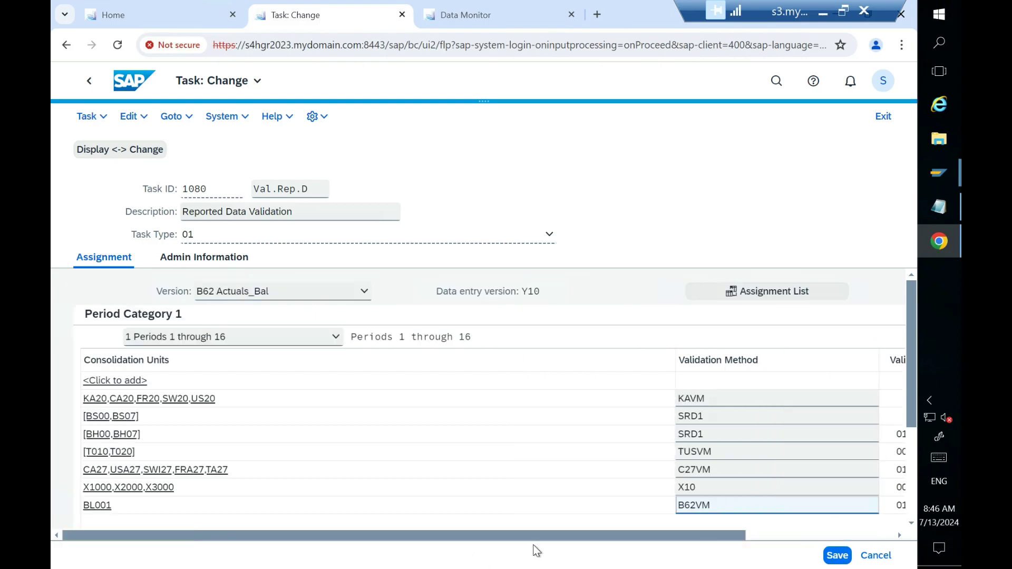
pyautogui.click(844, 556)
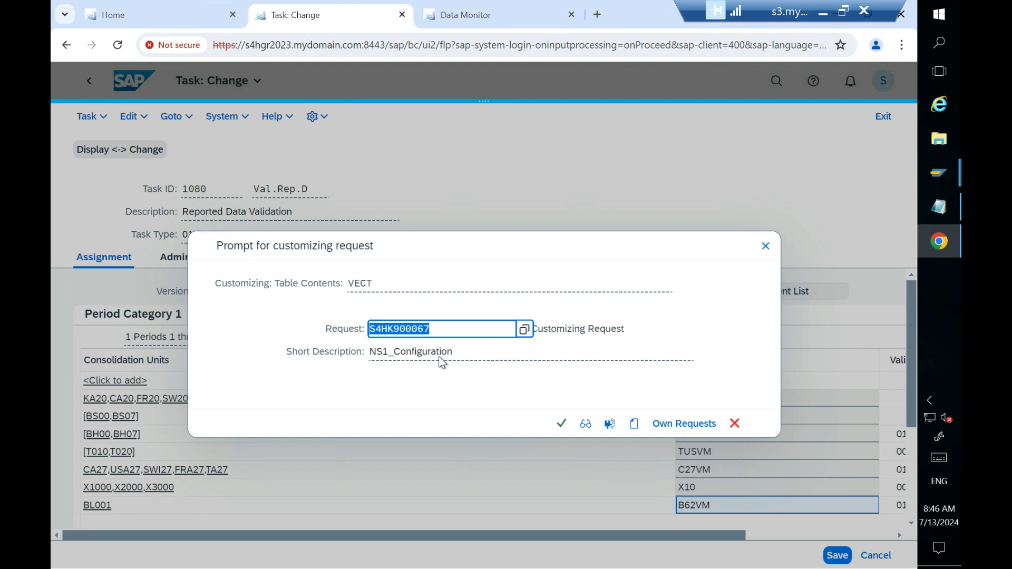
pyautogui.click(561, 428)
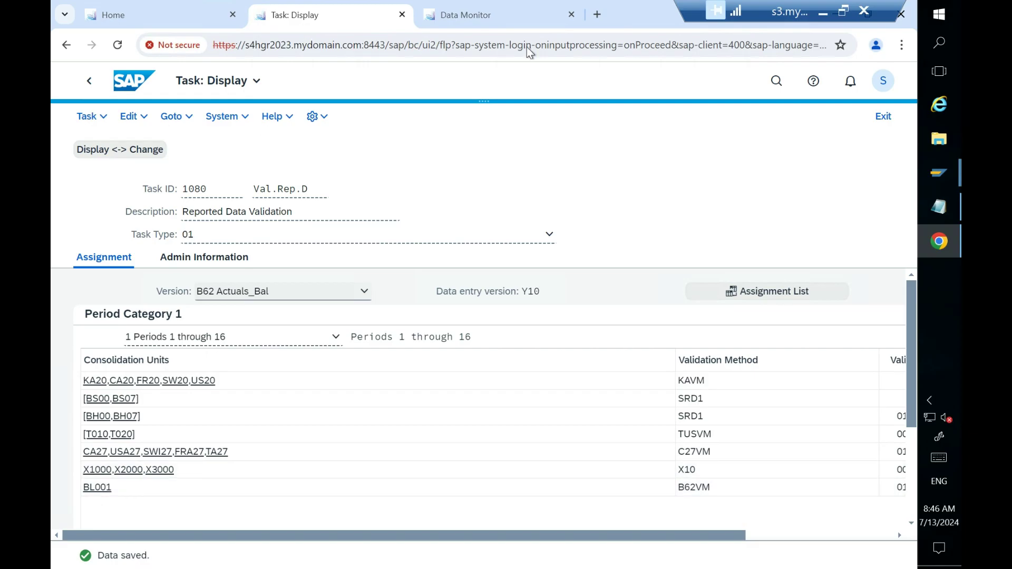
# - Check the BAL_US group's consolidation unit codes in the Data Monitor and return to the task assignment
pyautogui.click(507, 15)
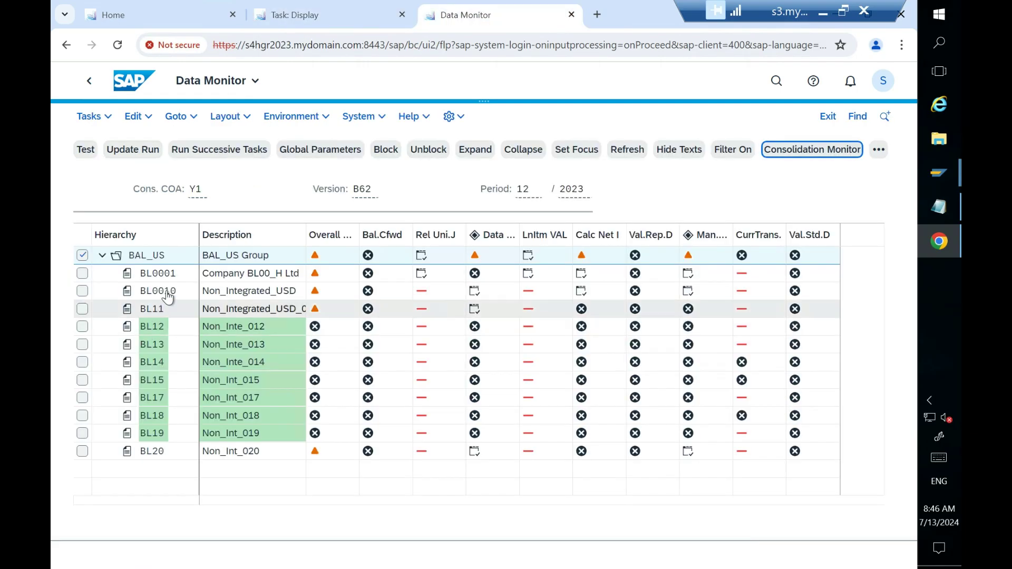
pyautogui.click(290, 14)
pyautogui.moveTo(242, 535); pyautogui.dragTo(330, 541)
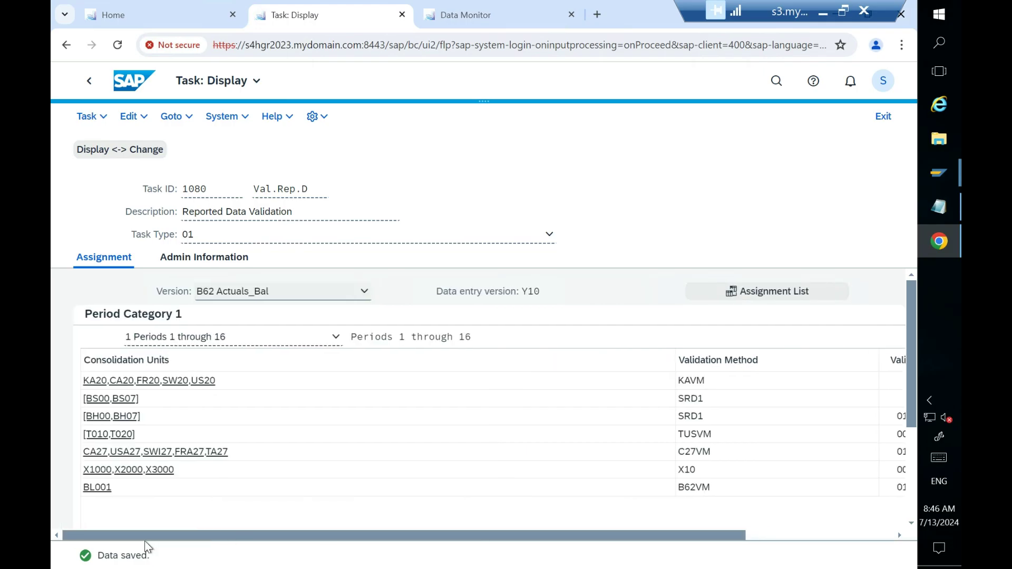
# - Try to replace consolidation unit BL001 with BL0001 from the value list while task 1080 is in display mode
pyautogui.click(133, 117)
pyautogui.click(96, 487)
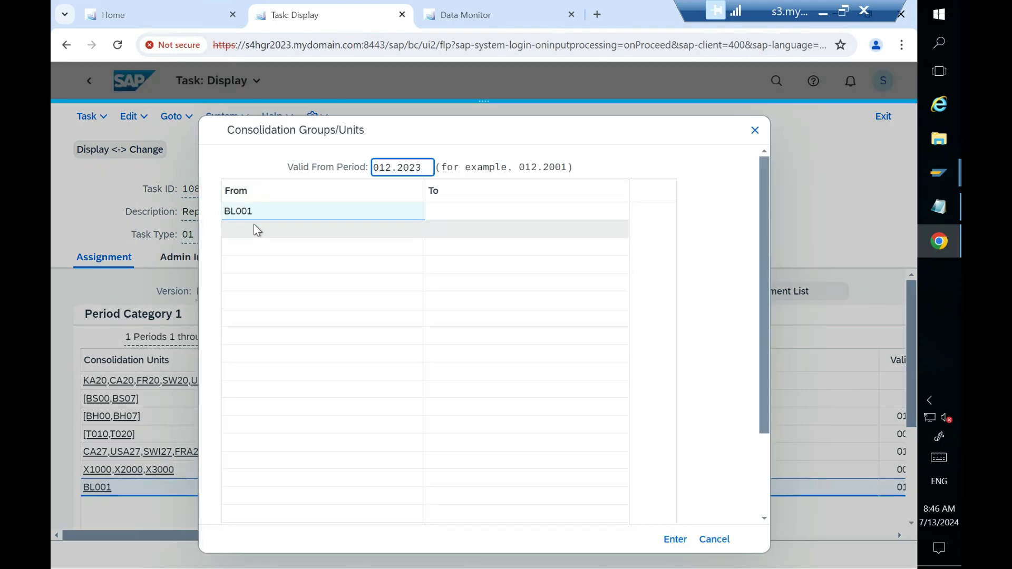
pyautogui.click(254, 214)
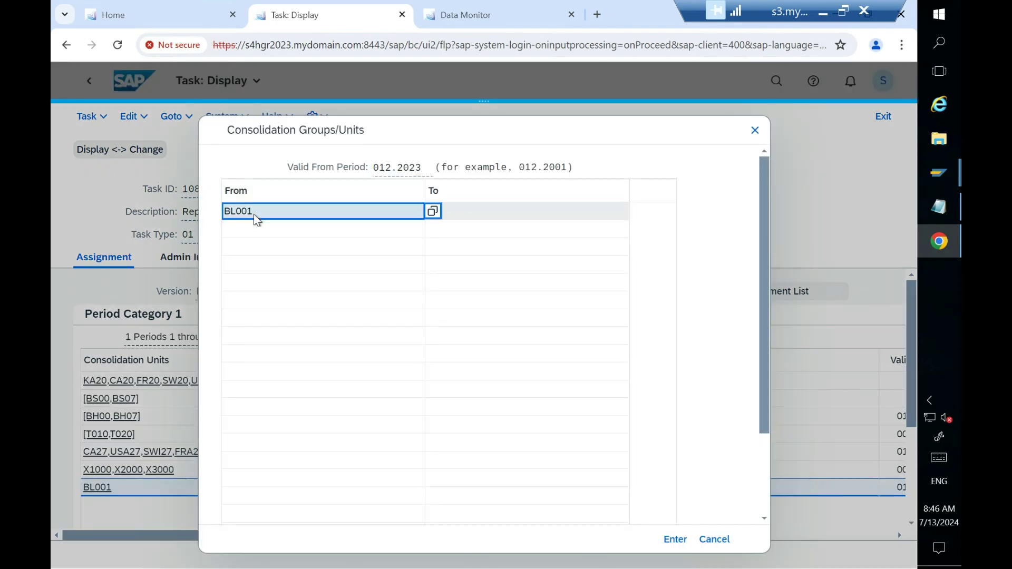
pyautogui.click(431, 212)
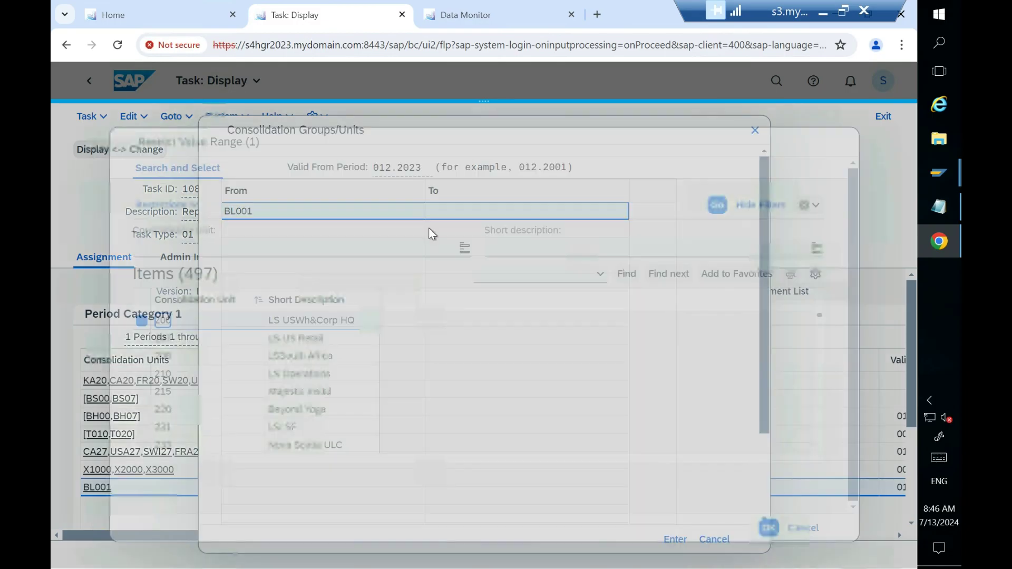
pyautogui.scroll(-20, 180, 422)
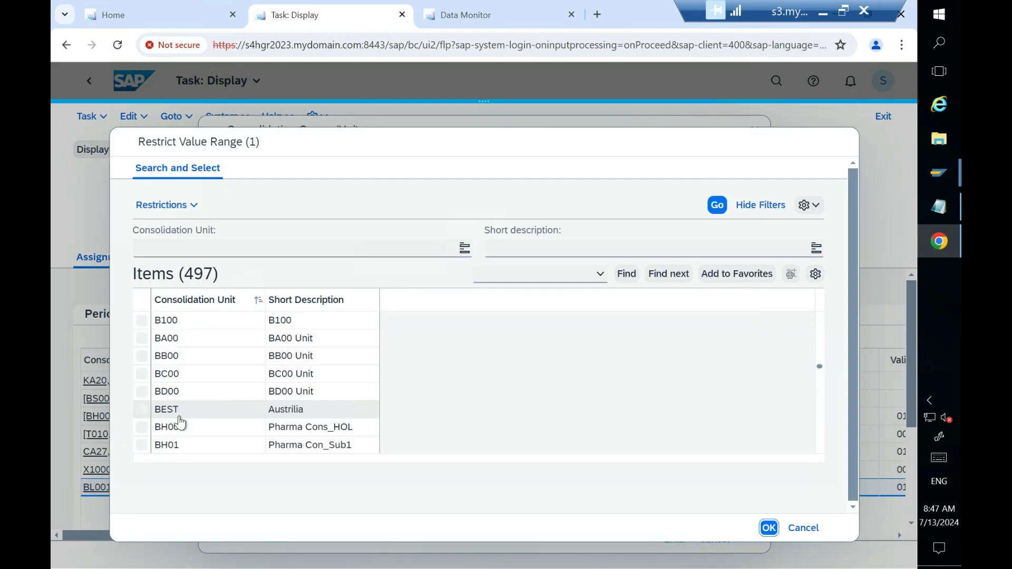
pyautogui.scroll(-10, 180, 422)
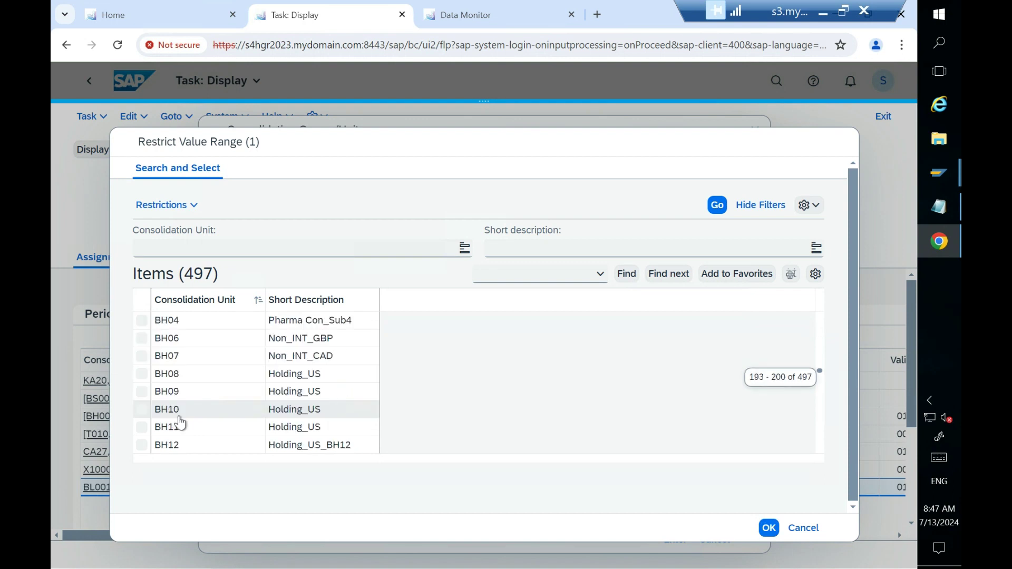
pyautogui.click(181, 427)
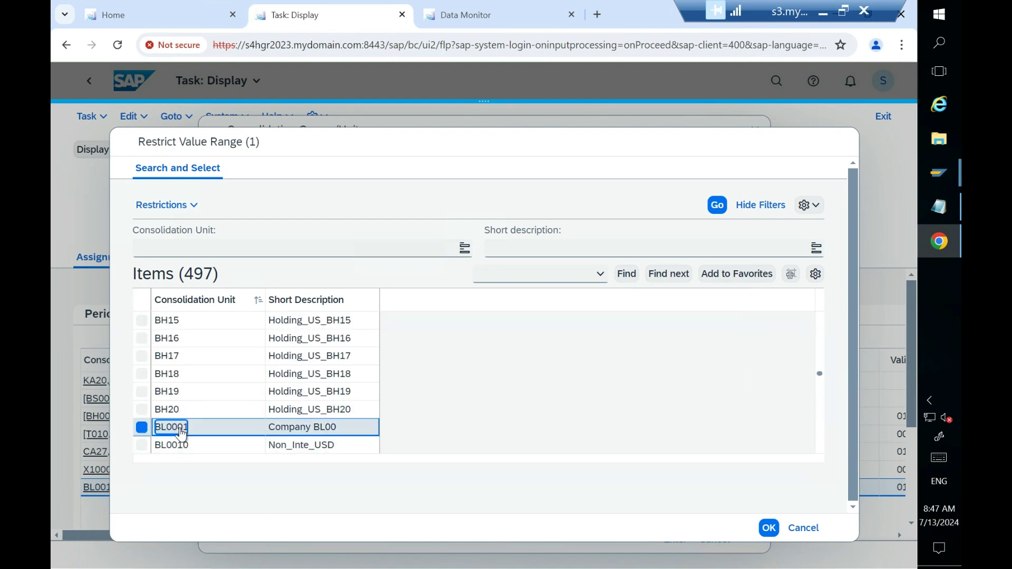
pyautogui.click(768, 528)
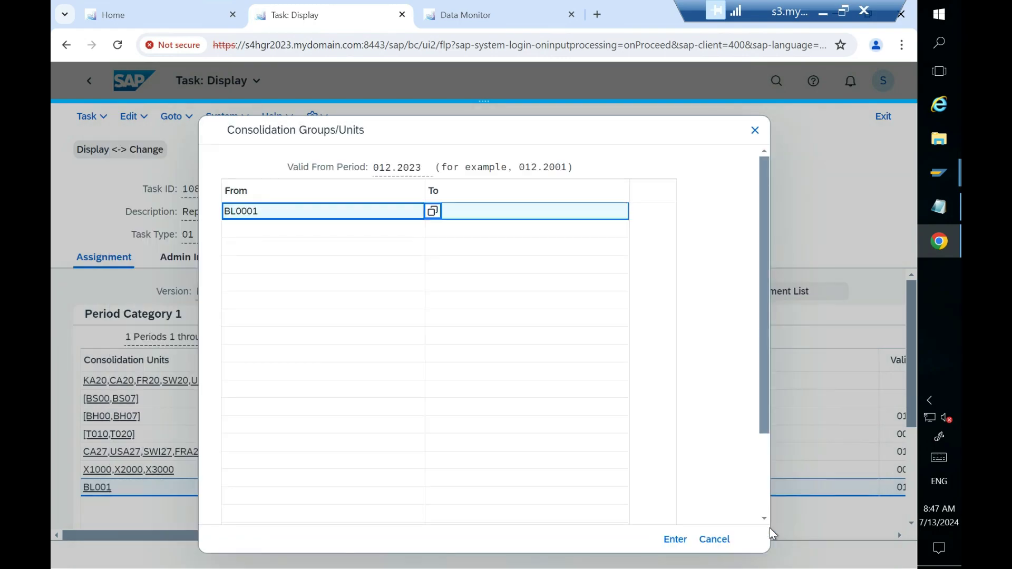
pyautogui.click(685, 539)
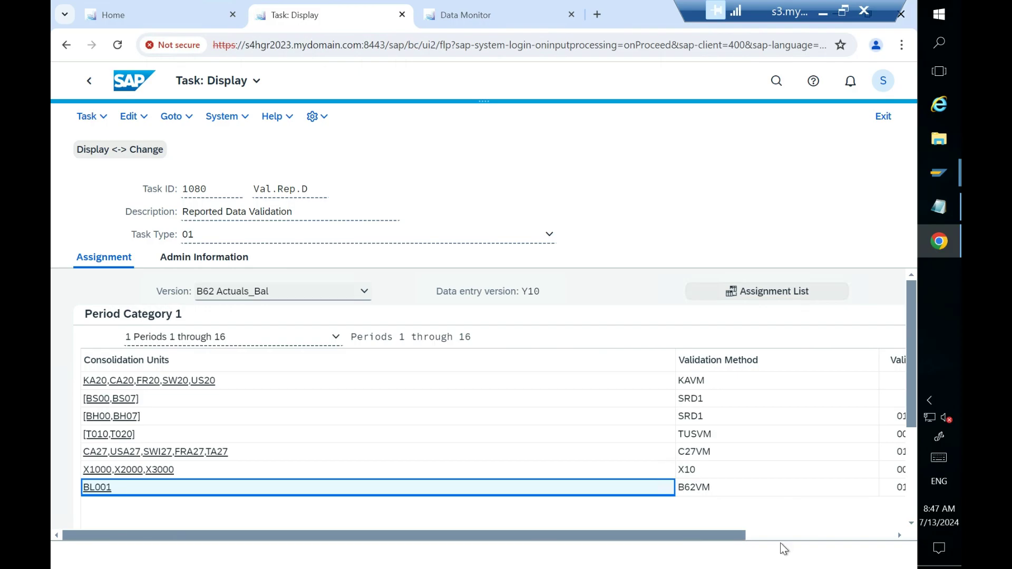
pyautogui.moveTo(706, 536); pyautogui.dragTo(575, 539)
# - Switch task 1080 to change mode and clear unit BL001 from the B62VM assignment
pyautogui.click(139, 153)
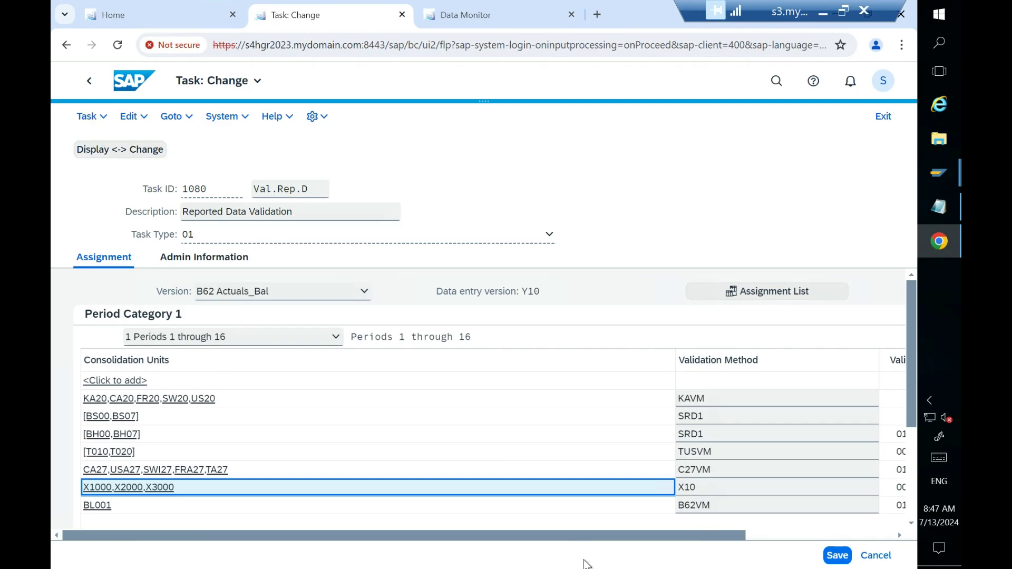
pyautogui.doubleClick(355, 509)
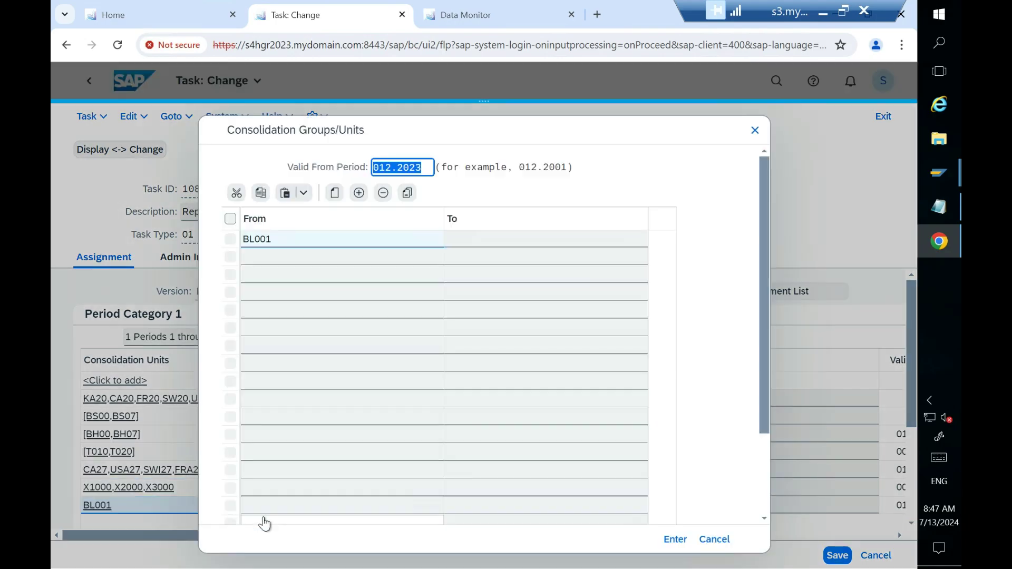
pyautogui.click(258, 242)
pyautogui.hotkey('ctrl', 'a')
pyautogui.press('BackSpace')
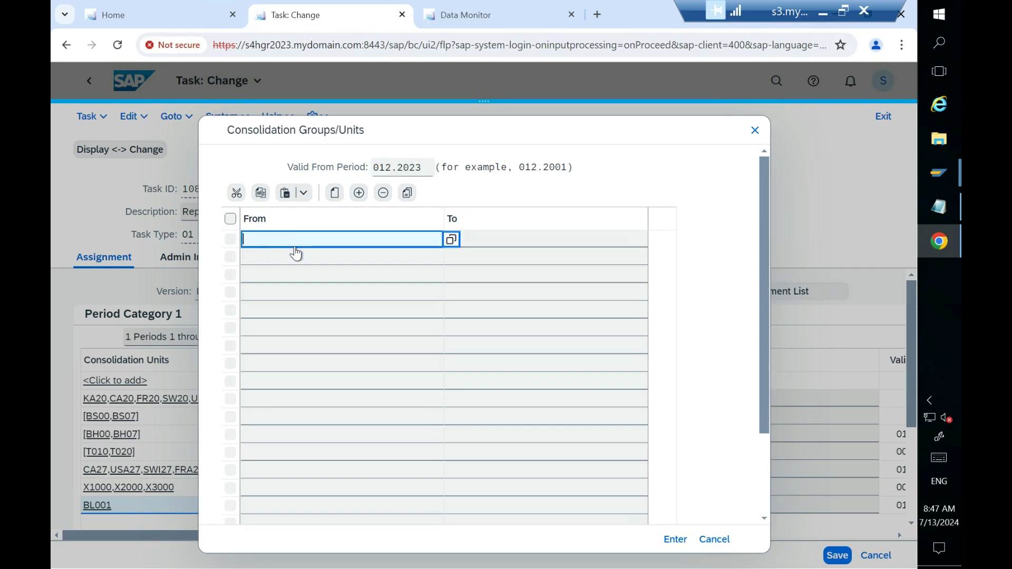
# - Pick consolidation unit BL0001 from the value list for the B62VM assignment and save the task to the customizing request
pyautogui.click(447, 244)
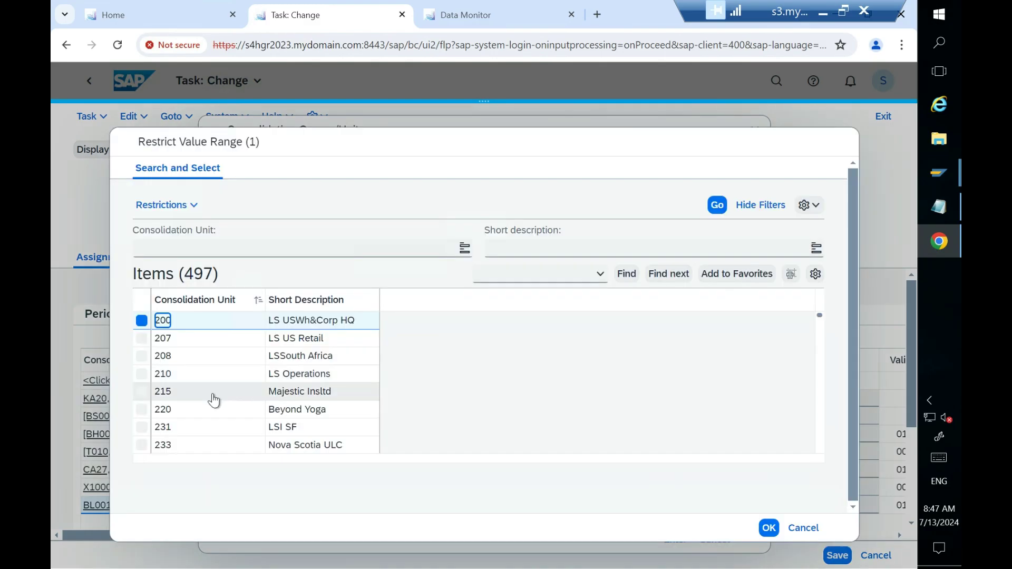
pyautogui.scroll(-20, 203, 387)
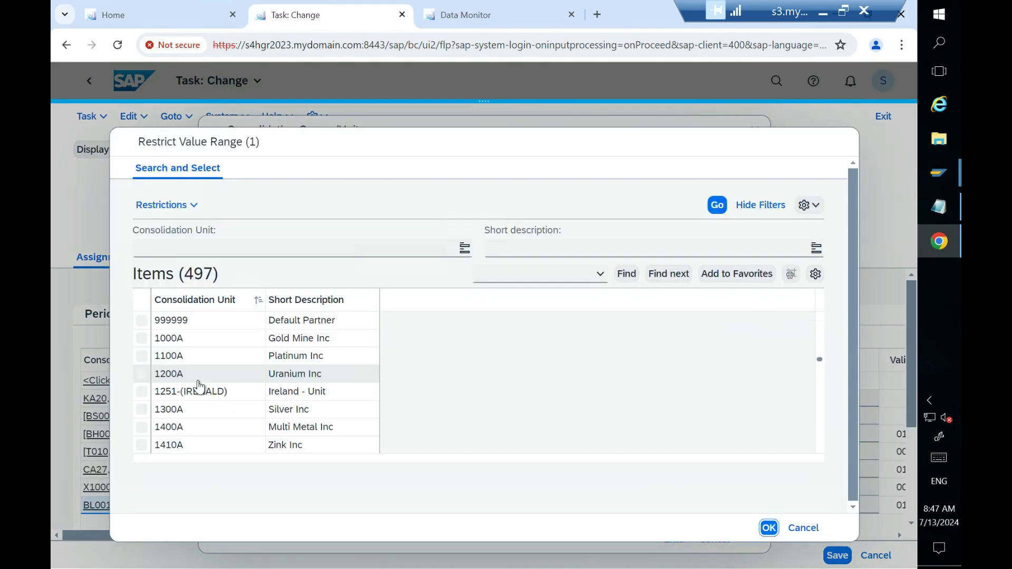
pyautogui.scroll(-2, 199, 387)
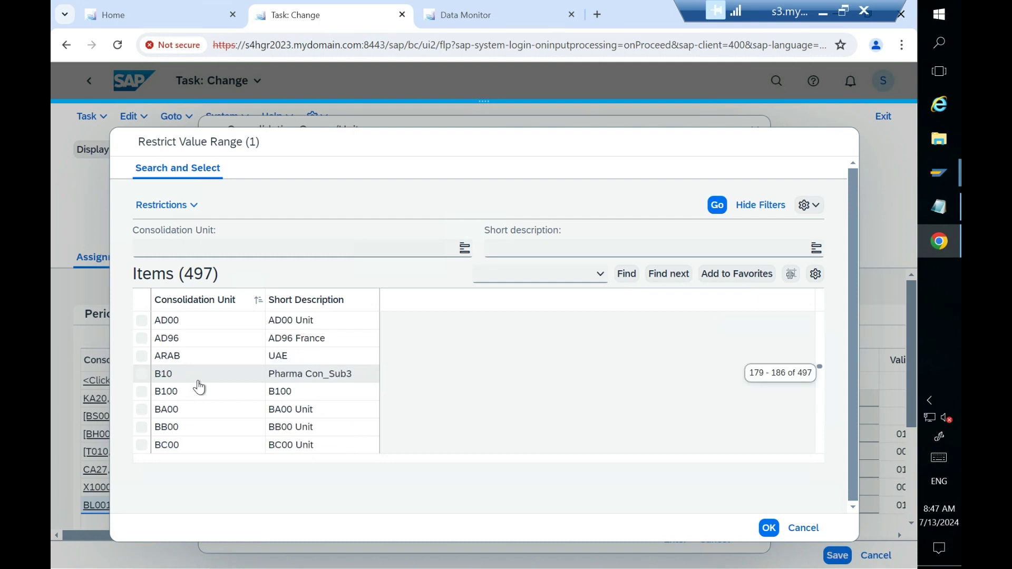
pyautogui.scroll(-6, 199, 387)
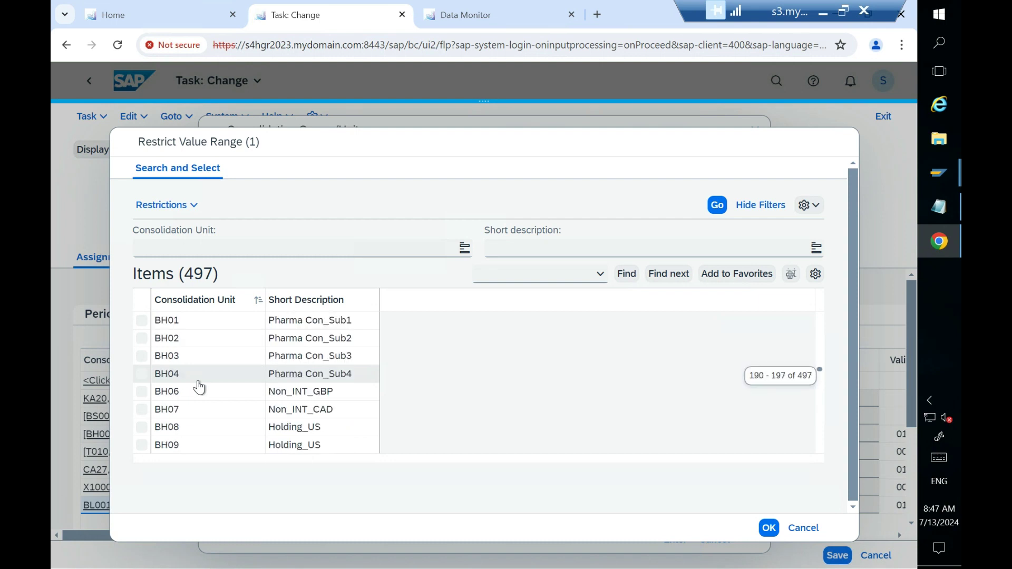
pyautogui.scroll(-7, 198, 388)
pyautogui.click(170, 377)
pyautogui.click(141, 375)
pyautogui.click(141, 375)
pyautogui.click(768, 527)
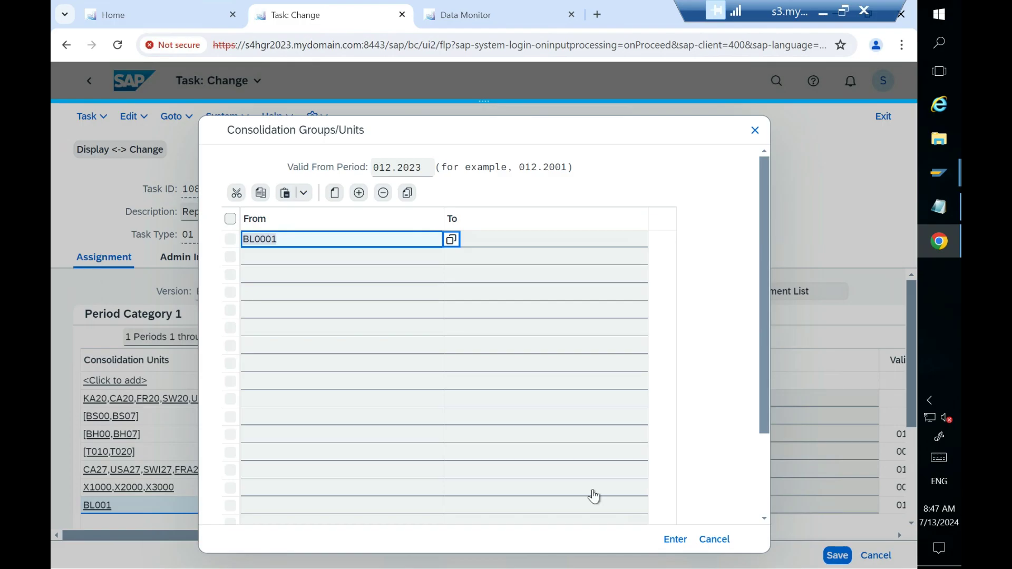
pyautogui.click(675, 539)
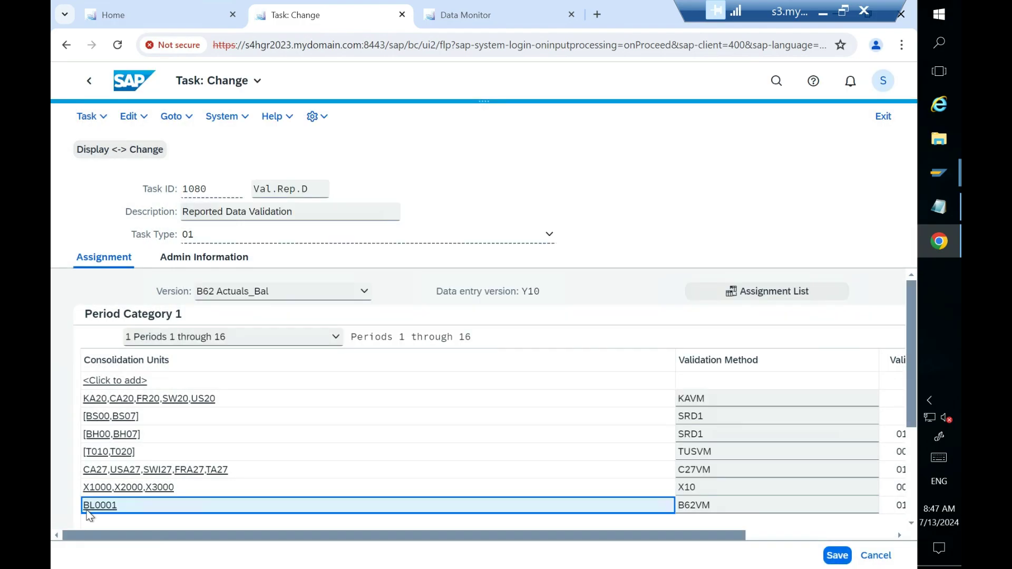
pyautogui.click(835, 554)
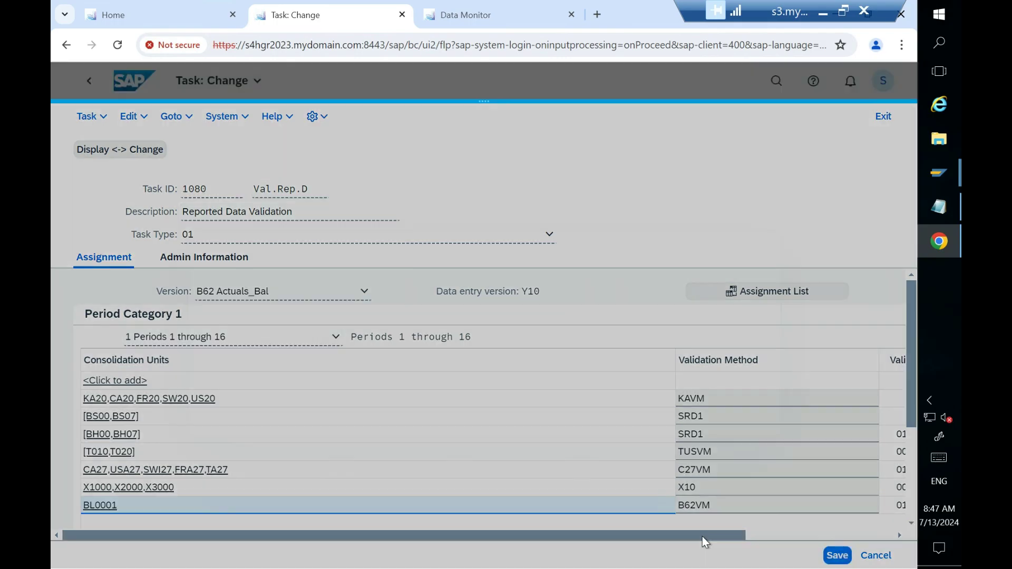
pyautogui.click(561, 423)
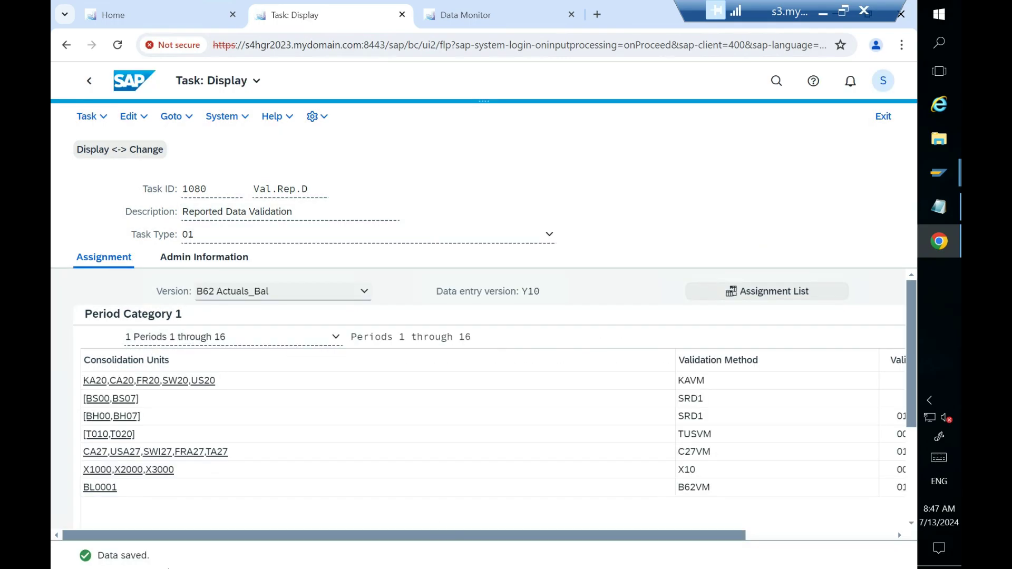
# - Leave task 1080 and open task 1180, Standardized Data Validation, in change mode
pyautogui.click(90, 83)
pyautogui.click(232, 216)
pyautogui.press('F4')
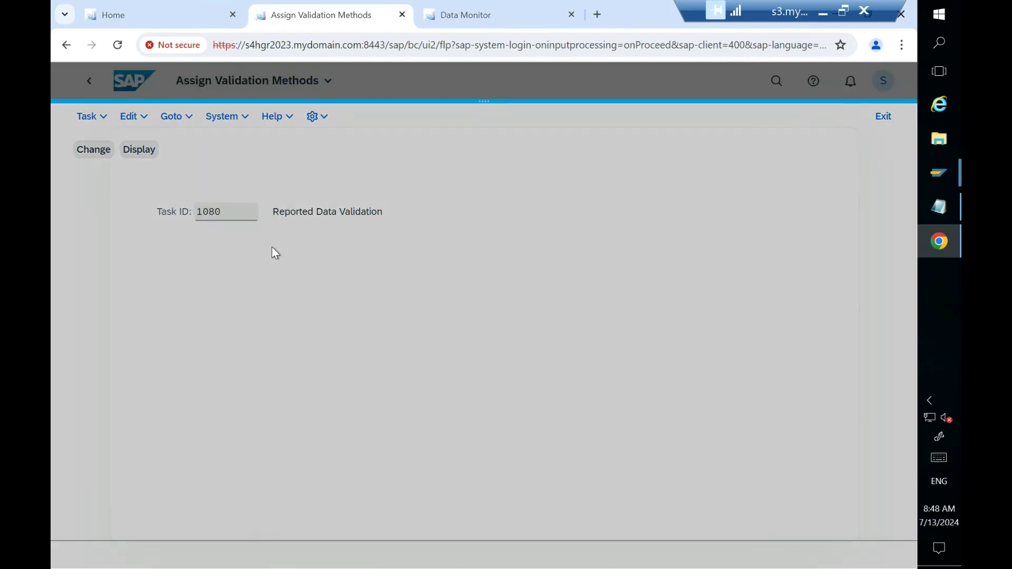
pyautogui.click(168, 380)
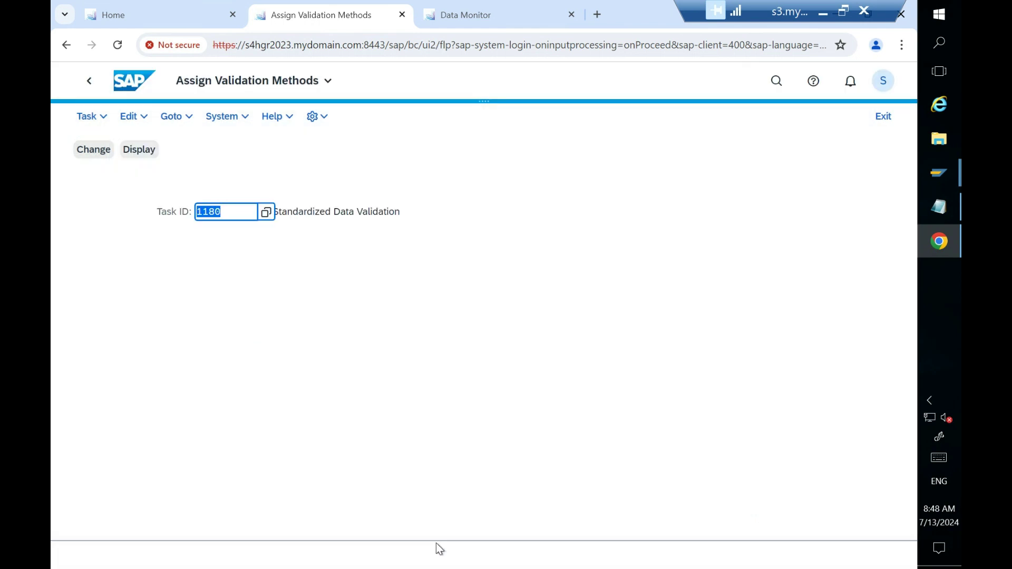
pyautogui.click(100, 152)
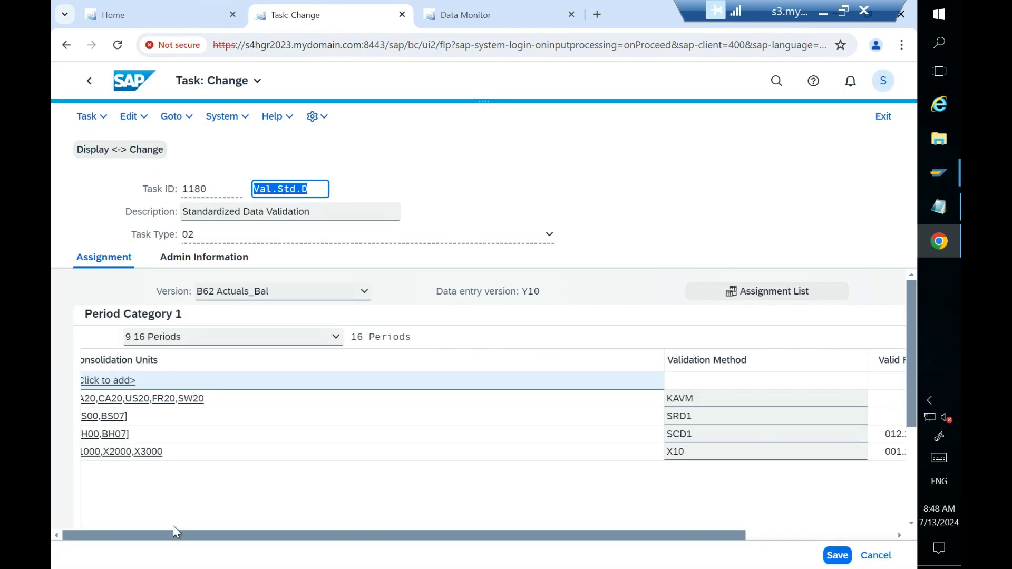
# - Add a new consolidation unit assignment to task 1180 with valid-from period 012.2023
pyautogui.click(117, 384)
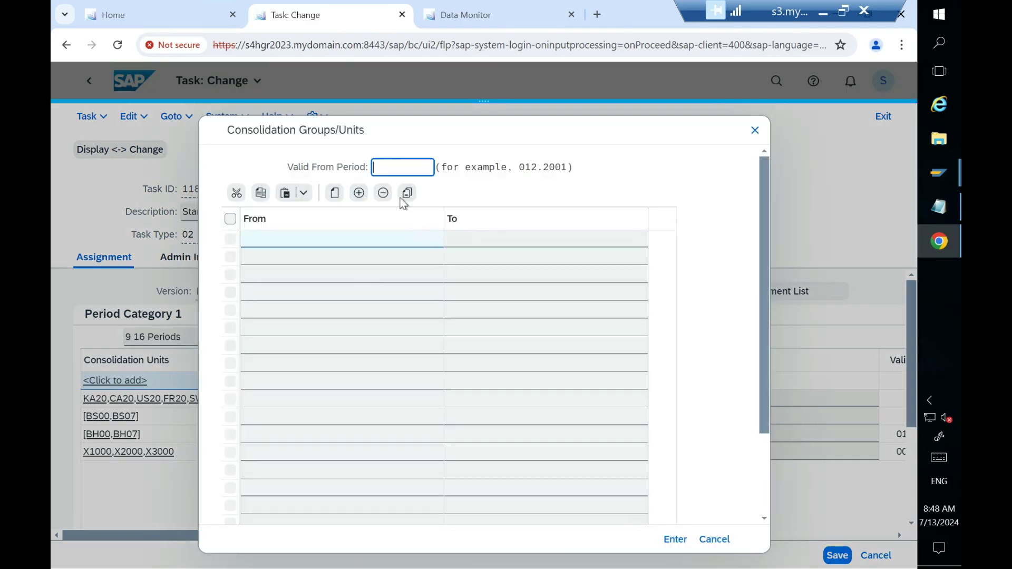
pyautogui.write('01')
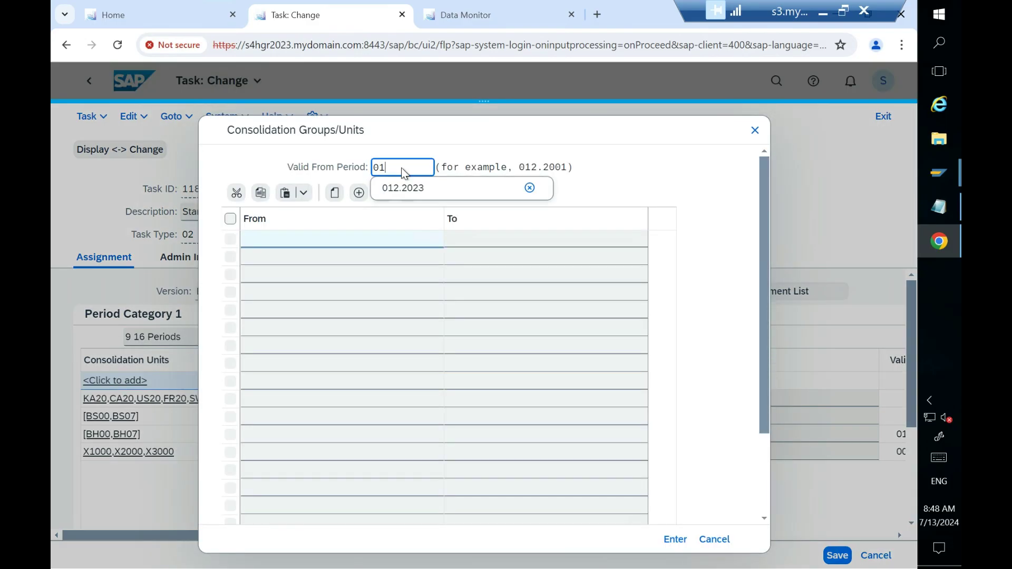
pyautogui.click(406, 186)
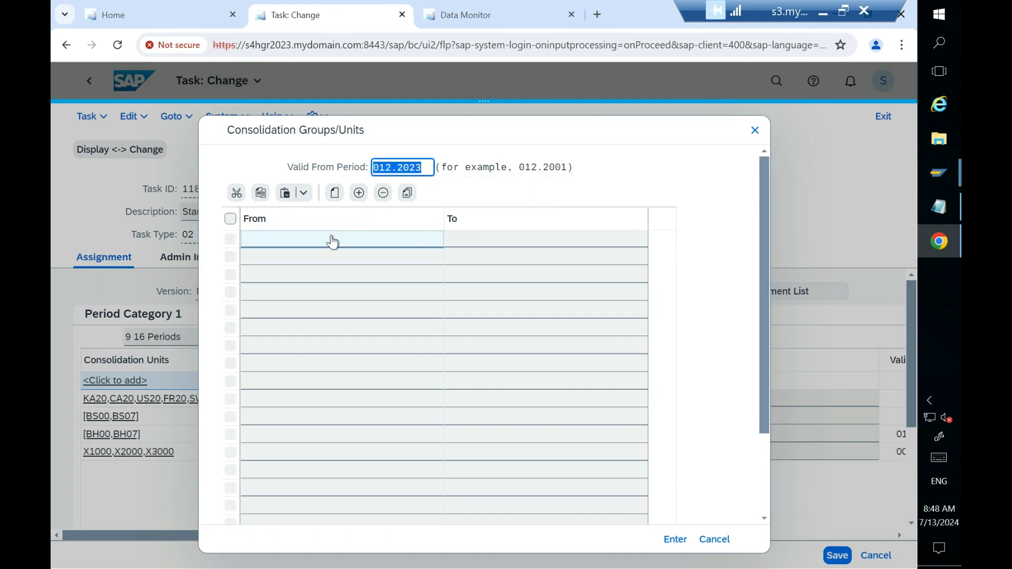
# - Pick consolidation unit BL0001 from the value list as the From entry and confirm the unit selection
pyautogui.click(332, 241)
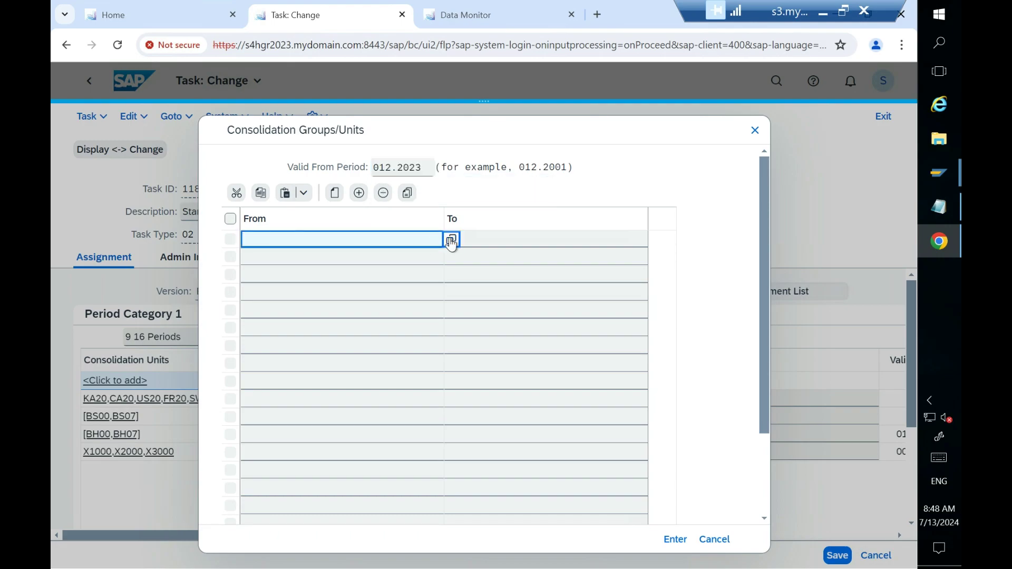
pyautogui.click(451, 240)
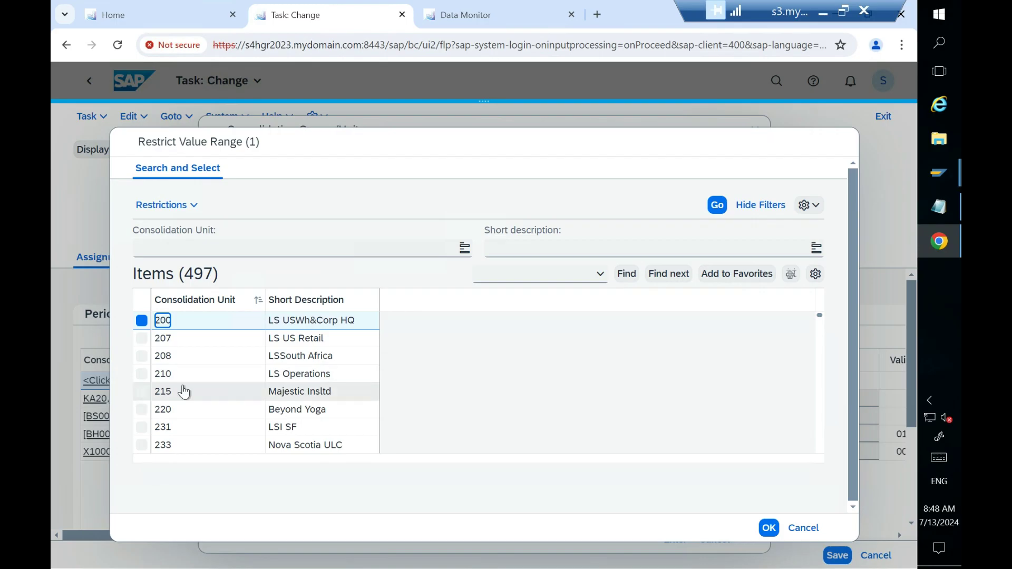
pyautogui.scroll(-8, 182, 389)
pyautogui.scroll(-20, 185, 391)
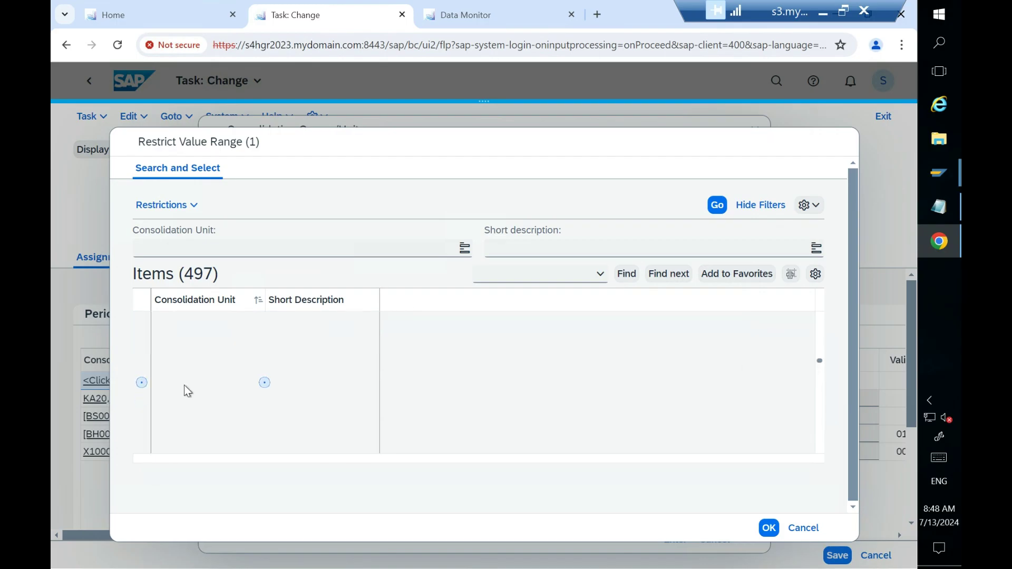
pyautogui.scroll(-5, 185, 390)
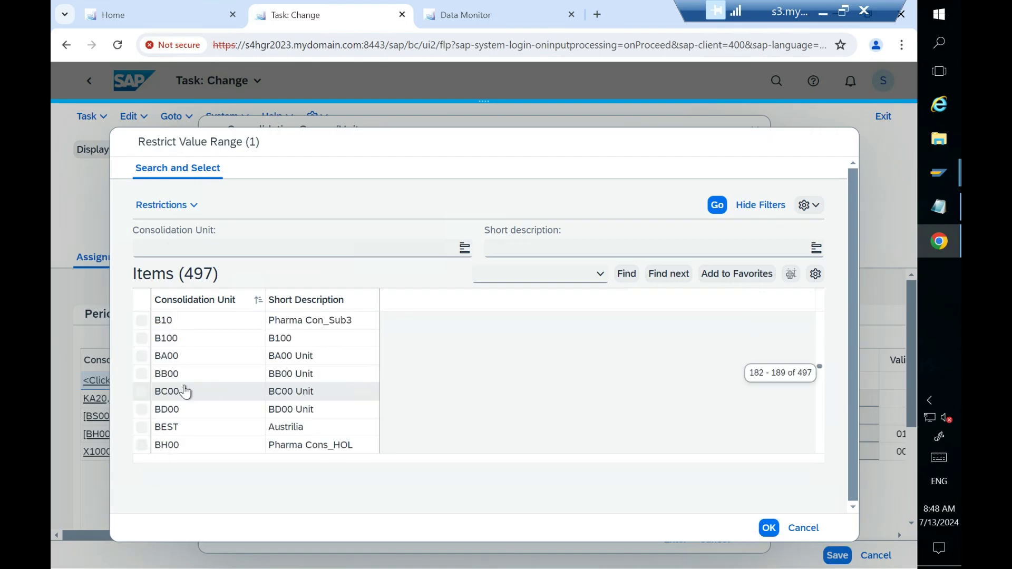
pyautogui.scroll(-8, 181, 389)
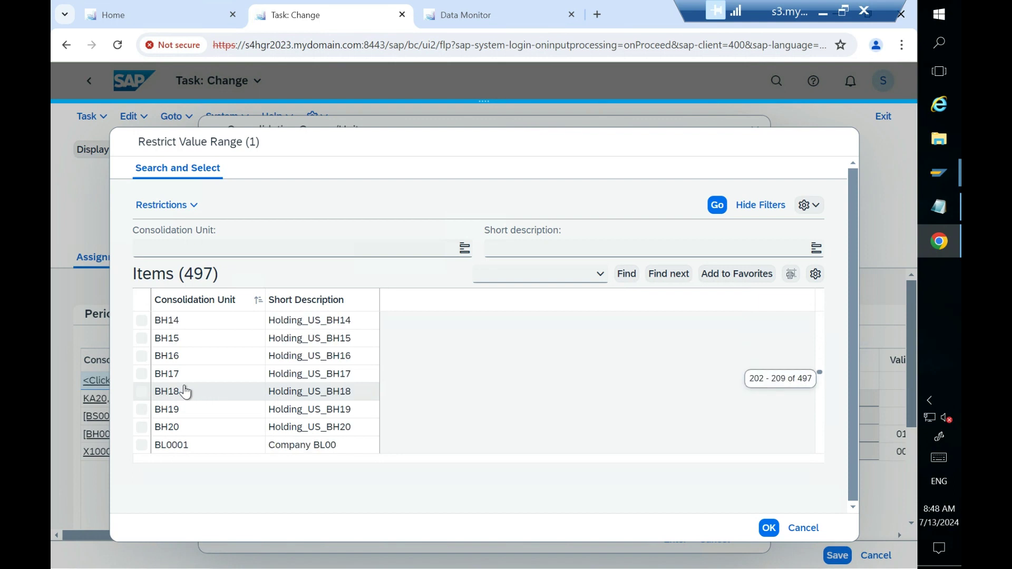
pyautogui.click(142, 445)
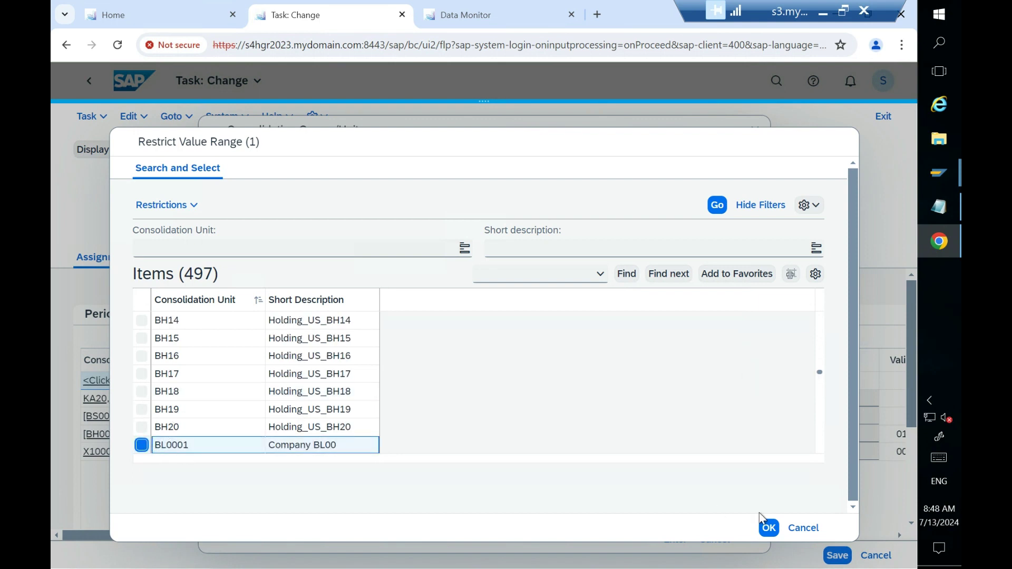
pyautogui.click(769, 529)
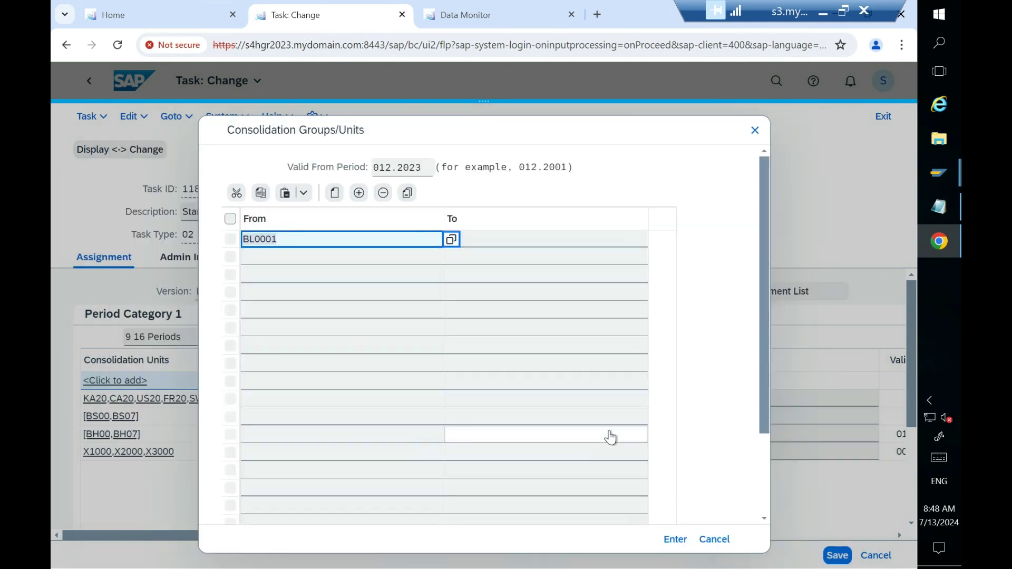
pyautogui.click(669, 542)
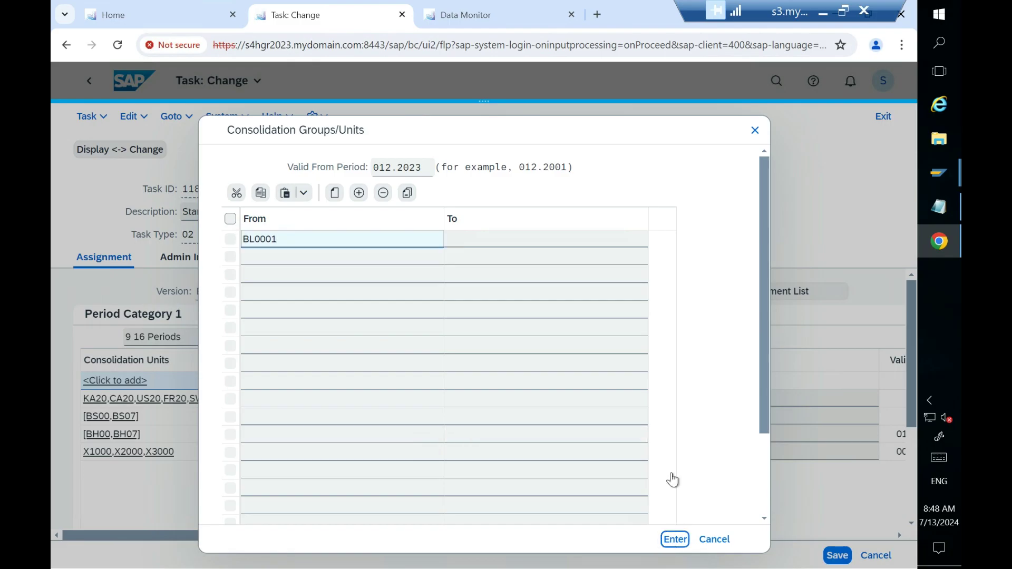
# - Assign validation method B62VM to the new BL0001 row from the method value list
pyautogui.click(727, 470)
pyautogui.click(886, 470)
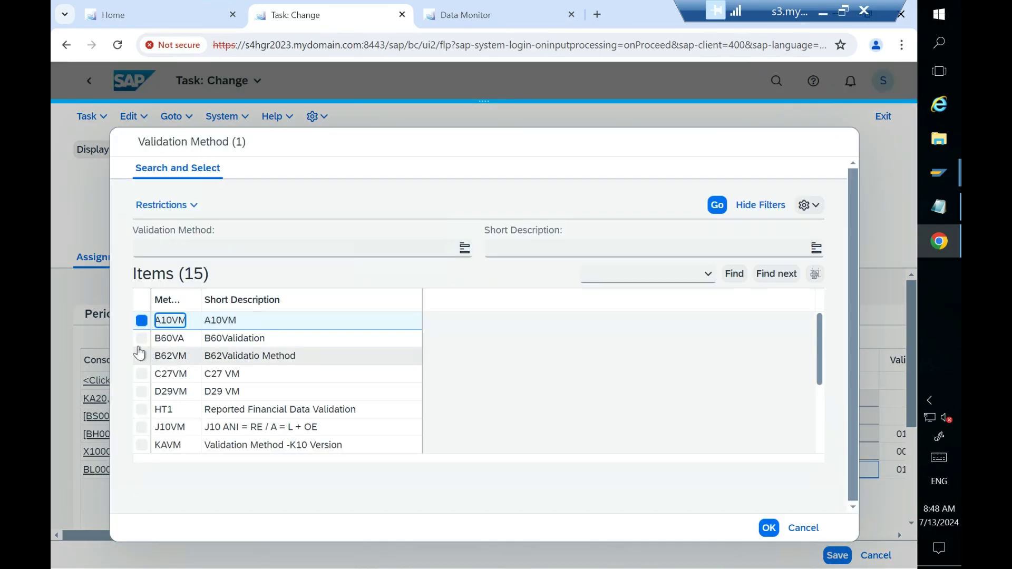
pyautogui.click(141, 355)
pyautogui.click(769, 528)
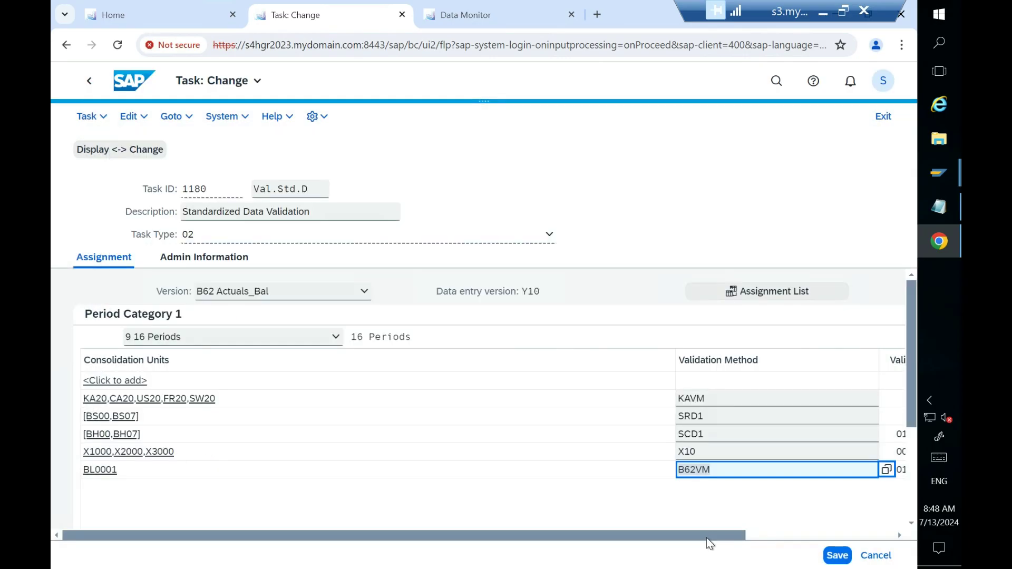
# - Save task 1180 to the NS1_Configuration customizing request and return to the task selection
pyautogui.moveTo(706, 537); pyautogui.dragTo(817, 538)
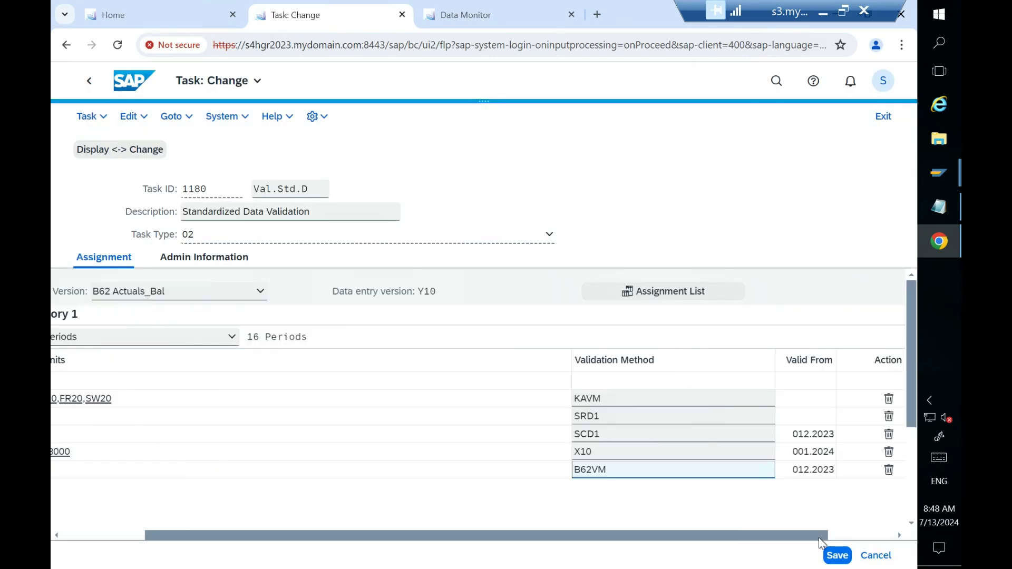
pyautogui.click(840, 560)
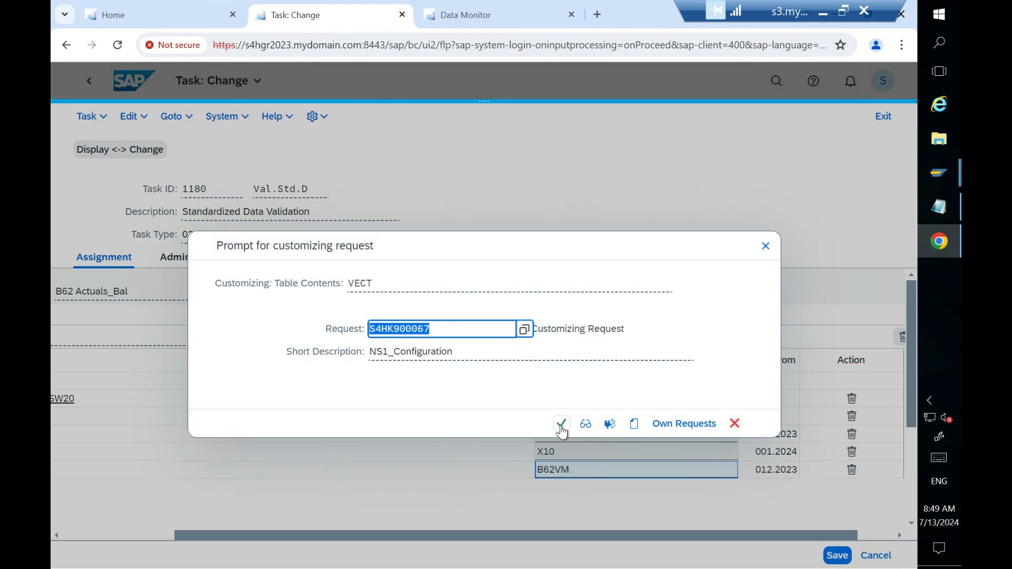
pyautogui.click(561, 428)
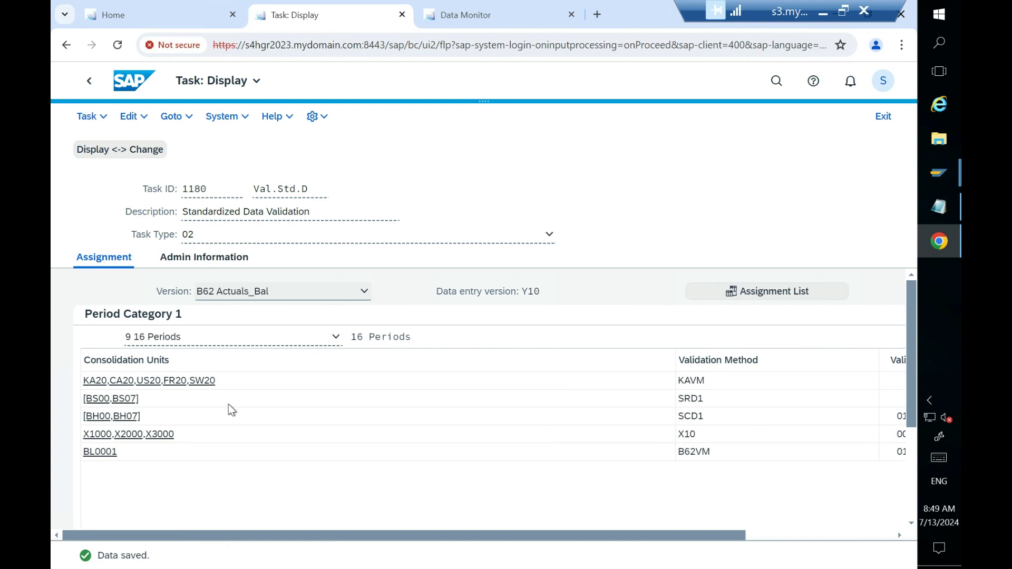
pyautogui.click(91, 86)
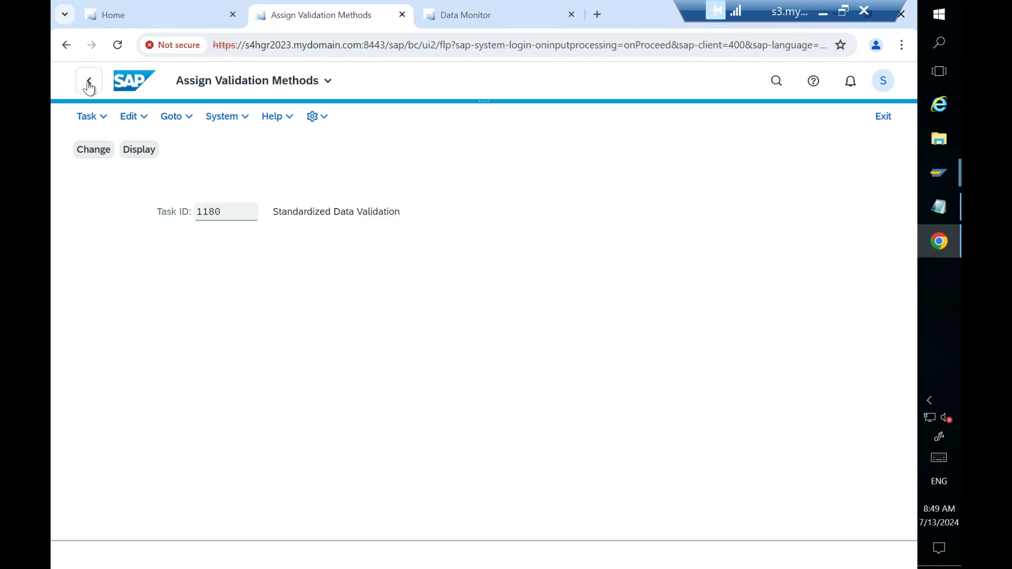
pyautogui.click(823, 11)
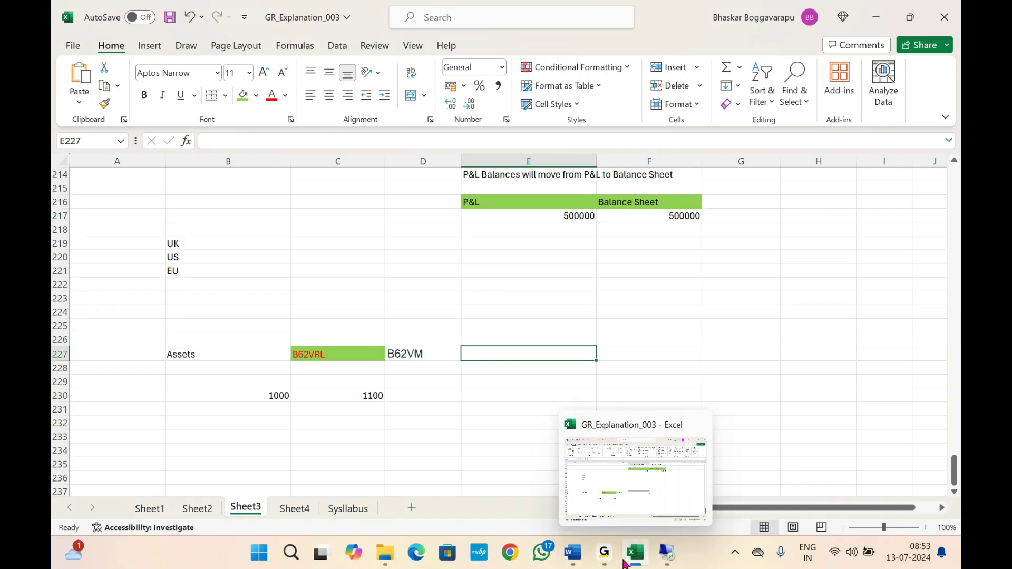
pyautogui.moveTo(606, 560)
pyautogui.click(539, 437)
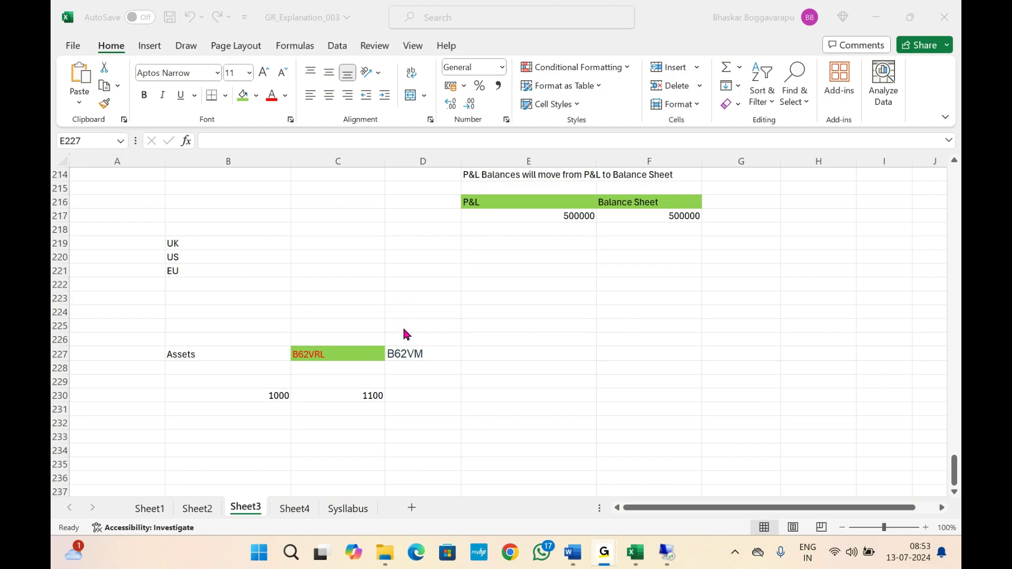
pyautogui.click(666, 557)
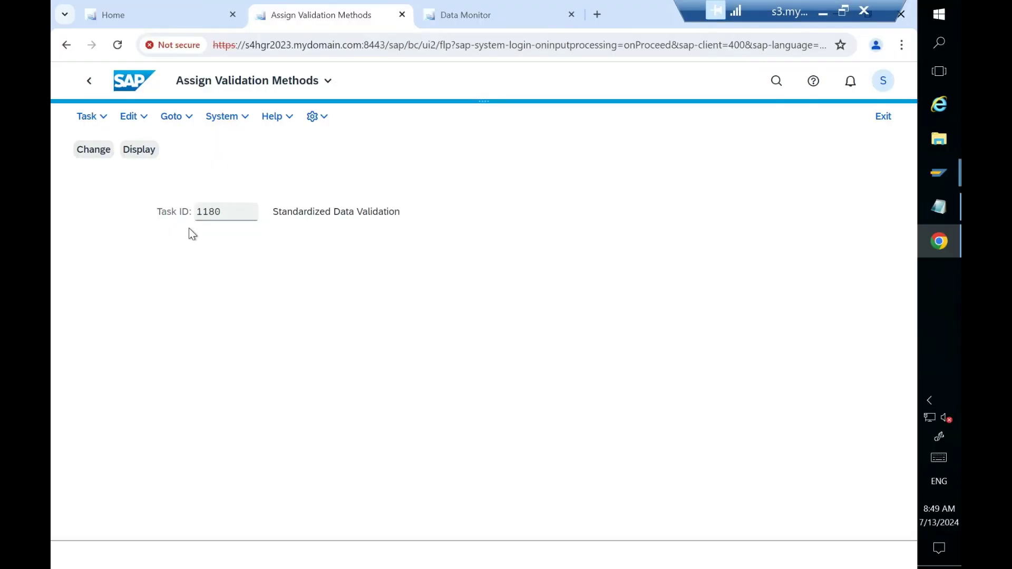
# - Select task 2980, Consolidated Data Validation, from the task value list and open it in change mode
pyautogui.click(242, 214)
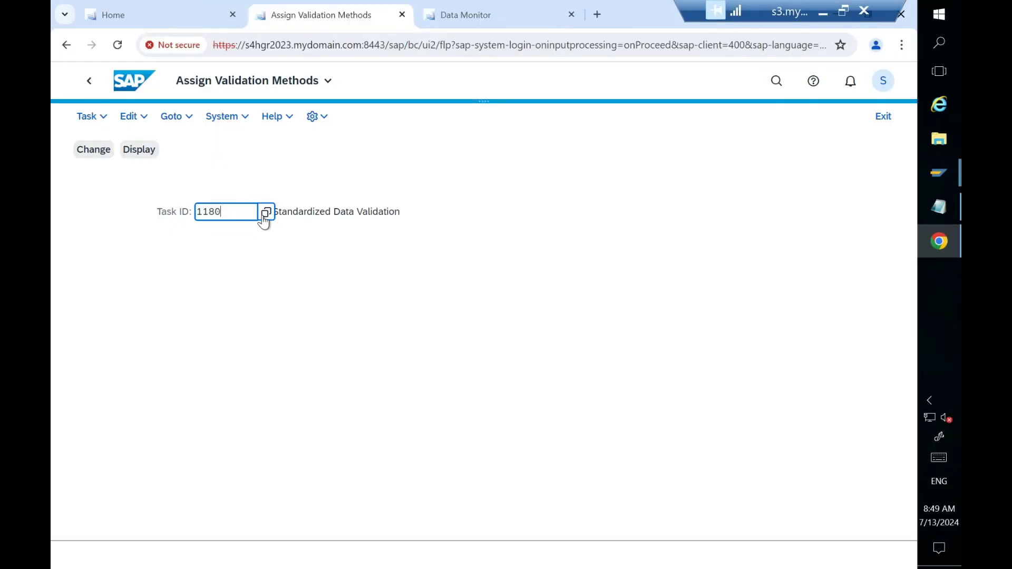
pyautogui.click(264, 213)
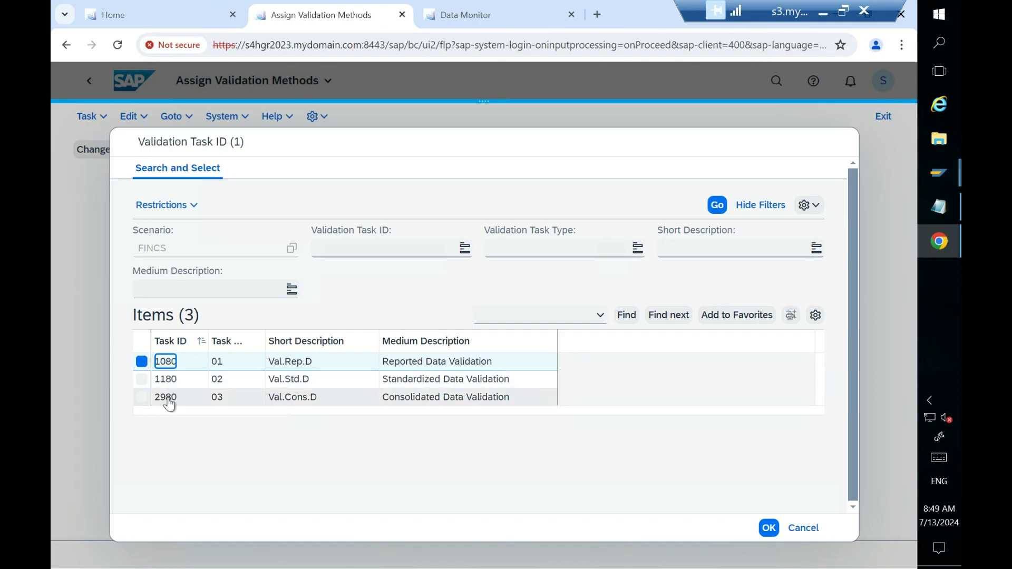
pyautogui.click(143, 398)
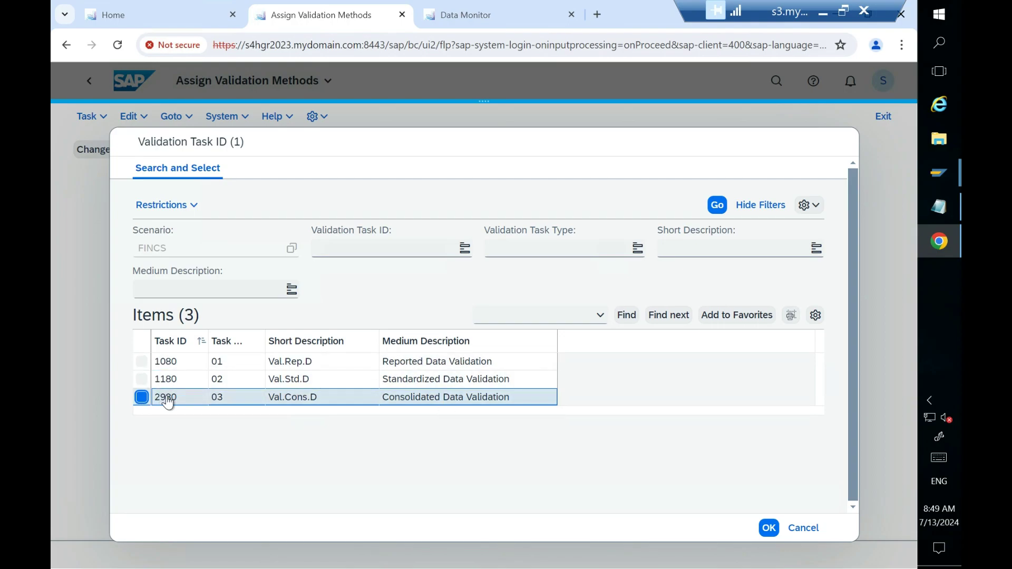
pyautogui.click(771, 528)
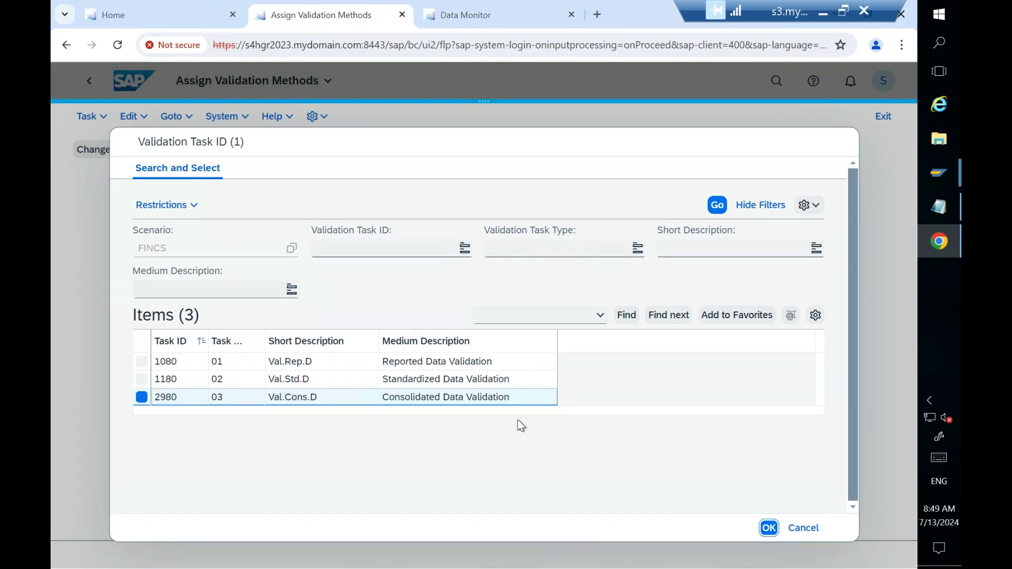
pyautogui.click(100, 157)
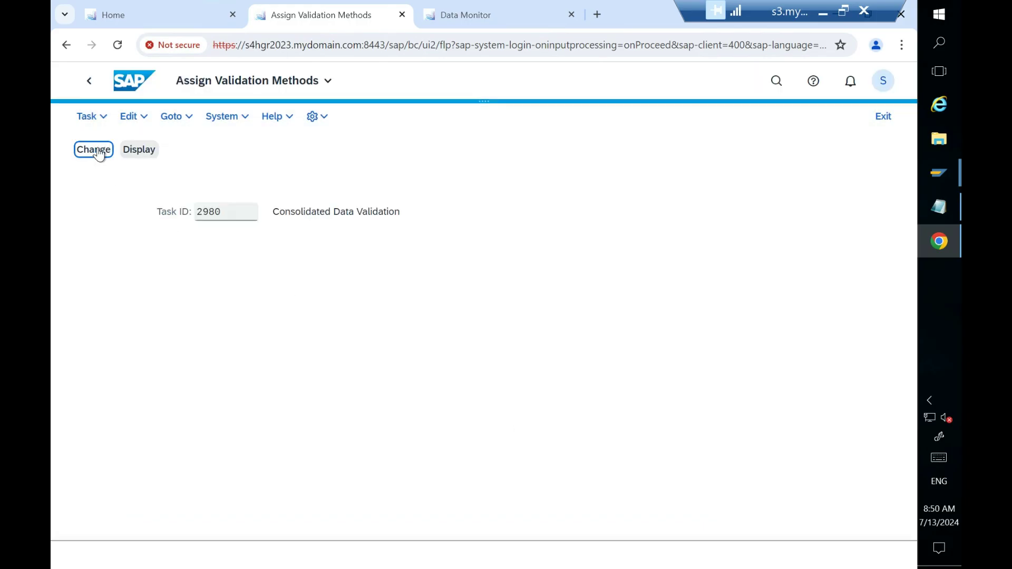
# - Check the group hierarchy for version B62 in the Data Monitor and return to task 2980
pyautogui.click(490, 15)
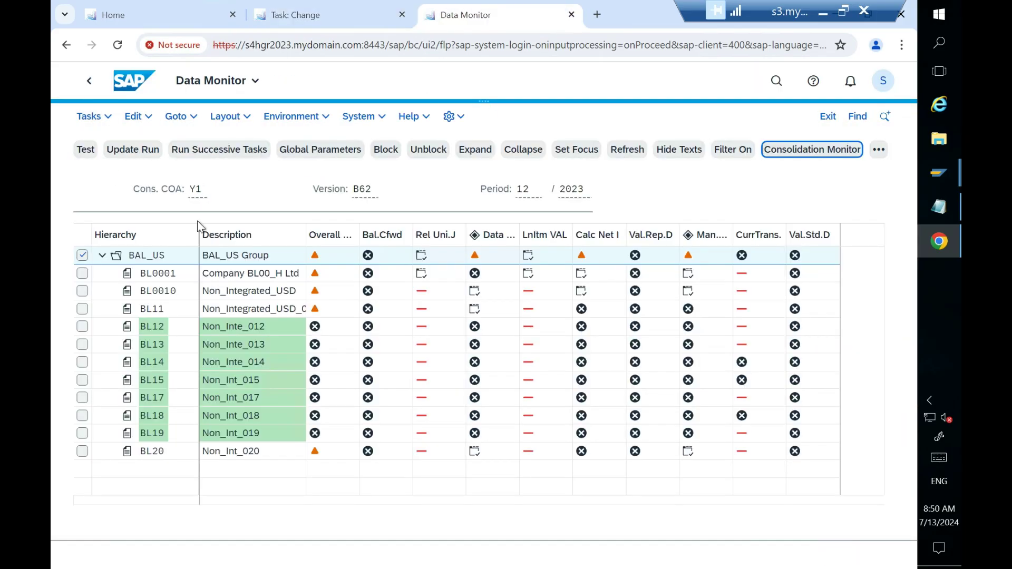
pyautogui.click(201, 21)
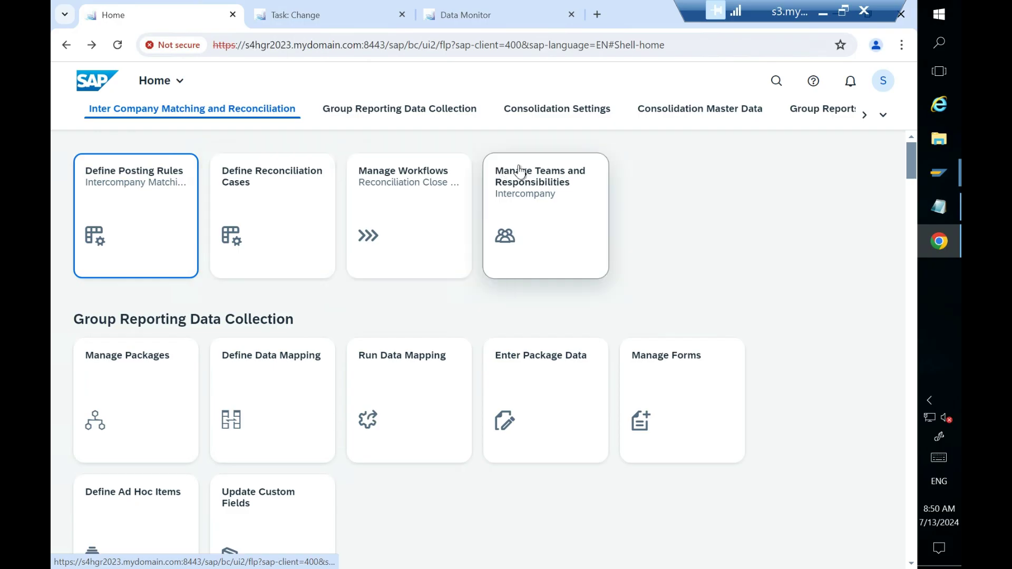
pyautogui.click(317, 18)
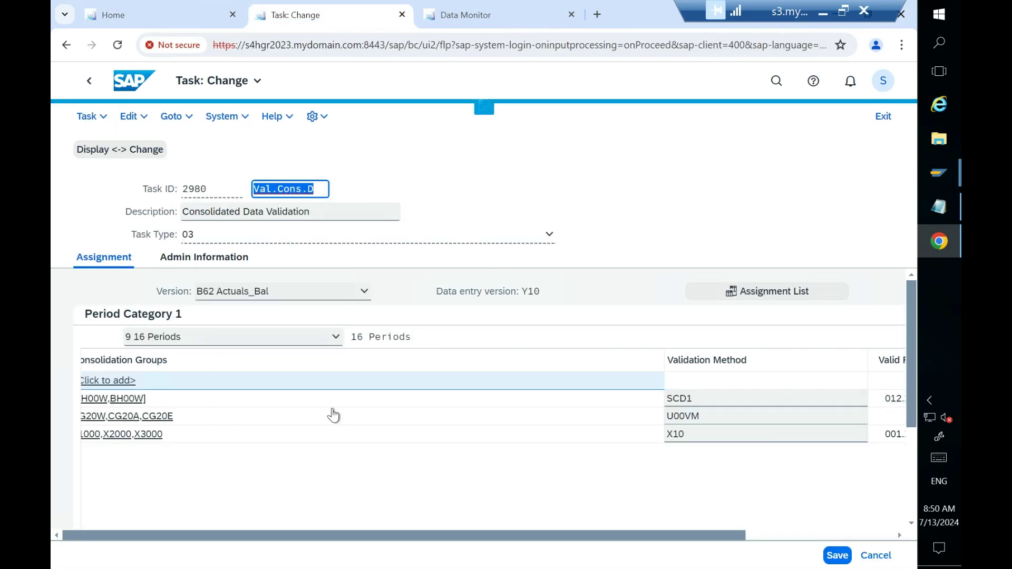
# - Add a new consolidation group assignment to task 2980 with valid-from period 012.2023
pyautogui.click(117, 380)
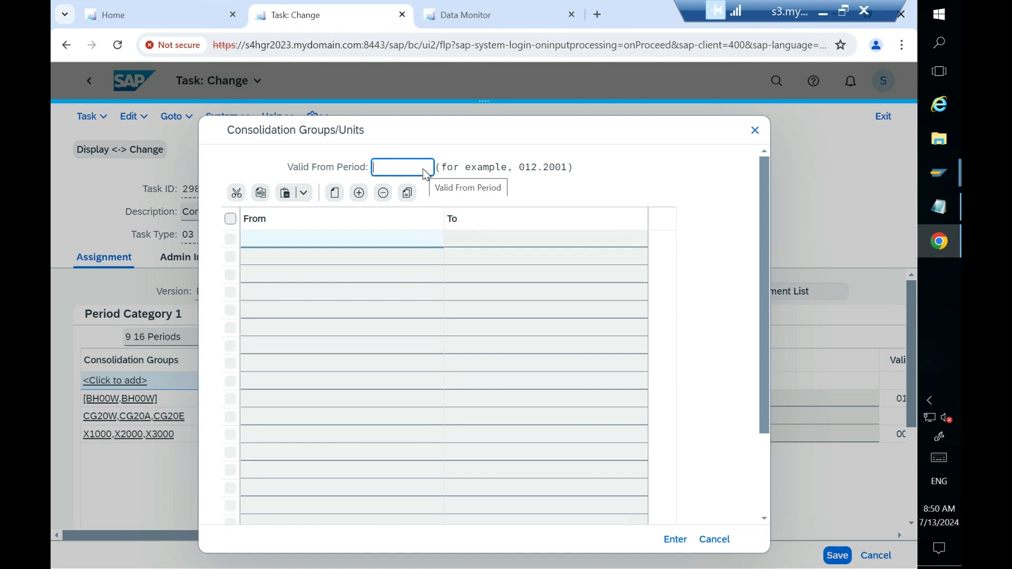
pyautogui.write('012')
pyautogui.click(409, 191)
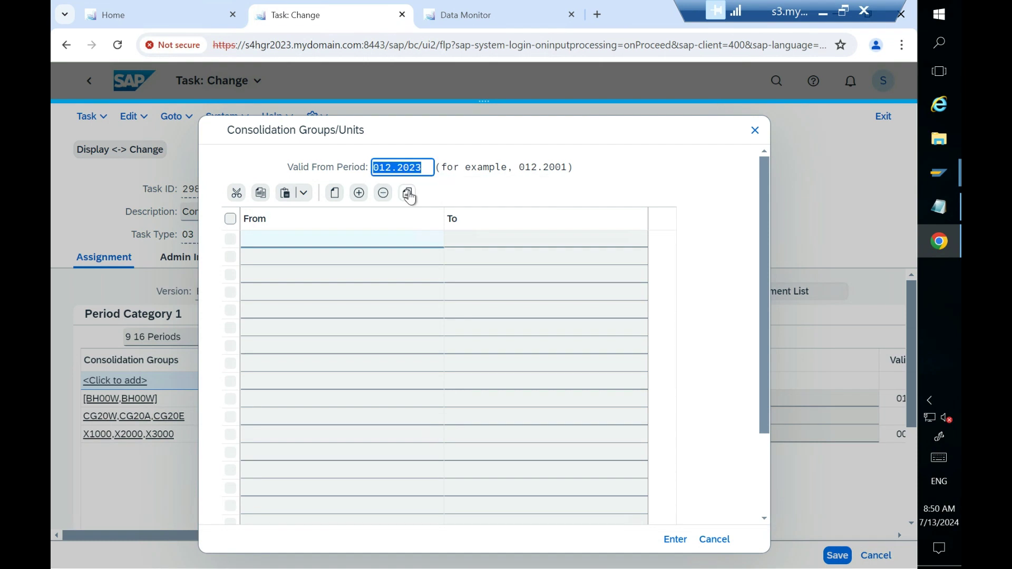
# - Open the value list for the new assignment's From entry and locate consolidation group BAL_US
pyautogui.click(354, 237)
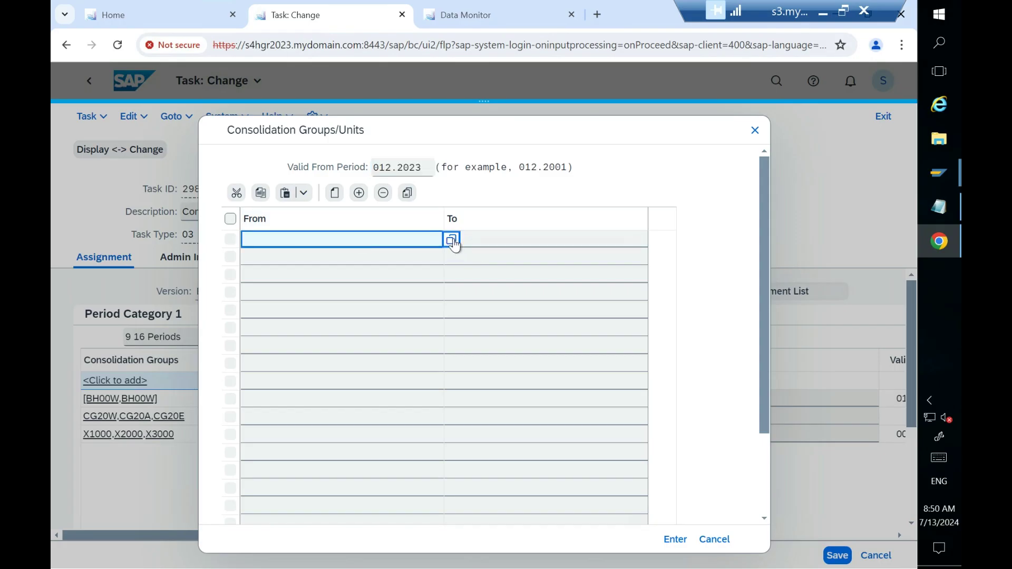
pyautogui.click(451, 240)
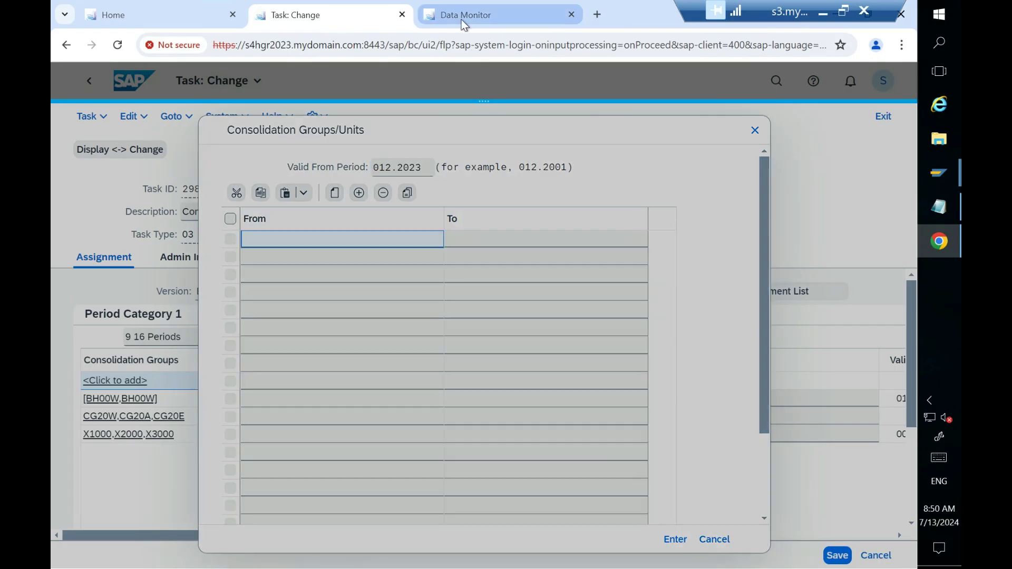
pyautogui.scroll(-9, 179, 393)
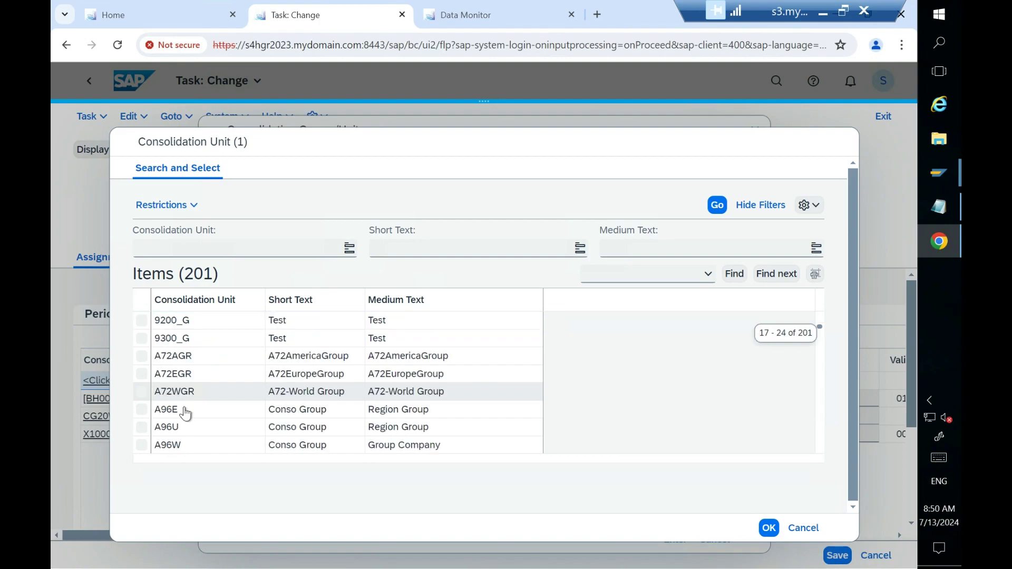
pyautogui.scroll(-3, 193, 421)
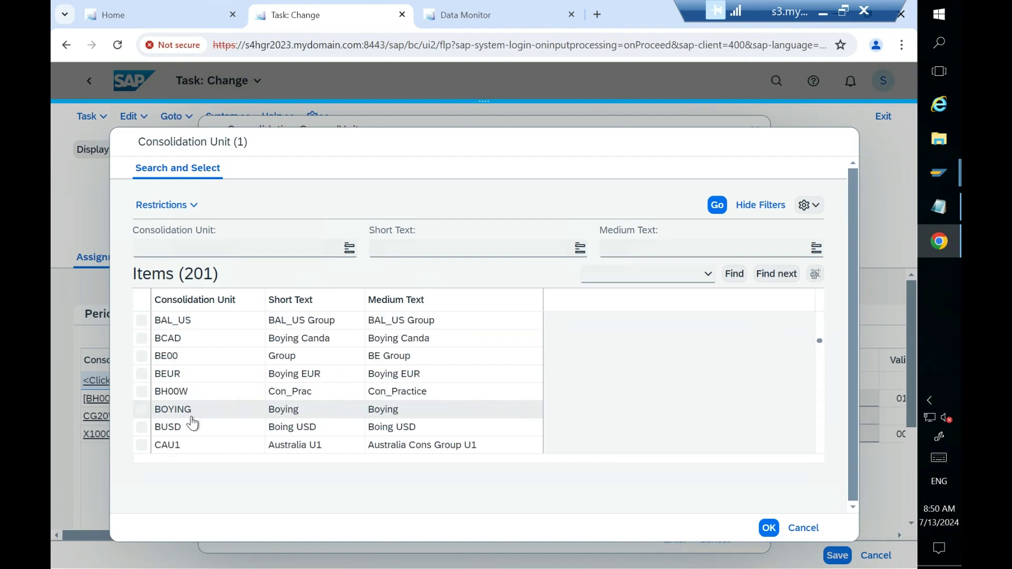
# - Add consolidation group BAL_US as a new assignment entry for the Consolidated Data Validation task
pyautogui.scroll(-1, 197, 382)
pyautogui.scroll(-2, 197, 382)
pyautogui.scroll(1, 198, 384)
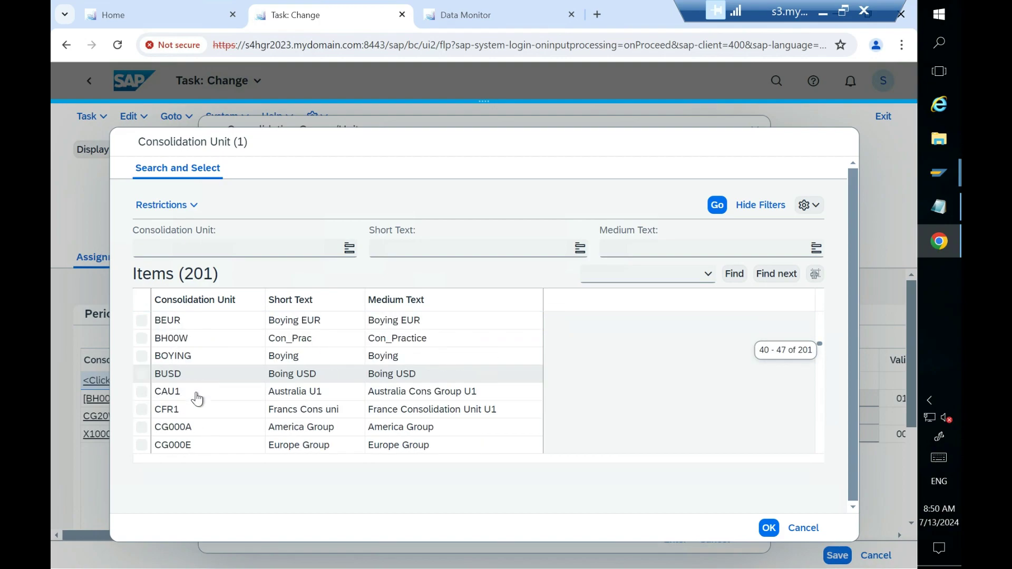
pyautogui.scroll(1, 197, 402)
pyautogui.scroll(1, 198, 401)
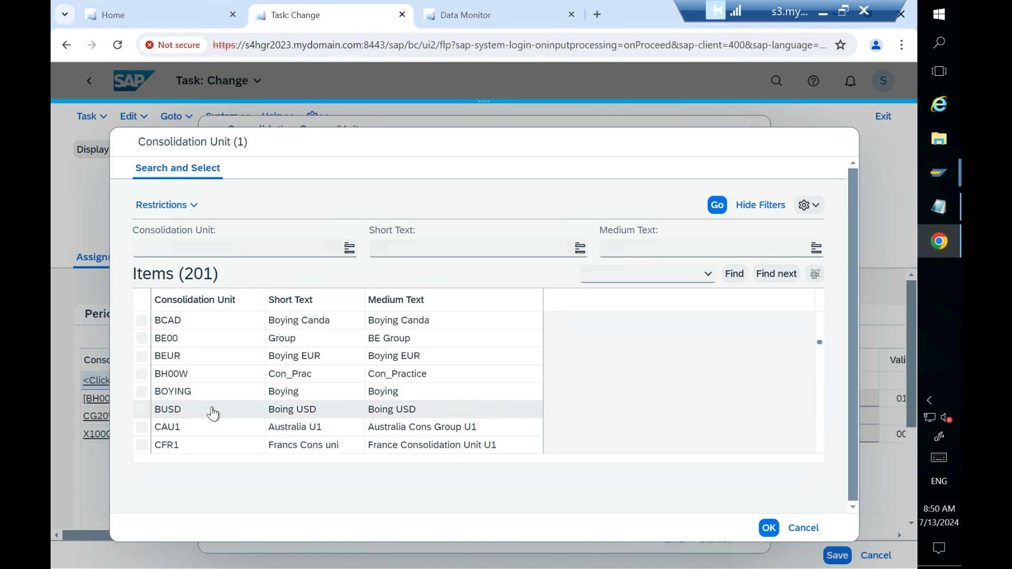
pyautogui.scroll(1, 211, 413)
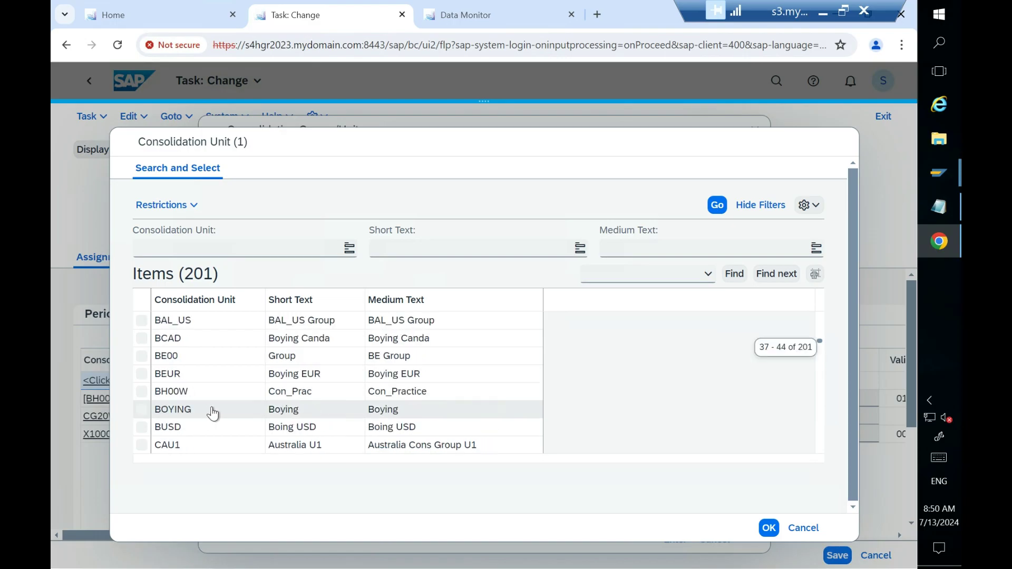
pyautogui.click(142, 322)
pyautogui.scroll(1, 185, 362)
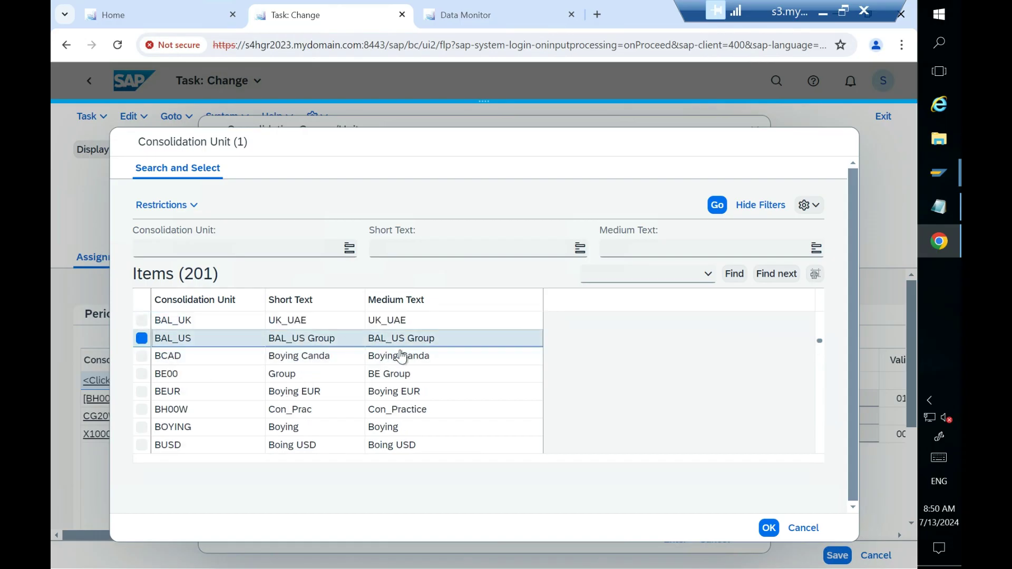
pyautogui.click(769, 529)
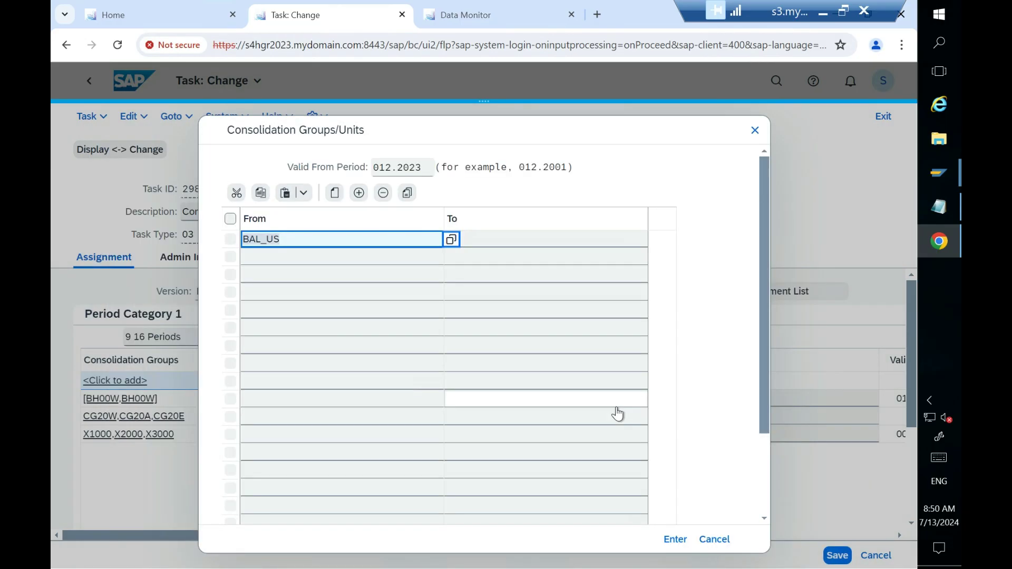
pyautogui.click(674, 539)
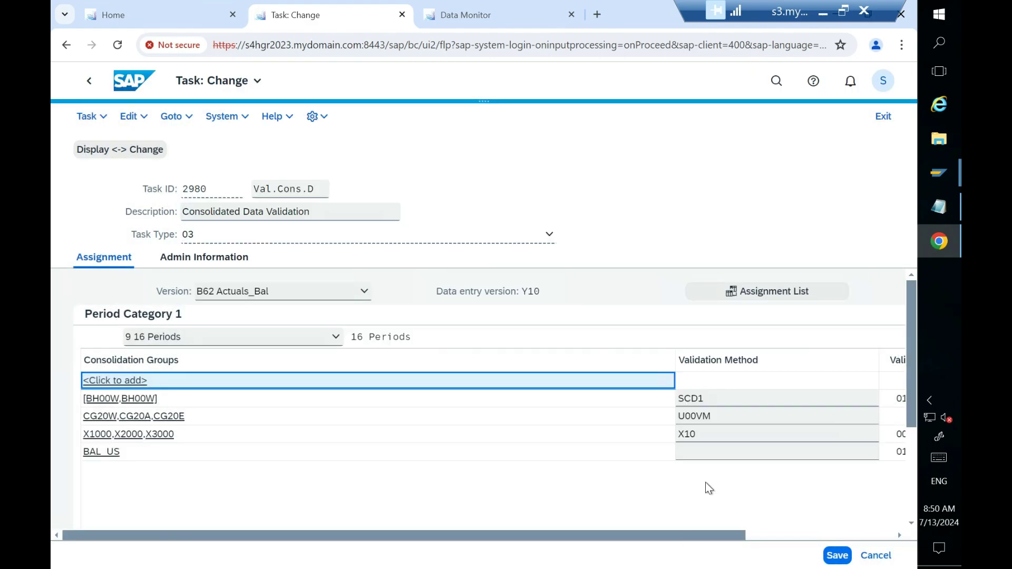
# - Assign validation method B62VM to the BAL_US group, save the task, and return to the home page
pyautogui.moveTo(637, 538); pyautogui.dragTo(746, 530)
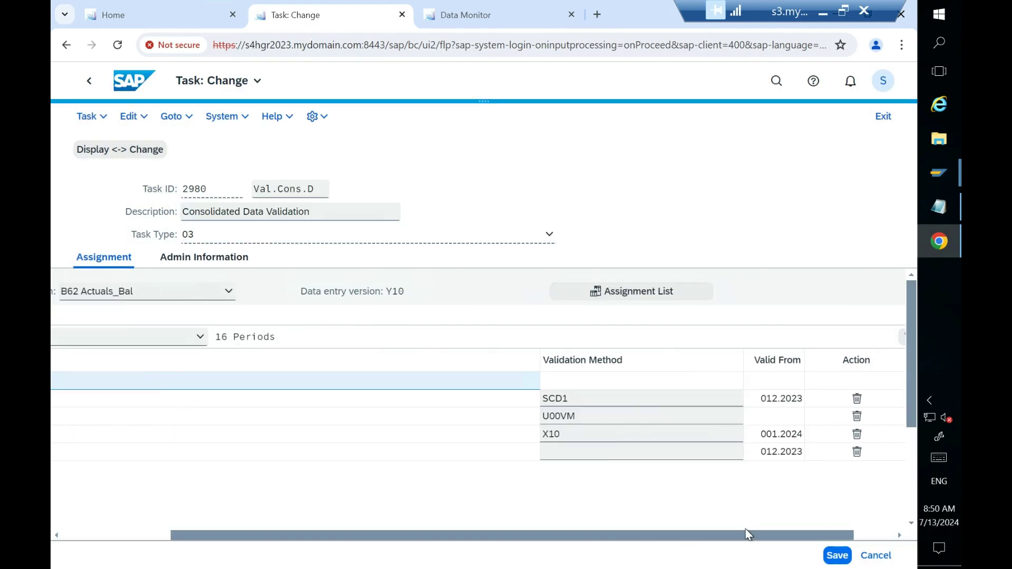
pyautogui.click(687, 458)
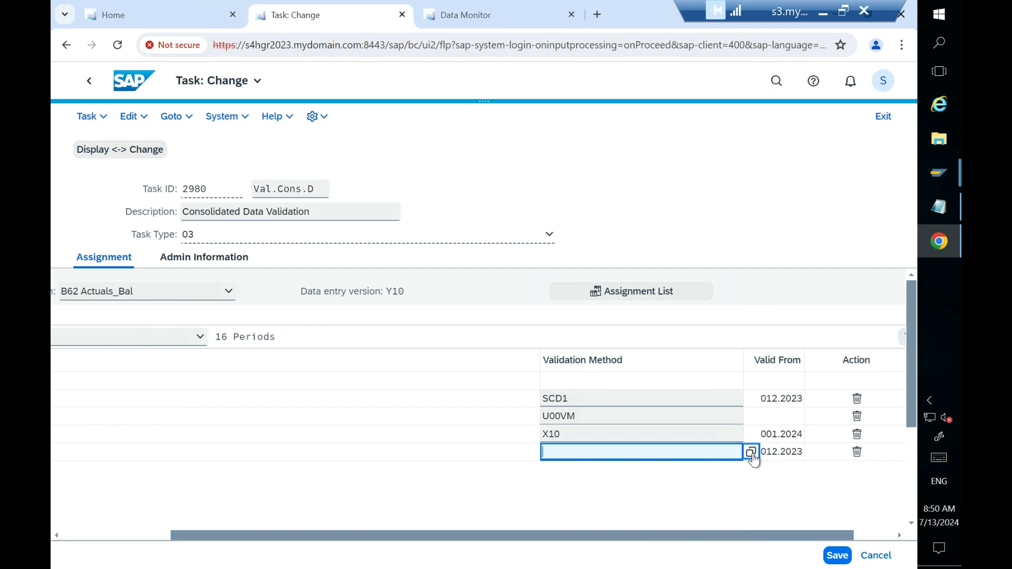
pyautogui.click(750, 452)
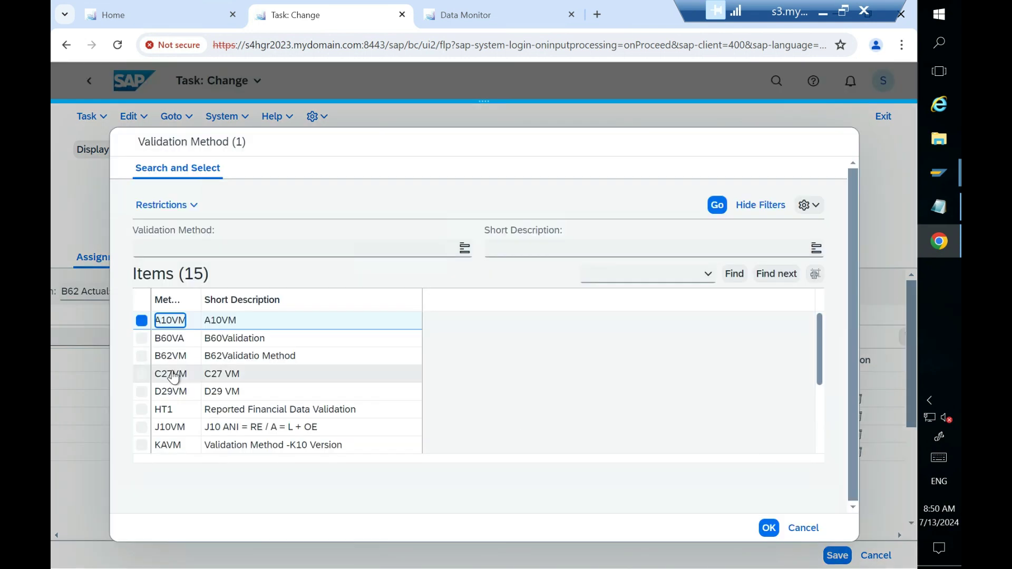
pyautogui.click(148, 355)
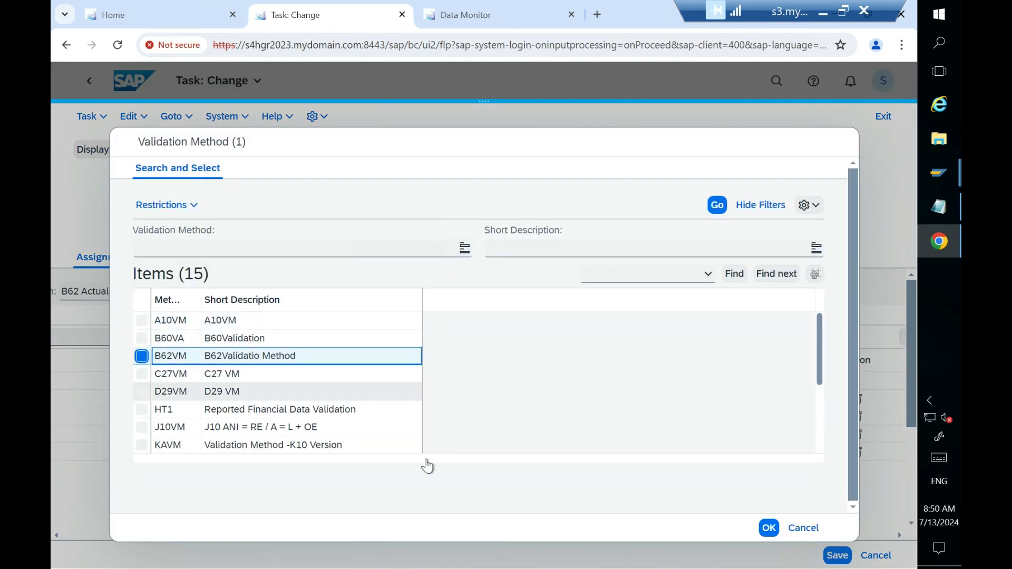
pyautogui.click(767, 527)
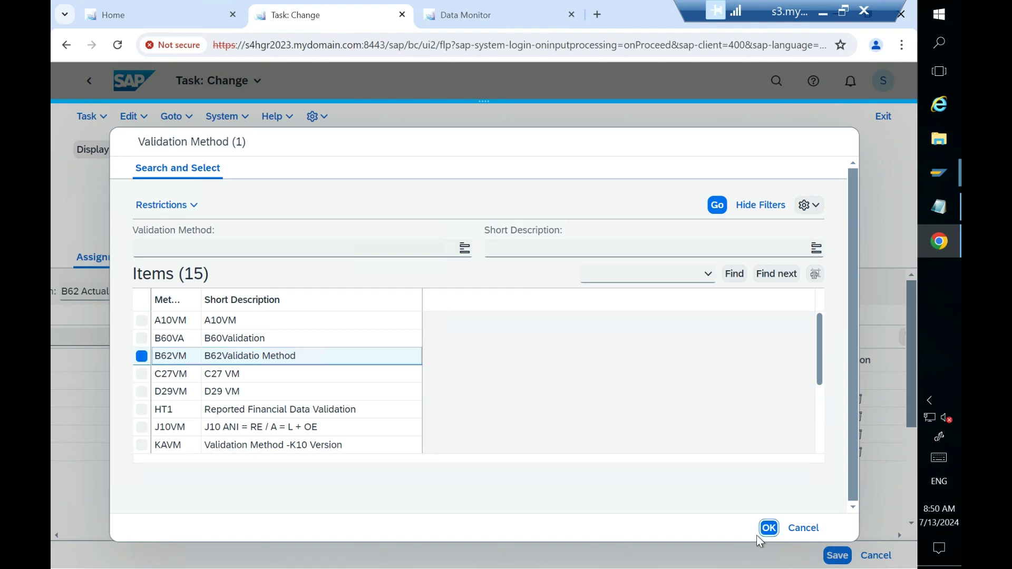
pyautogui.click(836, 555)
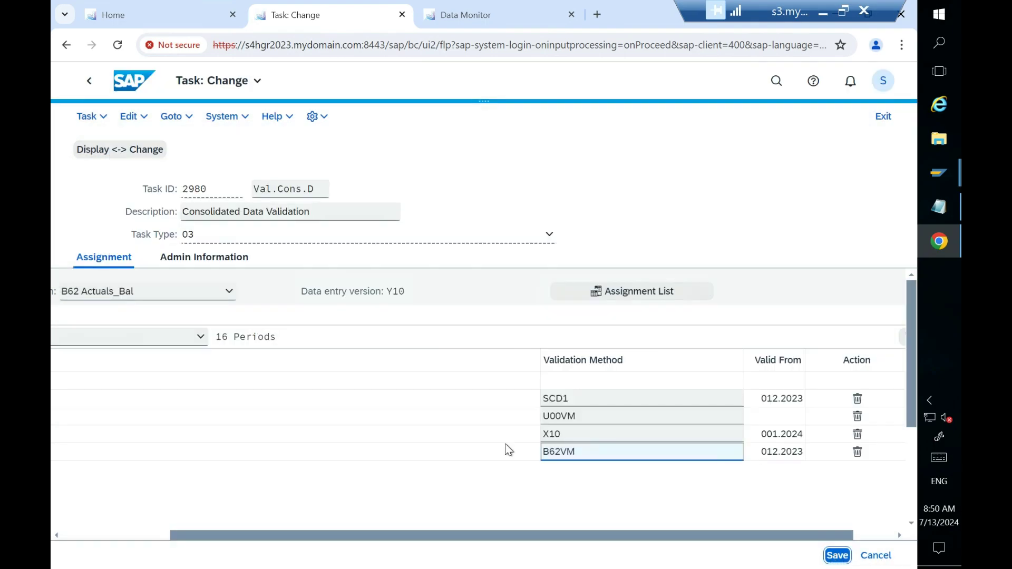
pyautogui.click(561, 424)
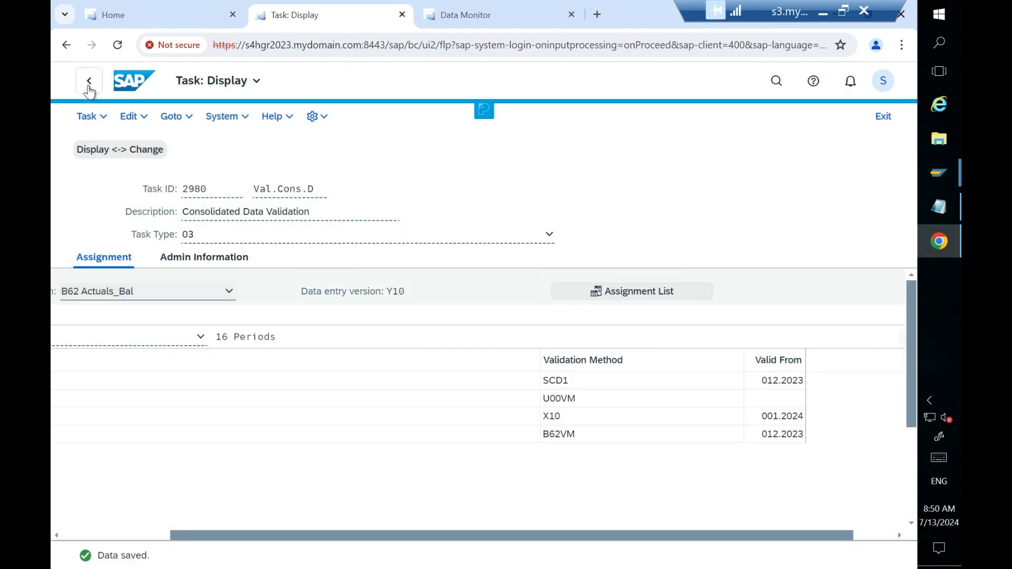
pyautogui.click(90, 87)
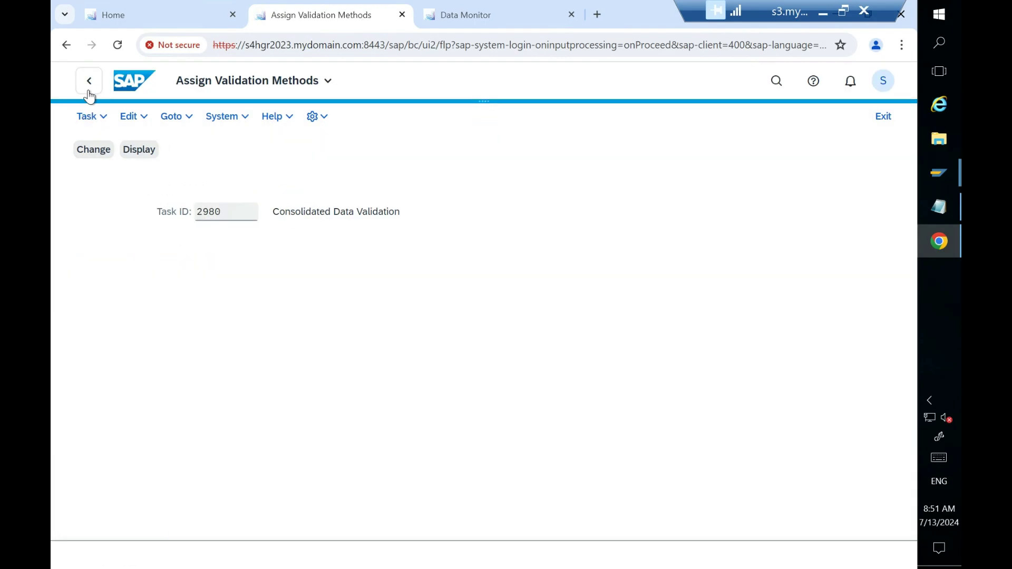
pyautogui.click(90, 85)
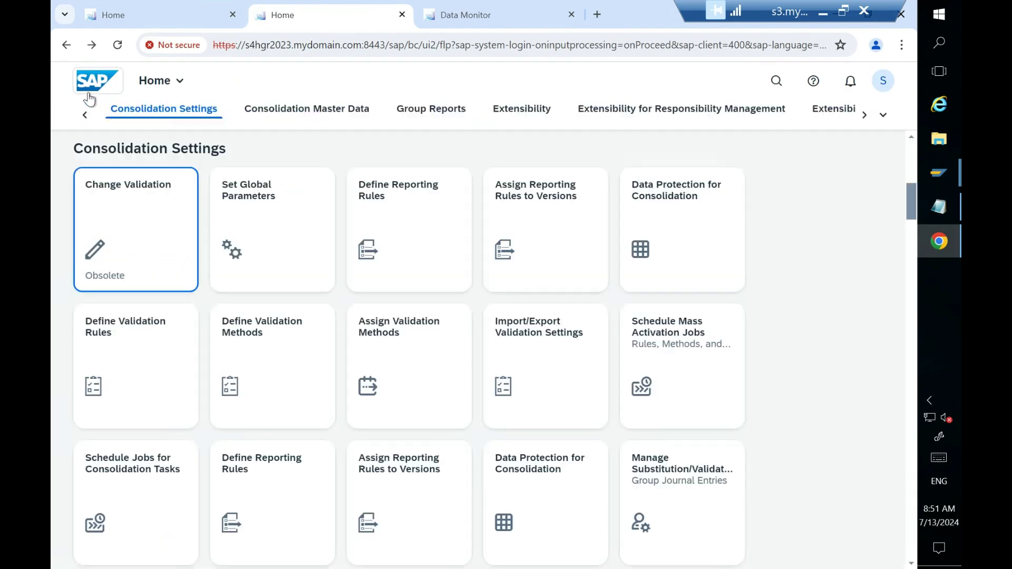
# - Open task 1180, Standardized Data Validation, in display mode from Assign Validation Methods
pyautogui.click(416, 364)
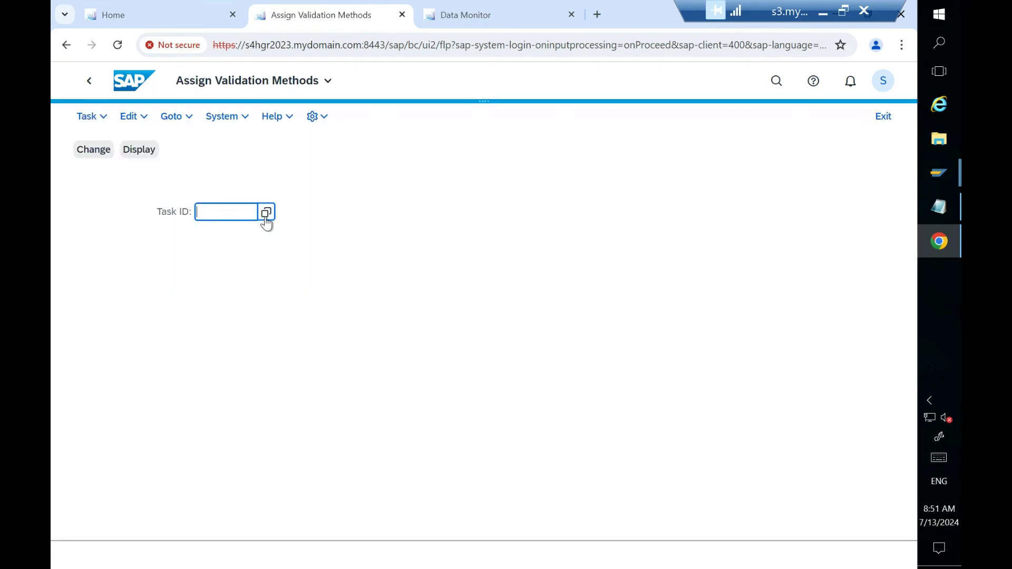
pyautogui.press('F4')
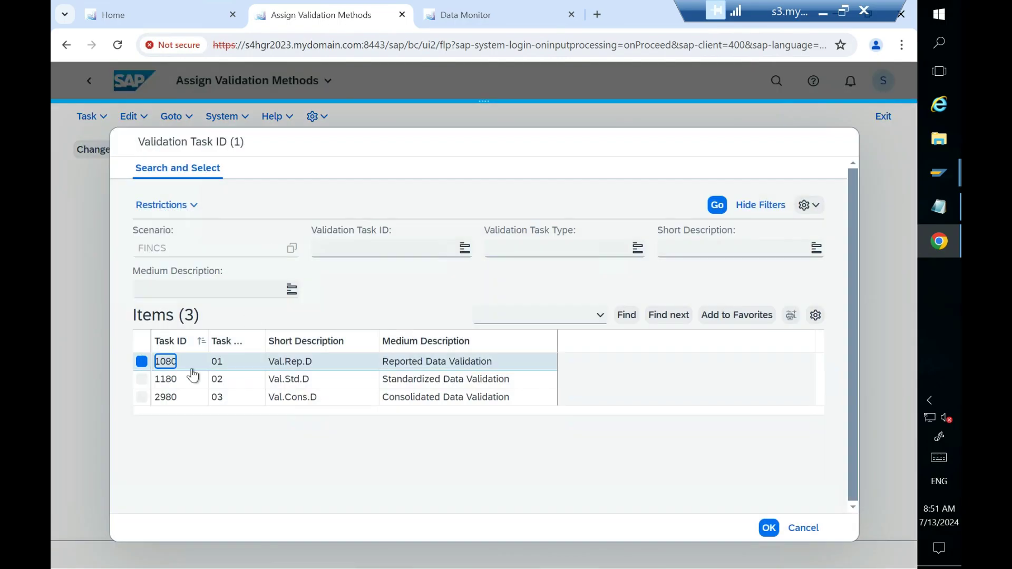
pyautogui.click(166, 379)
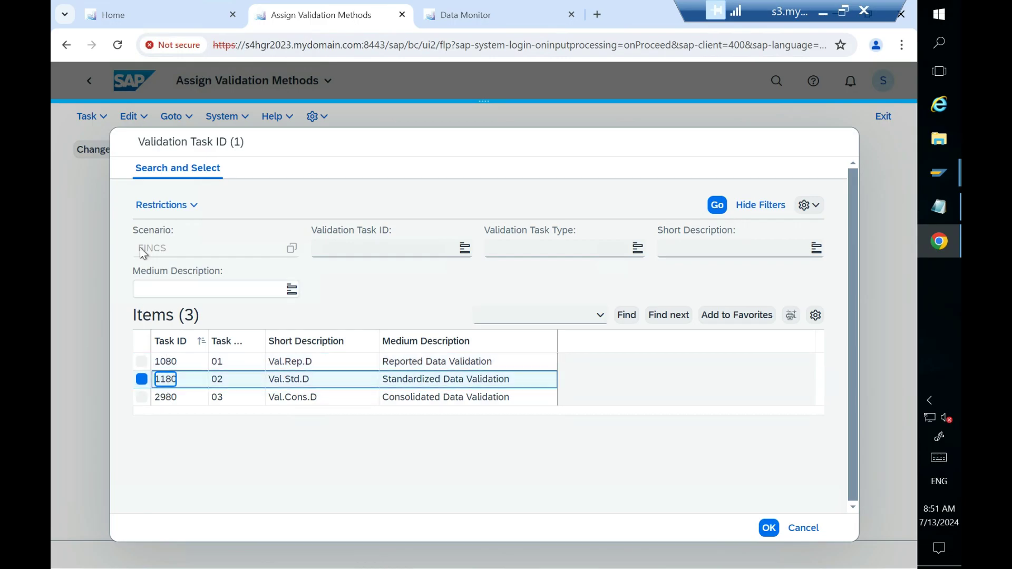
pyautogui.click(765, 526)
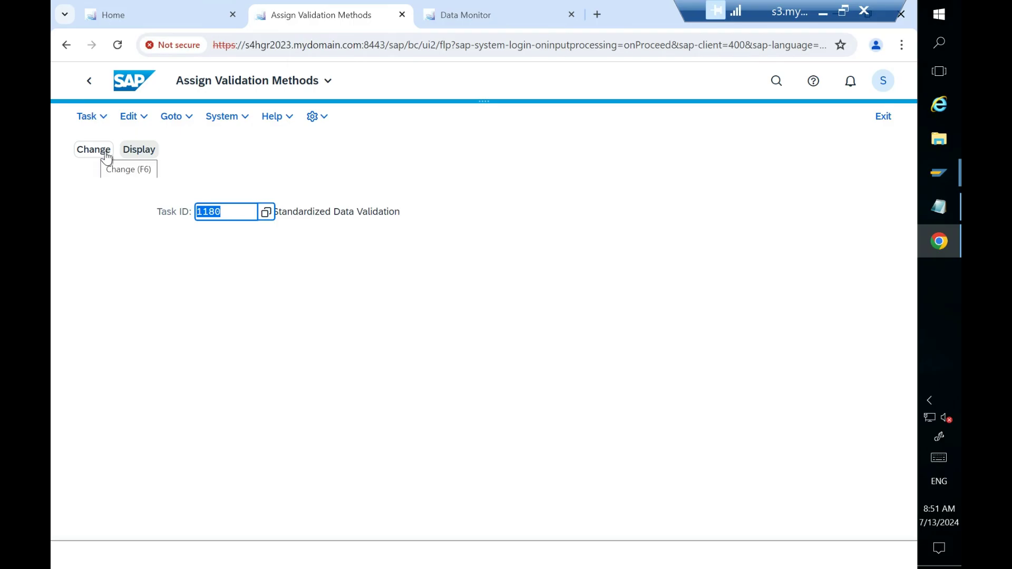
pyautogui.click(144, 154)
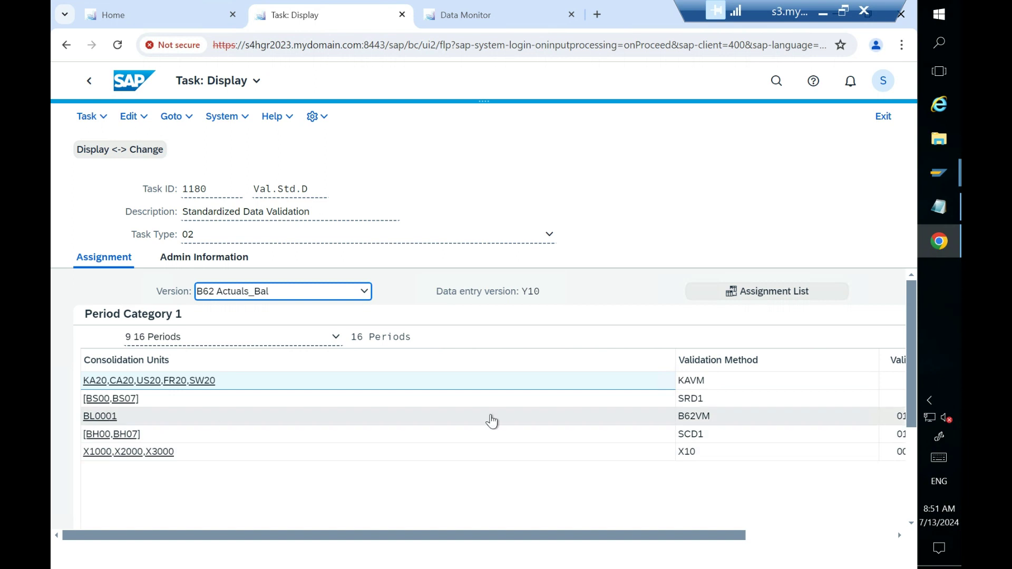
# - Review the validation methods and valid-from periods assigned to the consolidation units for version B62, and return to the home page
pyautogui.moveTo(695, 536); pyautogui.dragTo(816, 535)
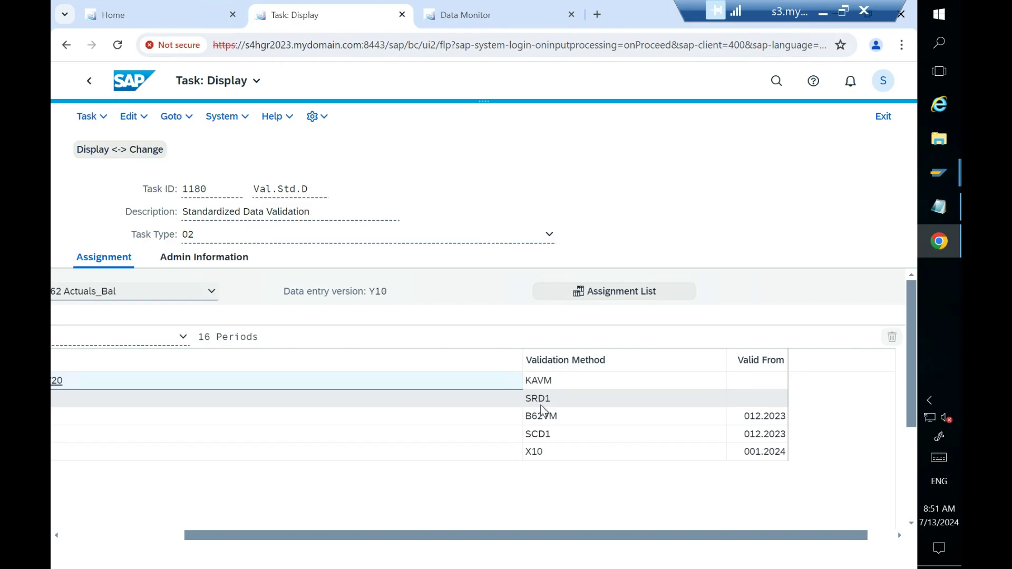
pyautogui.moveTo(672, 540); pyautogui.dragTo(266, 537)
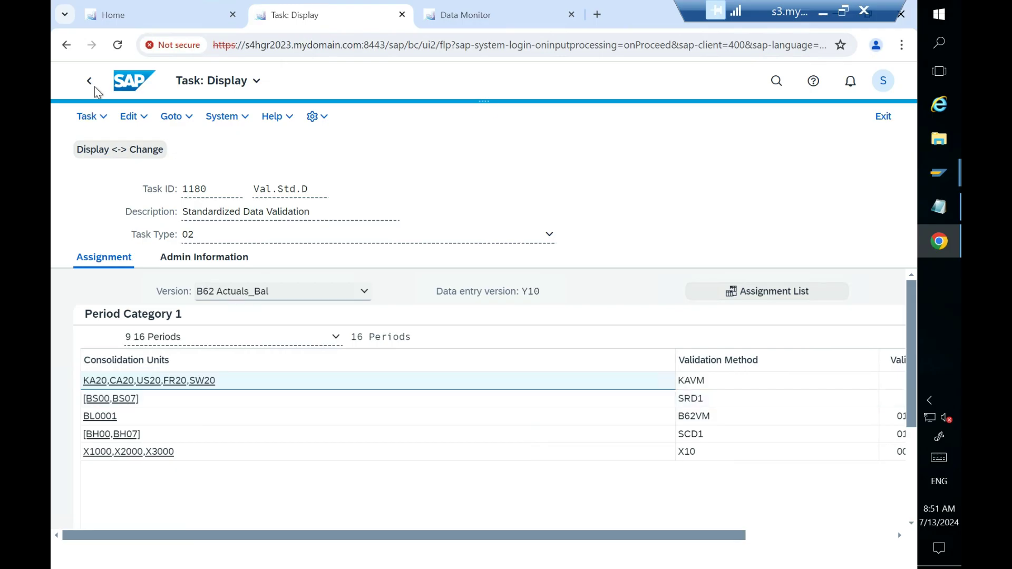
pyautogui.click(125, 158)
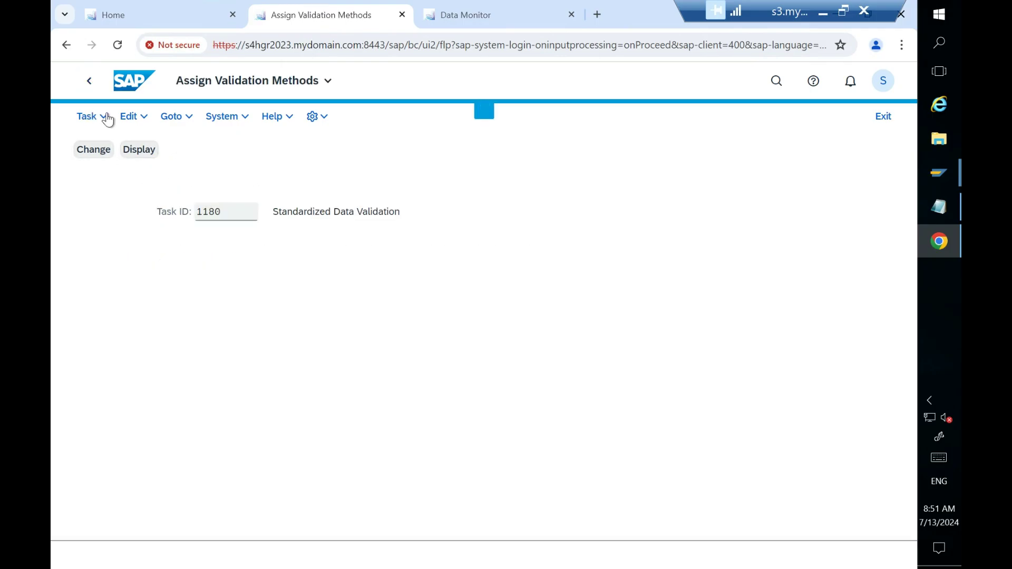
pyautogui.click(90, 81)
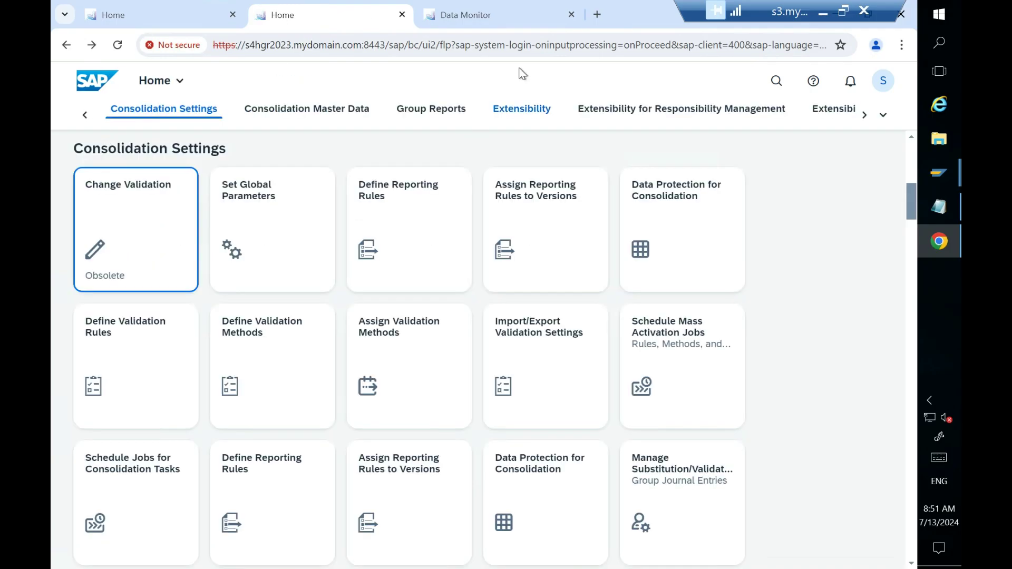
# - Switch to the Data Monitor session and reload the Data Monitor from the Consolidation Data Preparation apps
pyautogui.click(451, 18)
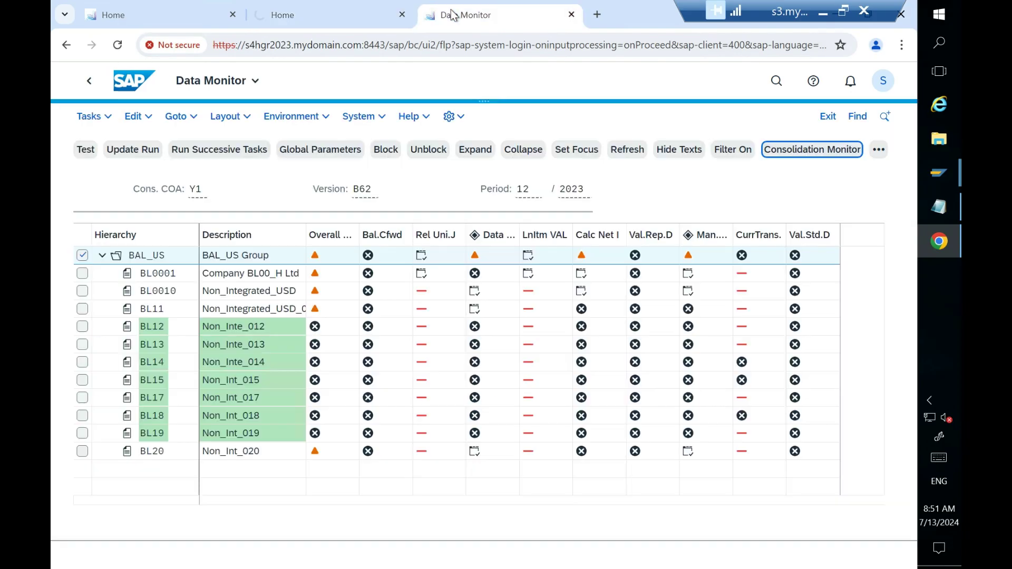
pyautogui.click(132, 83)
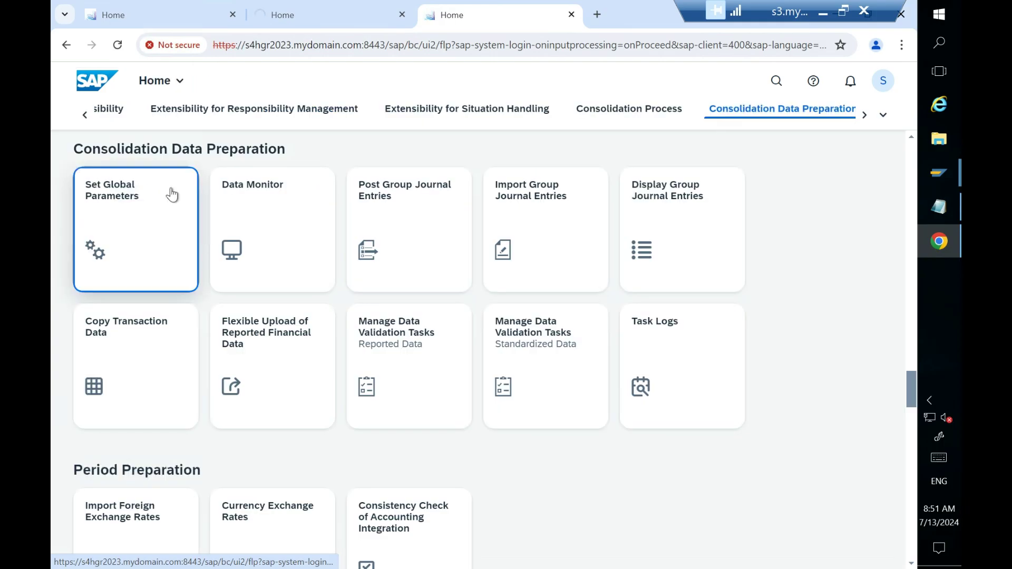
pyautogui.click(228, 232)
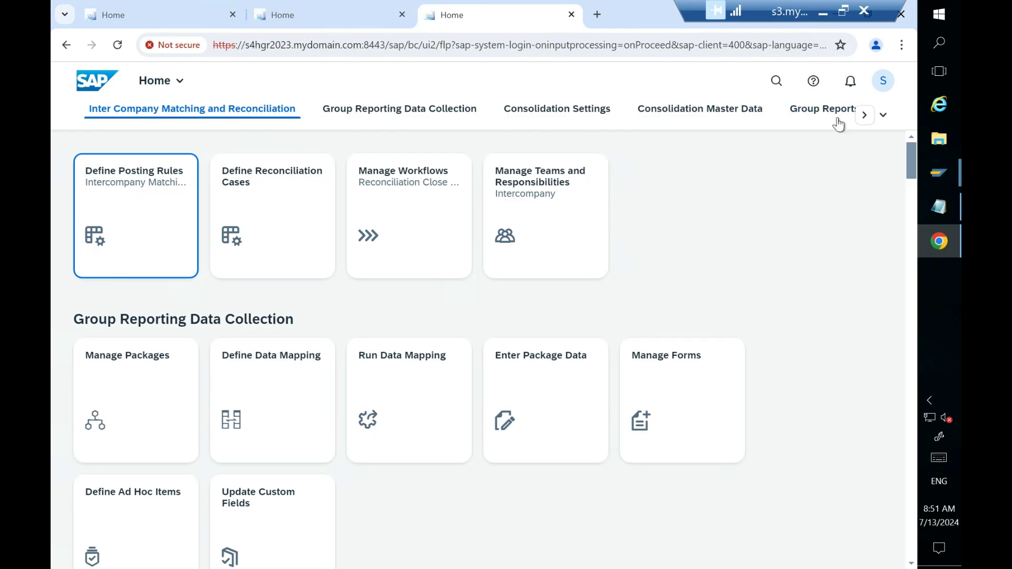
pyautogui.click(883, 114)
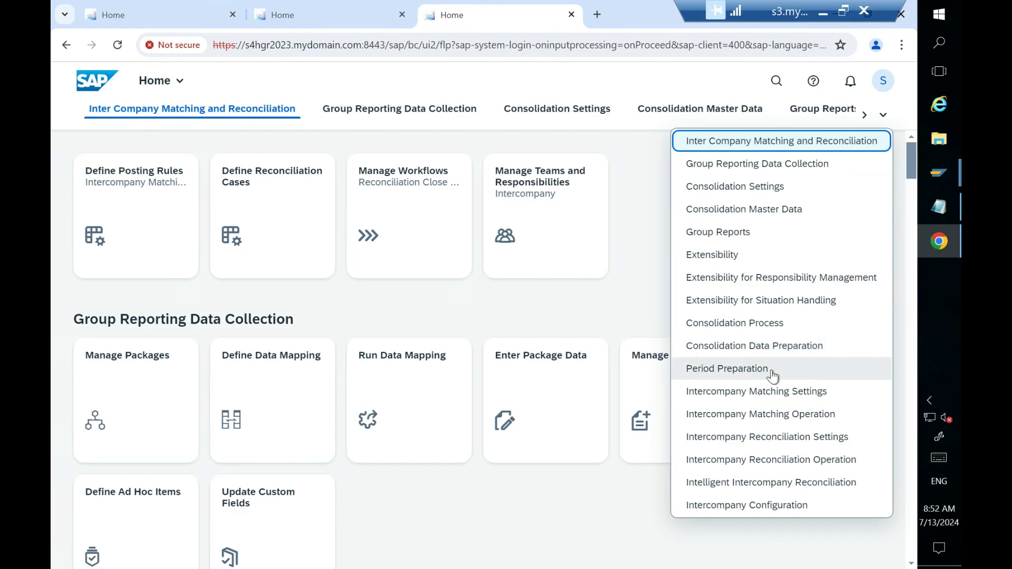
pyautogui.click(764, 346)
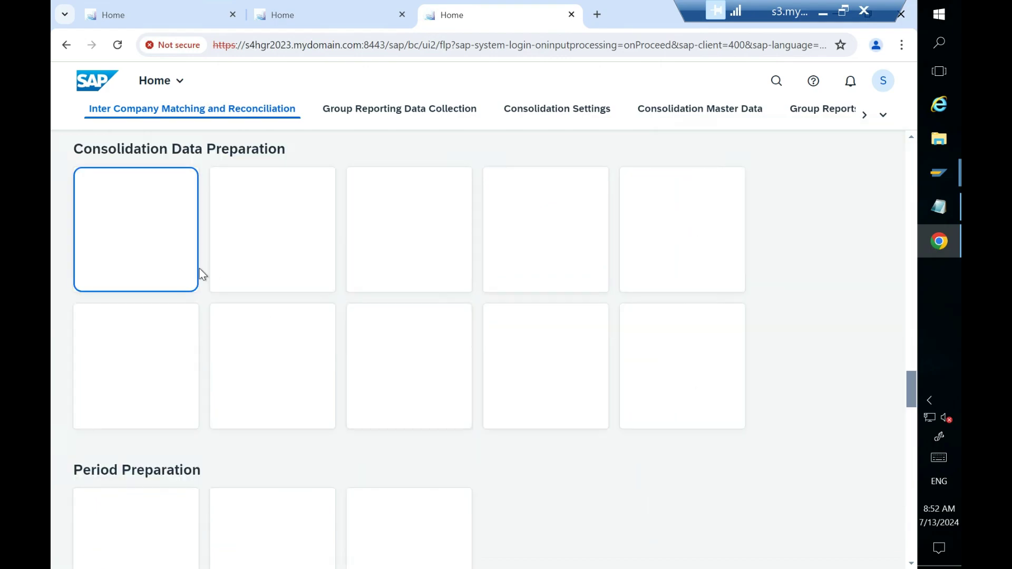
pyautogui.click(261, 252)
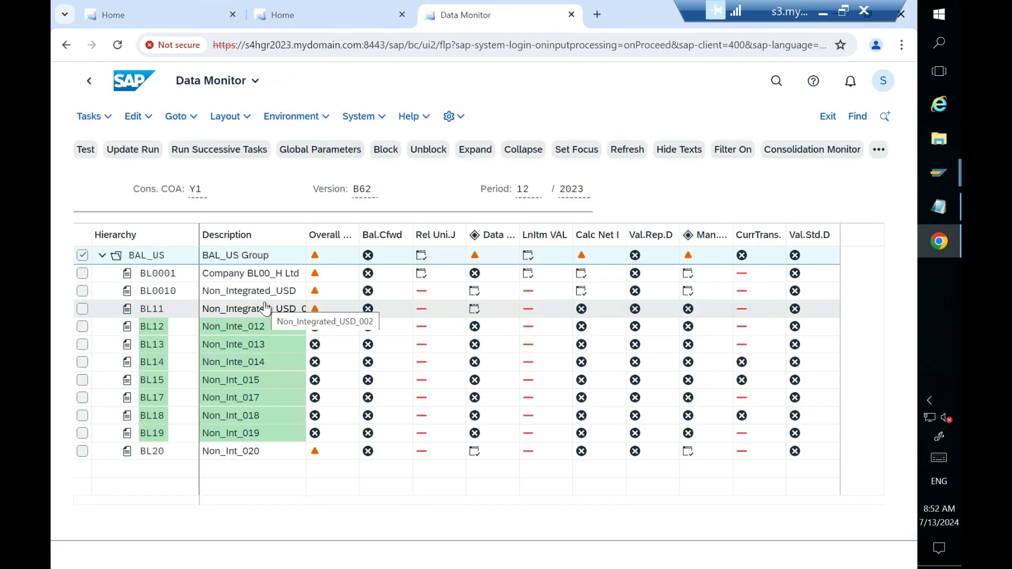
# - Run the reported data validation (Val.Rep.D) in test mode for unit BL0001 and check the message log of the result
pyautogui.click(83, 274)
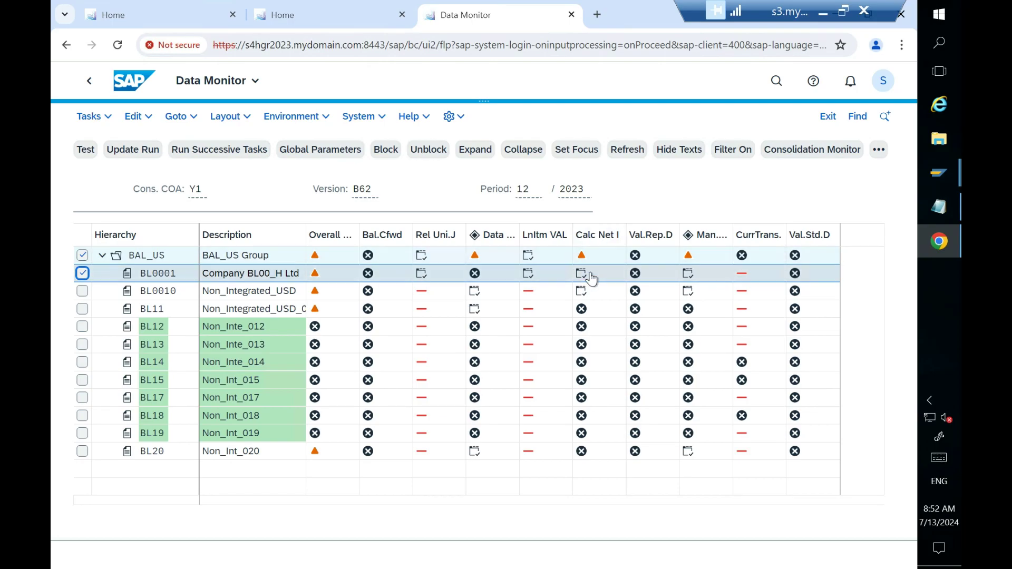
pyautogui.click(637, 275)
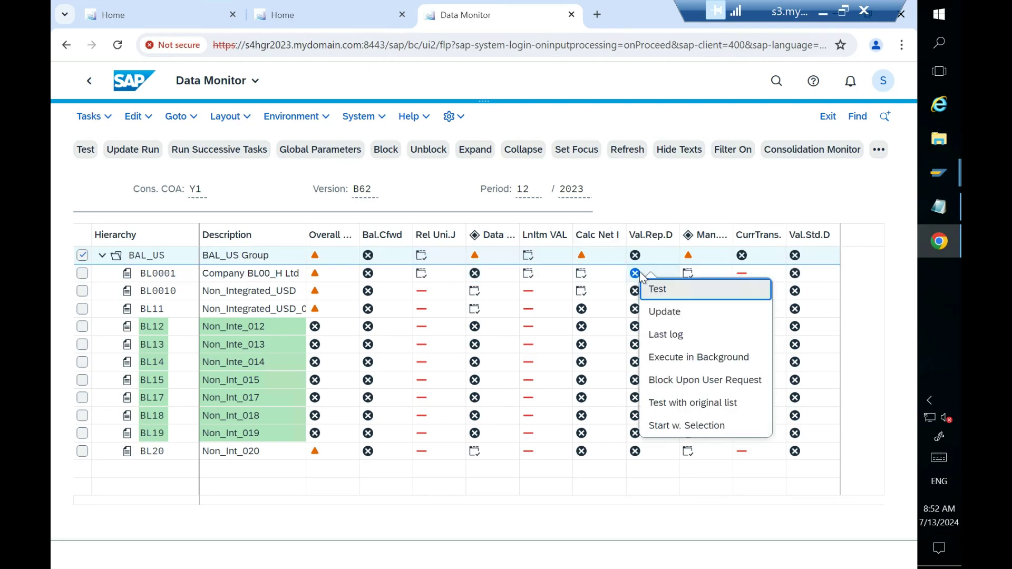
pyautogui.click(658, 291)
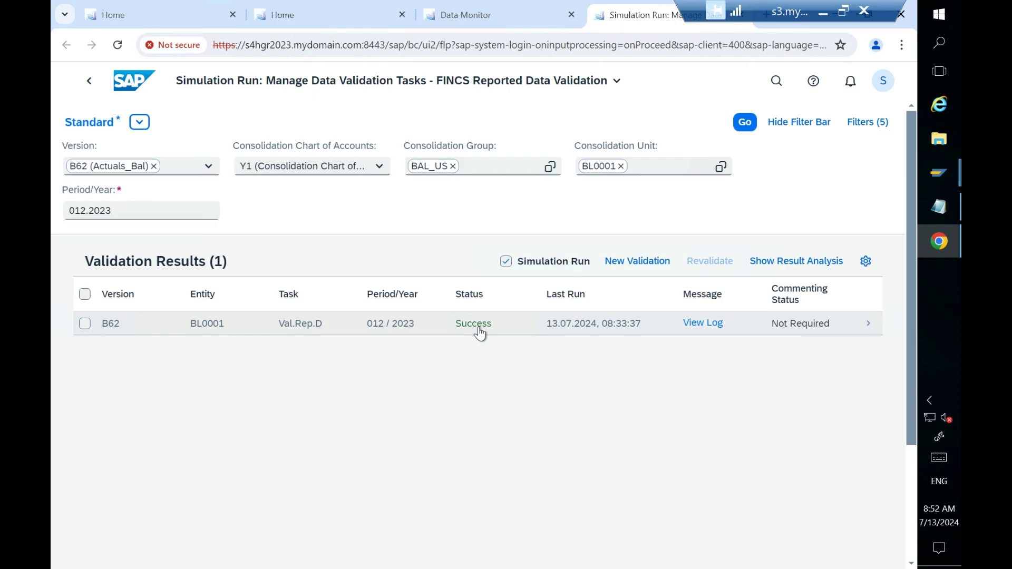
pyautogui.tripleClick(704, 329)
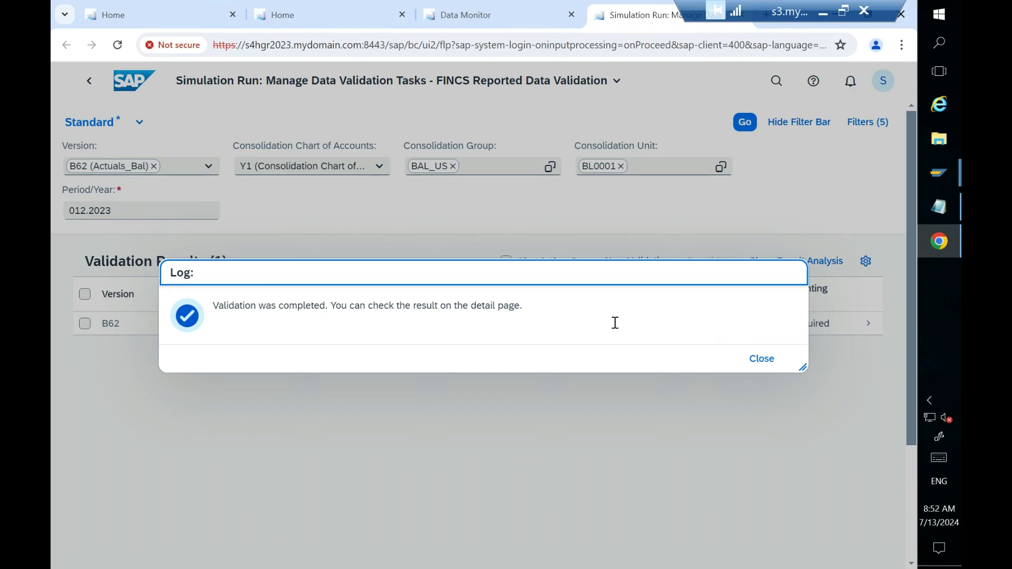
pyautogui.click(756, 361)
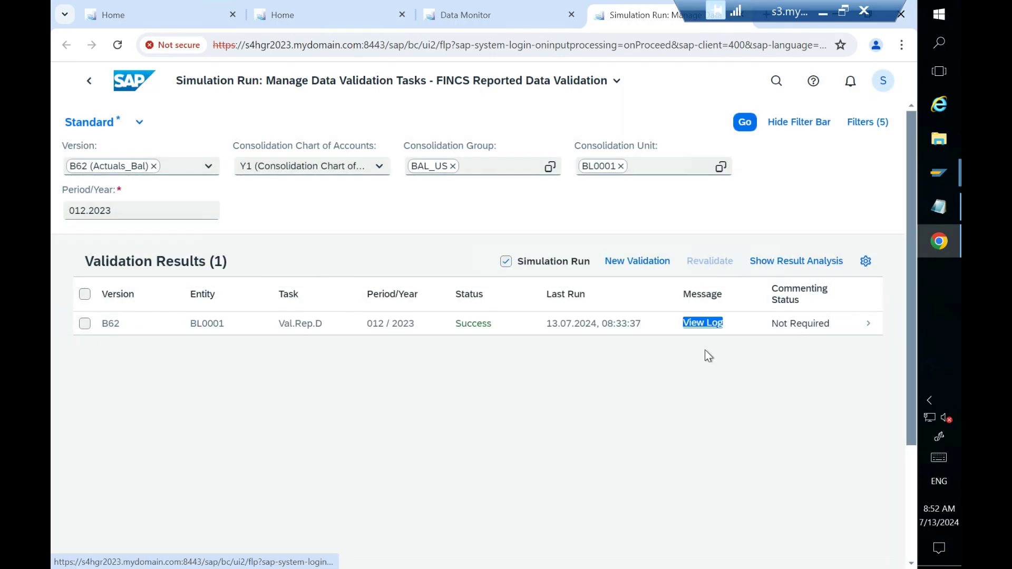
# - Open the simulated Val.Rep.D result details for unit BL0001 and filter them to Success results only
pyautogui.click(84, 323)
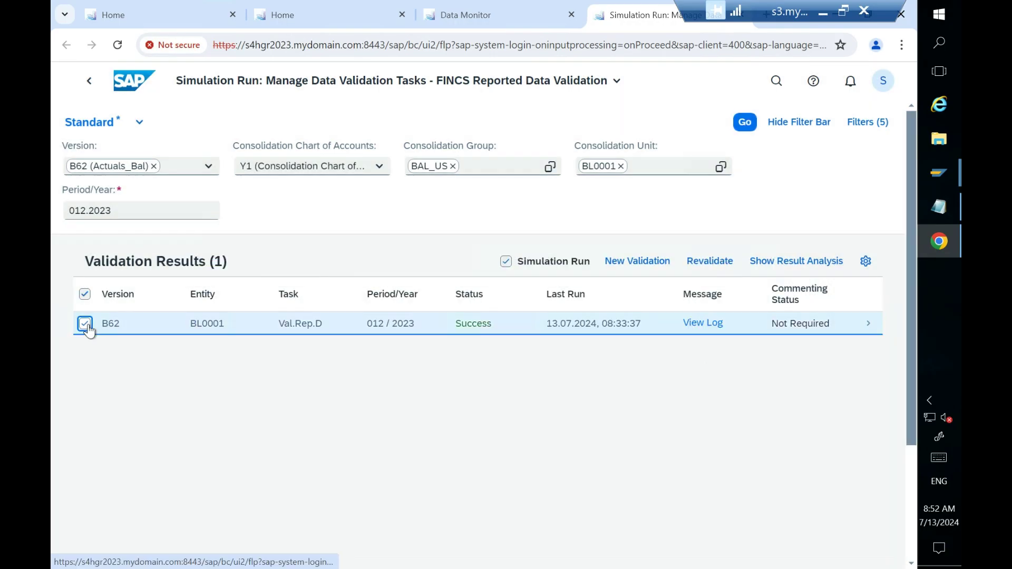
pyautogui.click(866, 325)
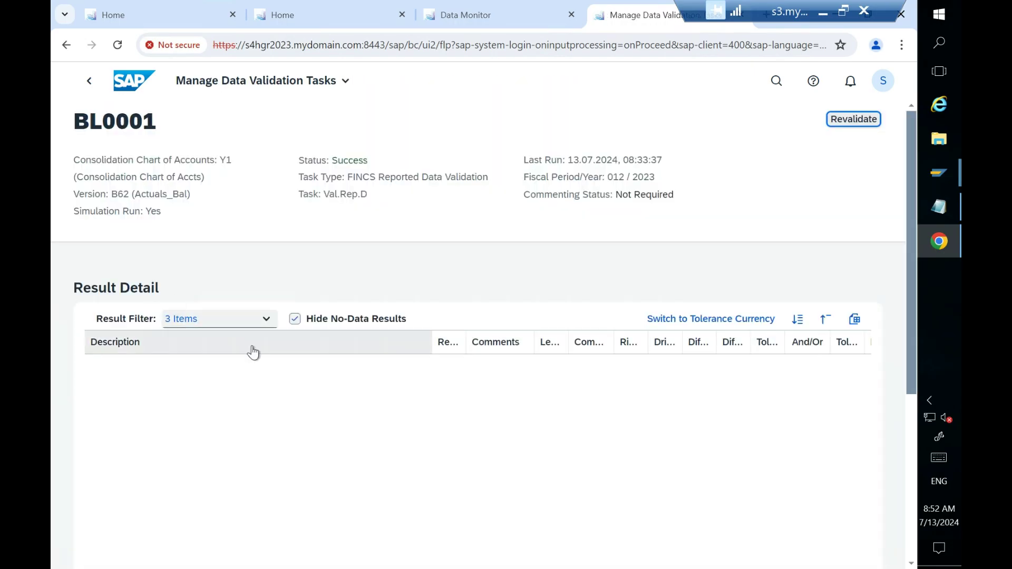
pyautogui.click(266, 321)
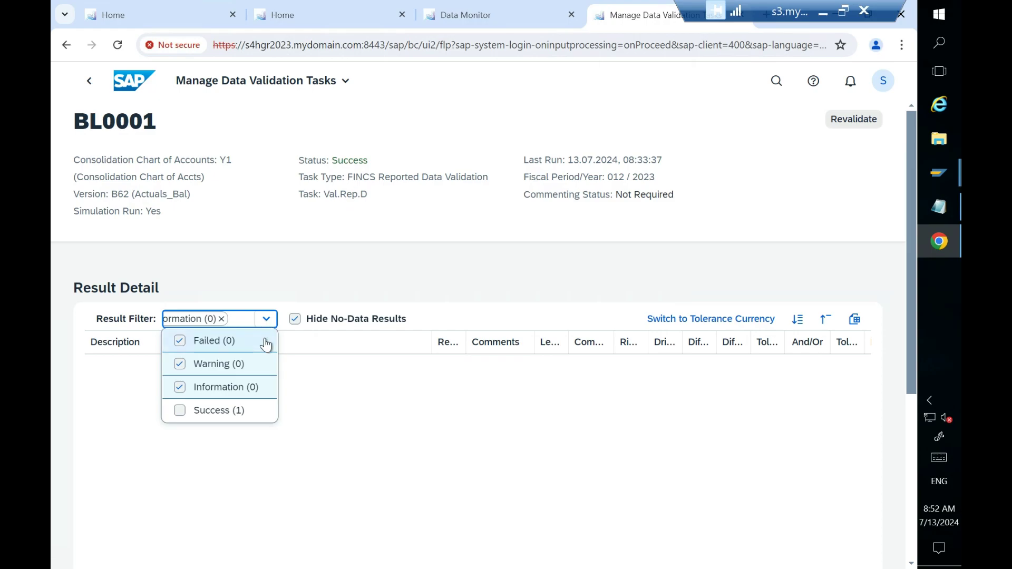
pyautogui.click(180, 343)
pyautogui.click(179, 363)
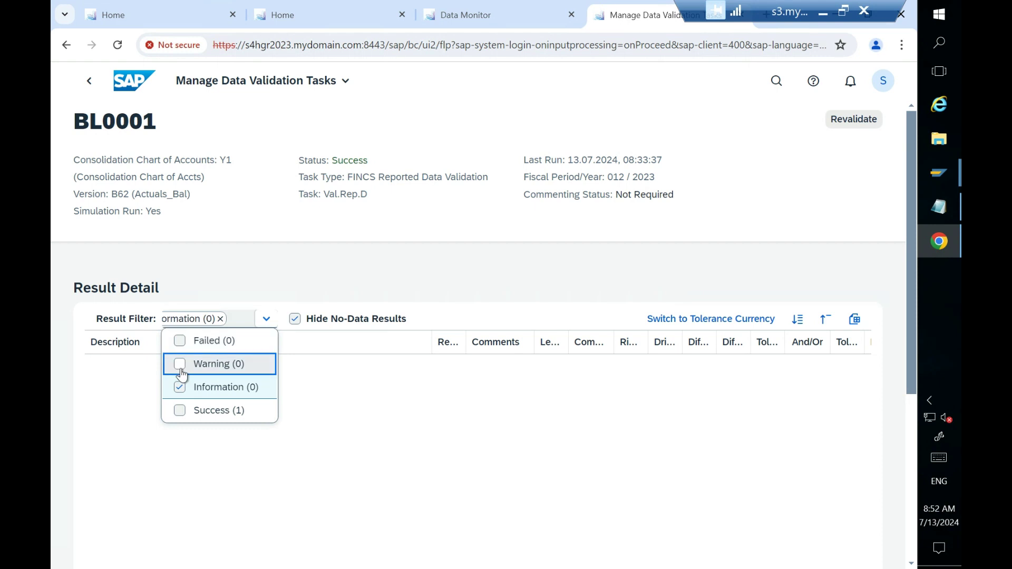
pyautogui.click(180, 388)
pyautogui.click(180, 411)
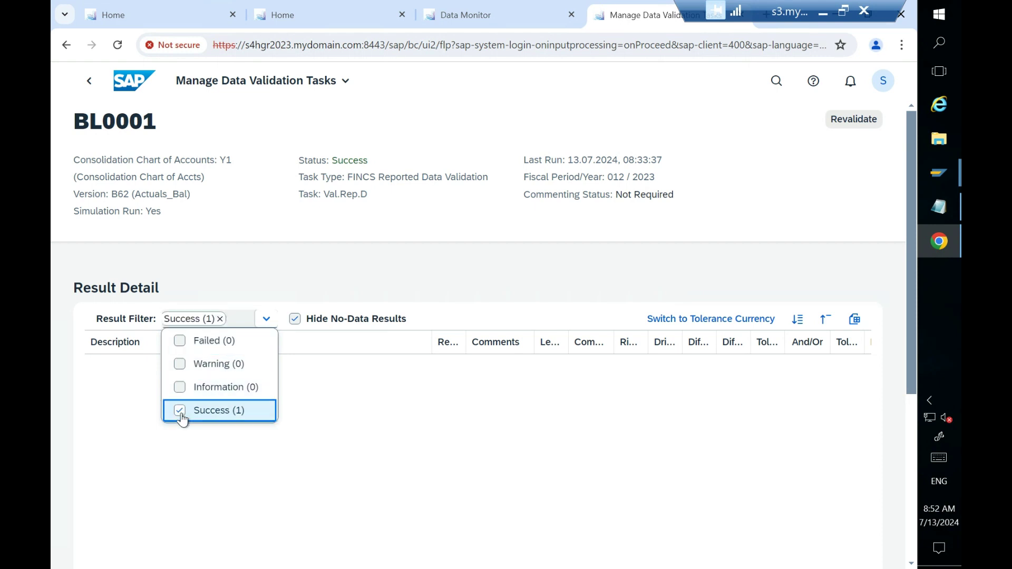
pyautogui.click(426, 396)
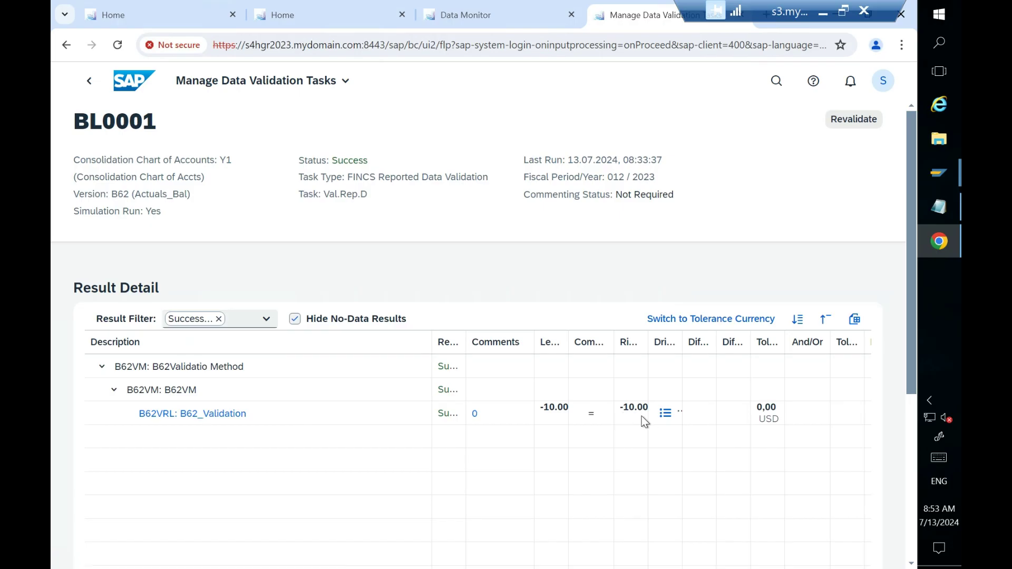
# - Recheck the message log of the simulated BL0001 validation result and return to the home page
pyautogui.click(89, 84)
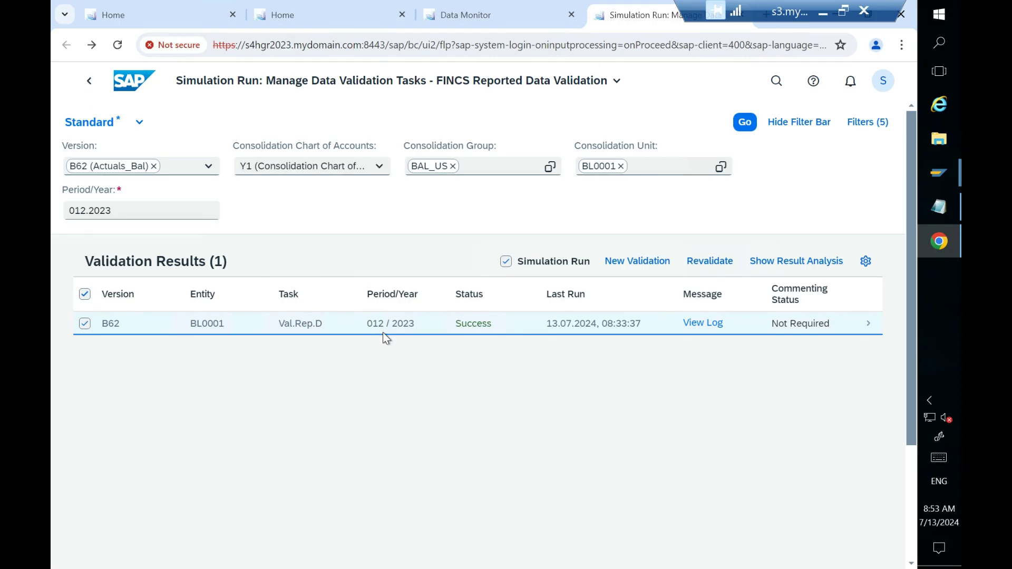
pyautogui.click(705, 323)
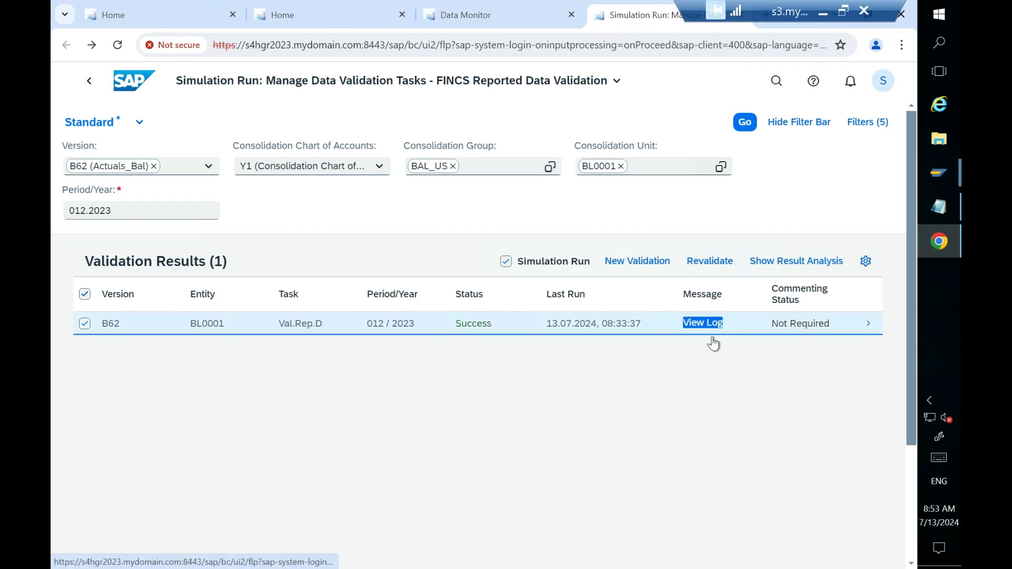
pyautogui.click(761, 357)
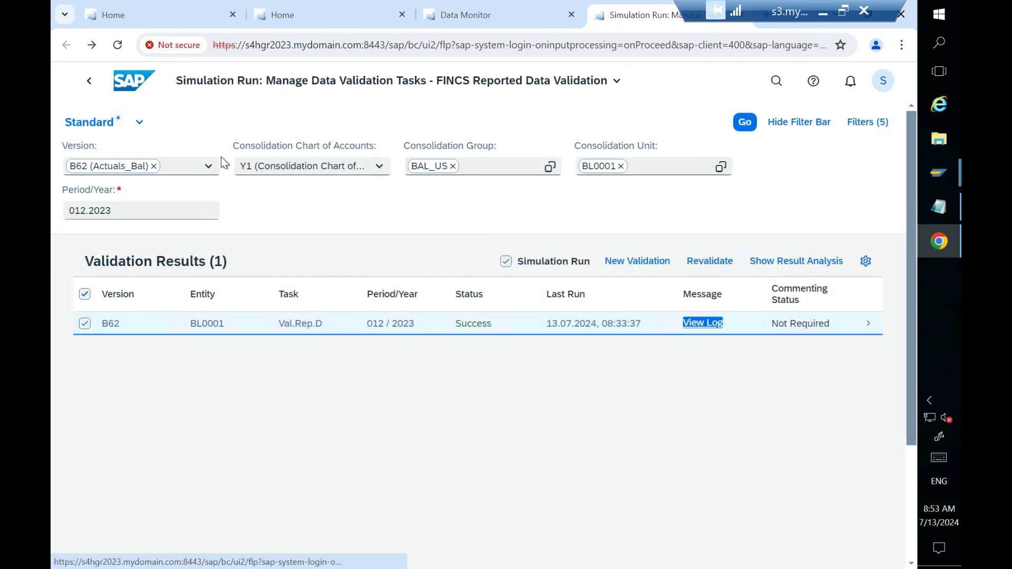
pyautogui.click(89, 87)
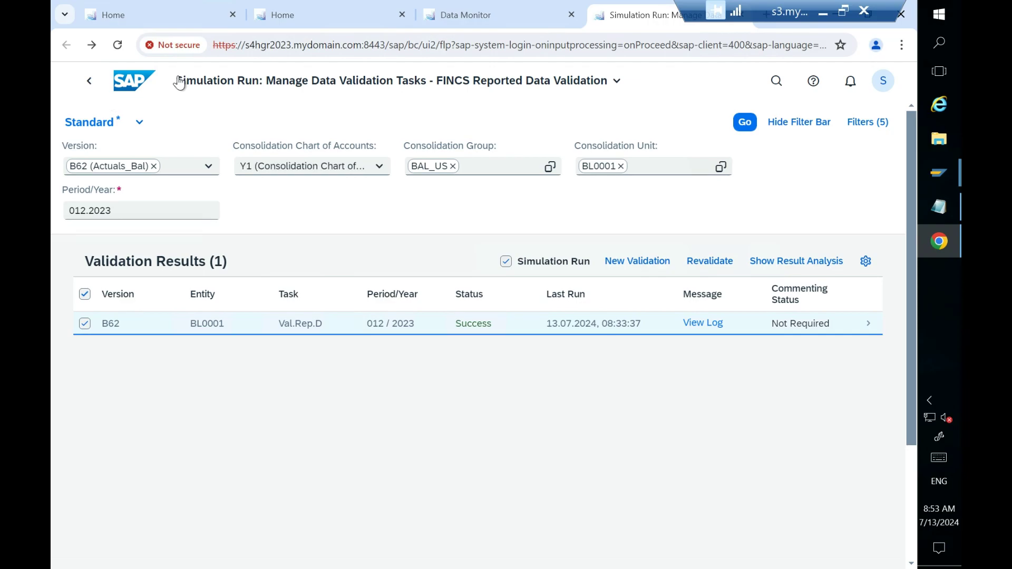
pyautogui.click(125, 84)
# - Switch to the Data Monitor session and run the reported data validation (Val.Rep.D) in update mode for unit BL0001
pyautogui.click(520, 6)
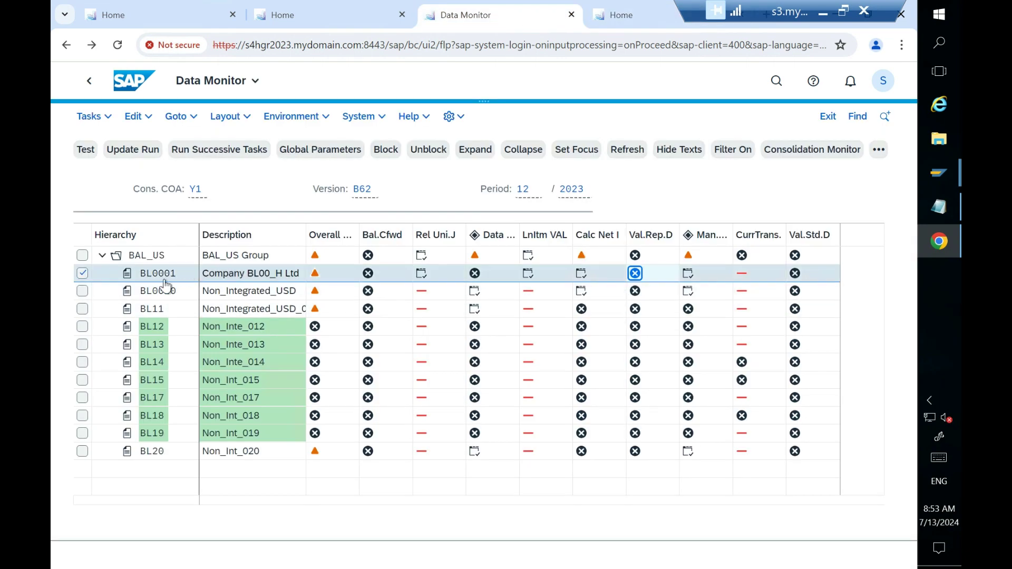
pyautogui.click(635, 277)
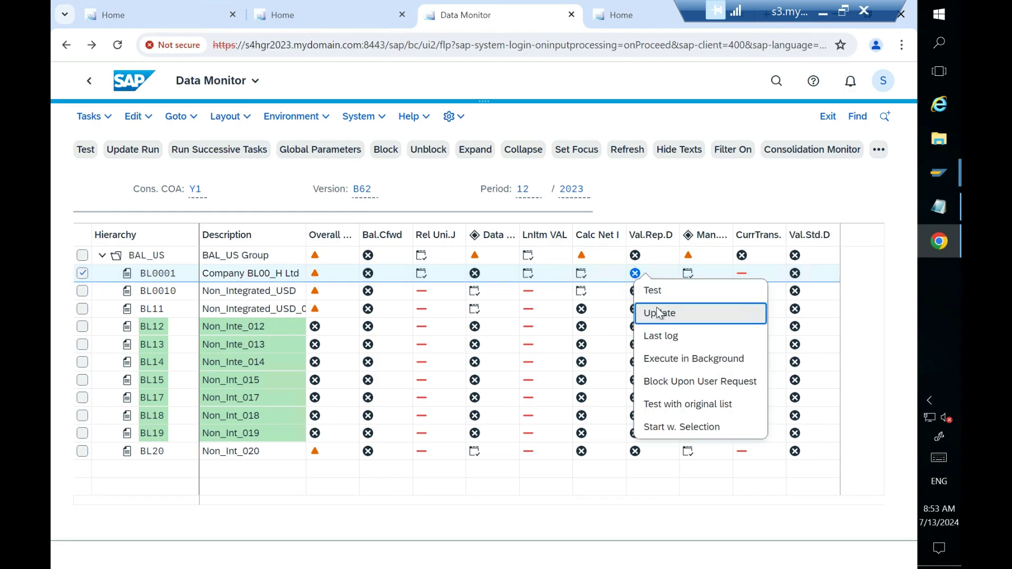
pyautogui.click(691, 314)
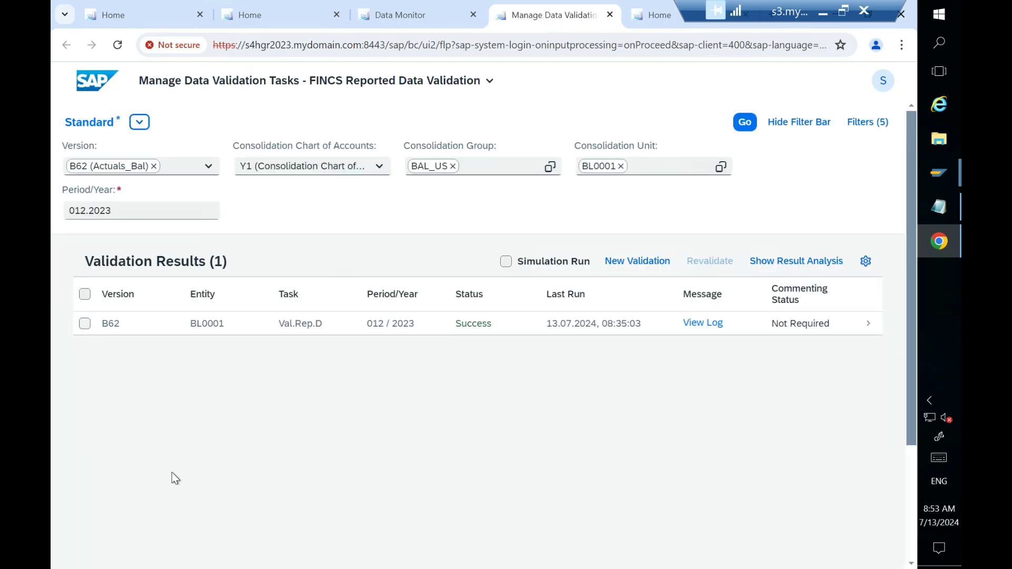
# - Open the update run's result details for unit BL0001 and include Success results in the result filter
pyautogui.click(84, 324)
pyautogui.click(871, 326)
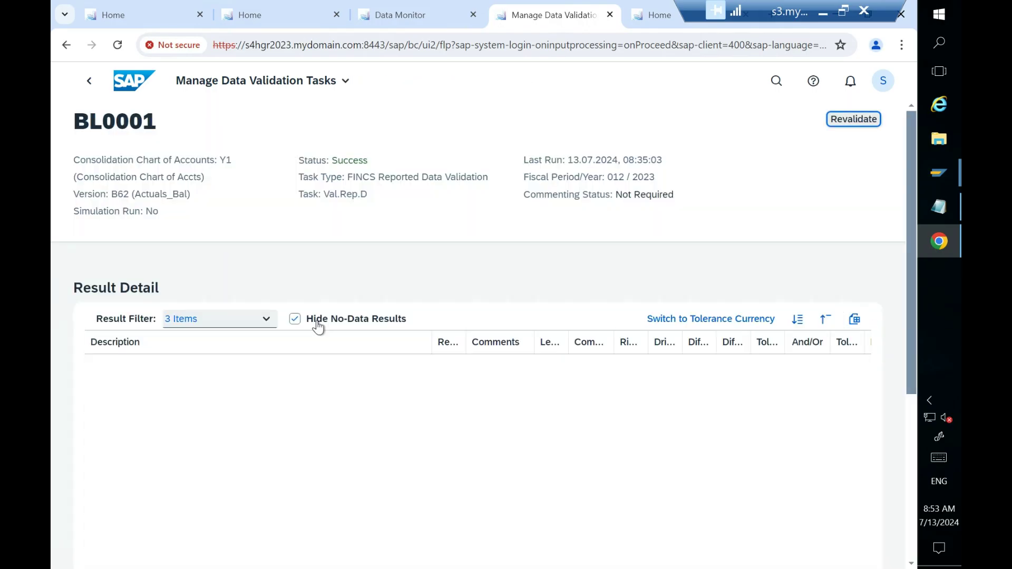
pyautogui.click(266, 318)
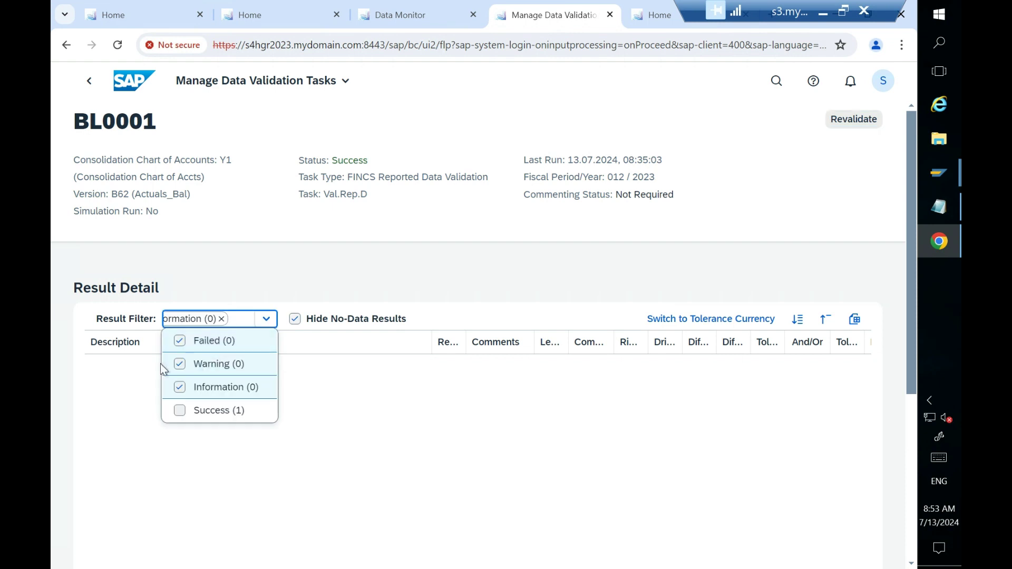
pyautogui.click(170, 415)
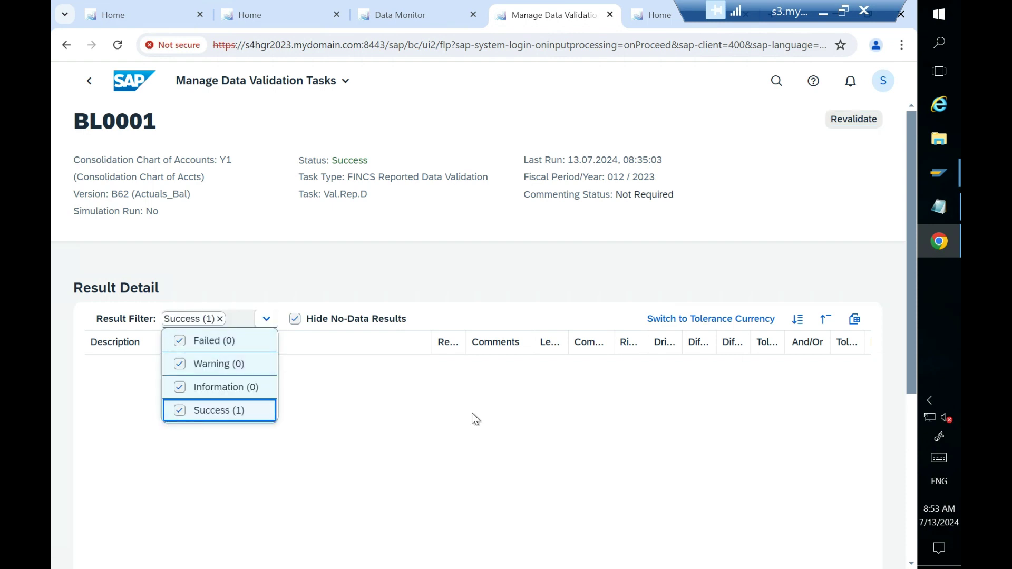
pyautogui.click(760, 403)
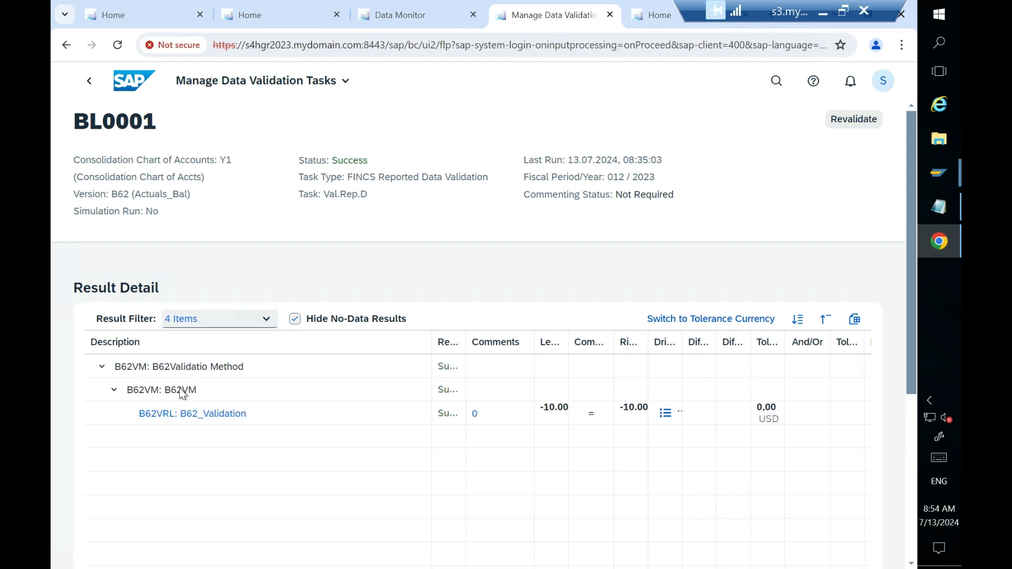
# - Remove Success from the result filter and return to the Data Monitor to check the Val.Rep.D status of BL0001
pyautogui.click(266, 319)
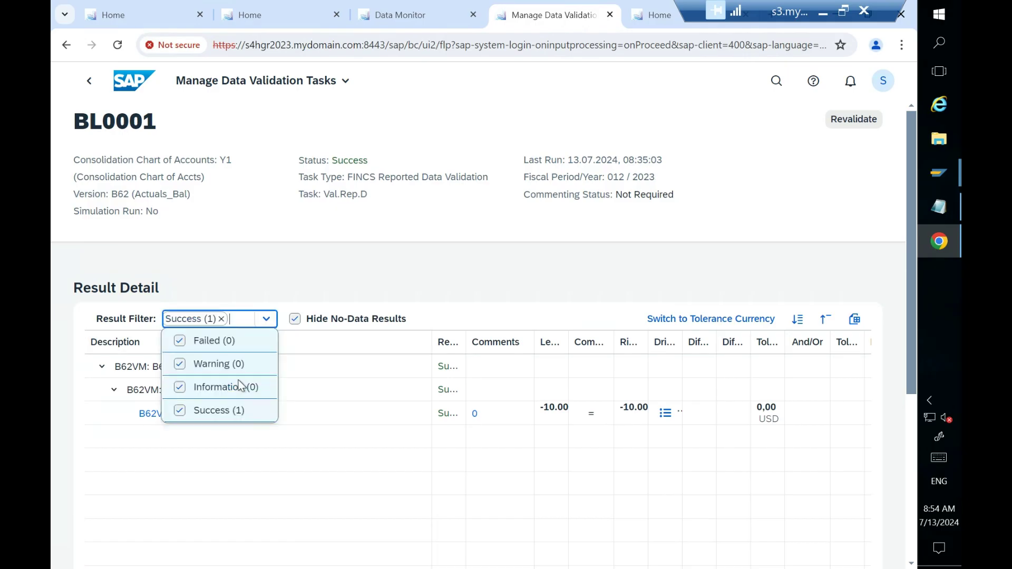
pyautogui.click(177, 412)
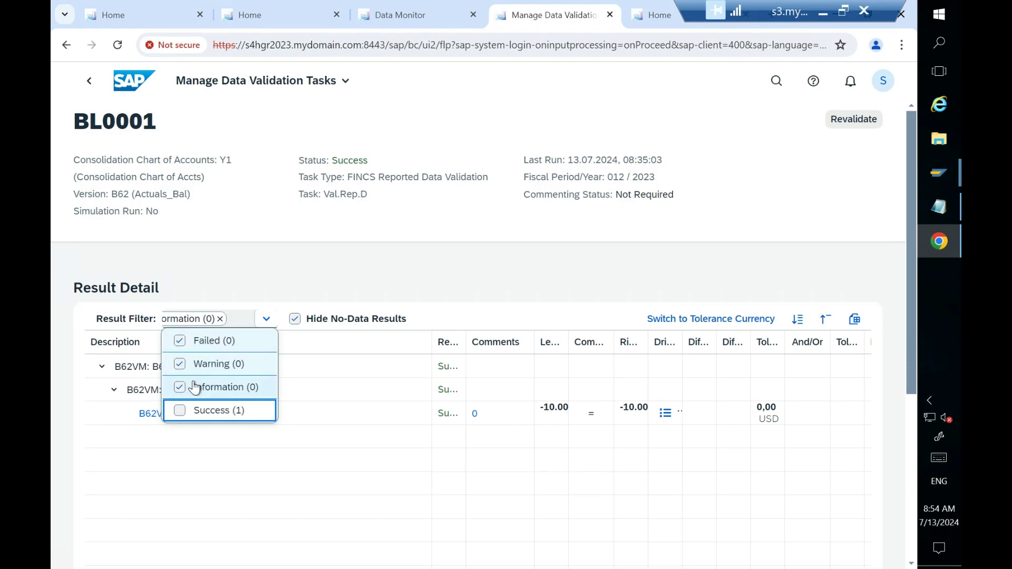
pyautogui.click(354, 289)
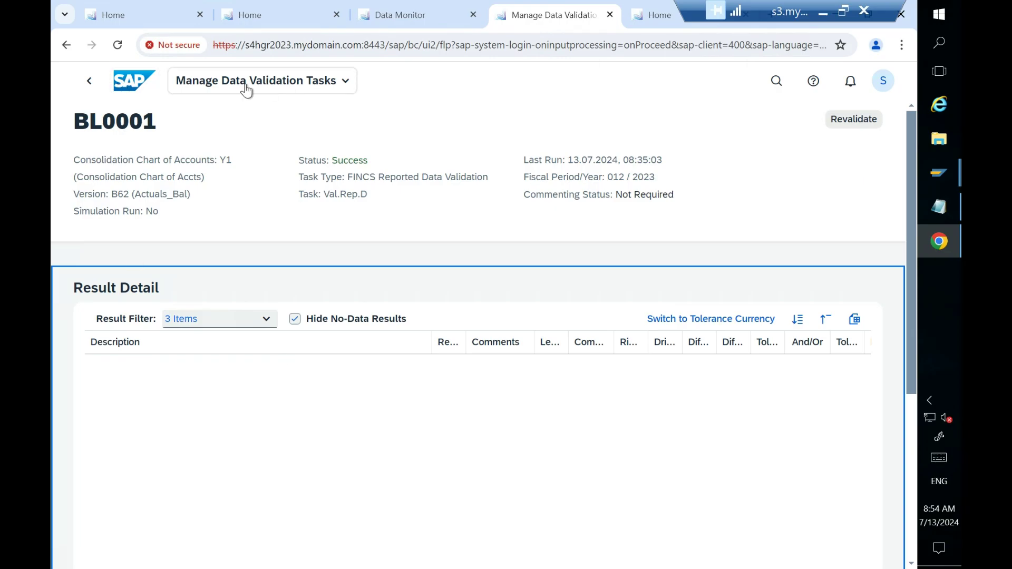
pyautogui.click(419, 16)
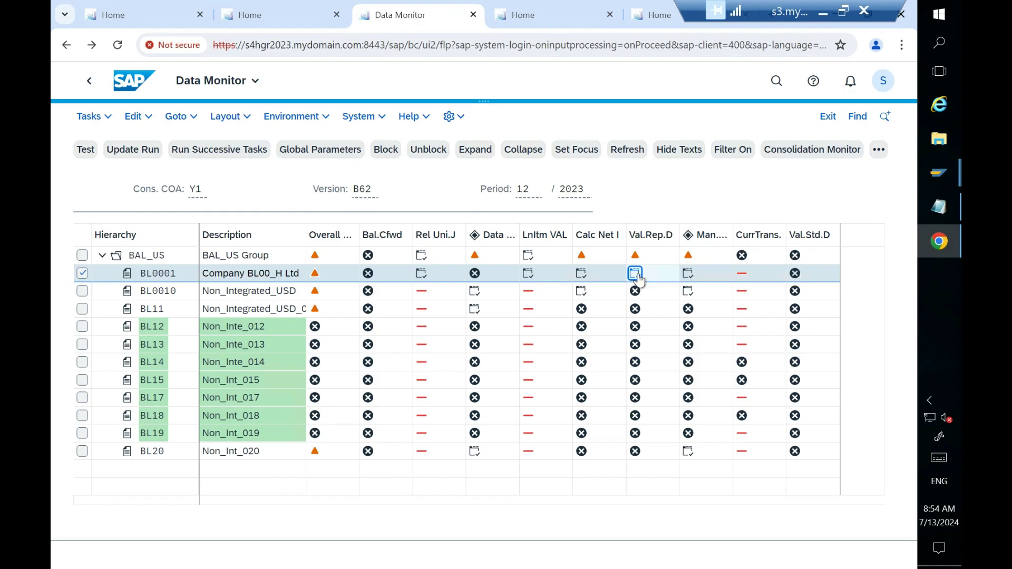
# - Open Assign Validation Methods from the Consolidation Settings apps in the first session, and review the BAL_US units in the Data Monitor
pyautogui.click(146, 15)
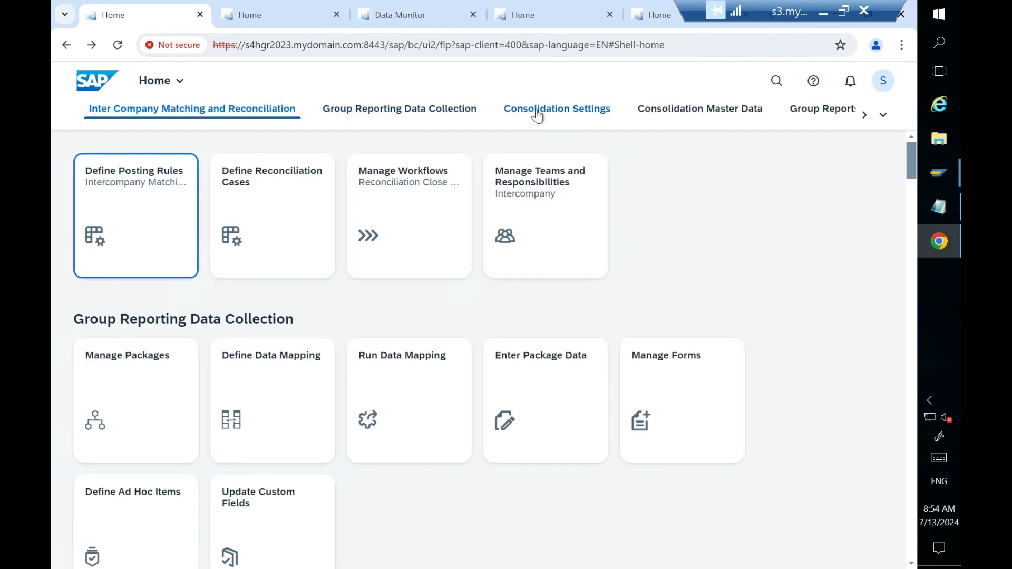
pyautogui.click(537, 115)
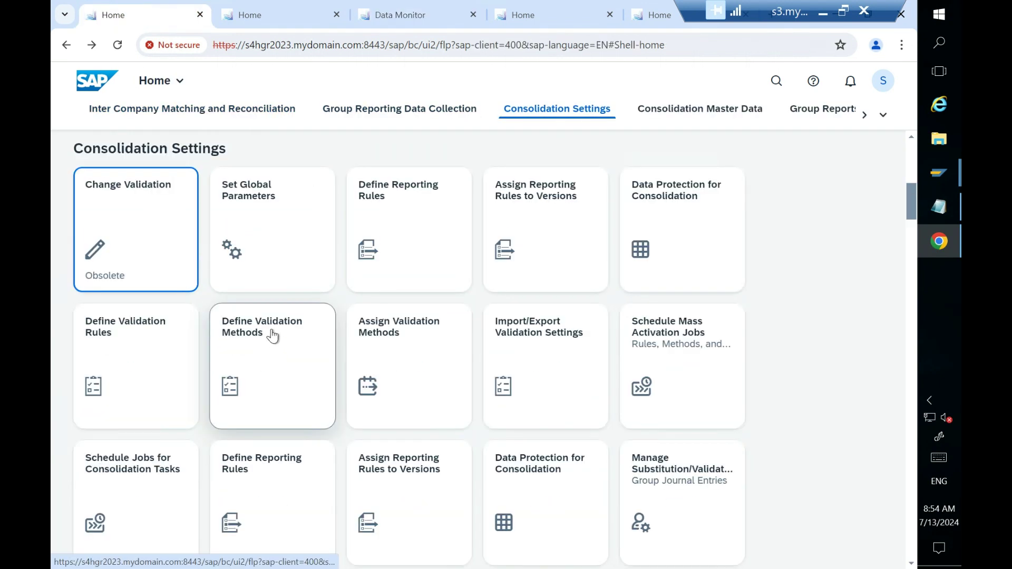
pyautogui.click(391, 336)
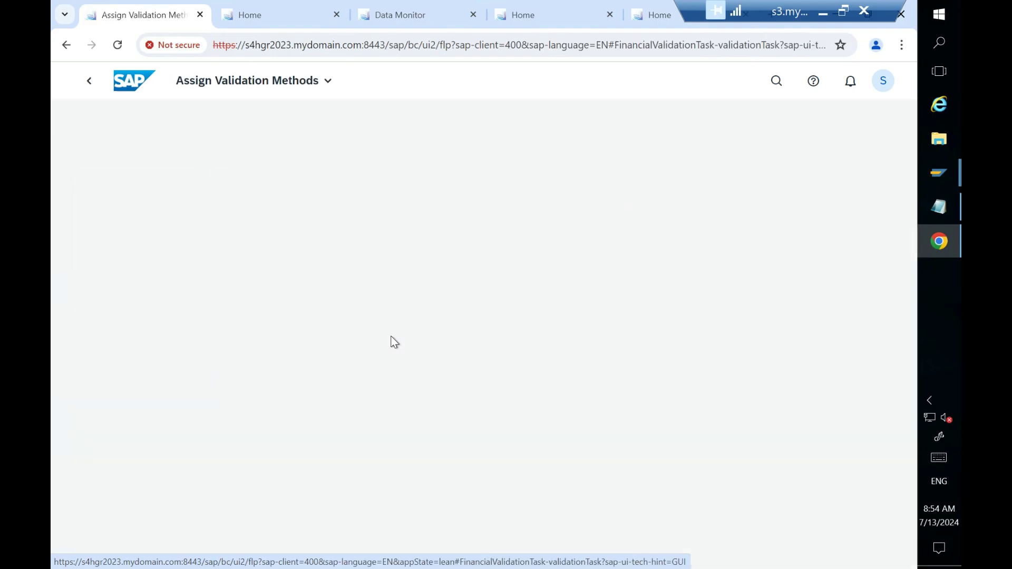
pyautogui.click(420, 16)
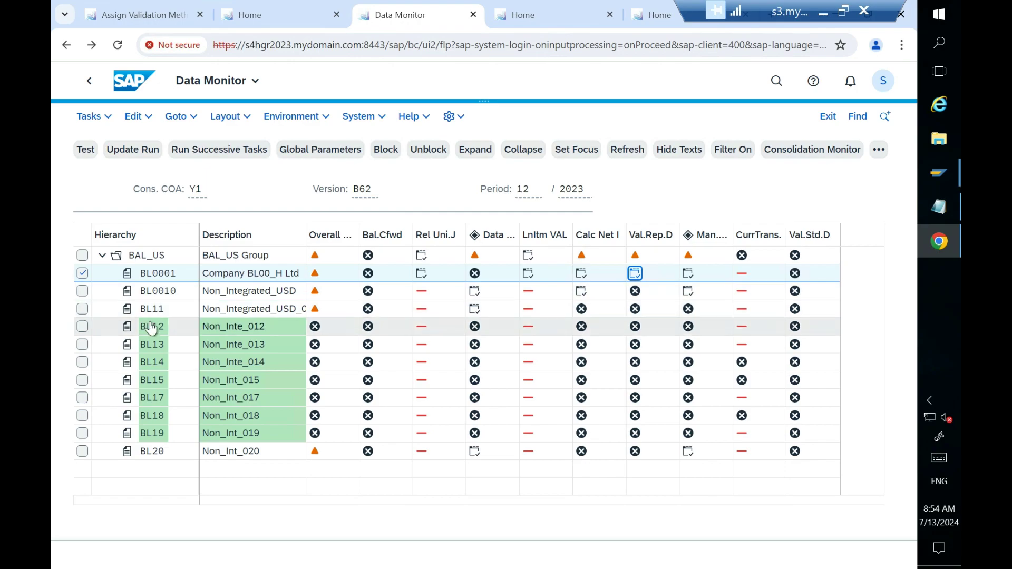
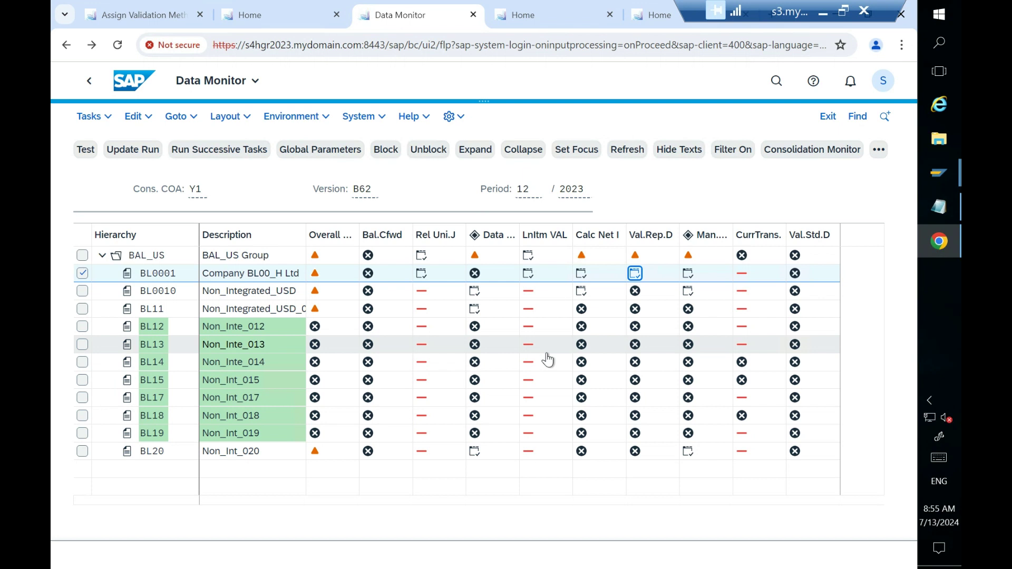
# - Open task 1080, Reported Data Validation, in change mode in Assign Validation Methods
pyautogui.click(130, 4)
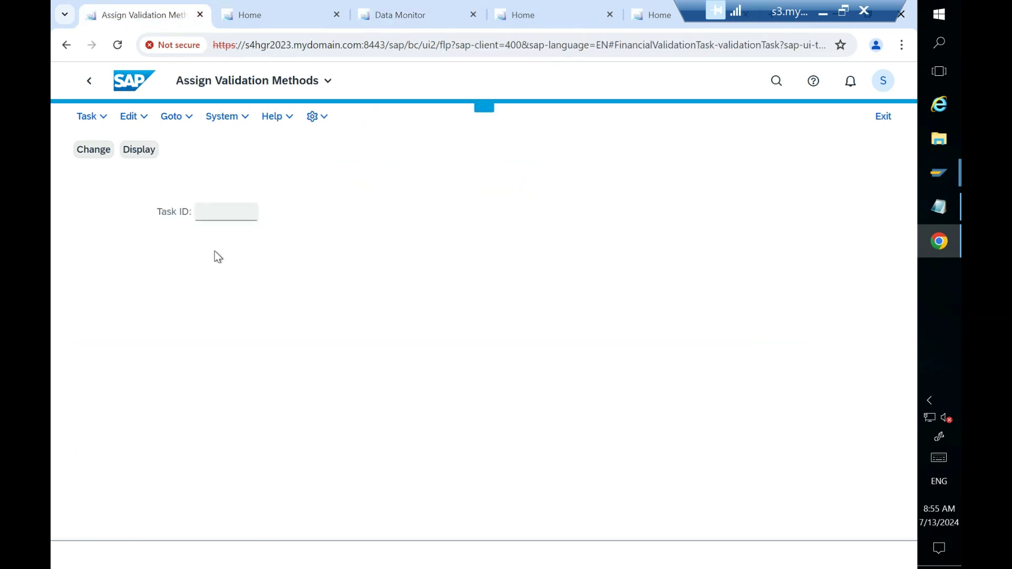
pyautogui.click(210, 211)
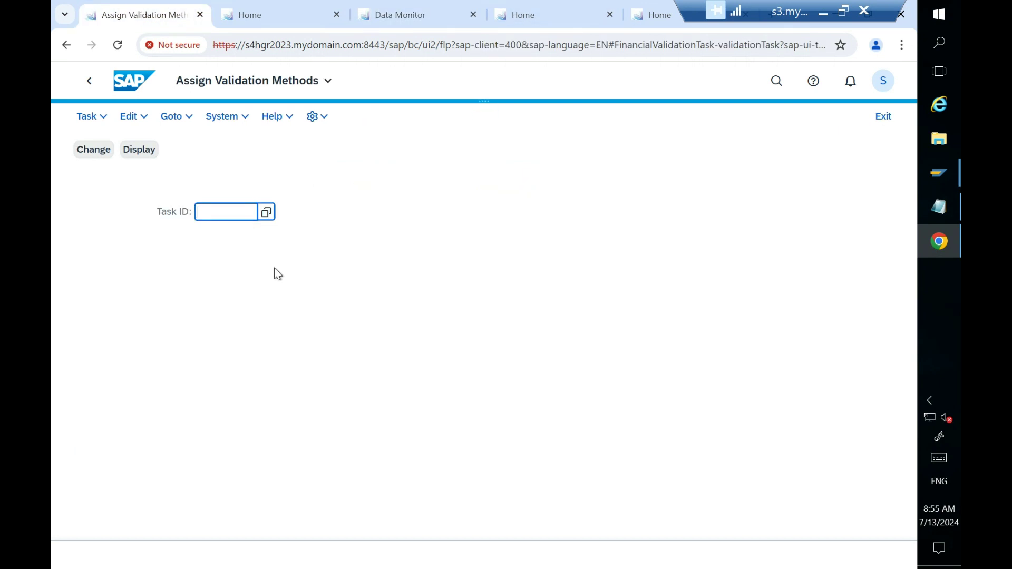
pyautogui.press('F4')
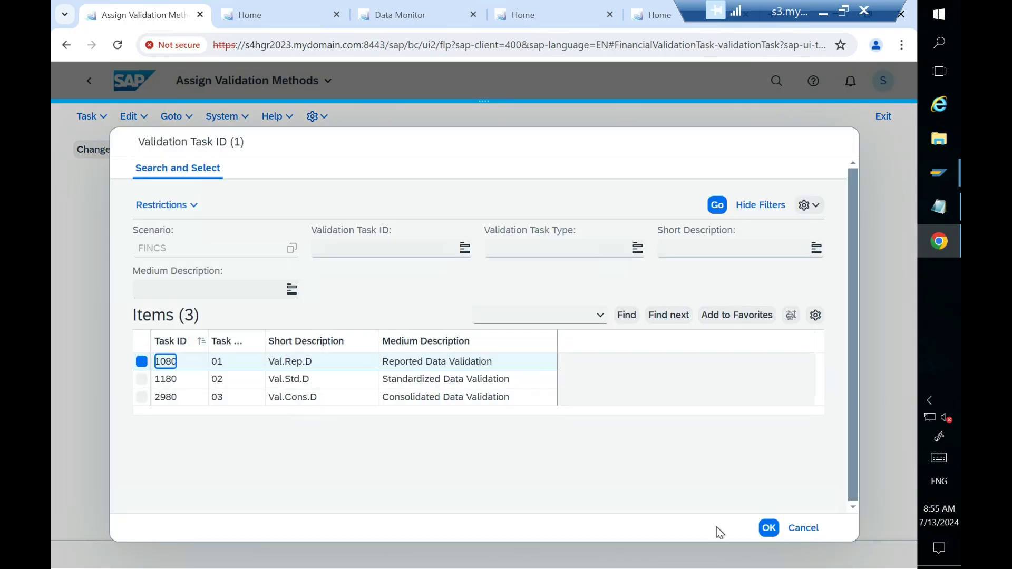
pyautogui.click(768, 528)
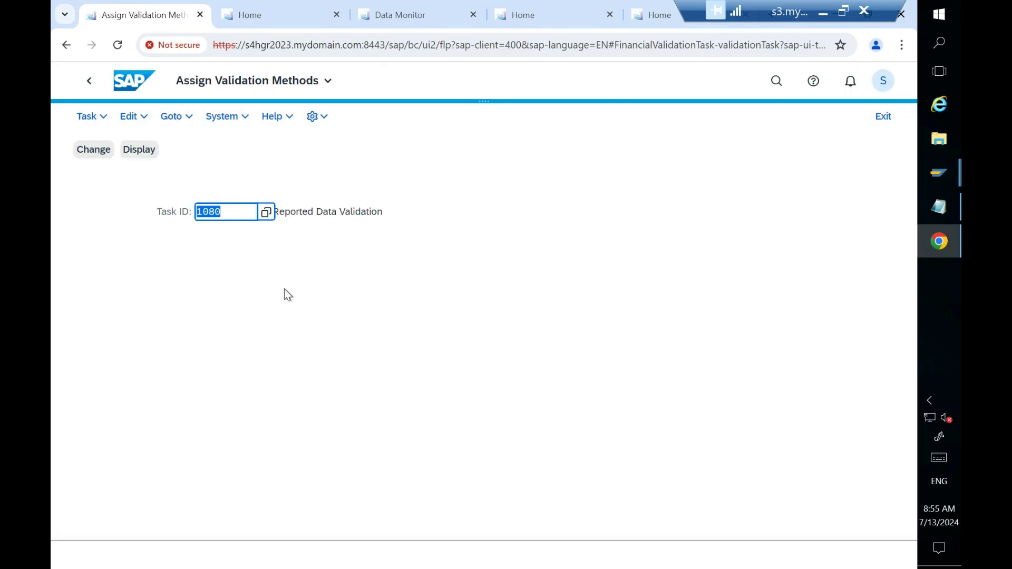
pyautogui.click(91, 151)
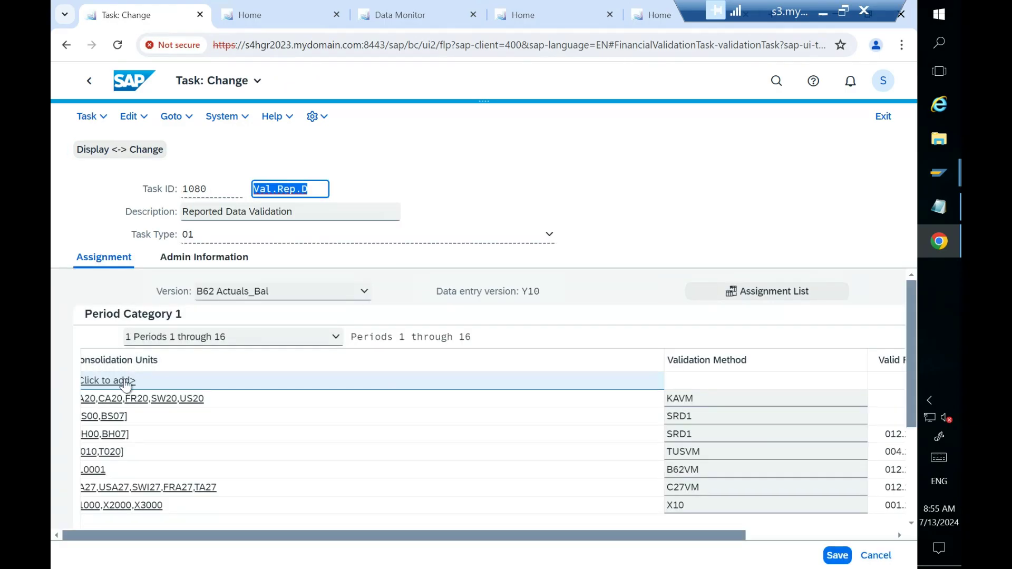
# - Start a new consolidation unit assignment for task 1080 with the valid-from period 012.2023
pyautogui.click(126, 382)
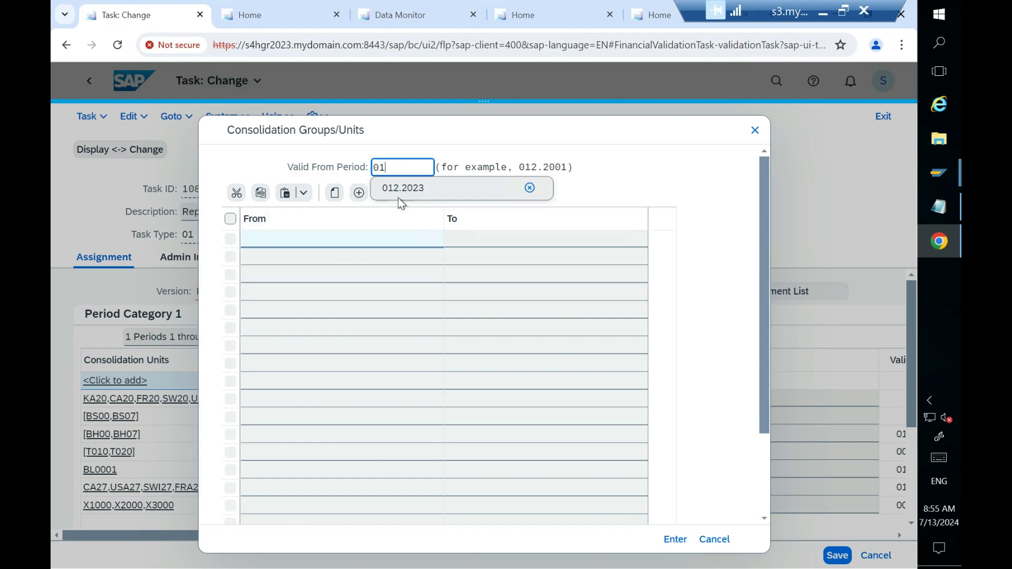
pyautogui.click(405, 189)
pyautogui.click(357, 240)
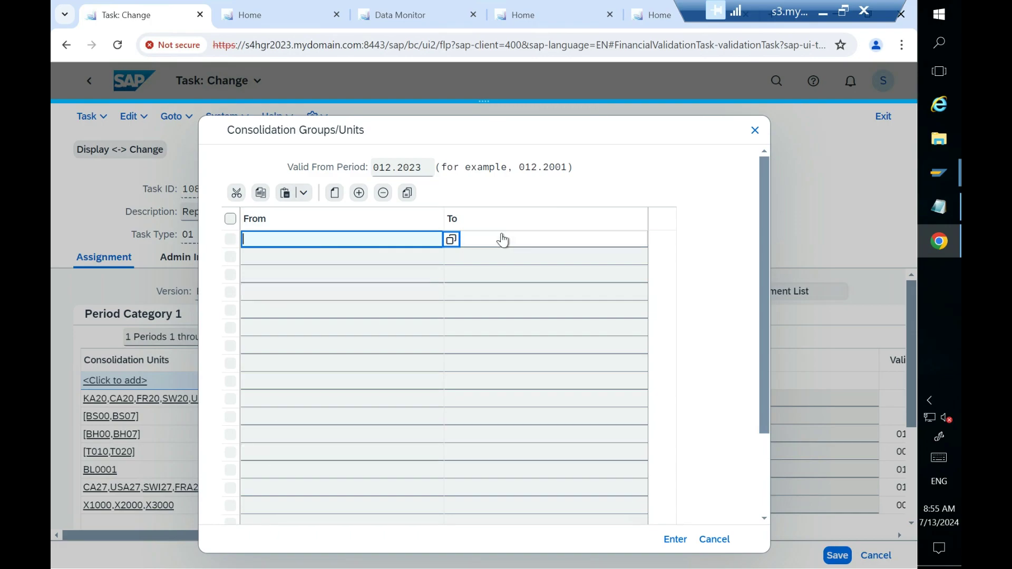
# - Check the BAL_US units in the Data Monitor, close the two spare Home sessions, and return to the task 1080 assignment
pyautogui.click(398, 11)
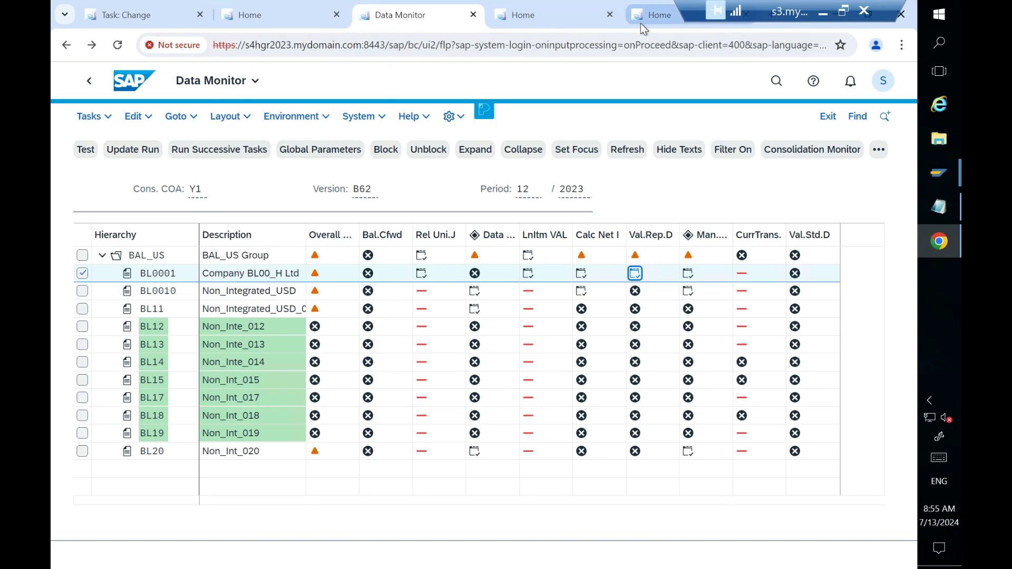
pyautogui.click(659, 23)
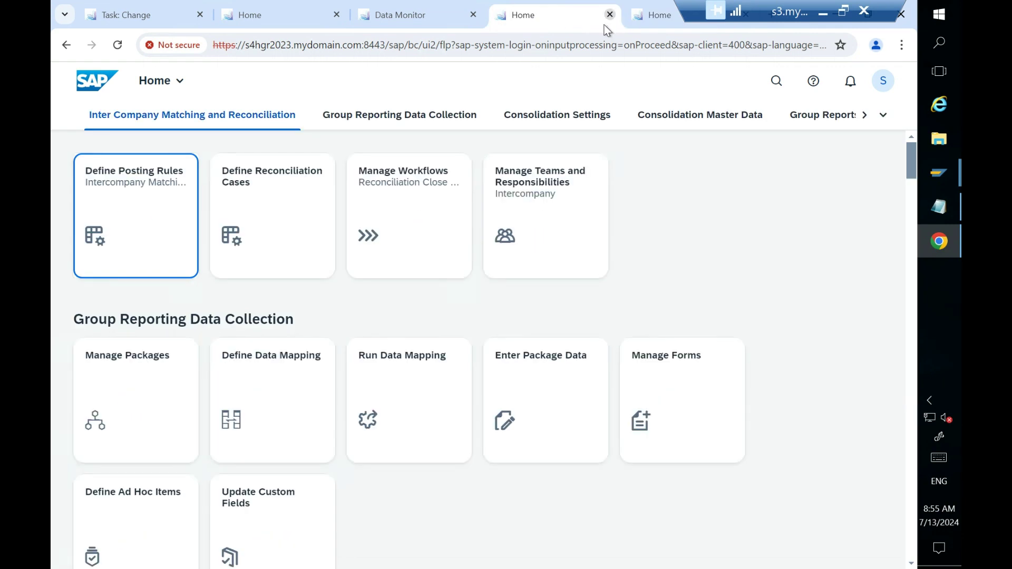
pyautogui.click(609, 15)
pyautogui.click(610, 15)
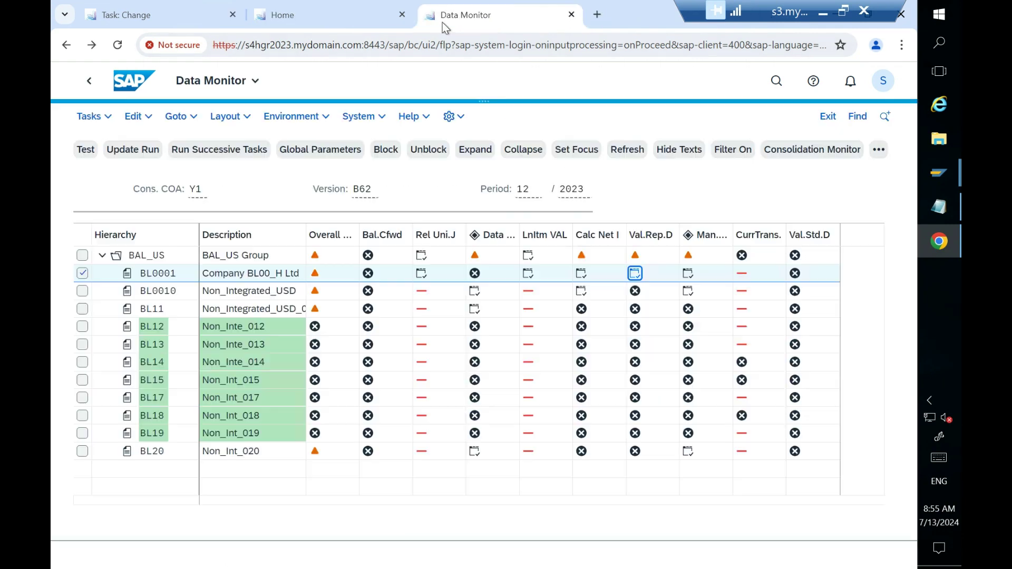
pyautogui.click(302, 21)
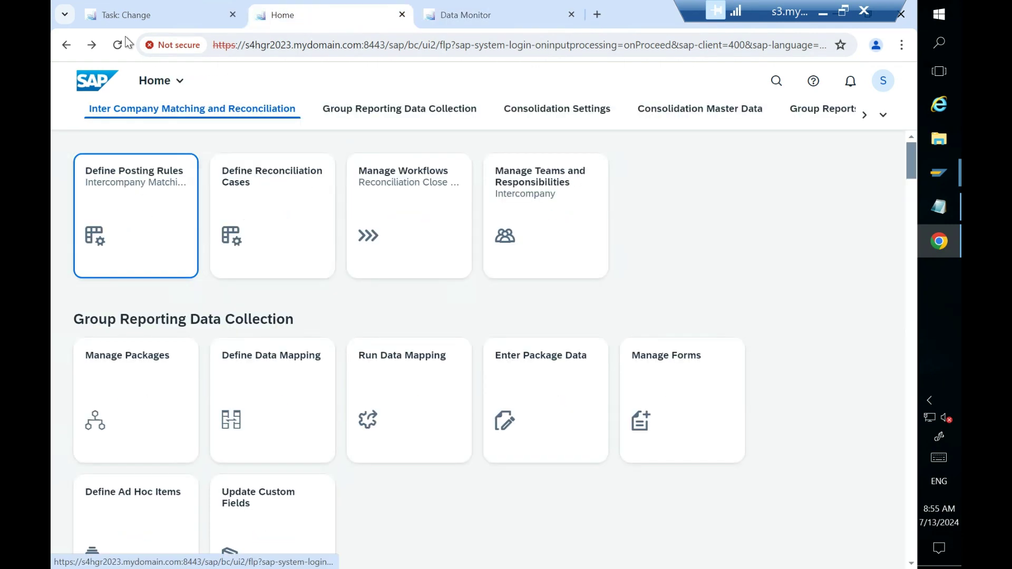
pyautogui.click(115, 15)
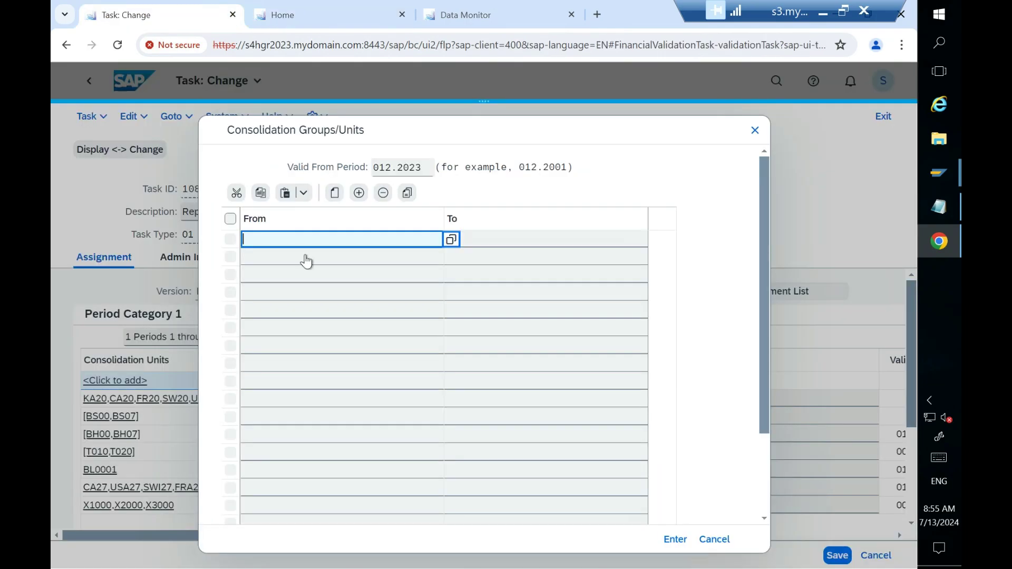
# - Open the list of available consolidation units for the first From entry and browse it
pyautogui.click(451, 240)
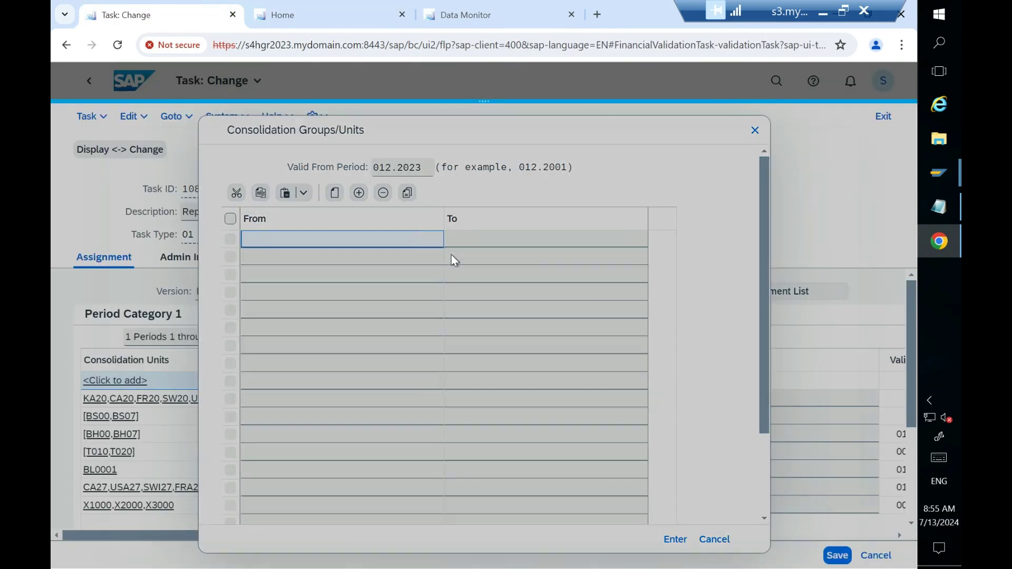
pyautogui.scroll(-5, 180, 376)
pyautogui.scroll(-8, 180, 379)
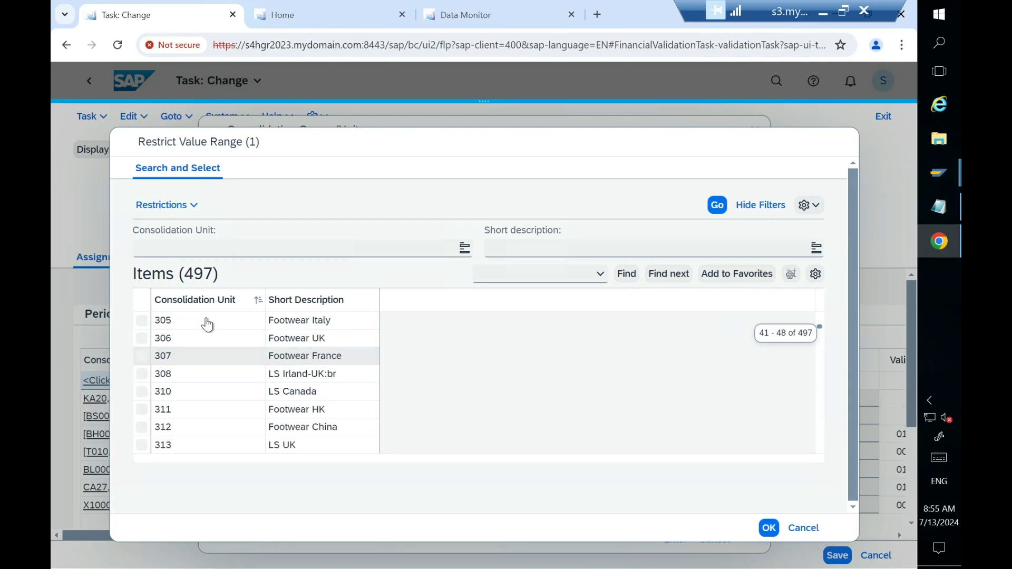
# - Try to filter the consolidation unit list by BL, and reload the full list without the filter
pyautogui.click(232, 247)
pyautogui.write('bL')
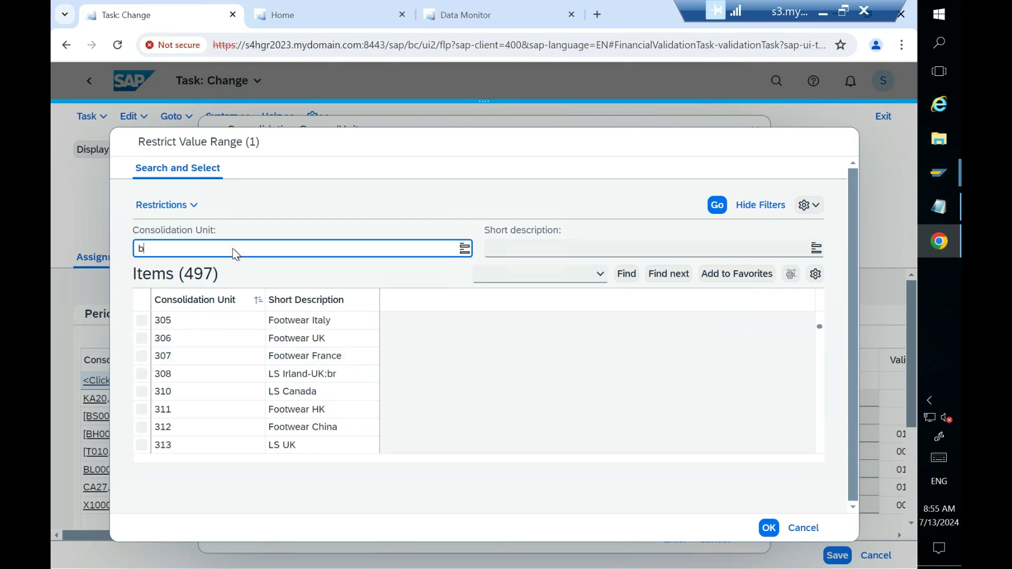
pyautogui.press('BackSpace')
pyautogui.press('BackSpace')
pyautogui.write('BL')
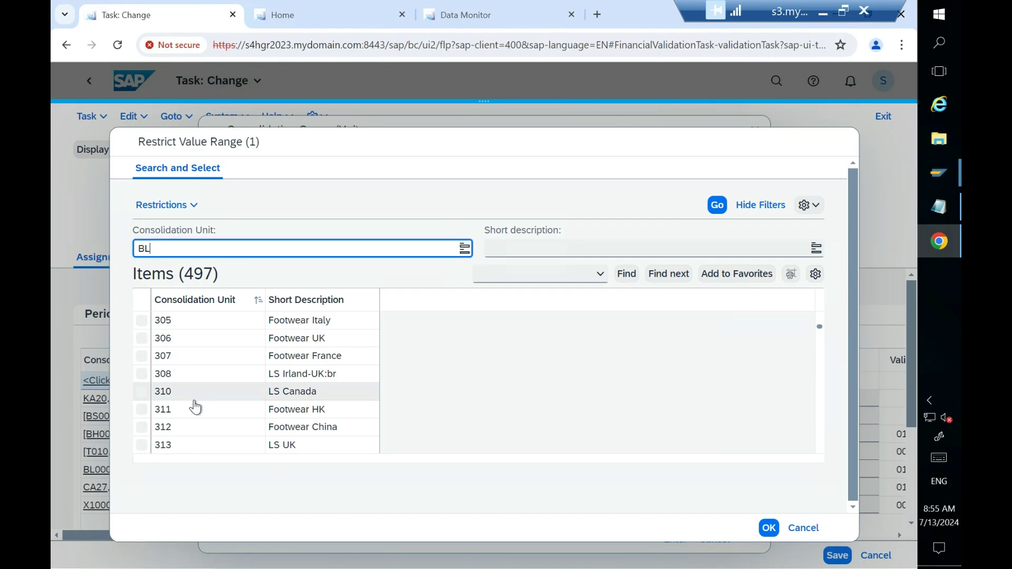
pyautogui.click(716, 211)
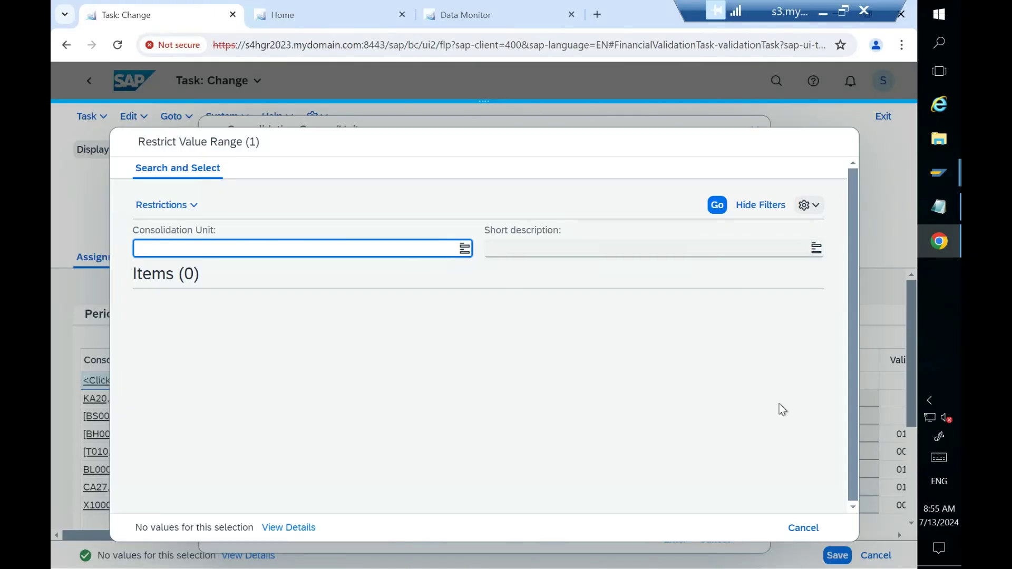
pyautogui.click(718, 207)
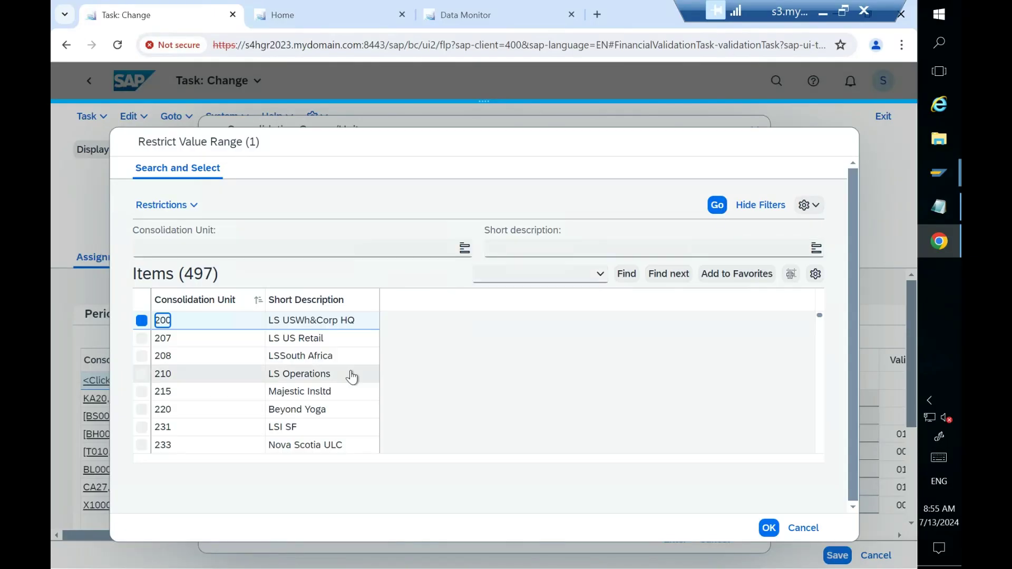
# - Find and select consolidation unit BL0010 in the full unit list
pyautogui.scroll(-15, 221, 369)
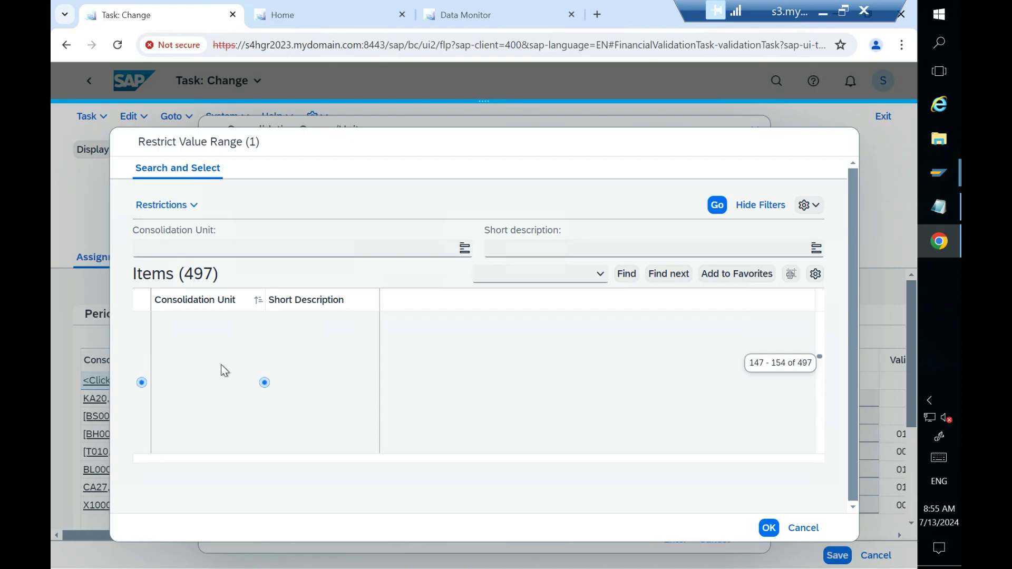
pyautogui.scroll(-10, 221, 371)
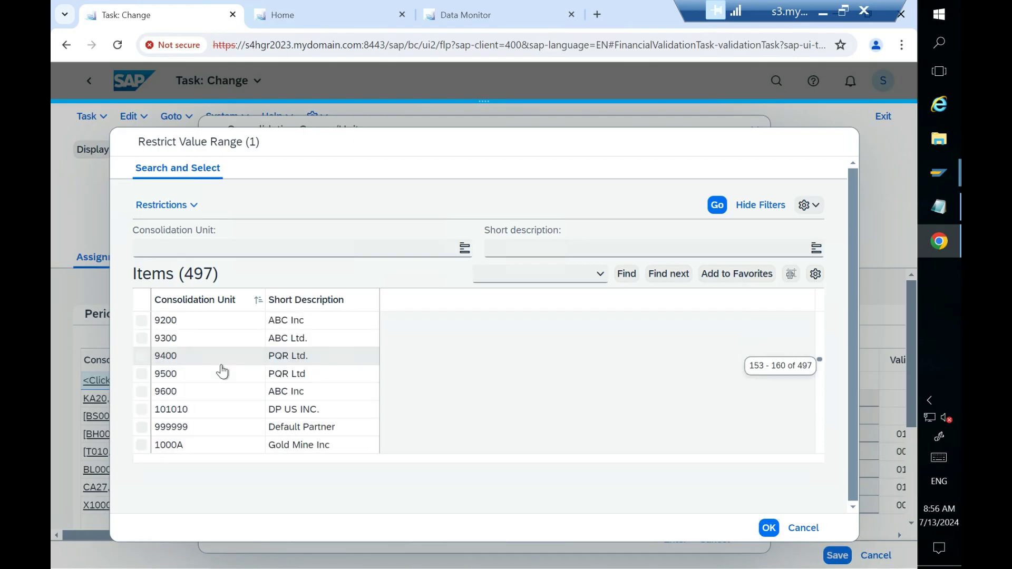
pyautogui.scroll(-6, 222, 371)
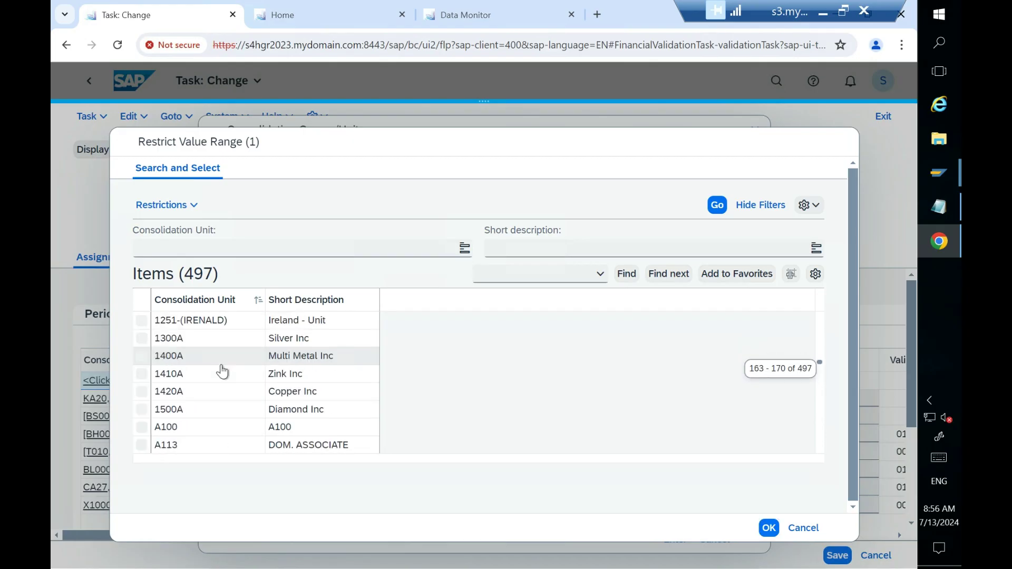
pyautogui.scroll(-8, 222, 371)
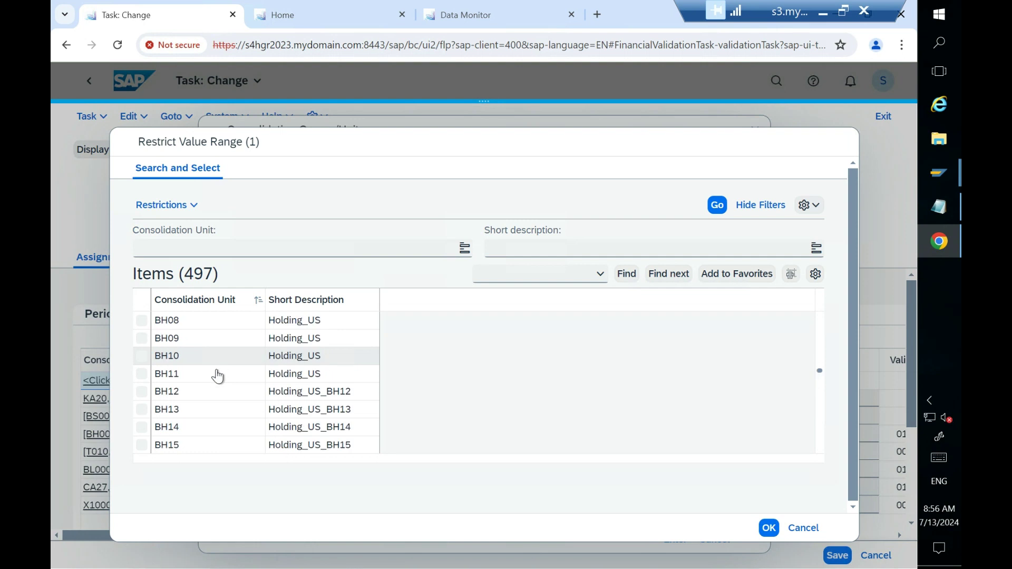
pyautogui.scroll(-1, 206, 389)
pyautogui.scroll(-2, 204, 392)
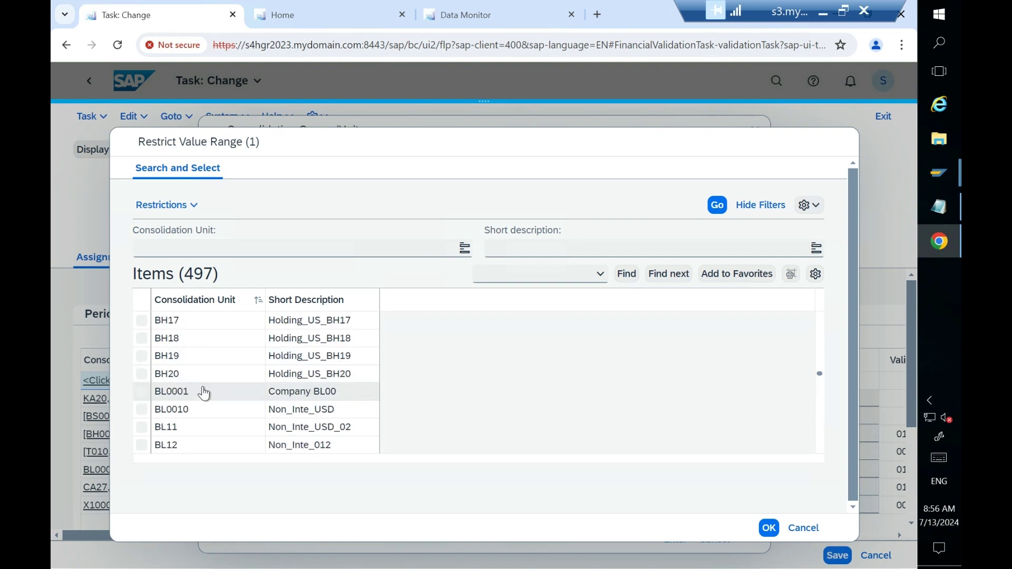
pyautogui.click(142, 411)
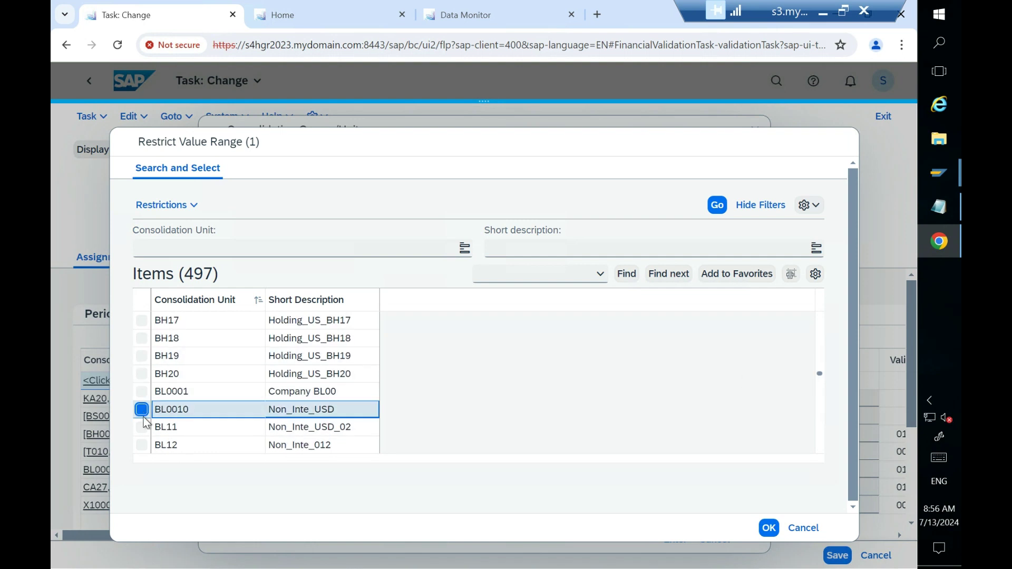
# - Browse the units following BL0010, keep BL0010 selected, and accept it as the first From entry
pyautogui.scroll(-1, 143, 433)
pyautogui.click(142, 374)
pyautogui.click(140, 393)
pyautogui.click(142, 357)
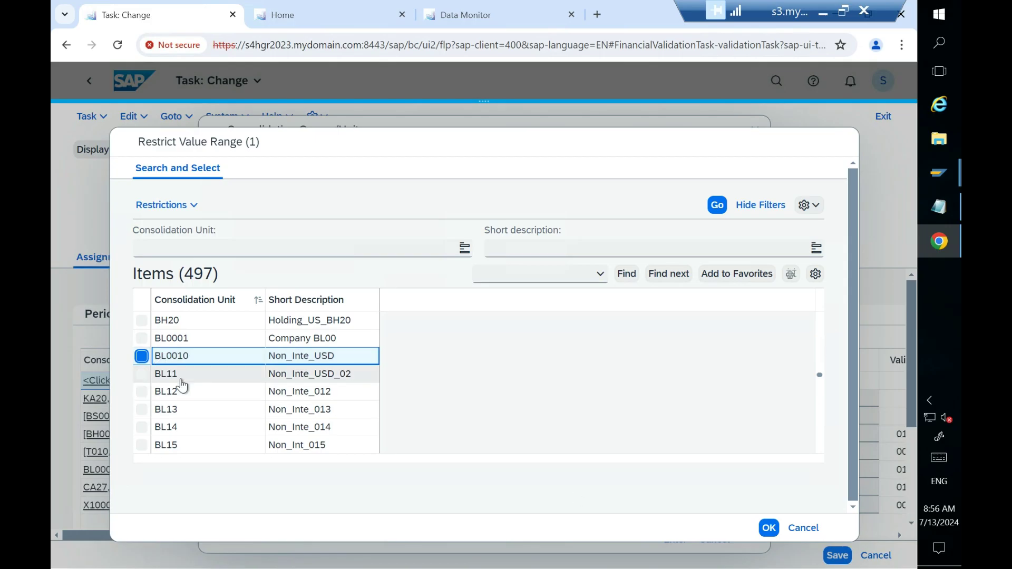
pyautogui.scroll(-2, 196, 406)
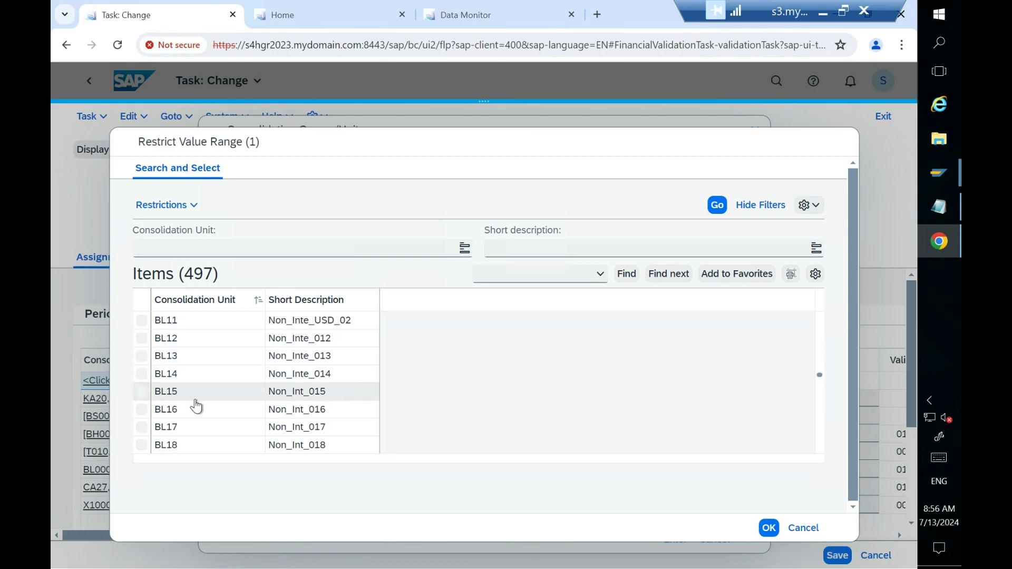
pyautogui.scroll(2, 196, 405)
pyautogui.scroll(2, 196, 405)
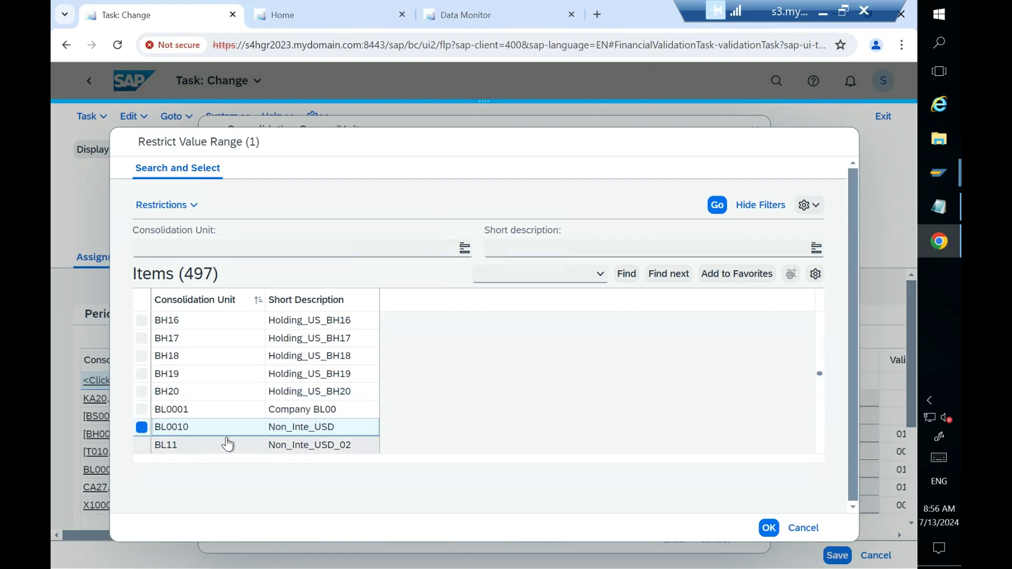
pyautogui.click(769, 528)
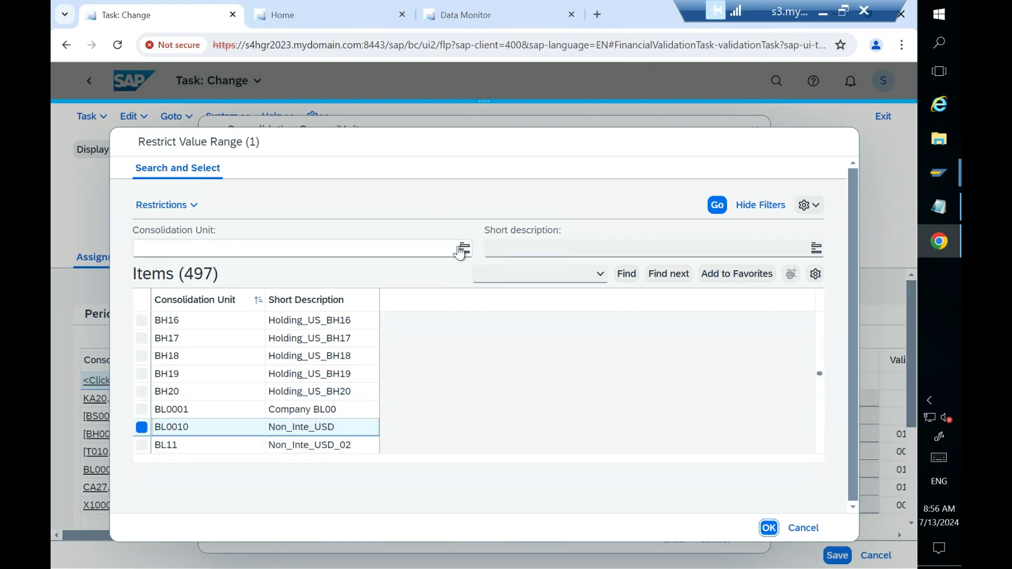
# - Add the unit range BL11 to BL20 as the second entry, checking the Data Monitor units, and confirm the assignment
pyautogui.click(393, 258)
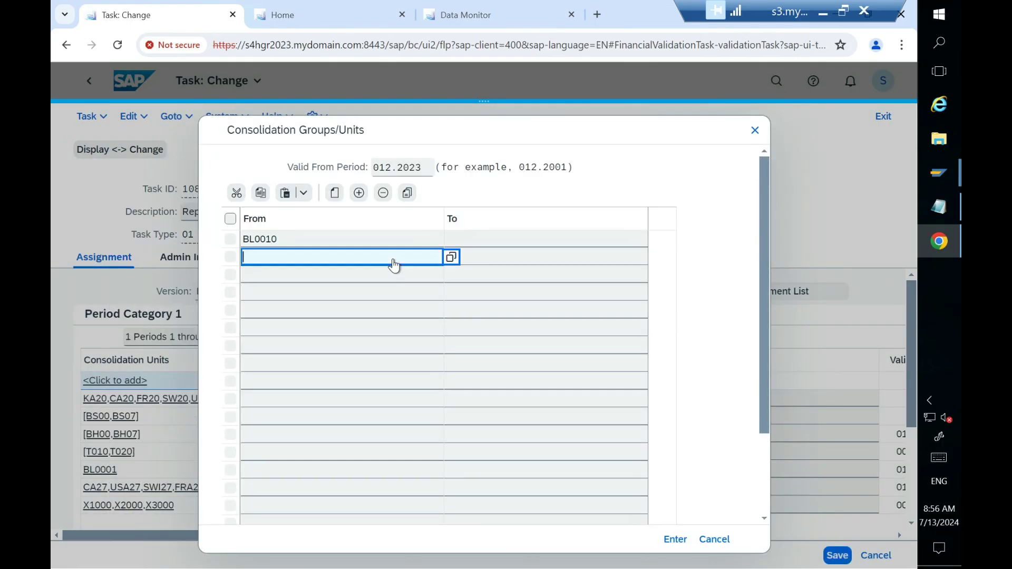
pyautogui.write('BL11')
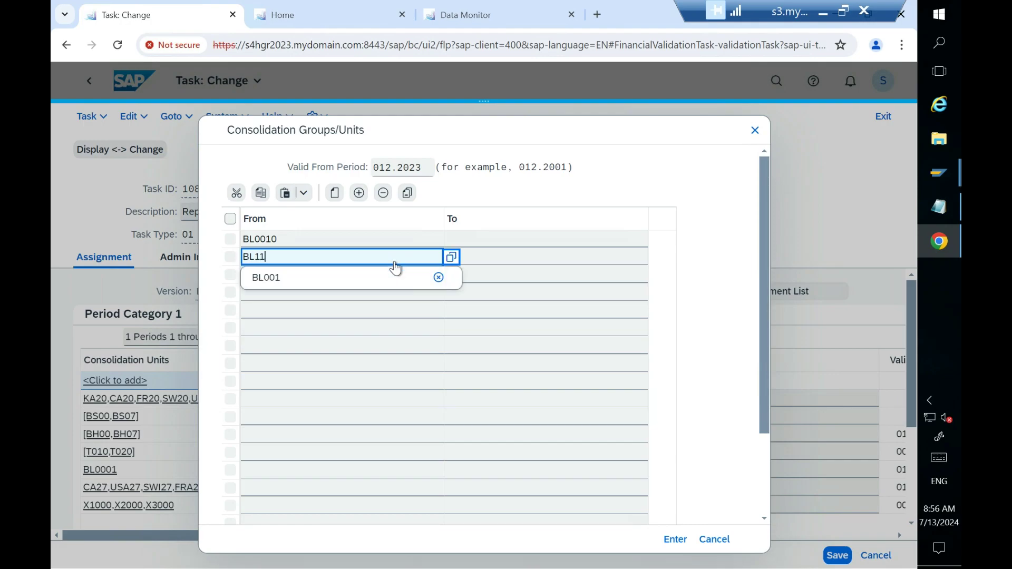
pyautogui.click(490, 16)
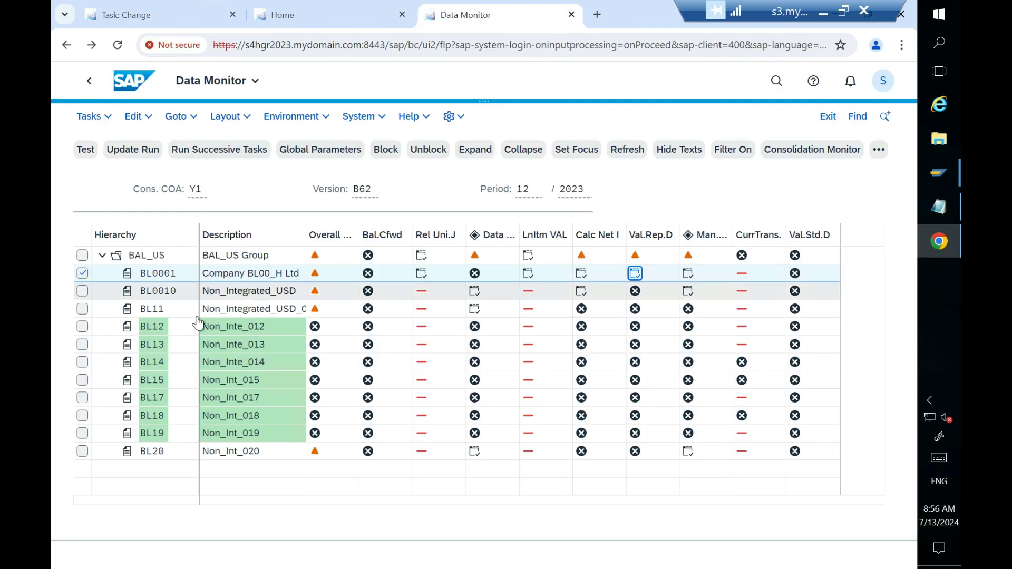
pyautogui.click(371, 24)
pyautogui.click(216, 21)
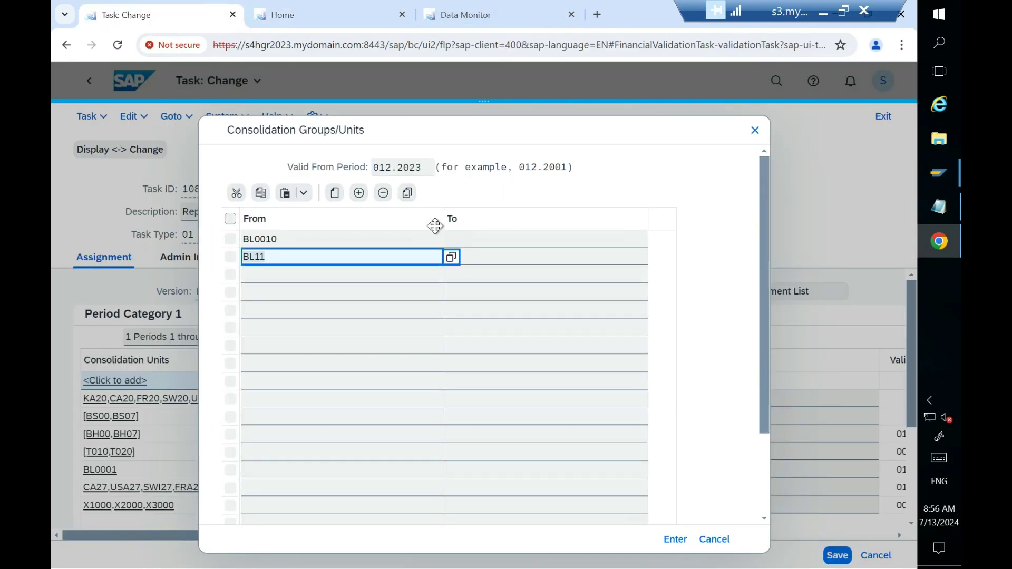
pyautogui.click(486, 266)
pyautogui.write('BL20')
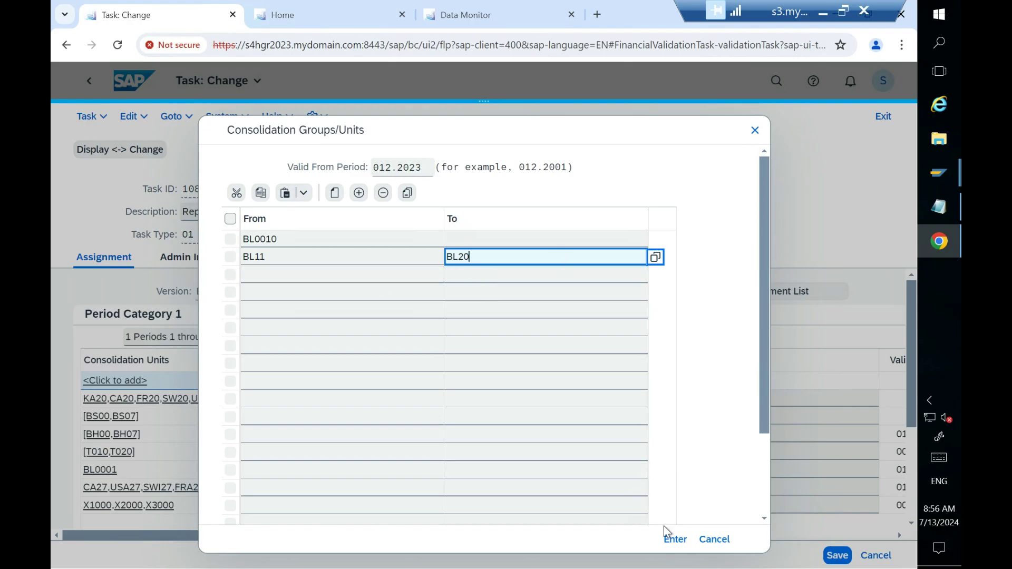
pyautogui.click(676, 538)
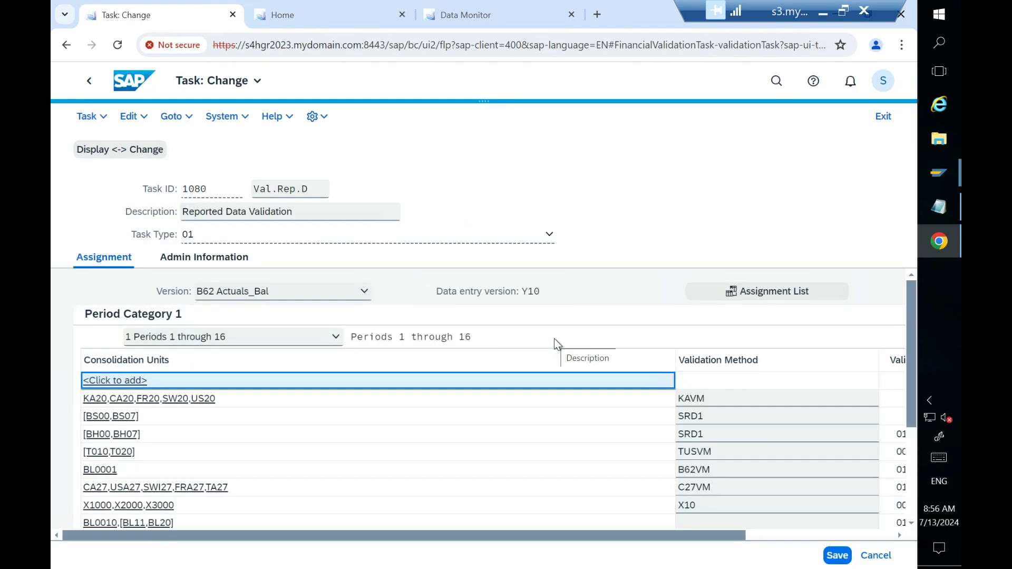
# - Assign validation method B62VM to the new BL0010,[BL11,BL20] entry and check its valid-from period
pyautogui.moveTo(722, 538); pyautogui.dragTo(592, 537)
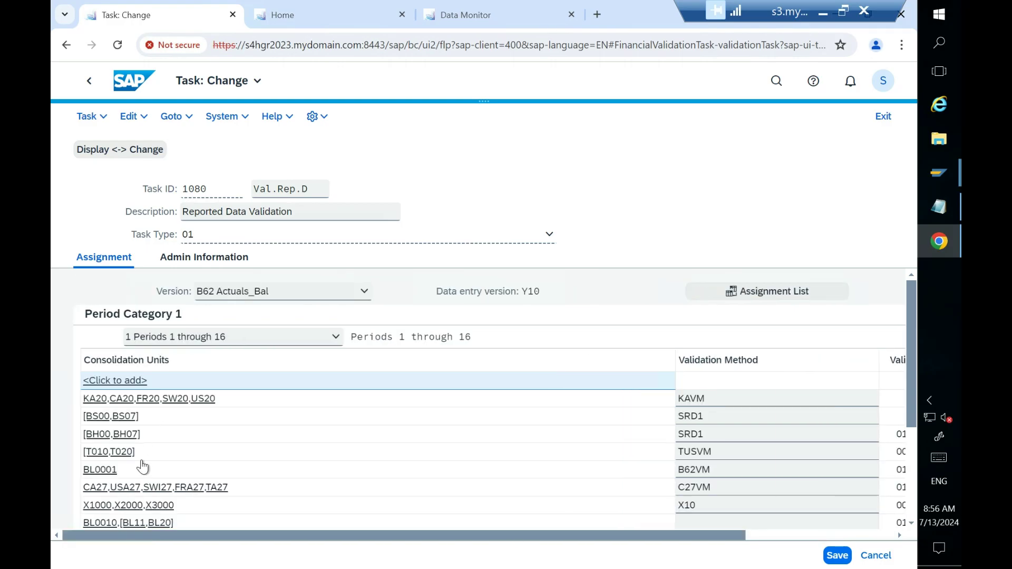
pyautogui.scroll(-2, 142, 467)
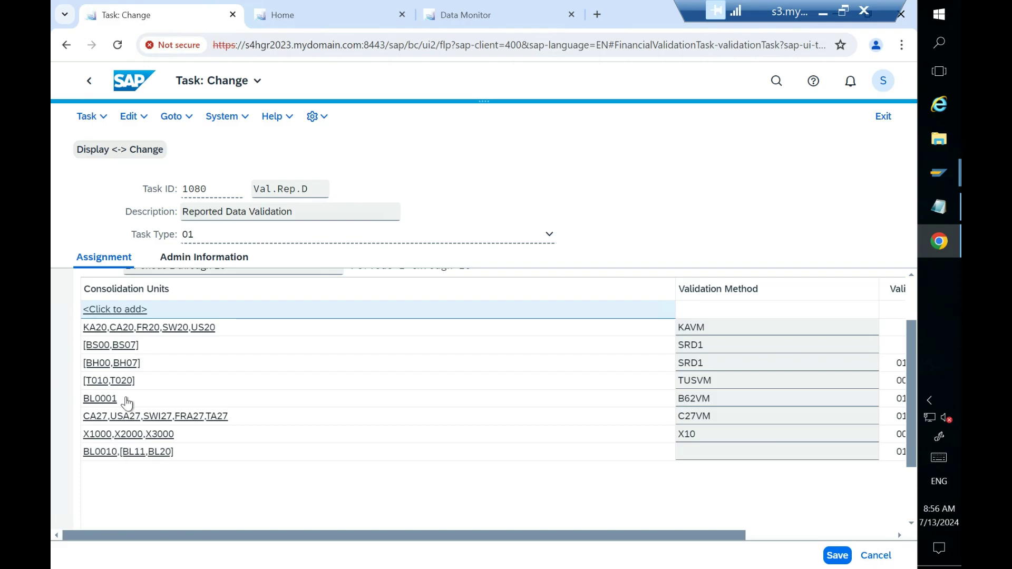
pyautogui.click(689, 456)
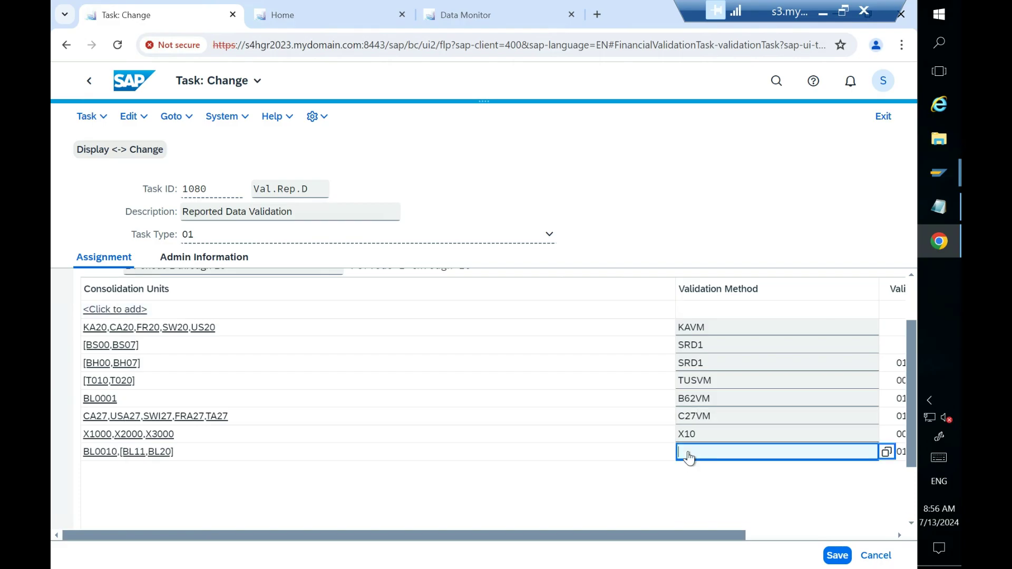
pyautogui.click(885, 453)
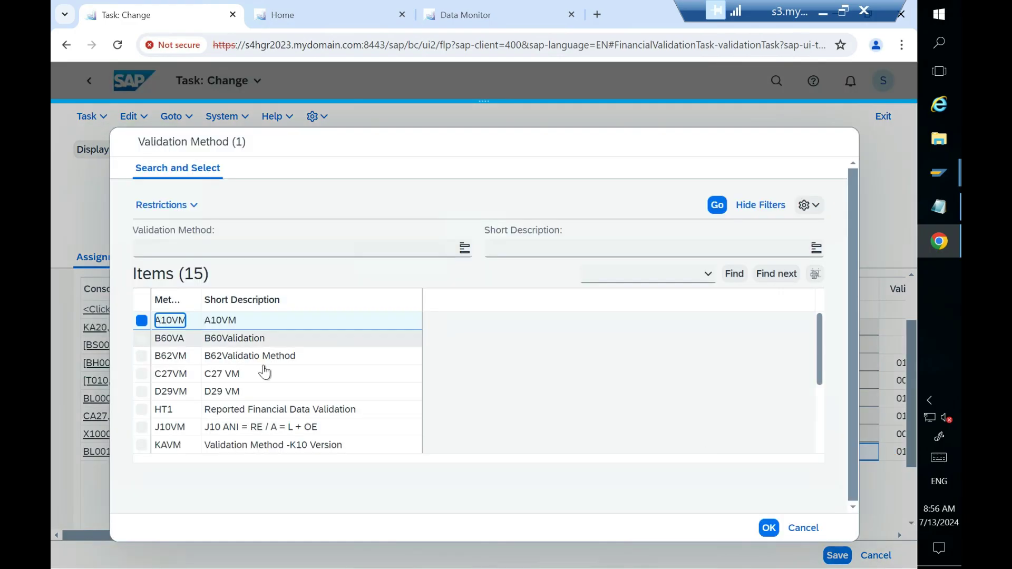
pyautogui.click(152, 354)
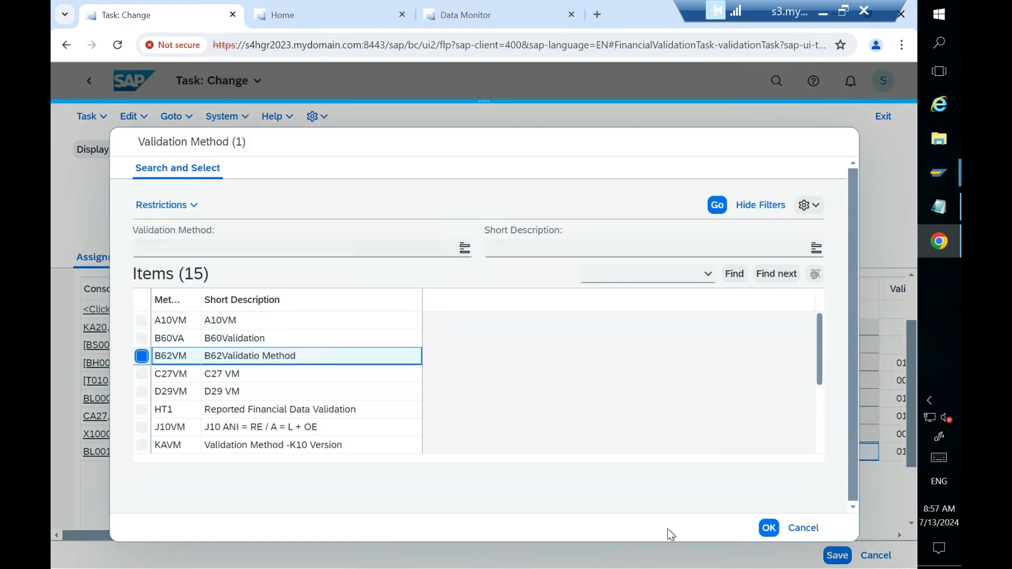
pyautogui.click(768, 530)
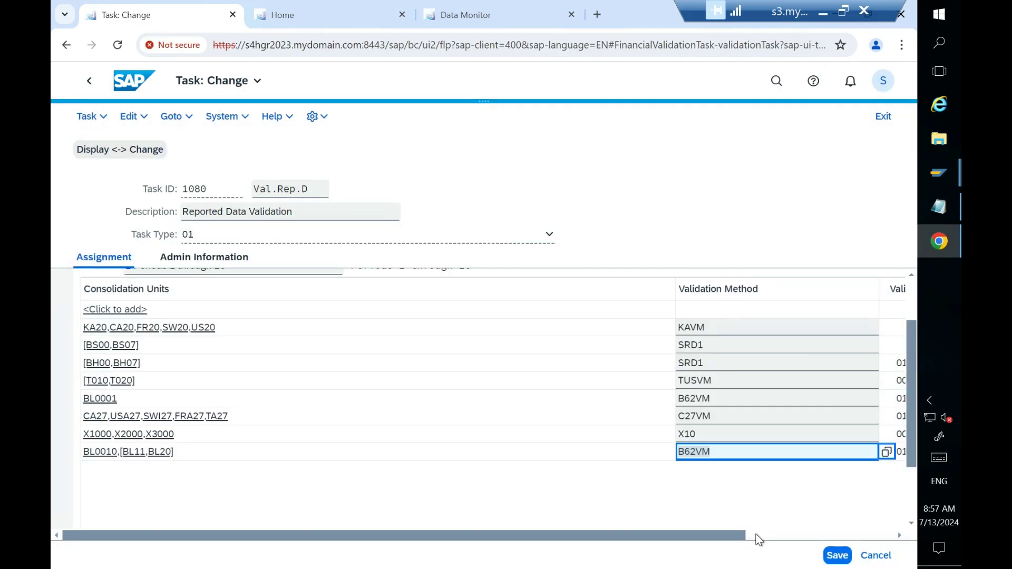
pyautogui.moveTo(741, 535); pyautogui.dragTo(866, 525)
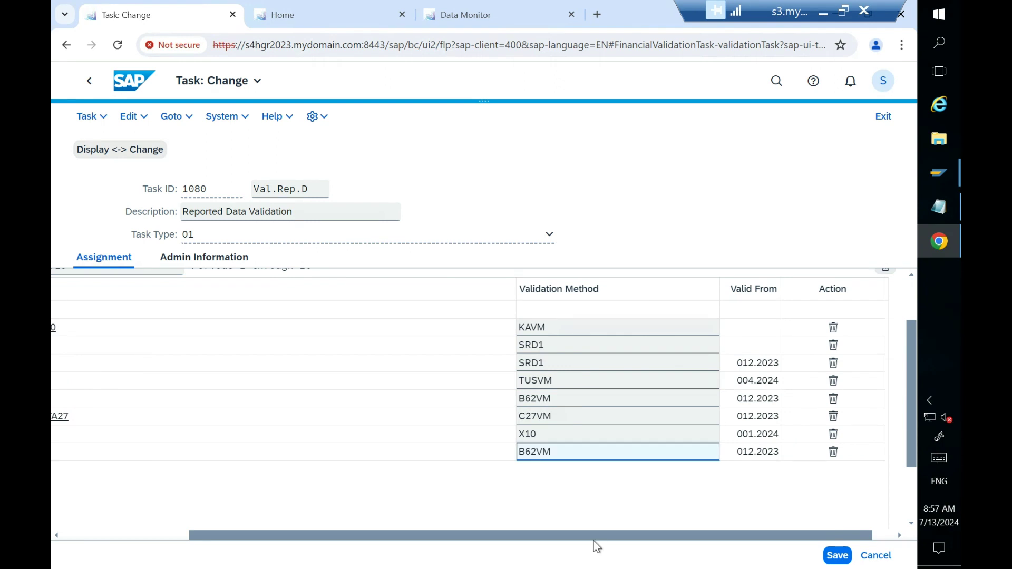
pyautogui.moveTo(593, 540); pyautogui.dragTo(348, 539)
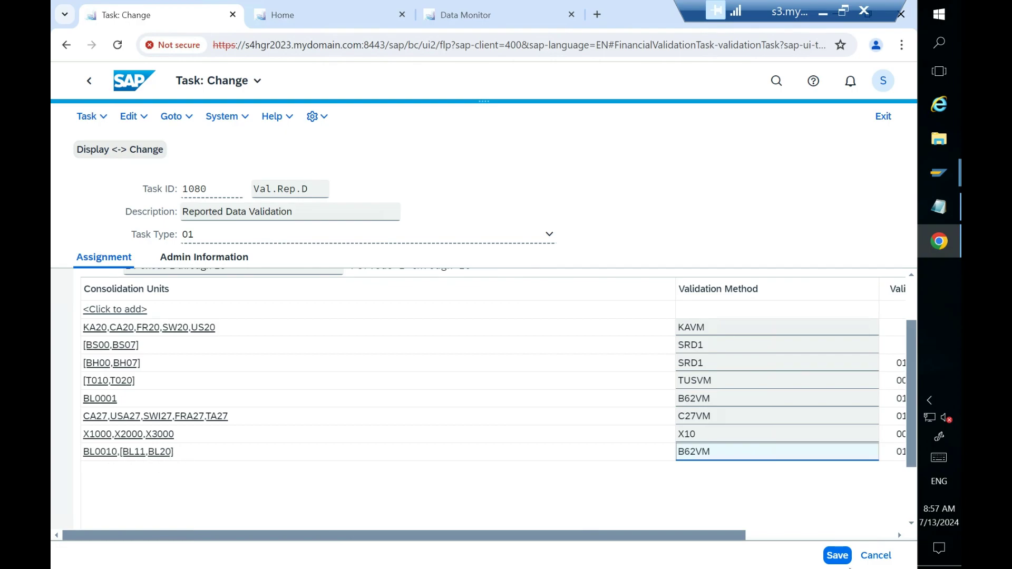
# - Save the task 1080 assignments to customizing request S4HK900067 and return to the validation task selection
pyautogui.click(835, 556)
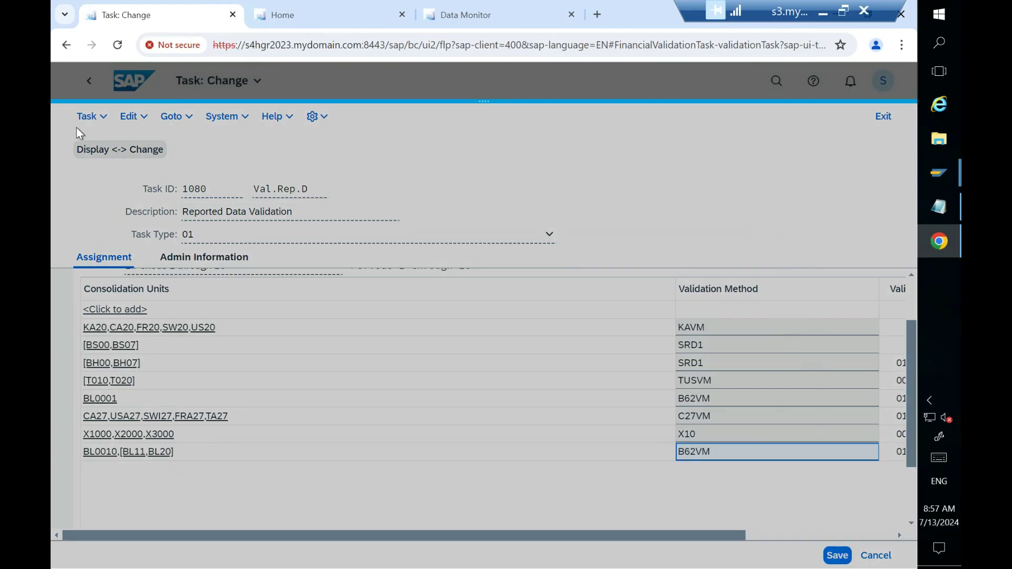
pyautogui.click(561, 423)
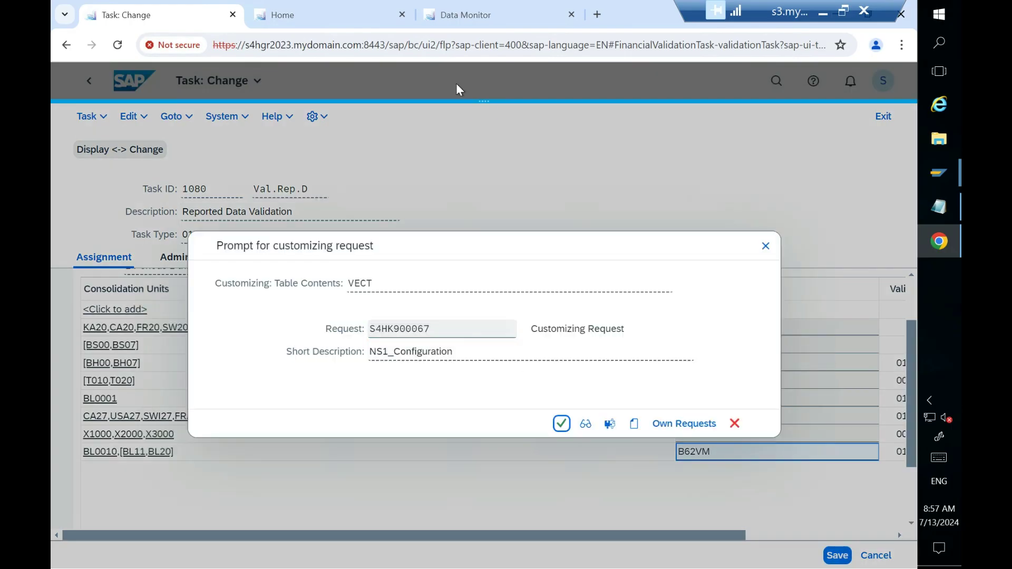
pyautogui.click(476, 11)
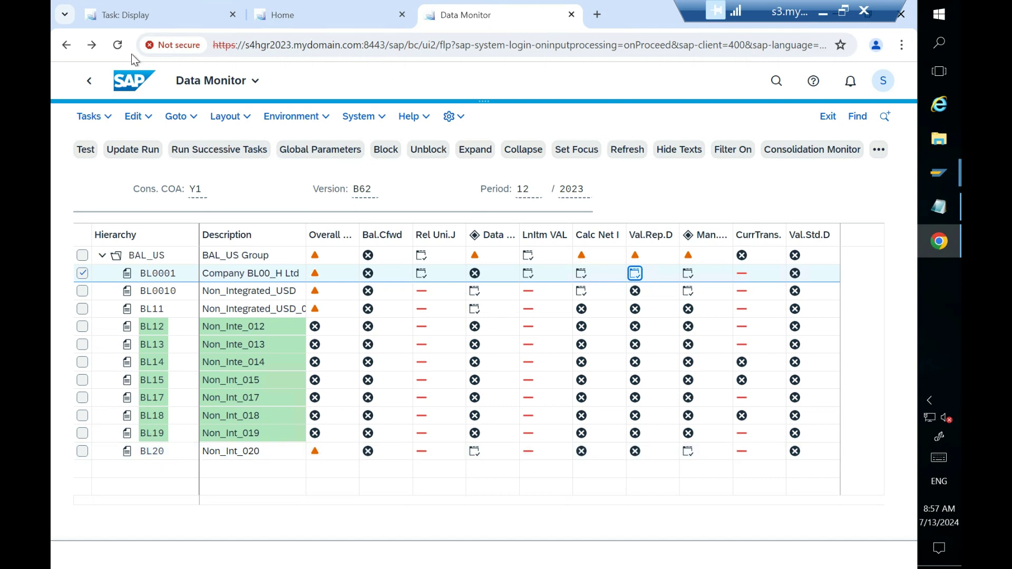
pyautogui.click(134, 2)
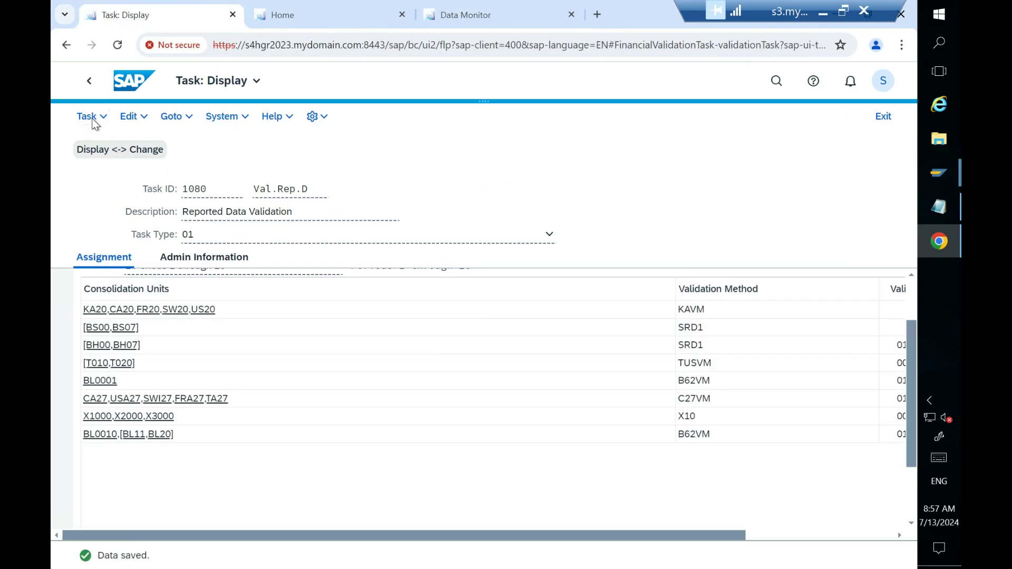
pyautogui.click(88, 83)
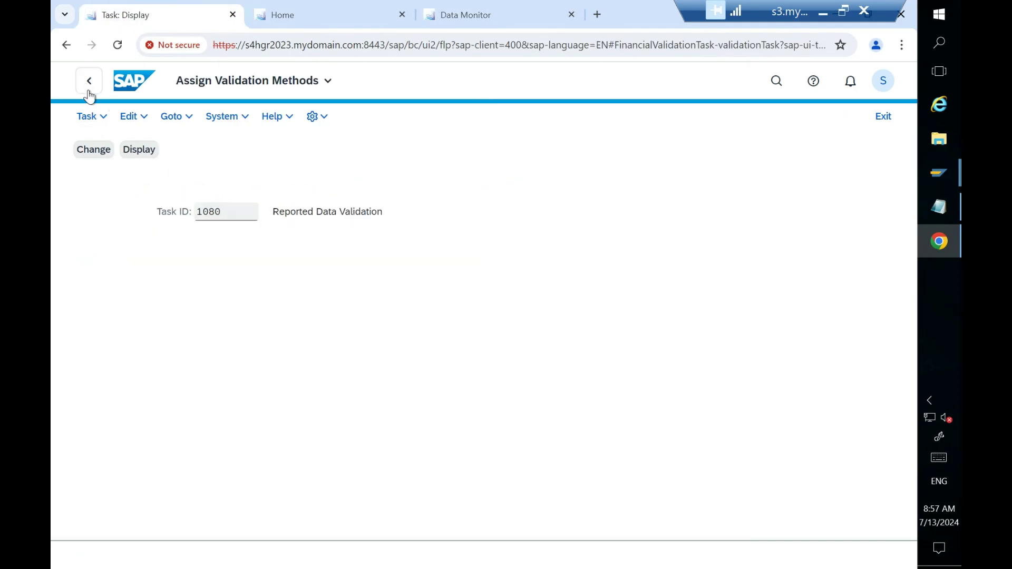
# - Select validation task 1180, Standardized Data Validation, and open it in change mode
pyautogui.click(227, 215)
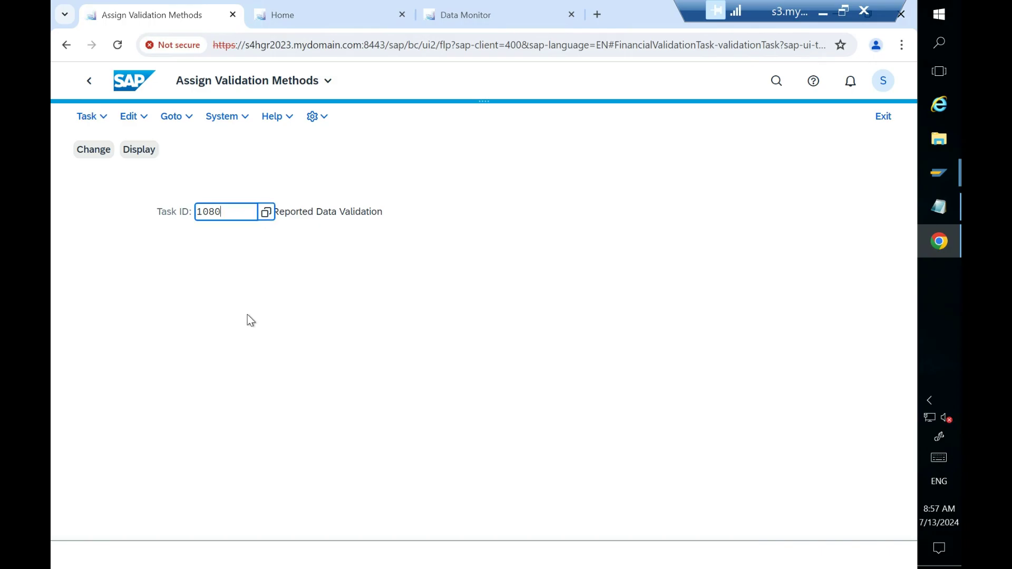
pyautogui.press('F4')
pyautogui.click(142, 379)
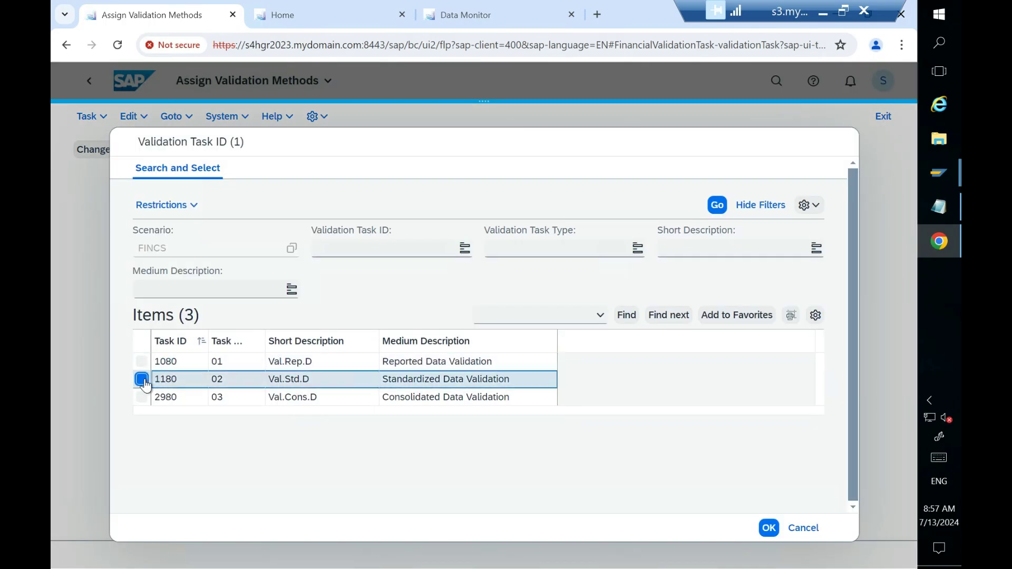
pyautogui.click(769, 527)
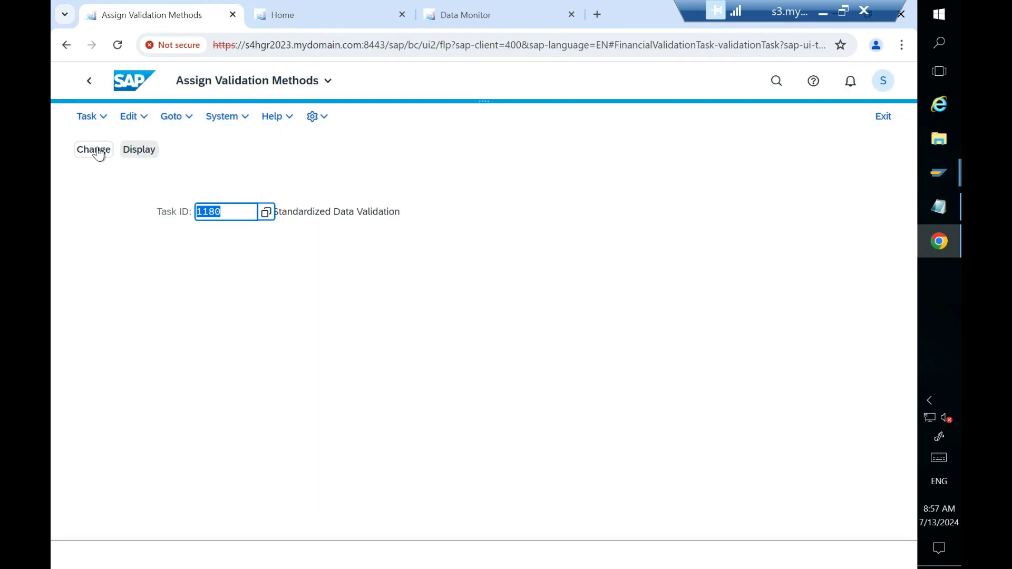
pyautogui.click(97, 151)
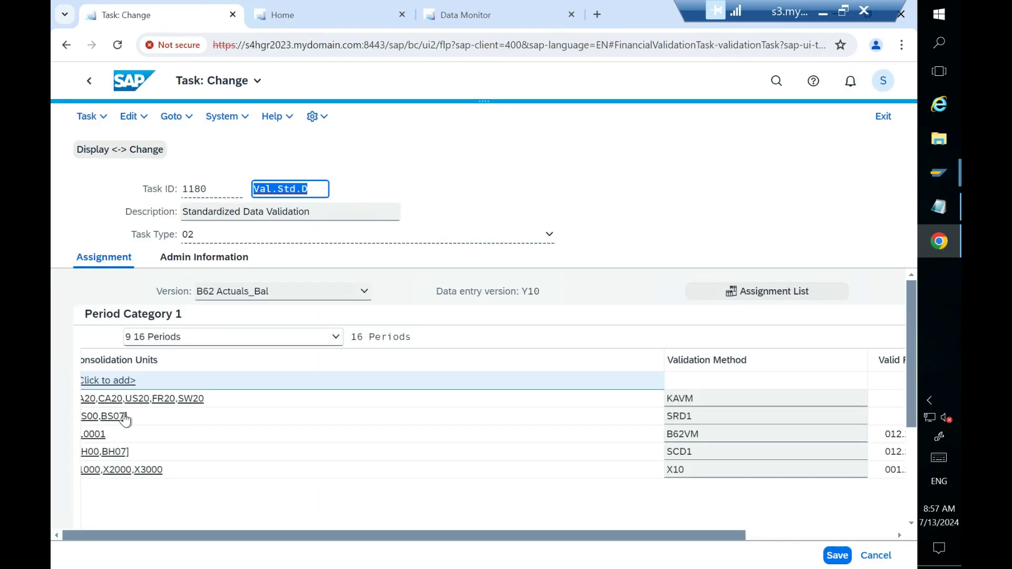
# - Add a consolidation unit assignment valid from period 012.2023 with BL001 as the first From entry
pyautogui.click(95, 384)
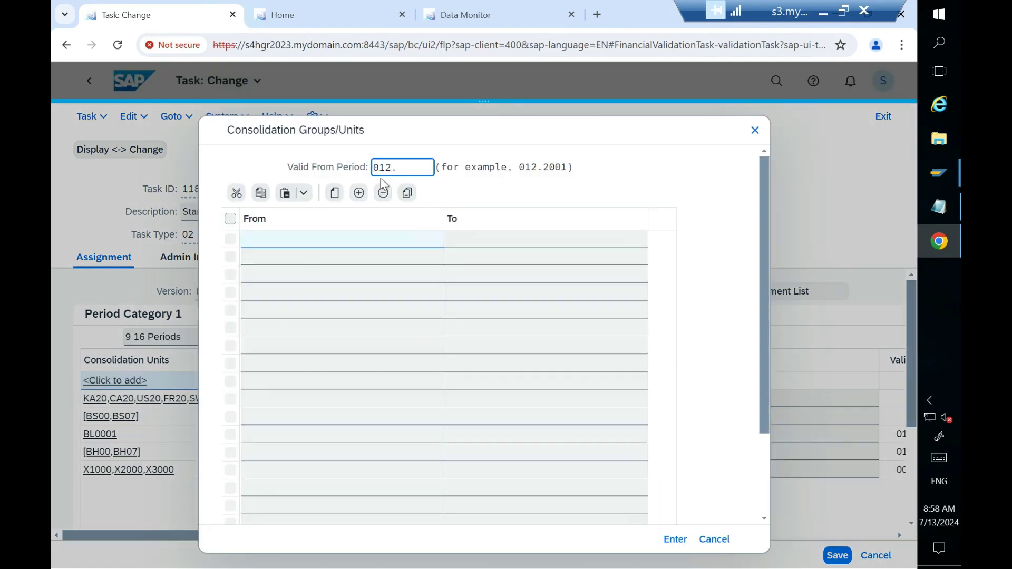
pyautogui.click(416, 190)
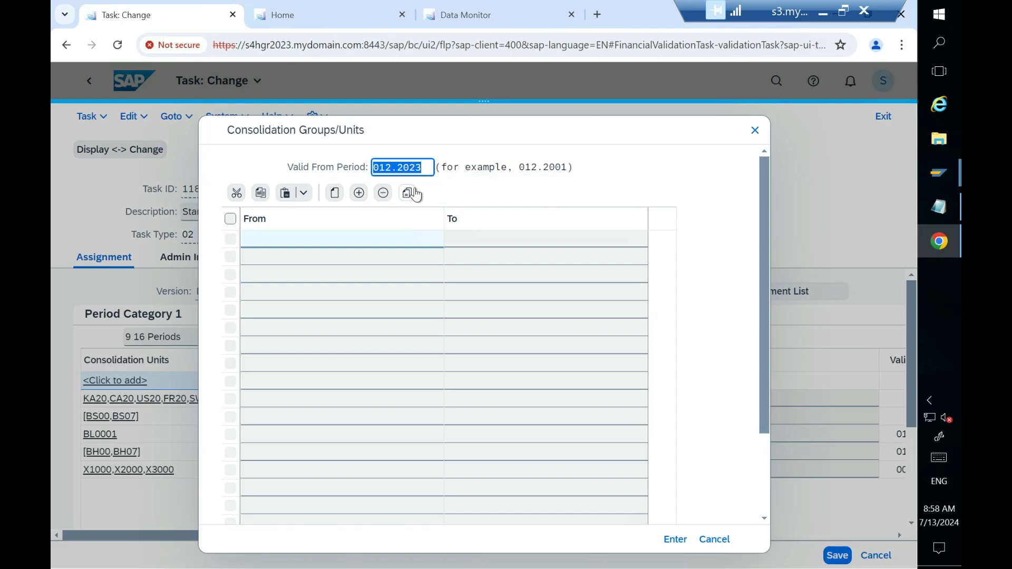
pyautogui.click(367, 245)
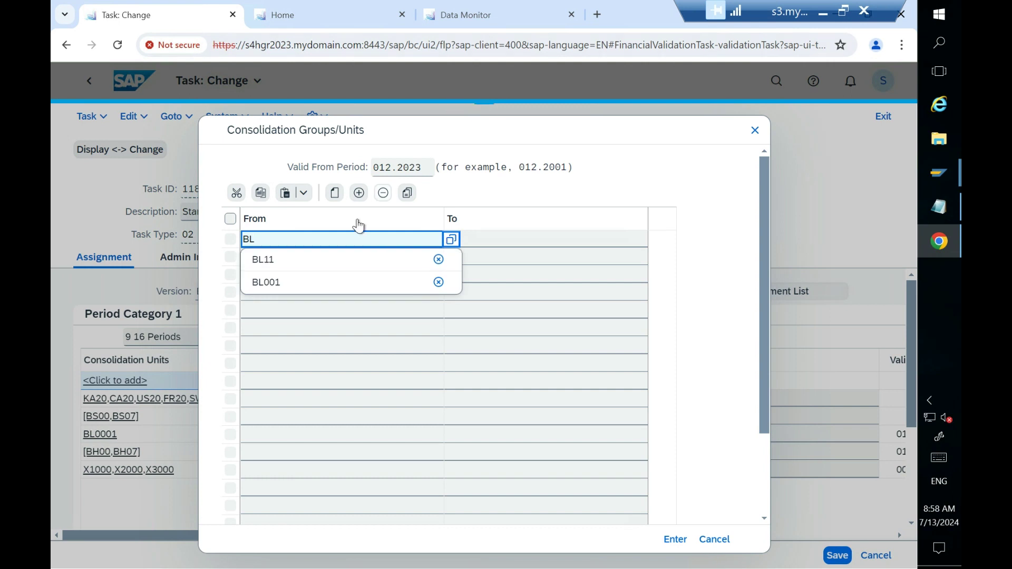
pyautogui.click(302, 283)
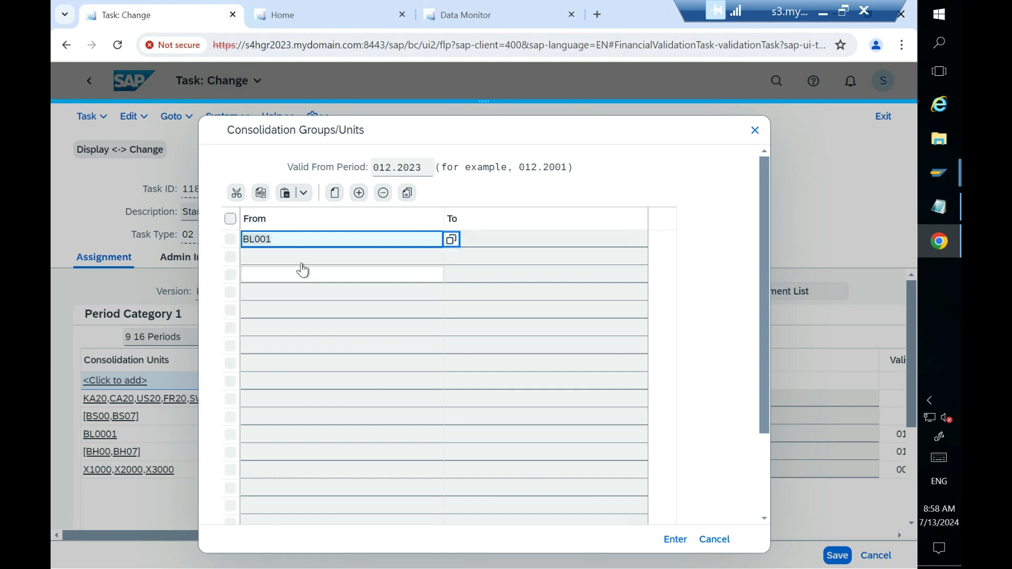
# - Add the unit range BL11 to BL20 as the second entry, checking the last unit in the Data Monitor, and confirm the assignment
pyautogui.click(302, 262)
pyautogui.write('BL11')
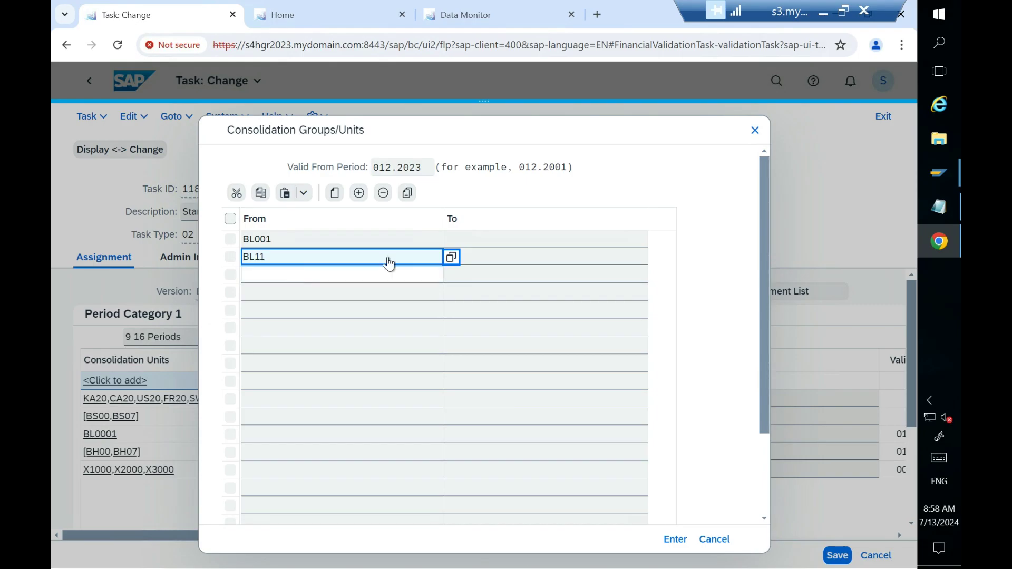
pyautogui.click(495, 256)
pyautogui.click(485, 16)
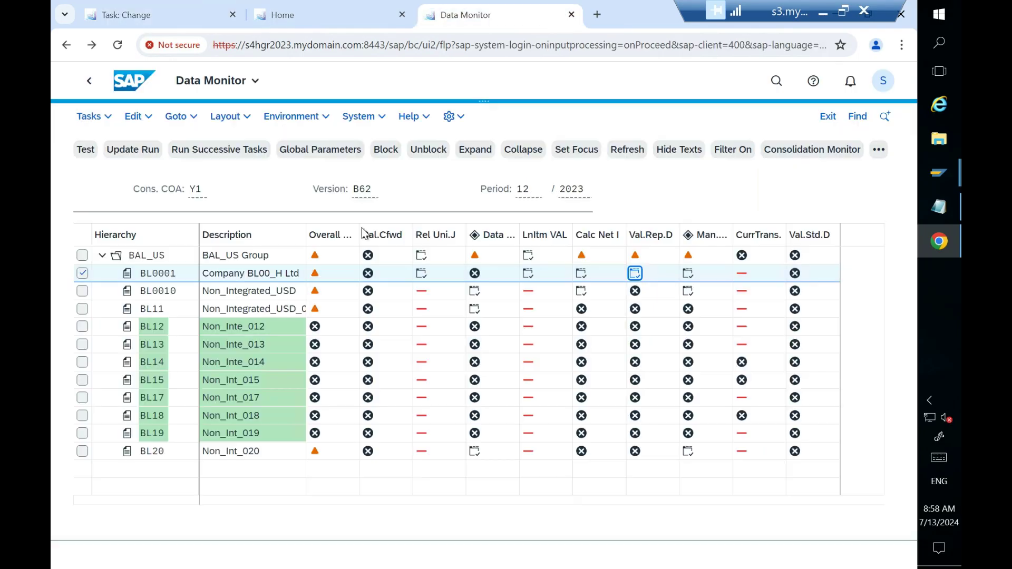
pyautogui.click(192, 15)
pyautogui.write('BL20')
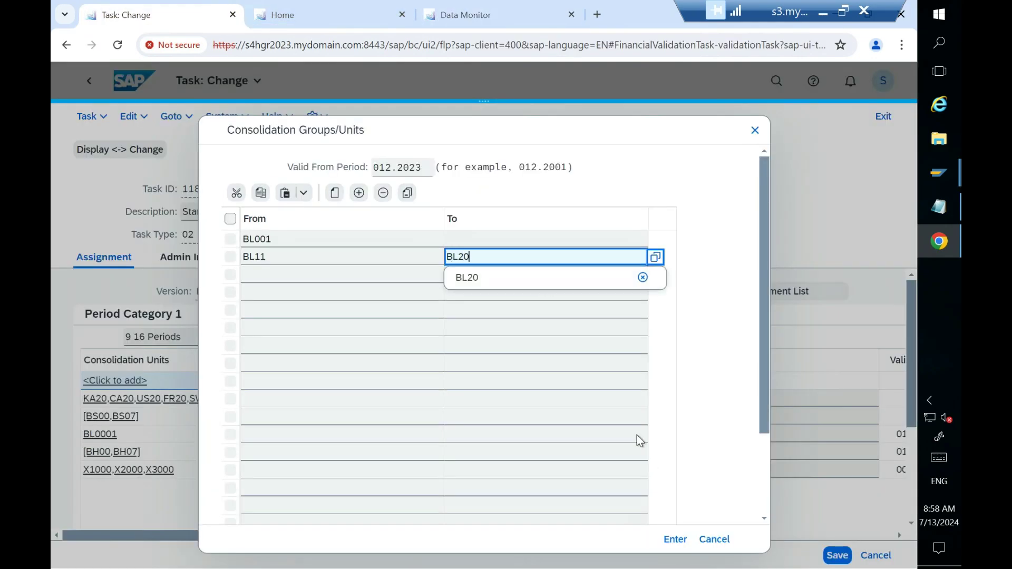
pyautogui.click(494, 279)
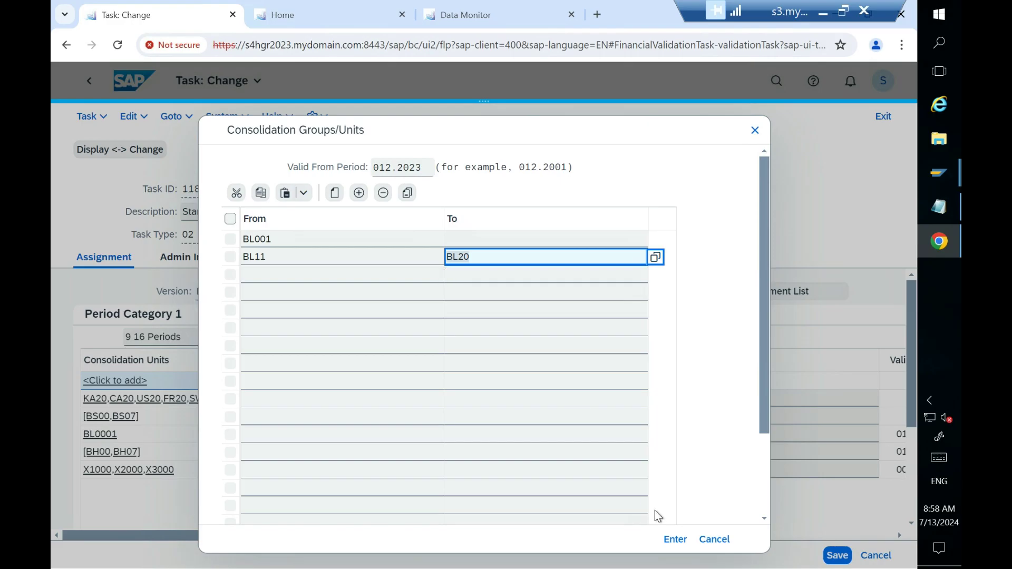
pyautogui.click(674, 538)
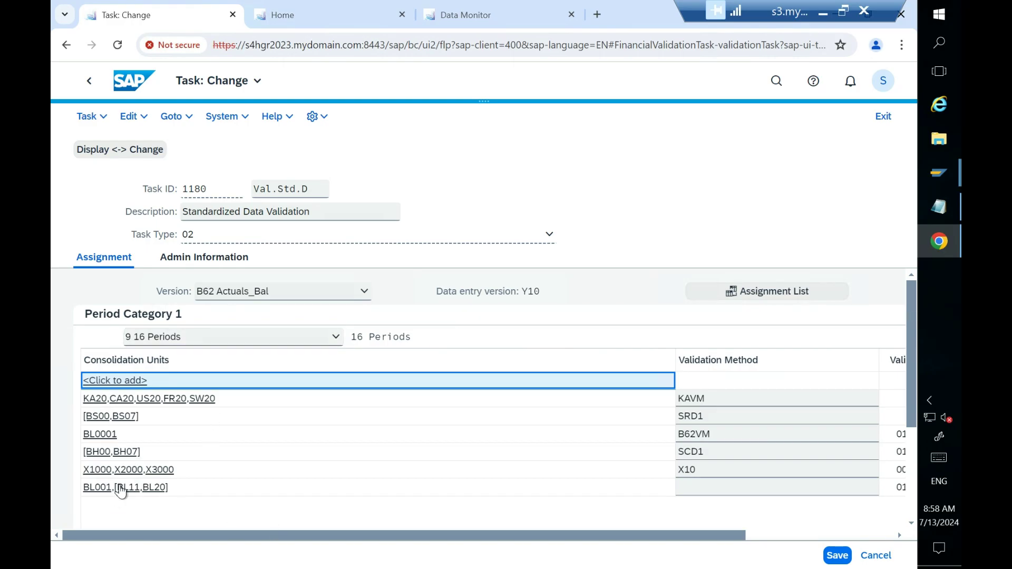
# - Assign validation method B62VM to the new BL001,[BL11,BL20] entry of task 1180
pyautogui.moveTo(176, 538); pyautogui.dragTo(280, 543)
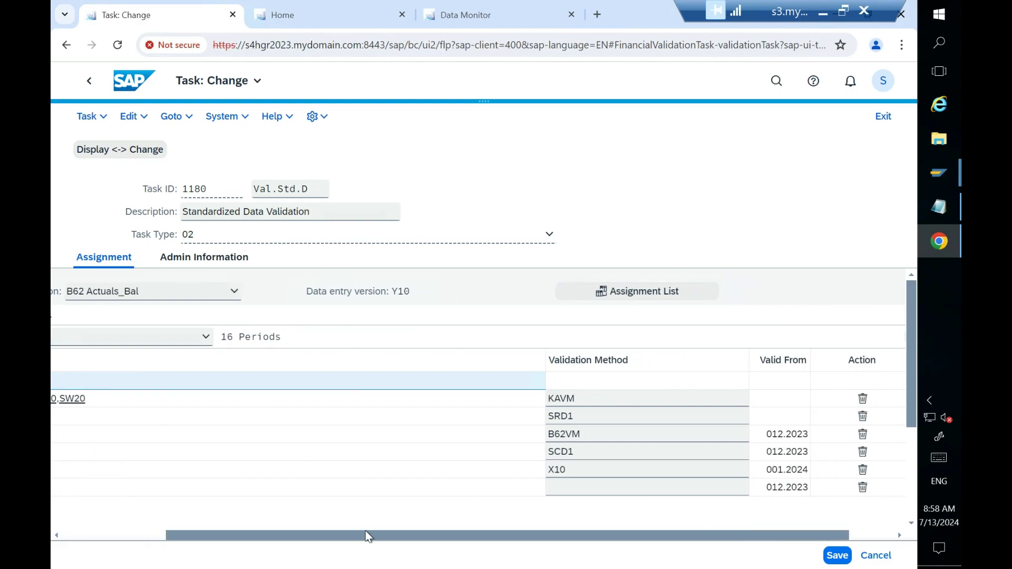
pyautogui.click(564, 491)
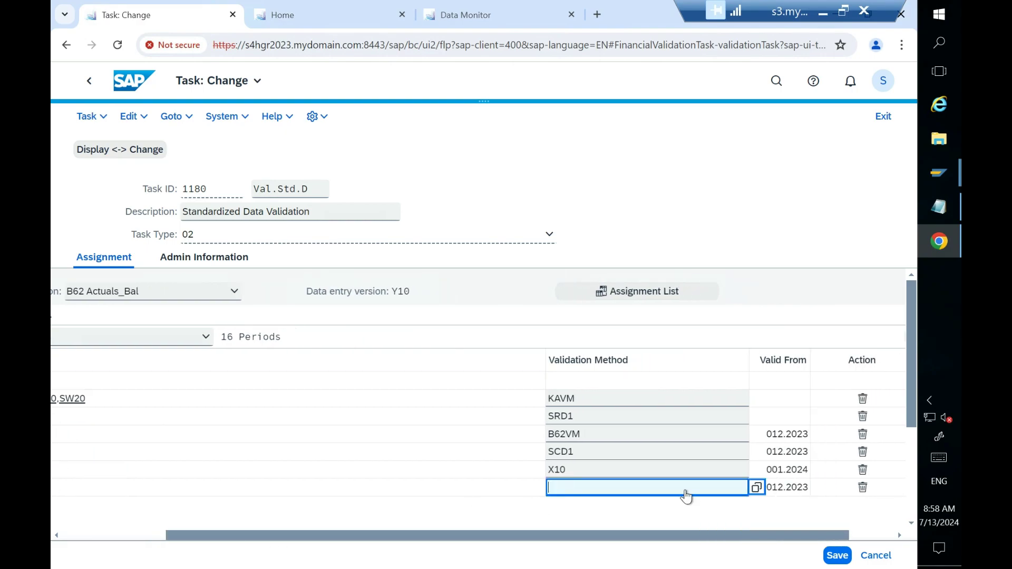
pyautogui.click(755, 488)
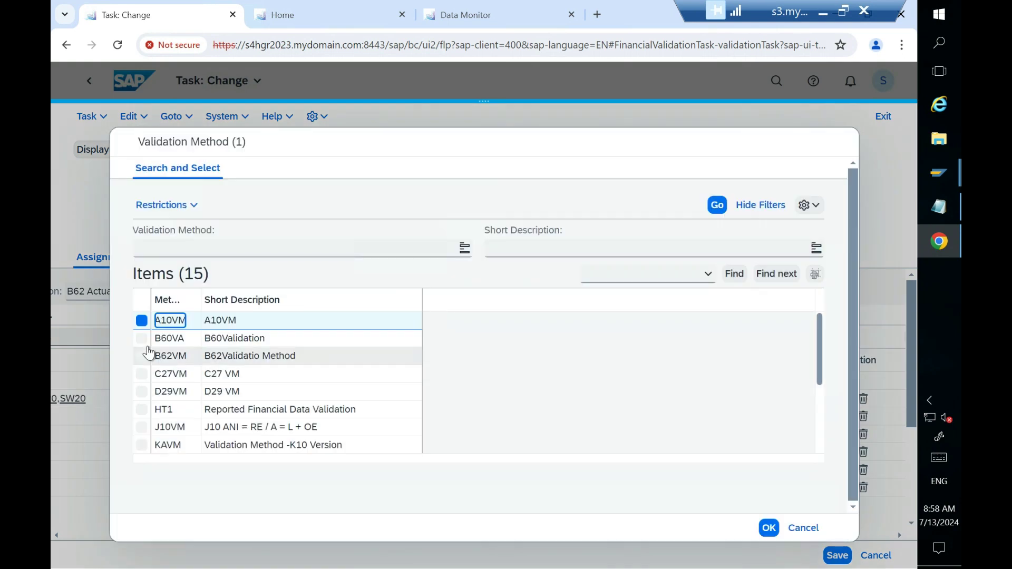
pyautogui.click(142, 355)
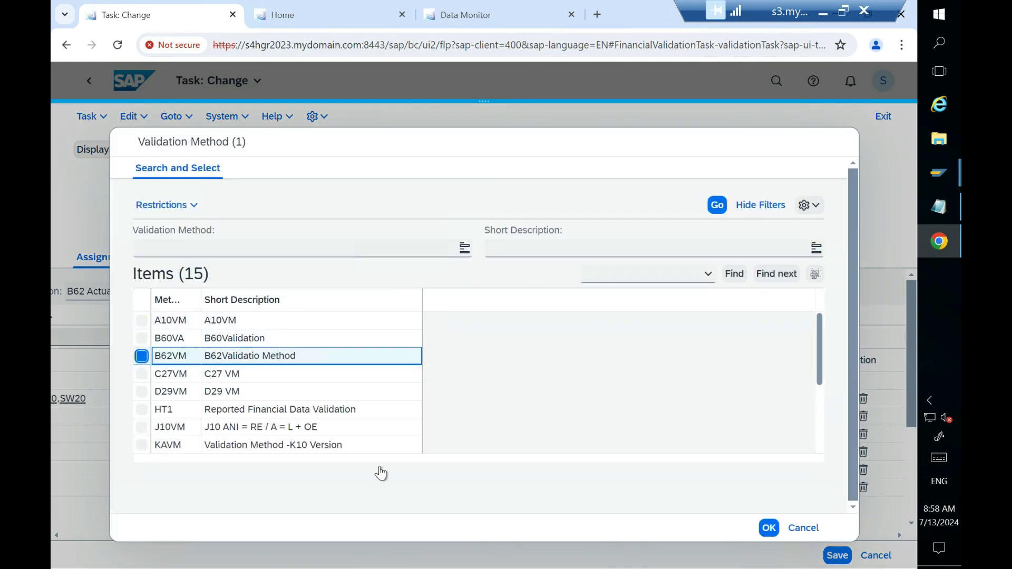
pyautogui.click(768, 527)
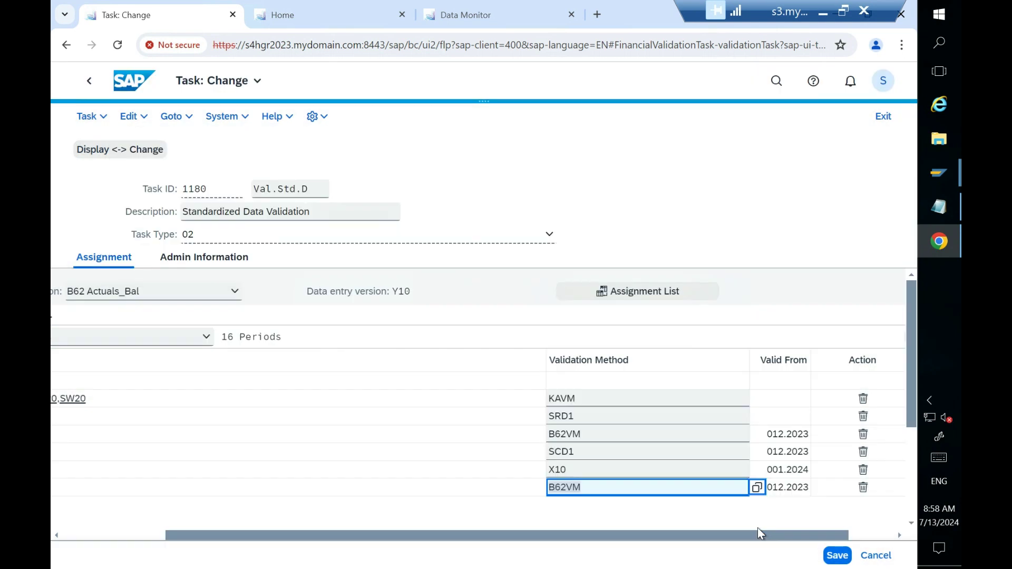
pyautogui.moveTo(787, 537); pyautogui.dragTo(428, 549)
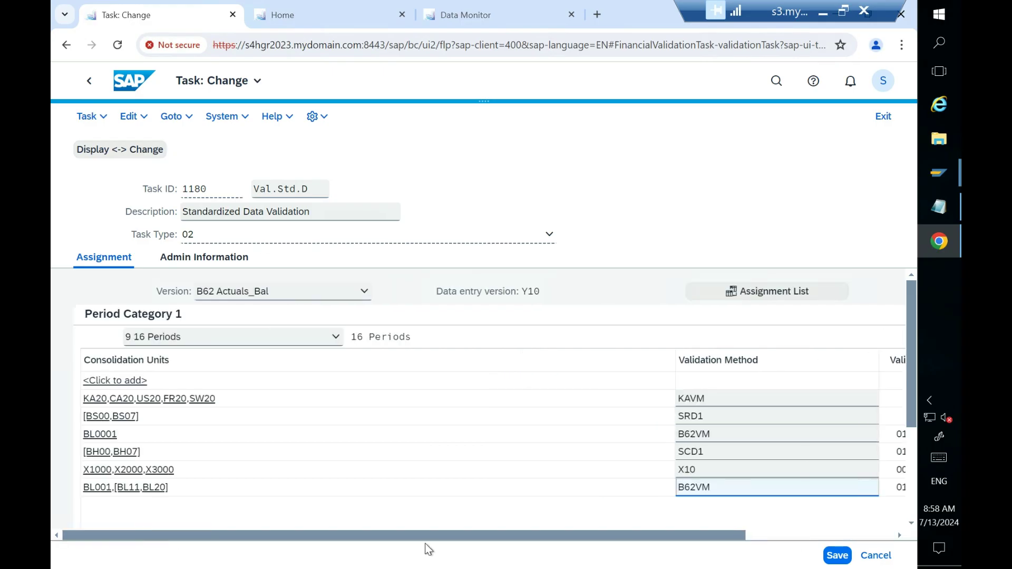
# - Save the task 1180 assignments, confirm the customizing request, and return to the task selection
pyautogui.click(836, 555)
pyautogui.click(562, 424)
pyautogui.click(89, 80)
pyautogui.click(219, 215)
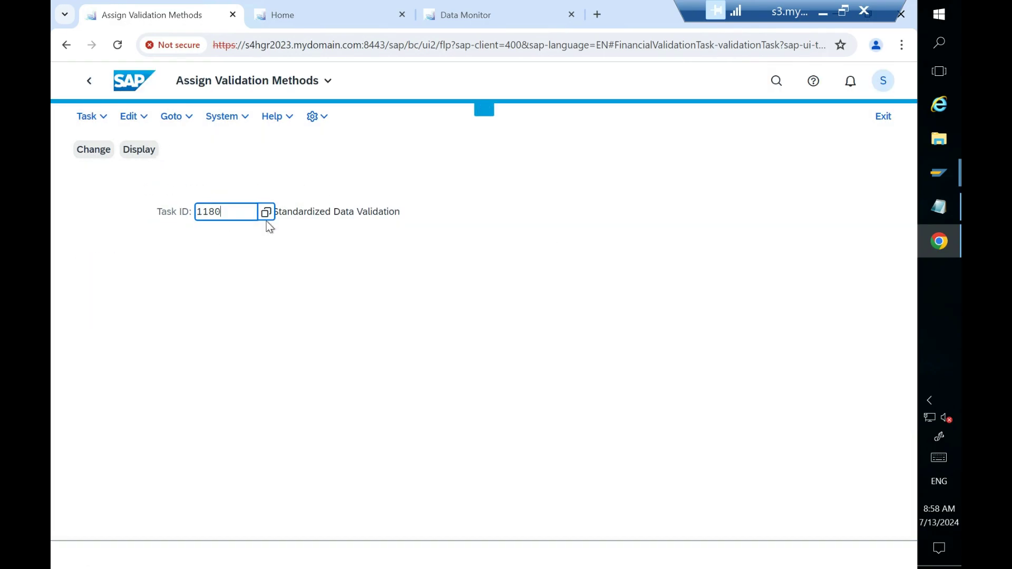
pyautogui.press('F4')
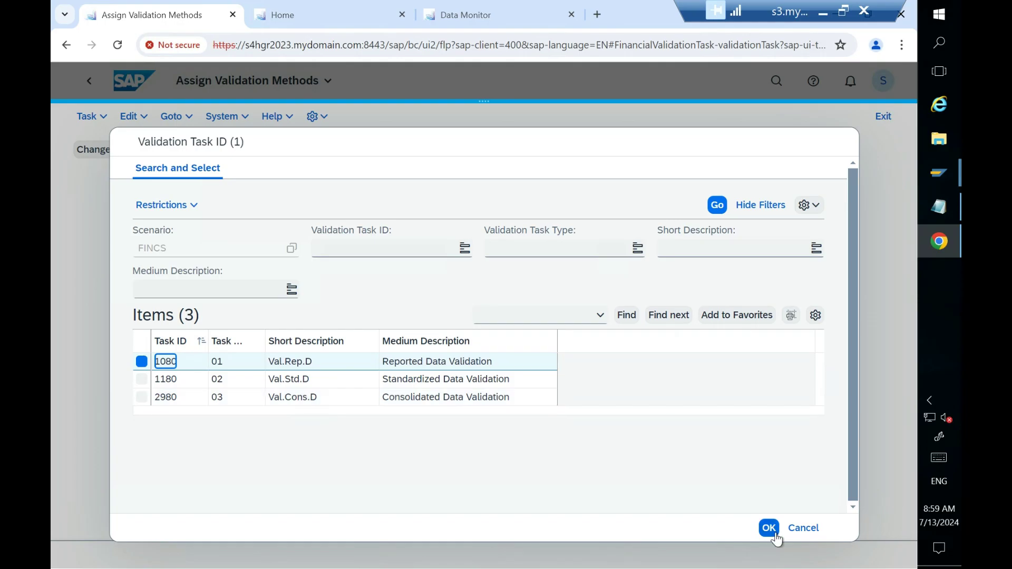
pyautogui.click(796, 529)
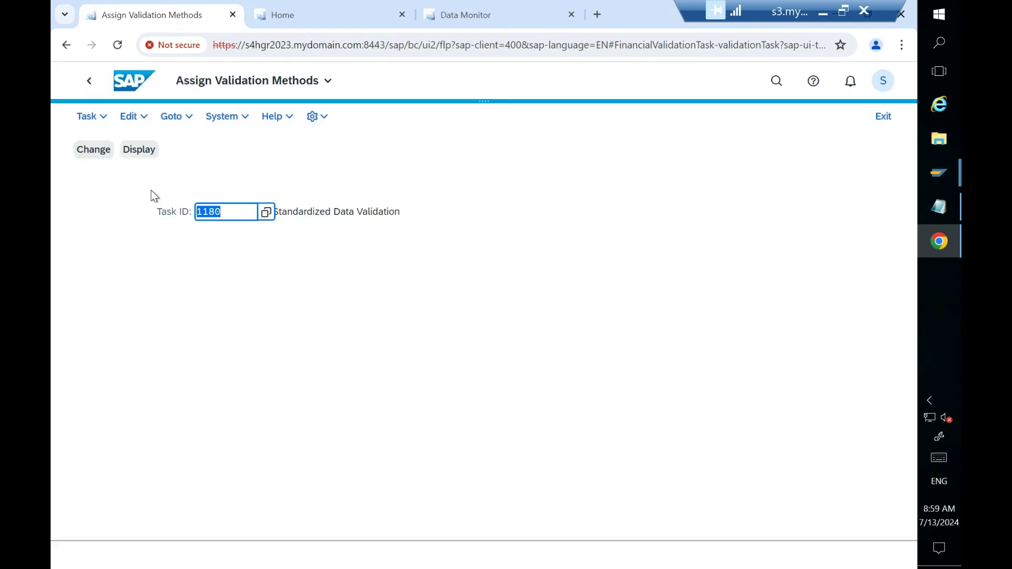
# - Leave the validation method assignment and reopen the Data Monitor from the Consolidation Data Preparation apps
pyautogui.click(89, 86)
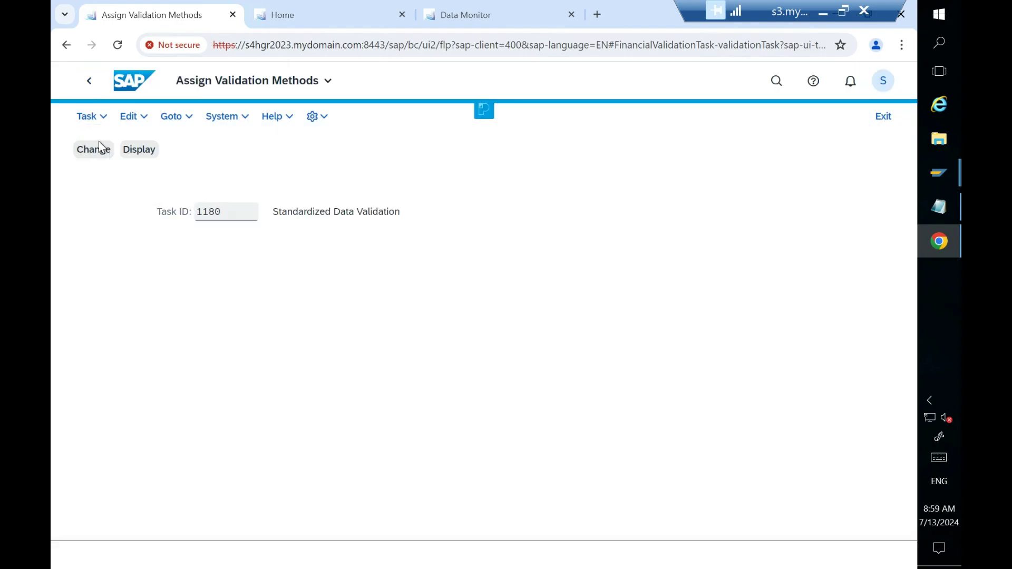
pyautogui.click(117, 46)
pyautogui.click(442, 16)
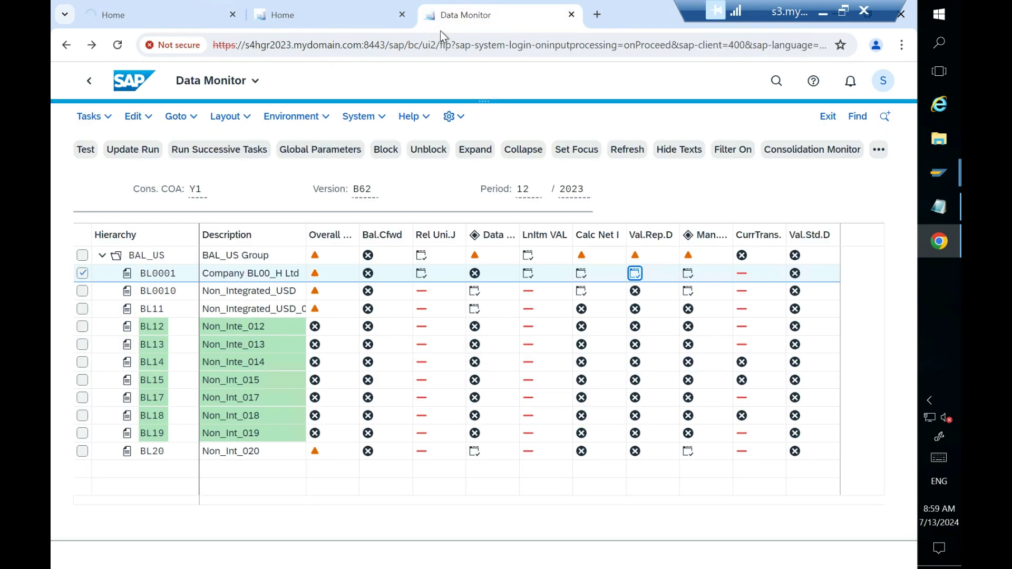
pyautogui.click(117, 84)
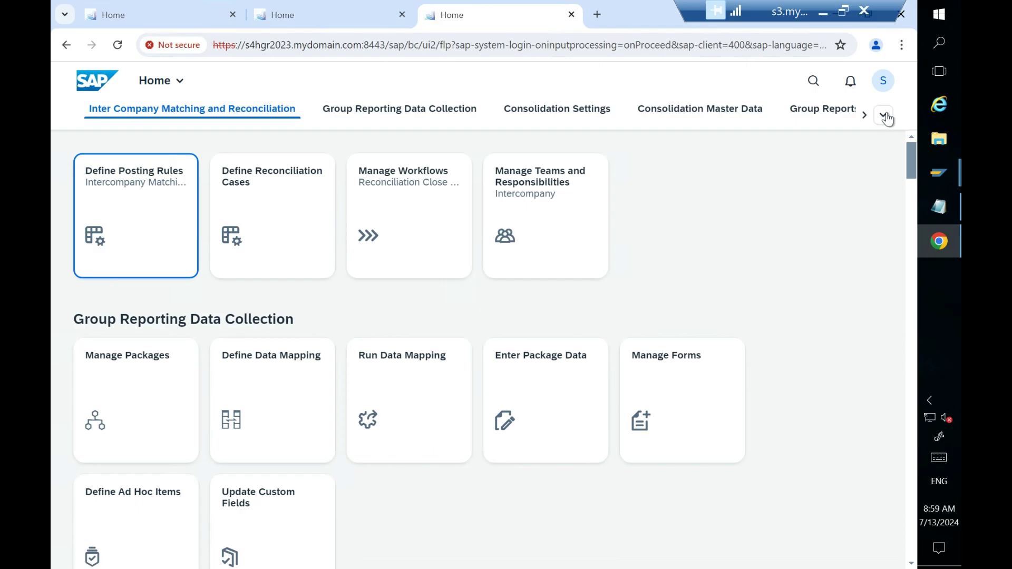
pyautogui.click(883, 115)
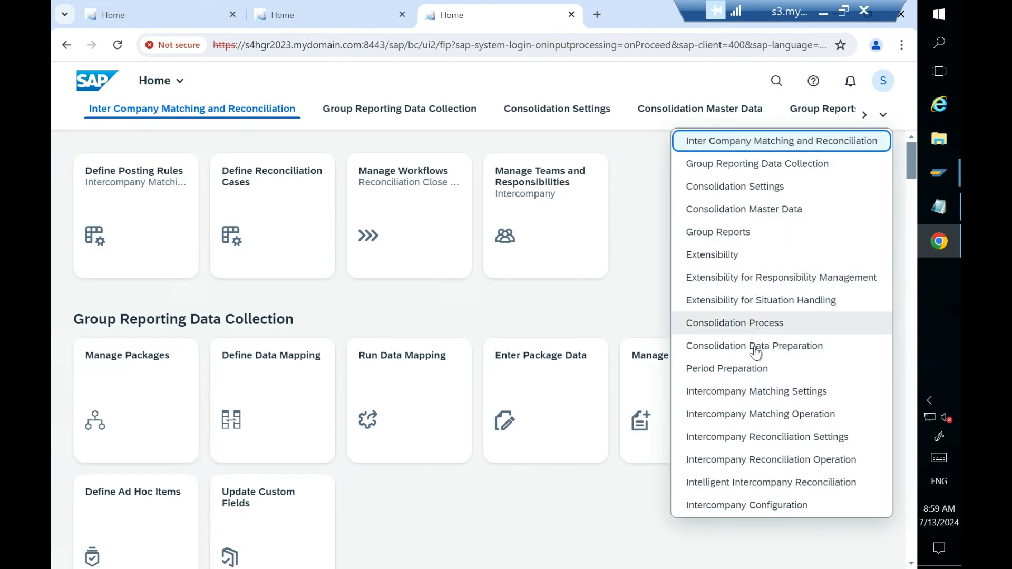
pyautogui.click(754, 347)
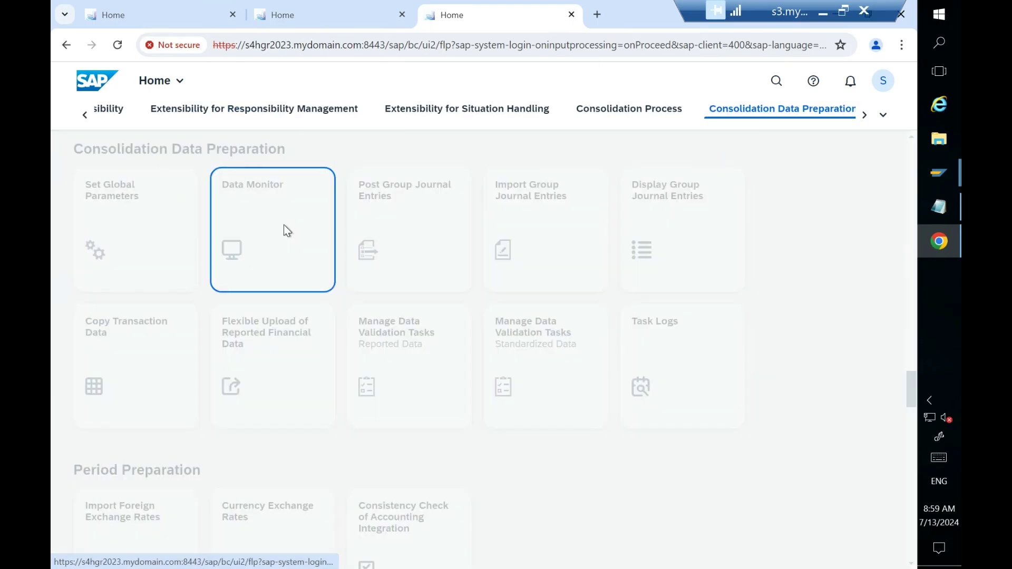
pyautogui.click(283, 230)
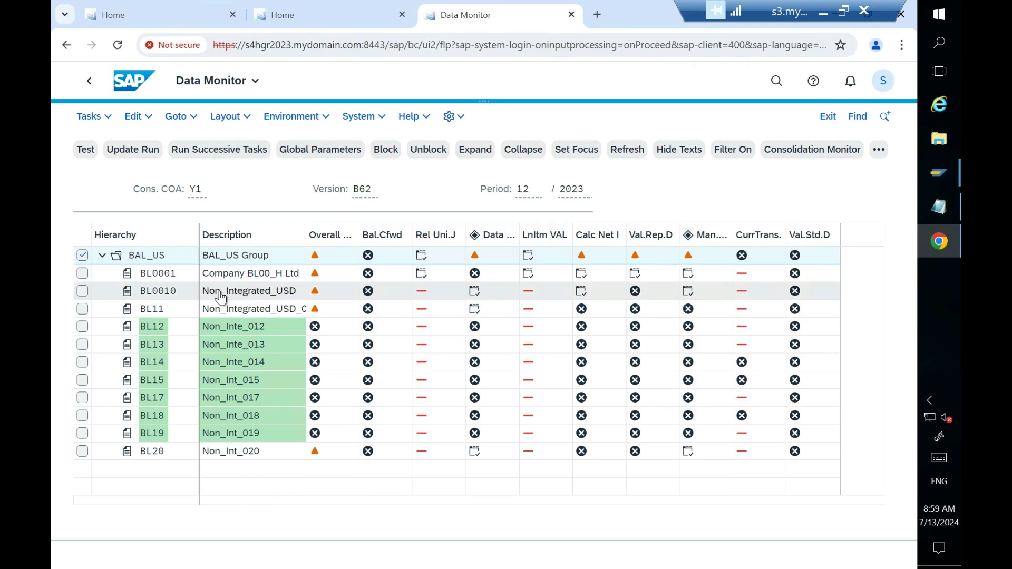
# - Widen the Val.Rep.D column and start a test run of the Val.Rep.D task for unit BL0010
pyautogui.click(82, 291)
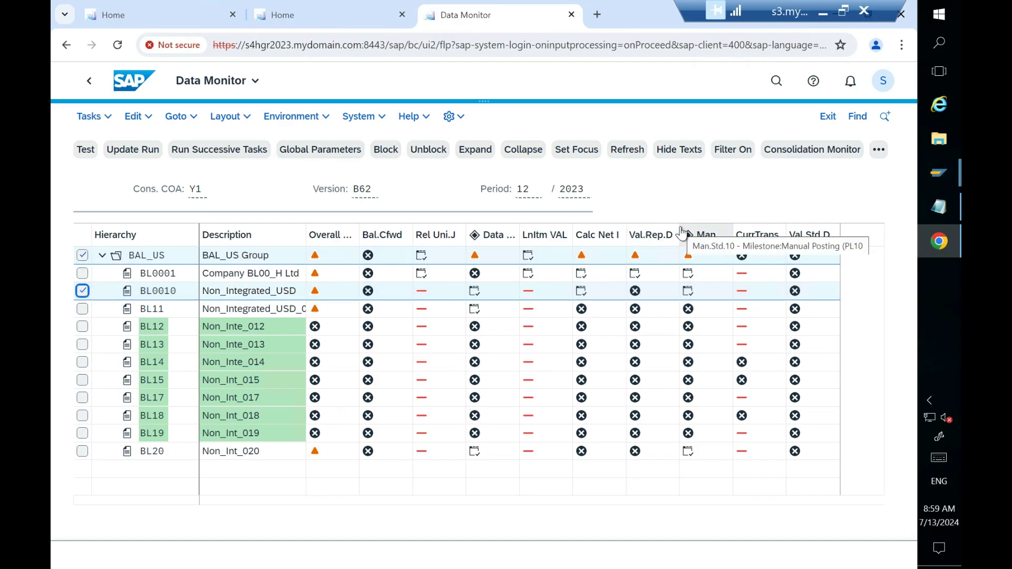
pyautogui.moveTo(680, 232); pyautogui.dragTo(771, 232)
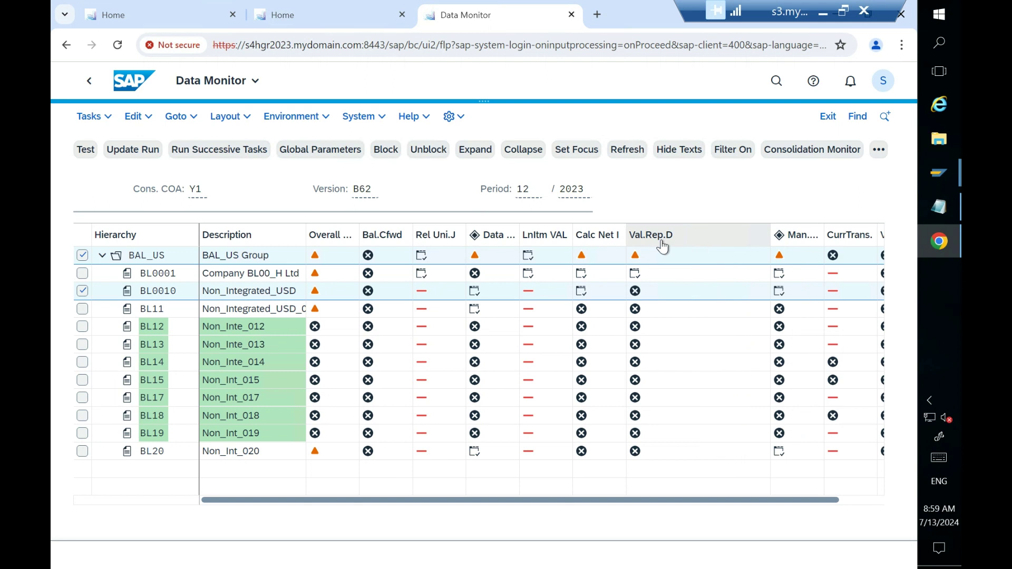
pyautogui.click(636, 291)
pyautogui.click(653, 309)
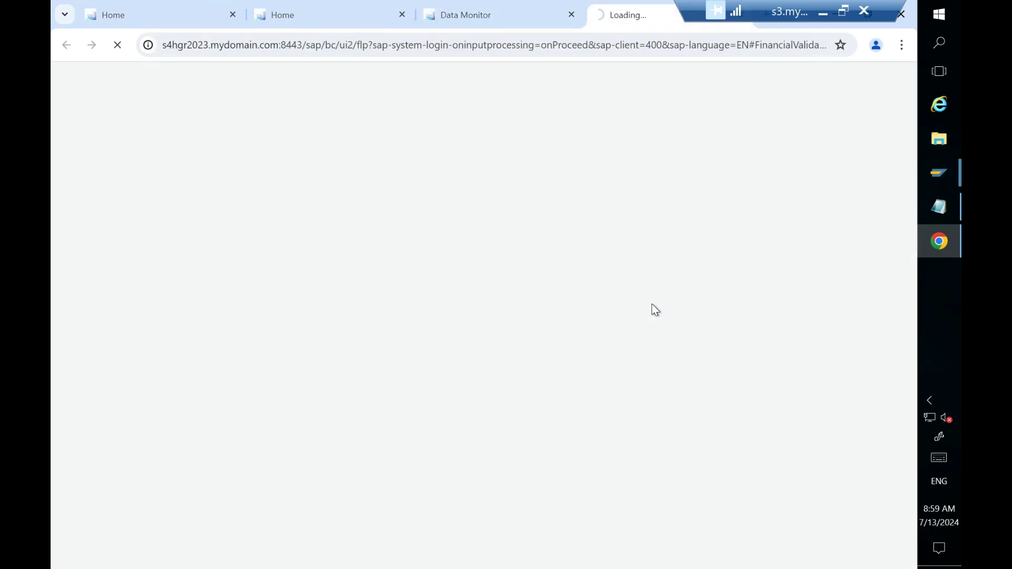
pyautogui.click(466, 15)
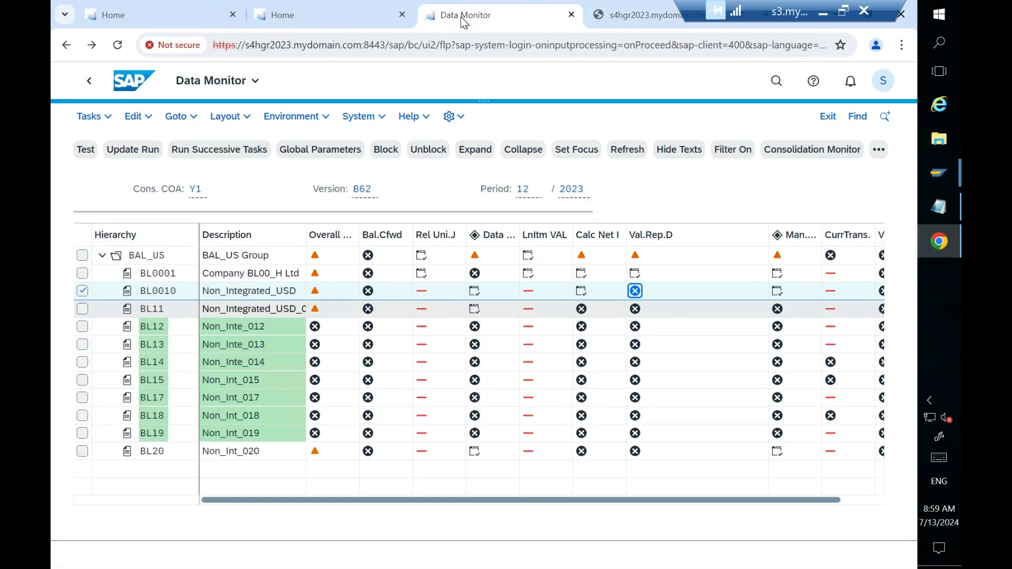
pyautogui.click(617, 14)
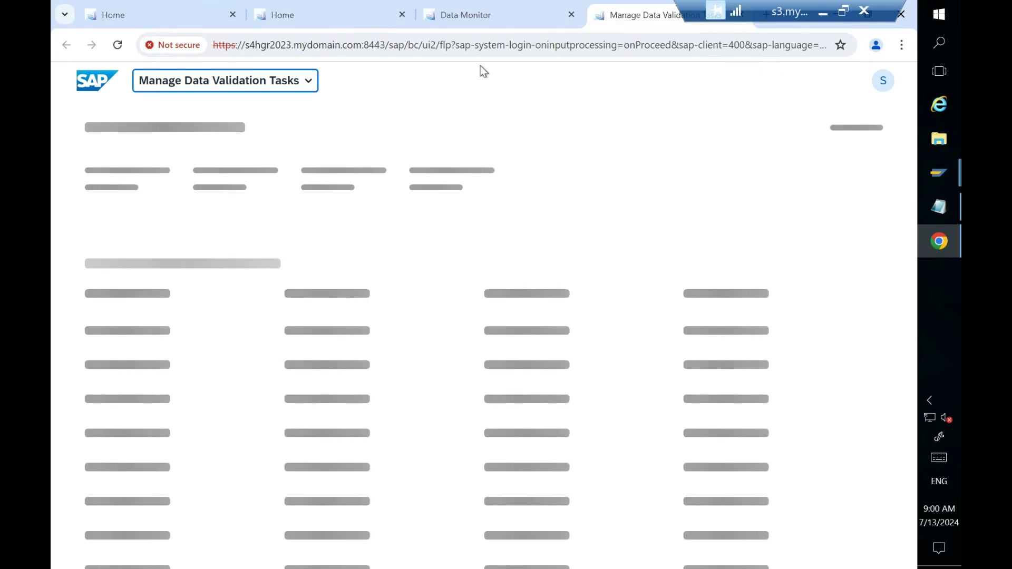
pyautogui.click(460, 21)
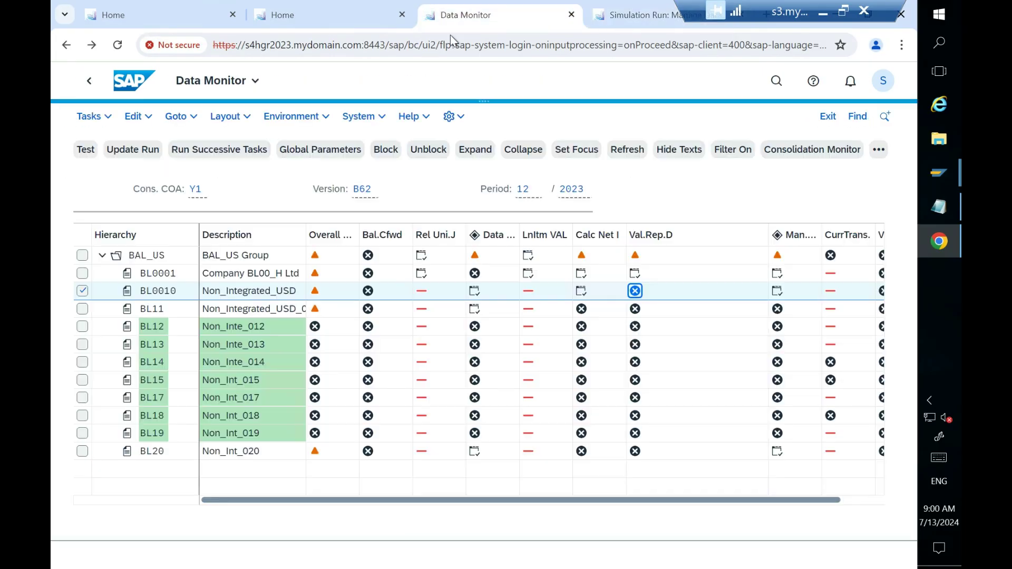
pyautogui.click(82, 273)
pyautogui.click(82, 290)
pyautogui.click(81, 273)
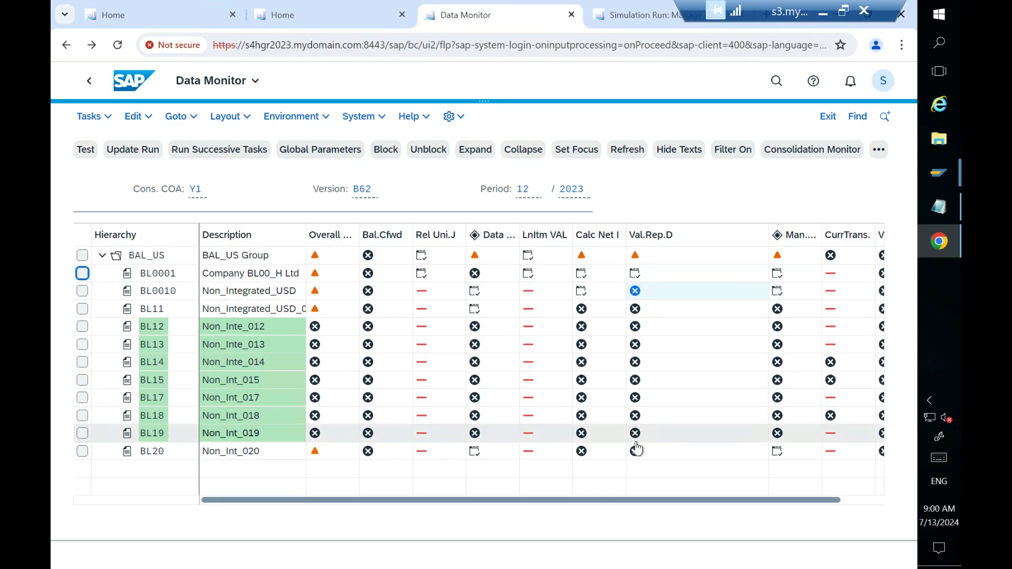
pyautogui.click(635, 256)
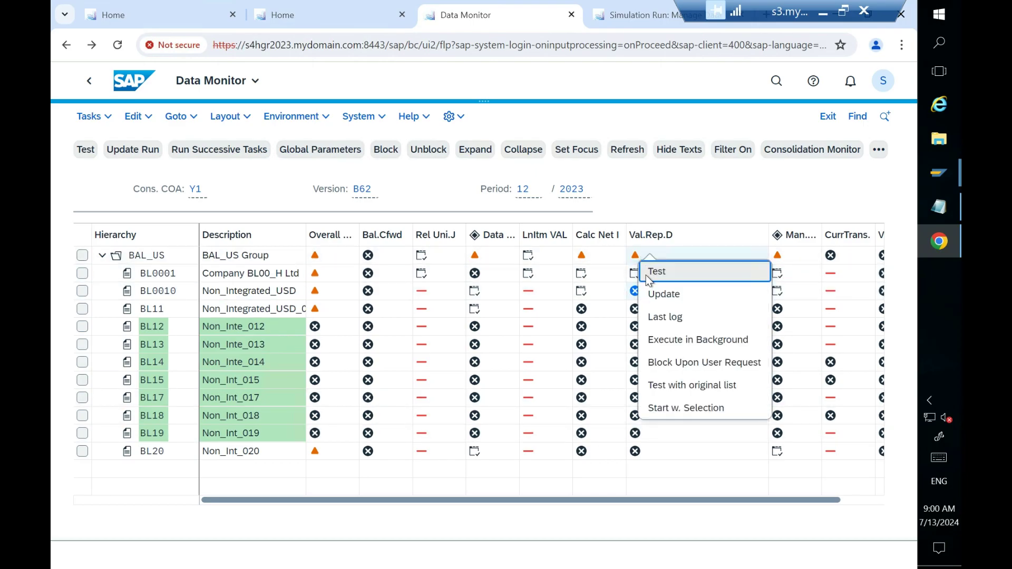
pyautogui.click(83, 291)
# - Open the details of the BL0010 simulation run and list the result filter options
pyautogui.click(600, 13)
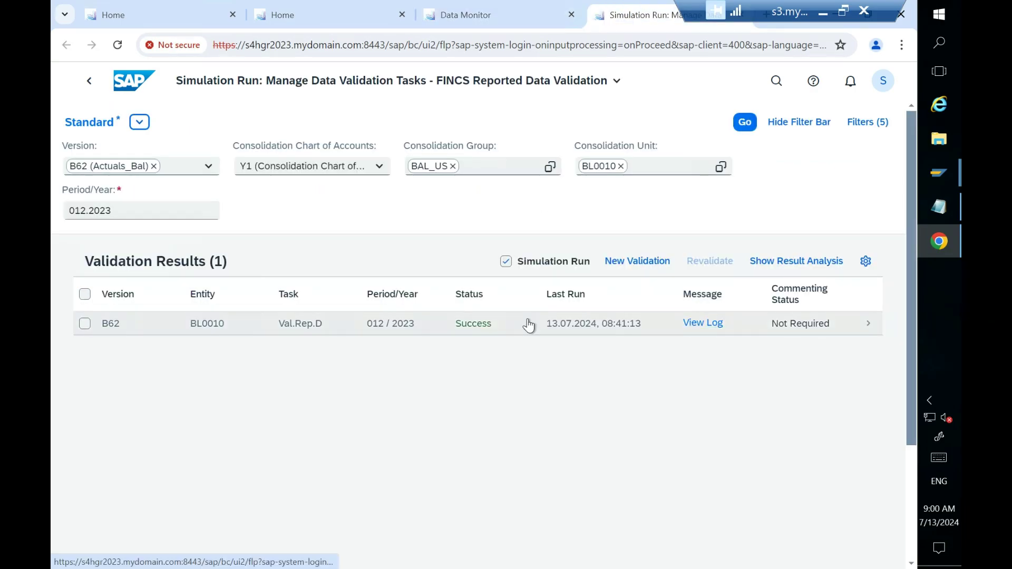
pyautogui.click(84, 323)
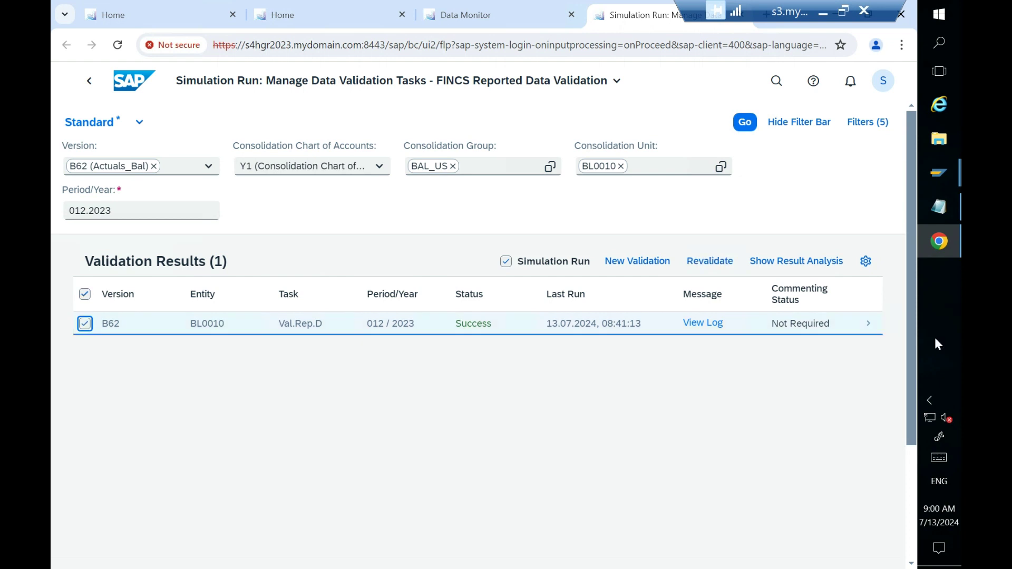
pyautogui.click(867, 329)
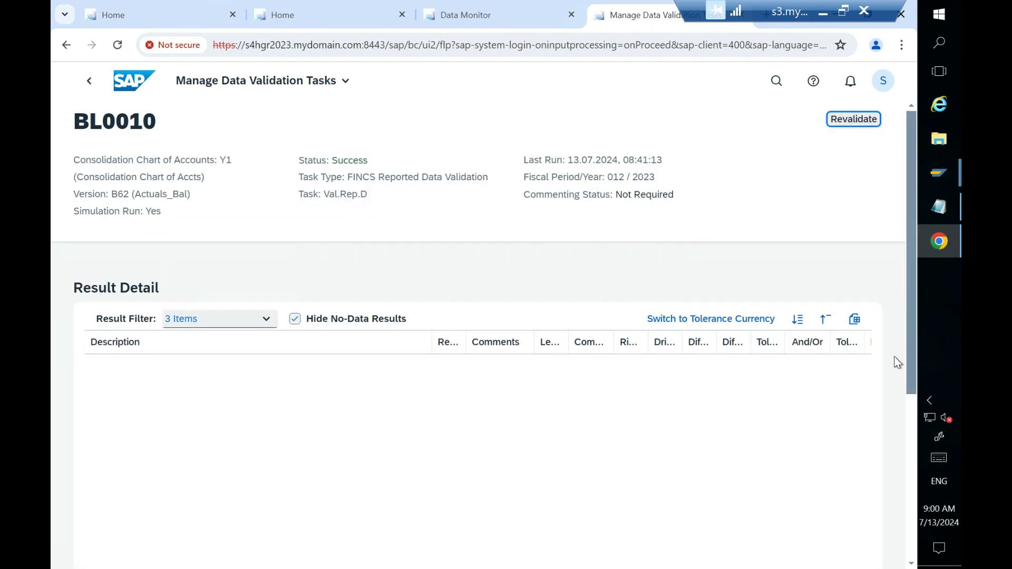
pyautogui.click(265, 320)
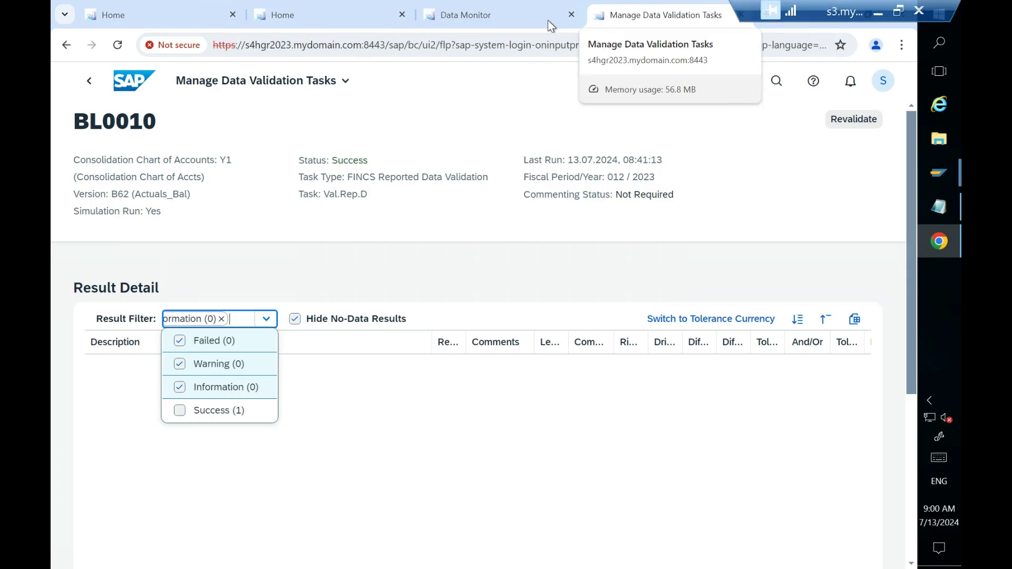
# - Return to the Data Monitor and start a test run of the Val.Rep.D task for unit BL20
pyautogui.click(508, 18)
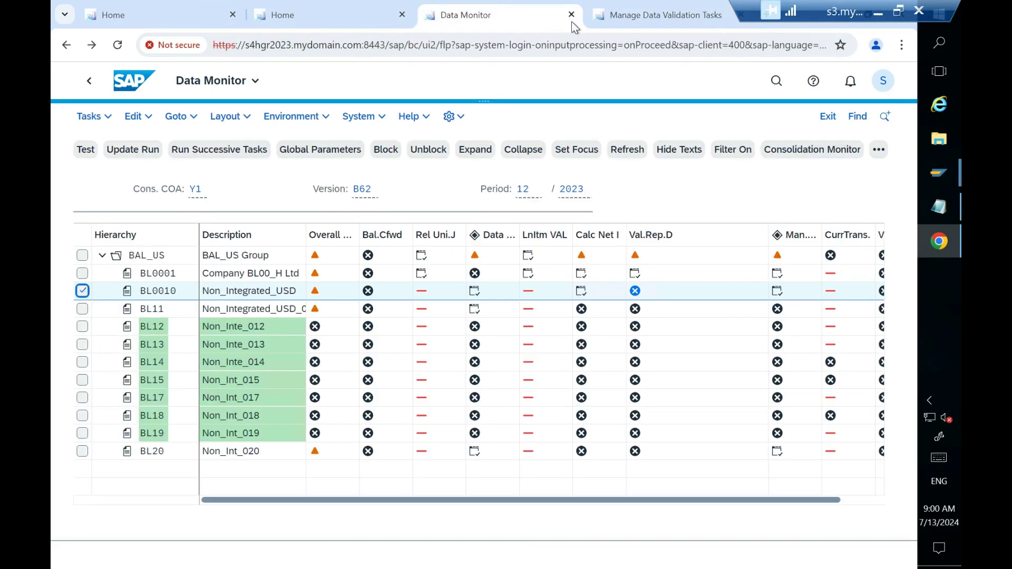
pyautogui.click(82, 291)
pyautogui.click(82, 452)
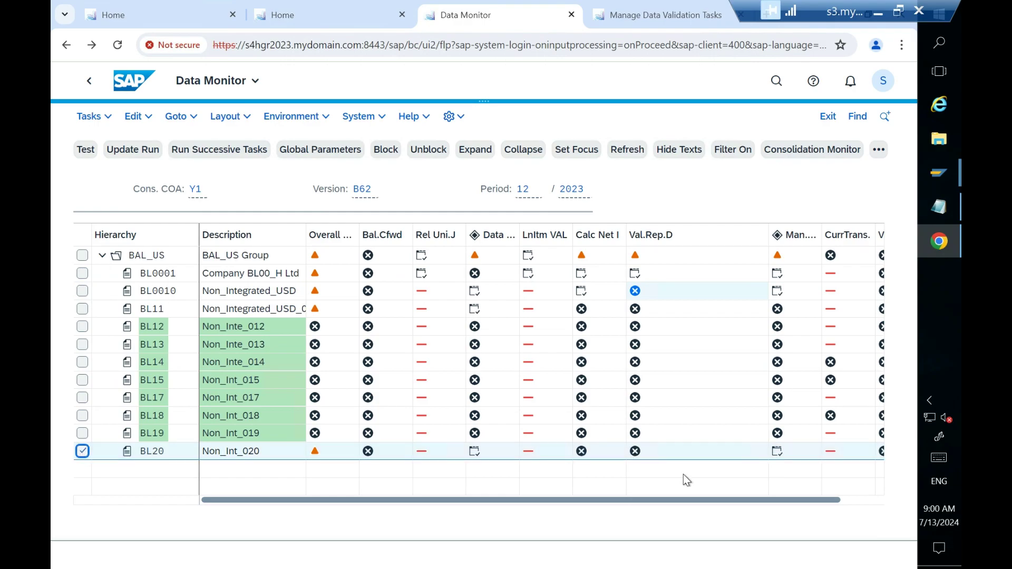
pyautogui.click(635, 452)
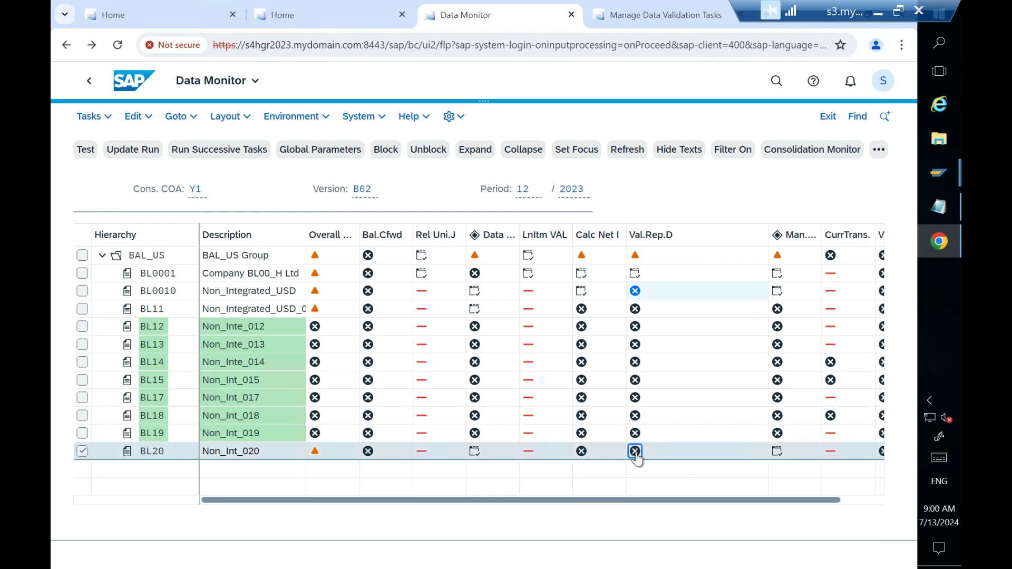
pyautogui.click(656, 296)
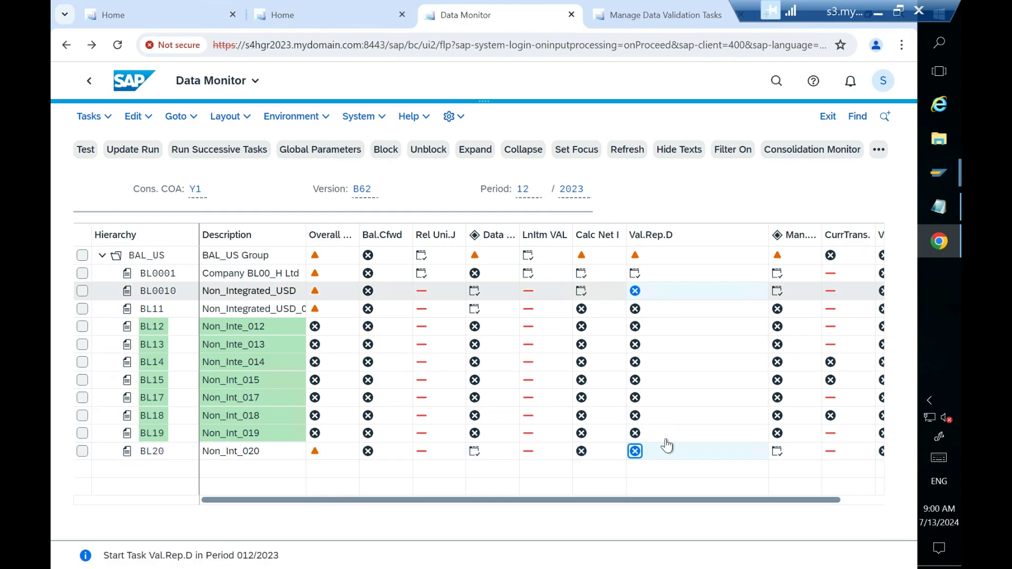
pyautogui.click(636, 451)
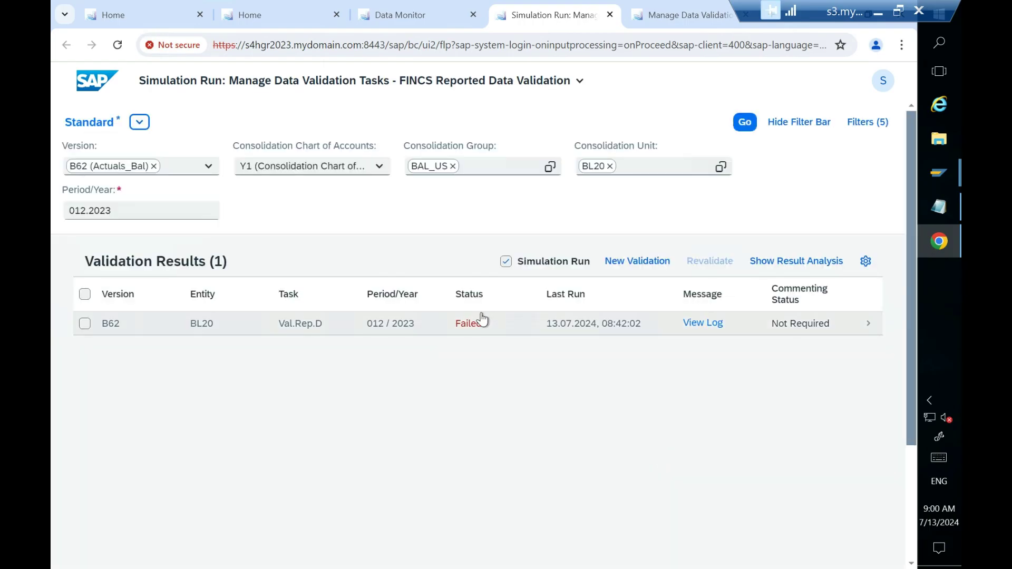
# - Open the details of the BL20 simulation run and limit the result filter to Failed
pyautogui.click(85, 323)
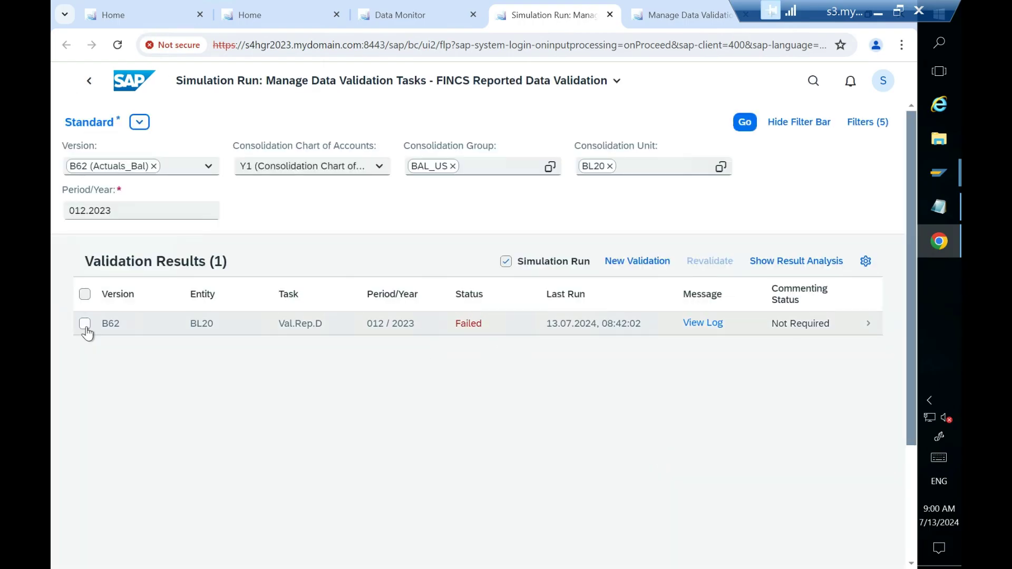
pyautogui.click(867, 326)
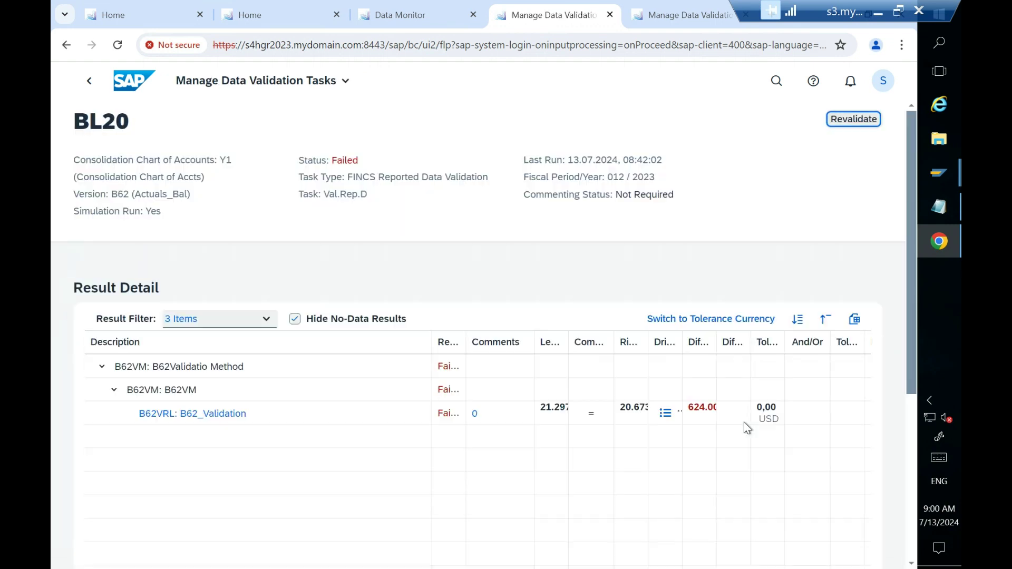
pyautogui.click(267, 319)
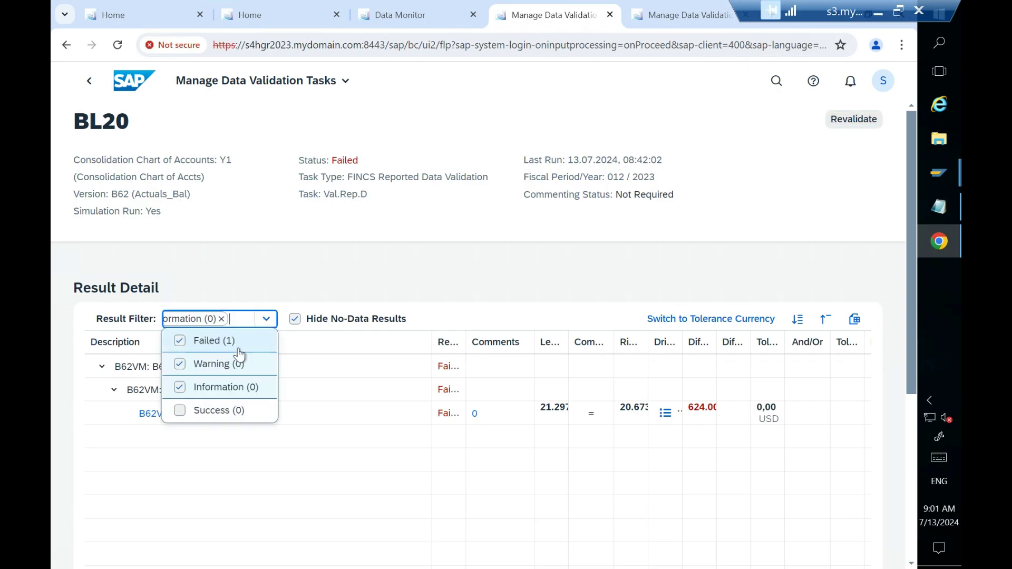
pyautogui.click(180, 364)
pyautogui.click(180, 387)
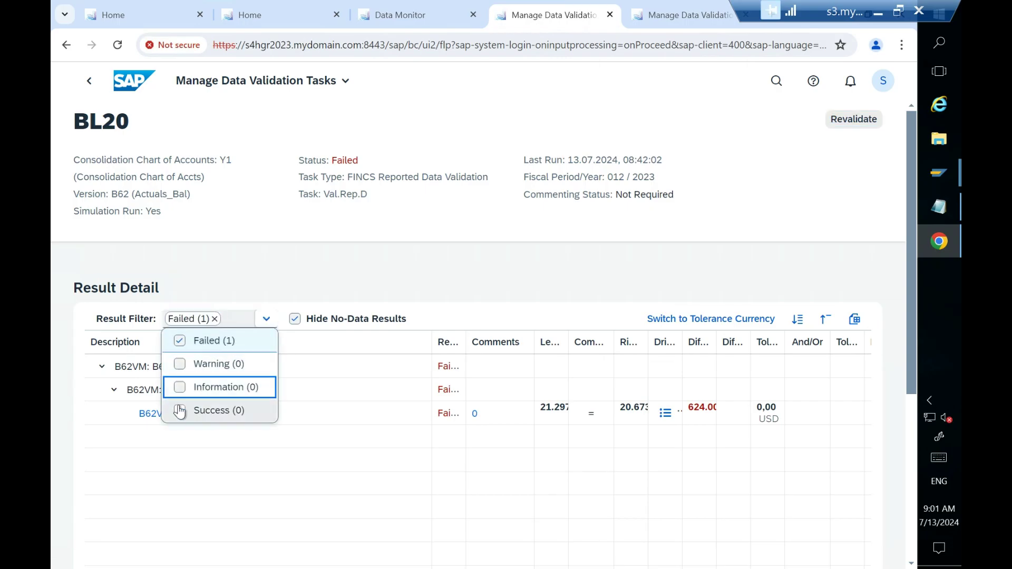
pyautogui.click(179, 411)
pyautogui.click(200, 412)
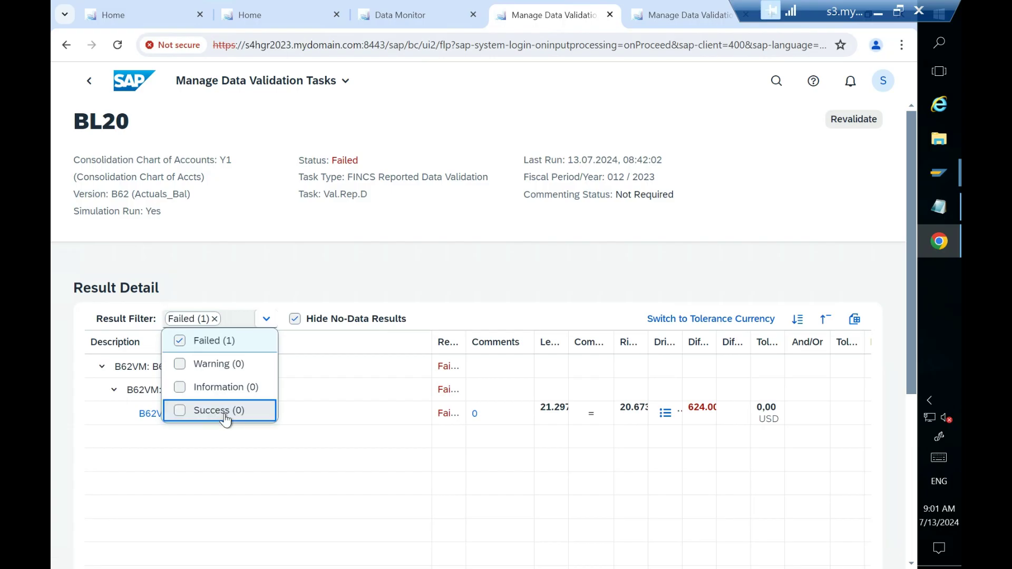
pyautogui.click(363, 251)
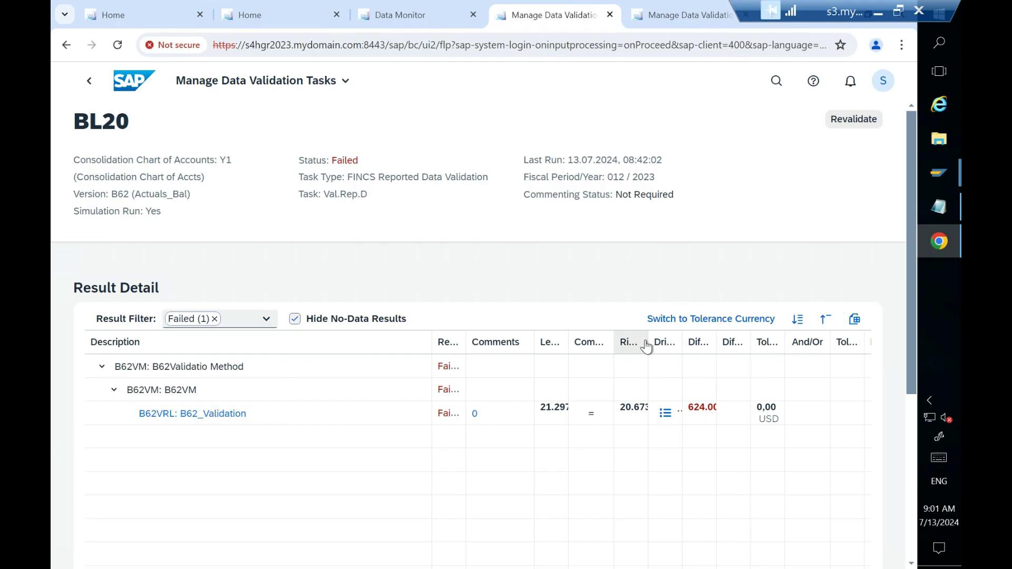
# - Widen the Right Value and Left Value columns to read both amounts of rule B62VRL
pyautogui.moveTo(648, 337); pyautogui.dragTo(708, 338)
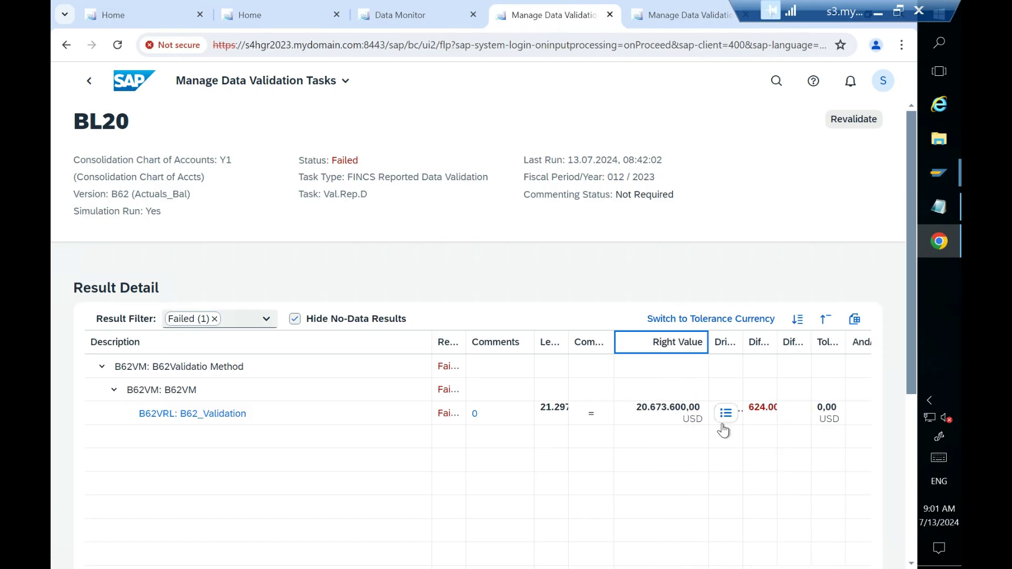
pyautogui.moveTo(677, 422)
pyautogui.moveTo(570, 346); pyautogui.dragTo(655, 349)
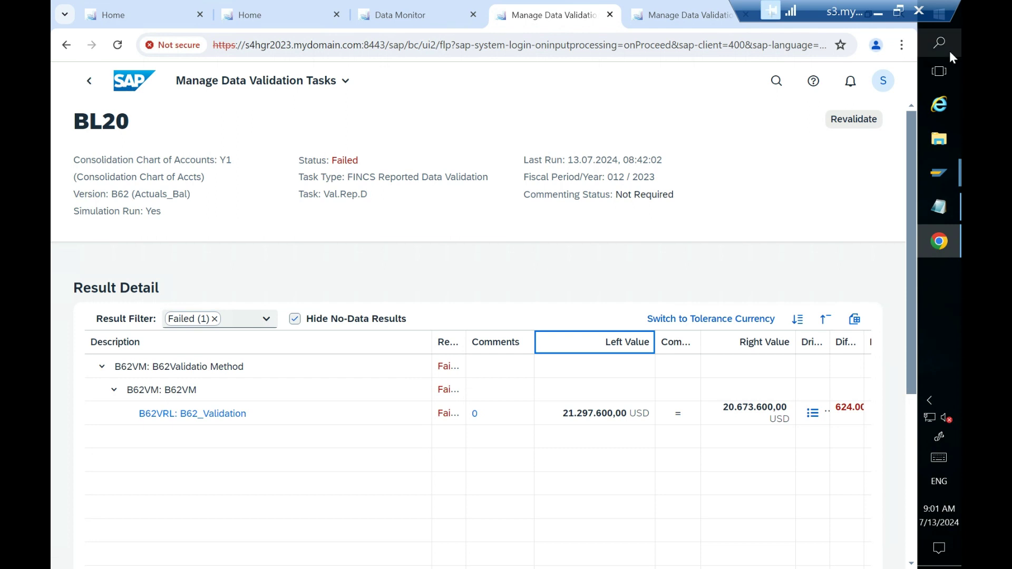
# - Close the BL20 result details, leave the BL0010 details for the home page, and return to the Data Monitor
pyautogui.click(609, 15)
pyautogui.click(558, 26)
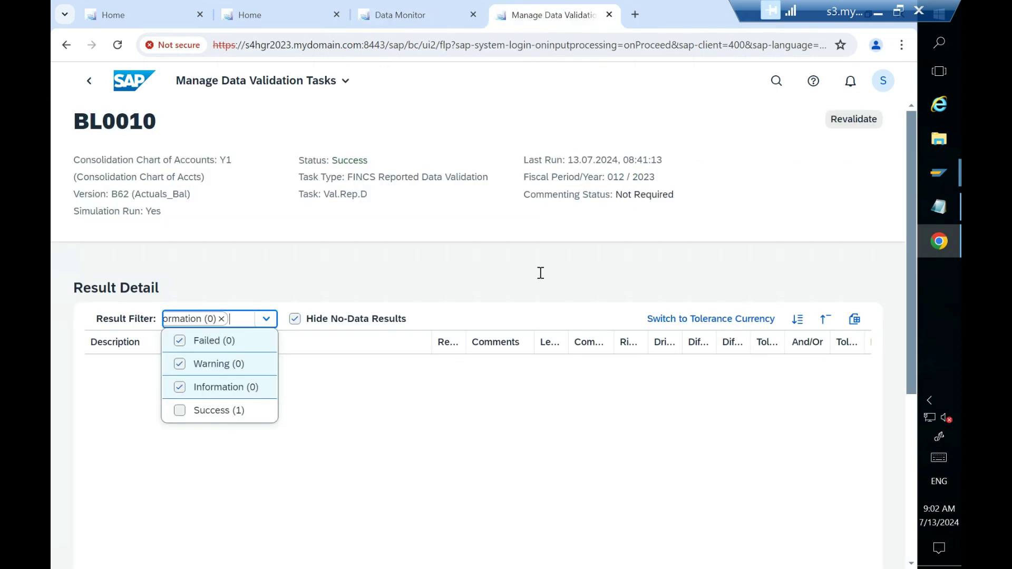
pyautogui.click(280, 347)
pyautogui.click(125, 80)
pyautogui.click(458, 15)
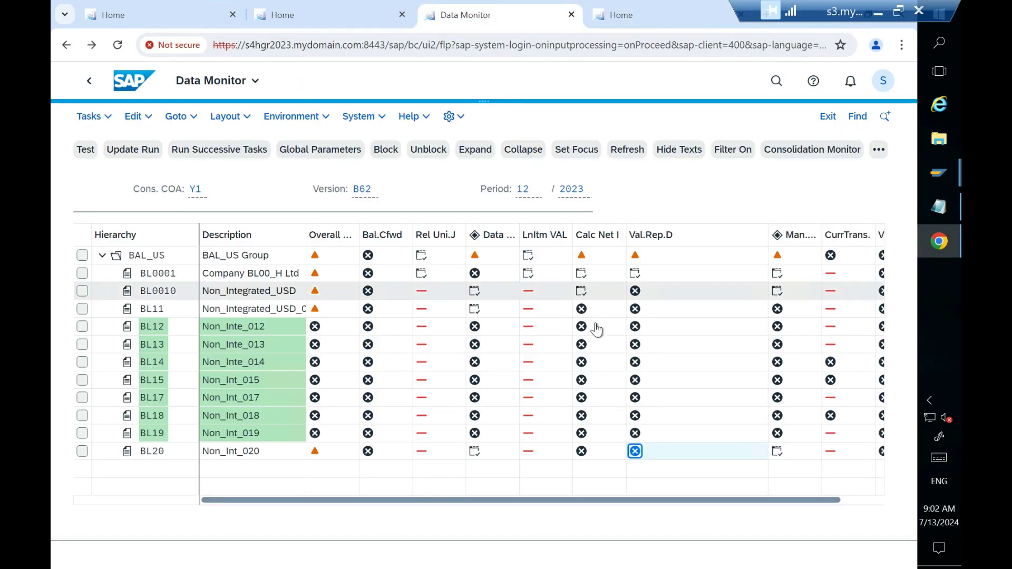
# - Start update runs of the Val.Rep.D task for units BL20 and BL0010
pyautogui.click(635, 452)
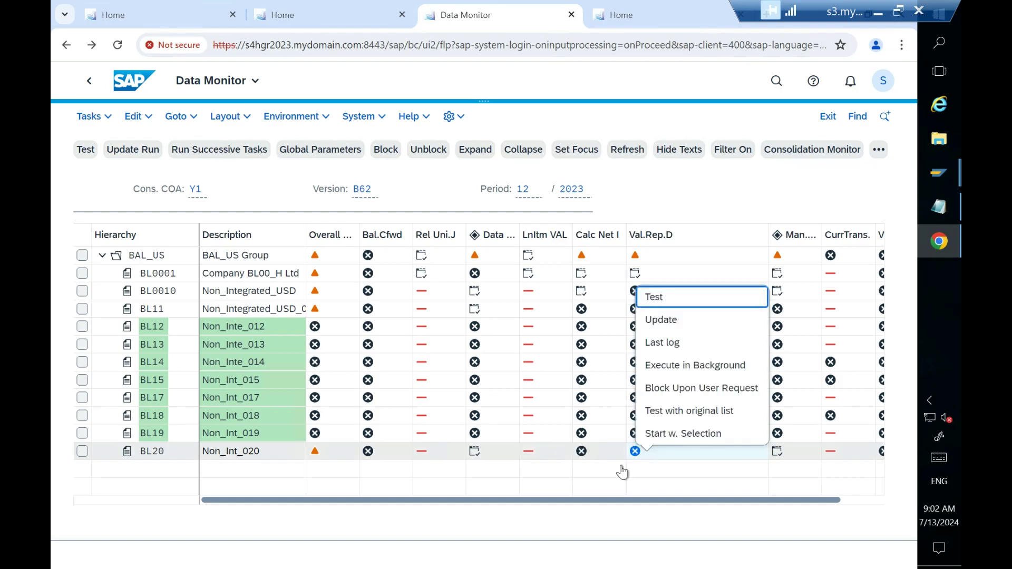
pyautogui.click(646, 320)
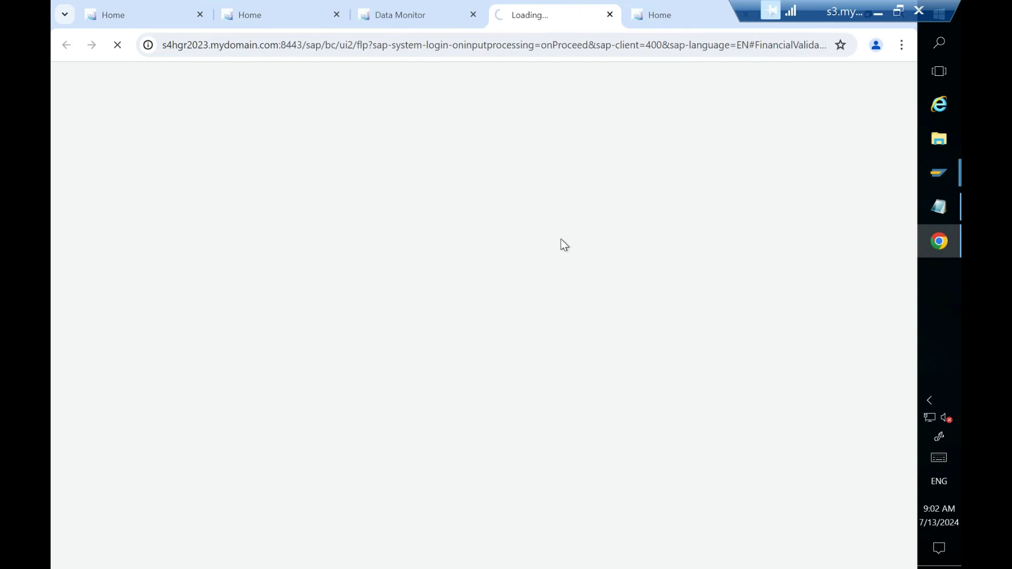
pyautogui.click(410, 21)
pyautogui.click(636, 292)
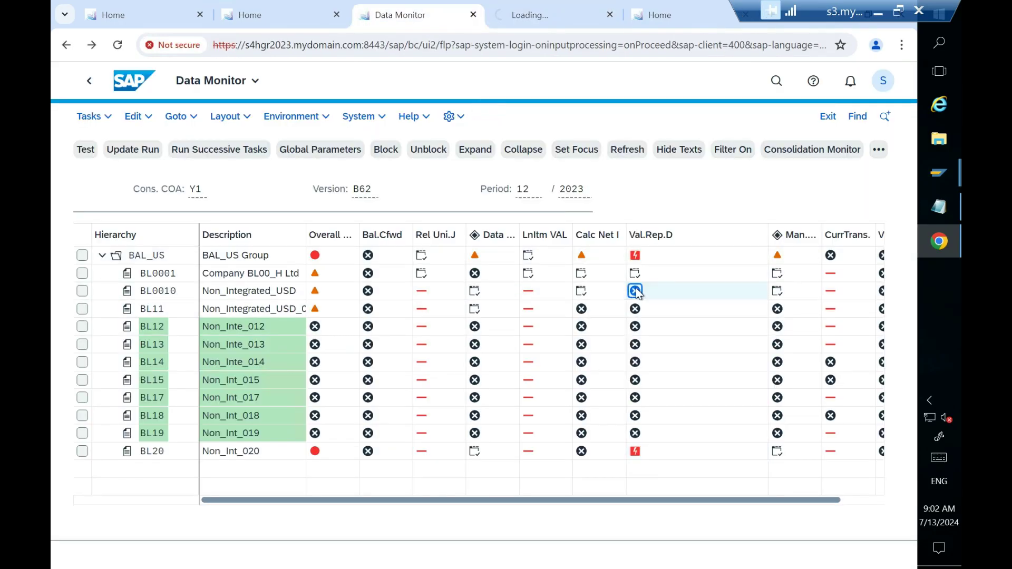
pyautogui.click(656, 327)
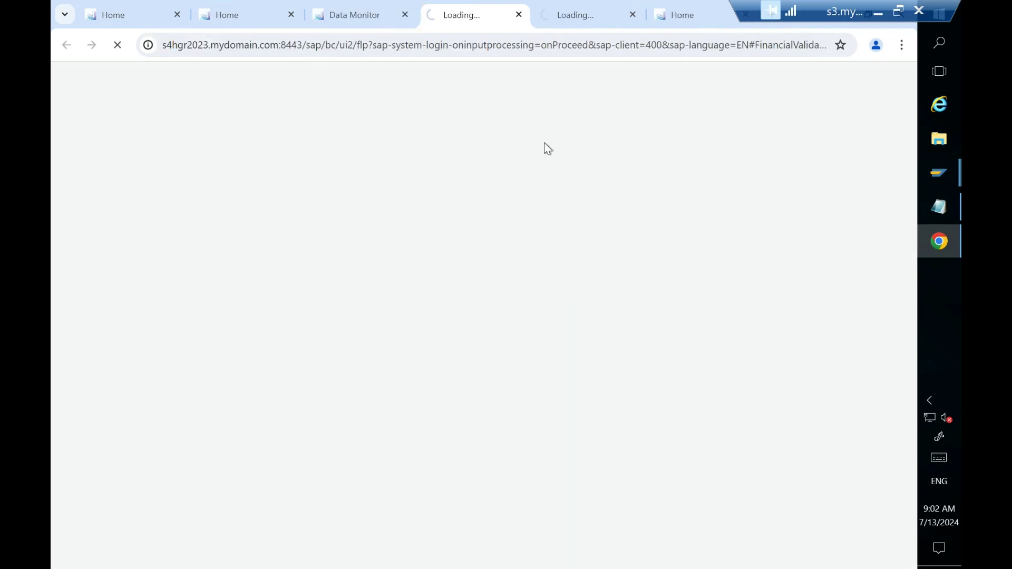
# - Check the Val.Rep.D update run statuses of BL0010 and BL20, and close the BL0010 validation results
pyautogui.click(377, 20)
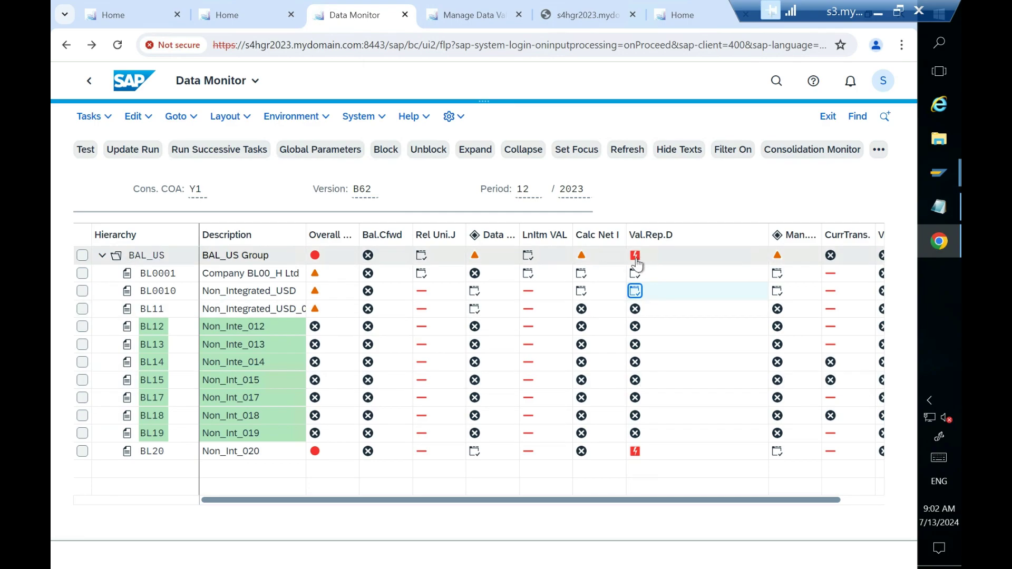
pyautogui.click(570, 15)
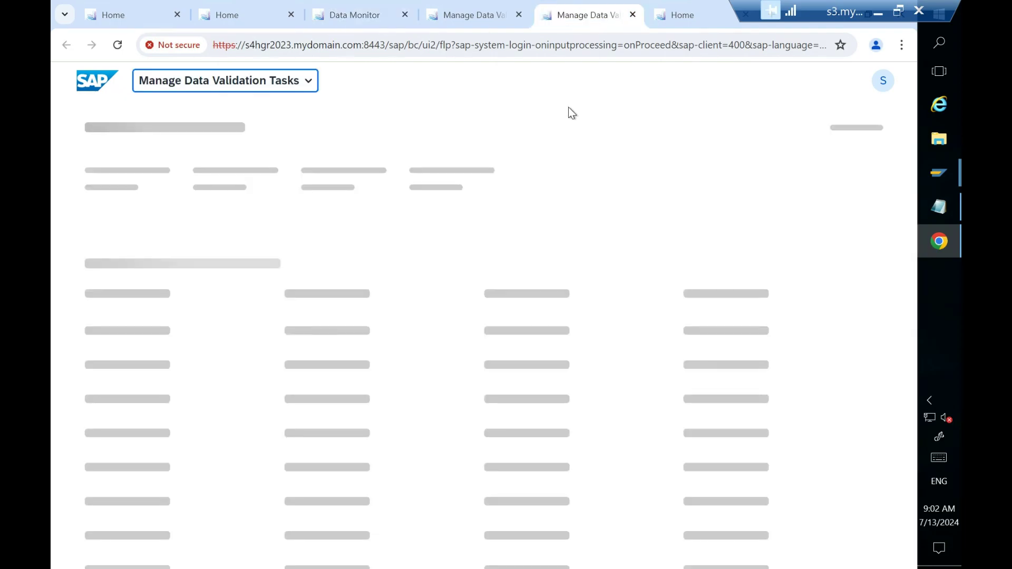
pyautogui.click(463, 12)
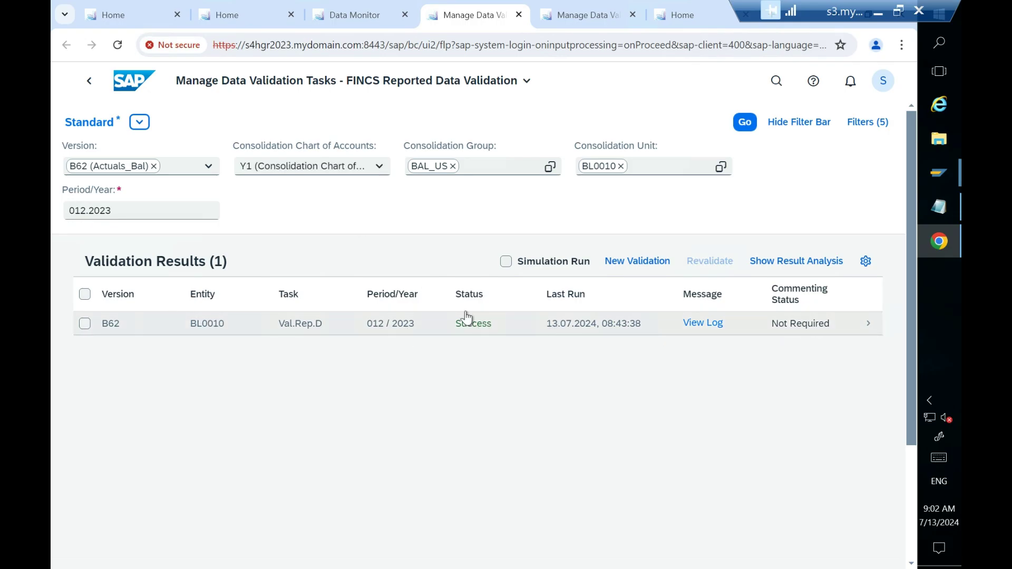
pyautogui.click(518, 14)
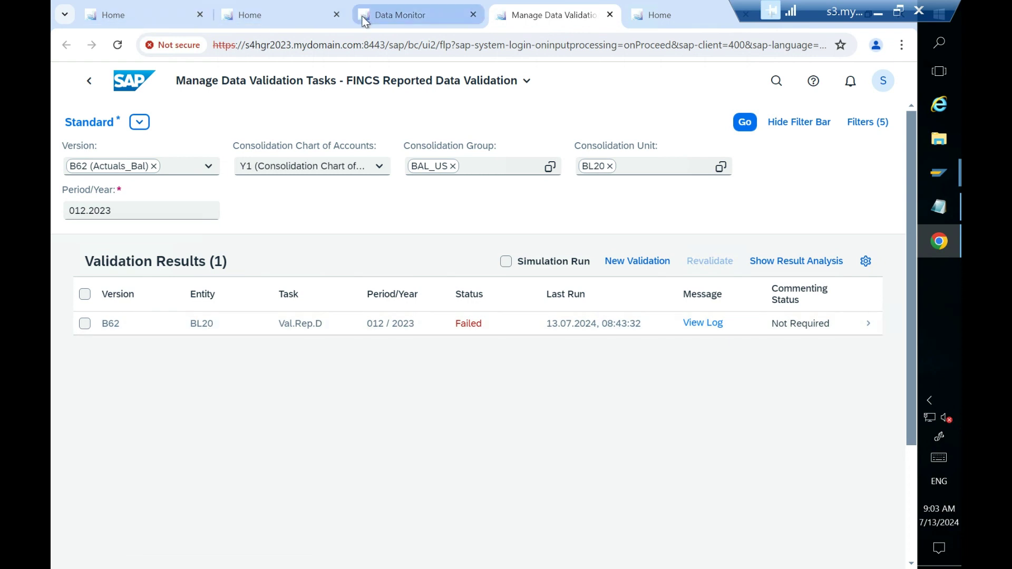
# - Compare the Val.Rep.D statuses of the BAL_US units in the Data Monitor with the BL20 validation results
pyautogui.click(387, 20)
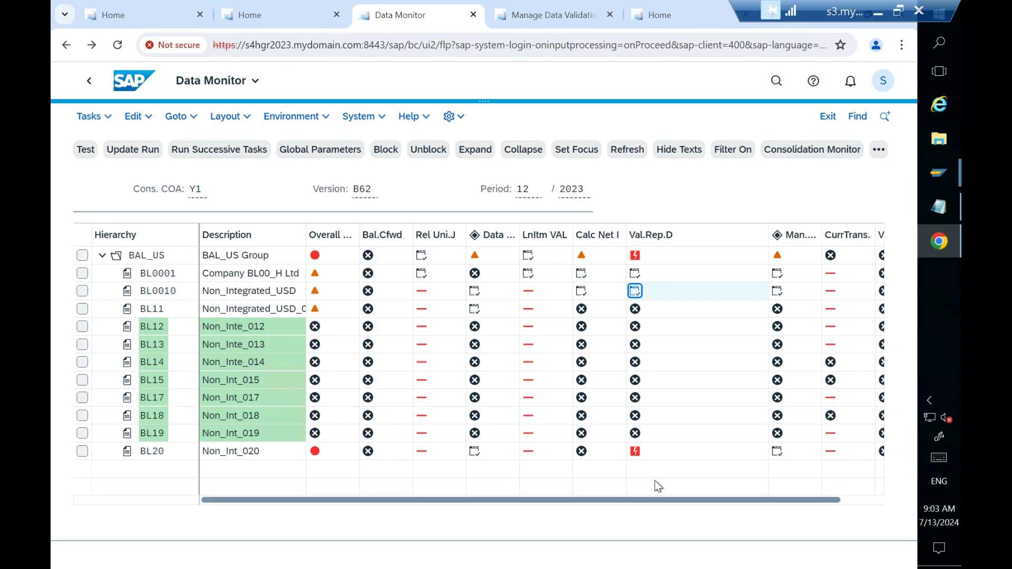
pyautogui.moveTo(658, 497); pyautogui.dragTo(511, 495)
pyautogui.click(539, 8)
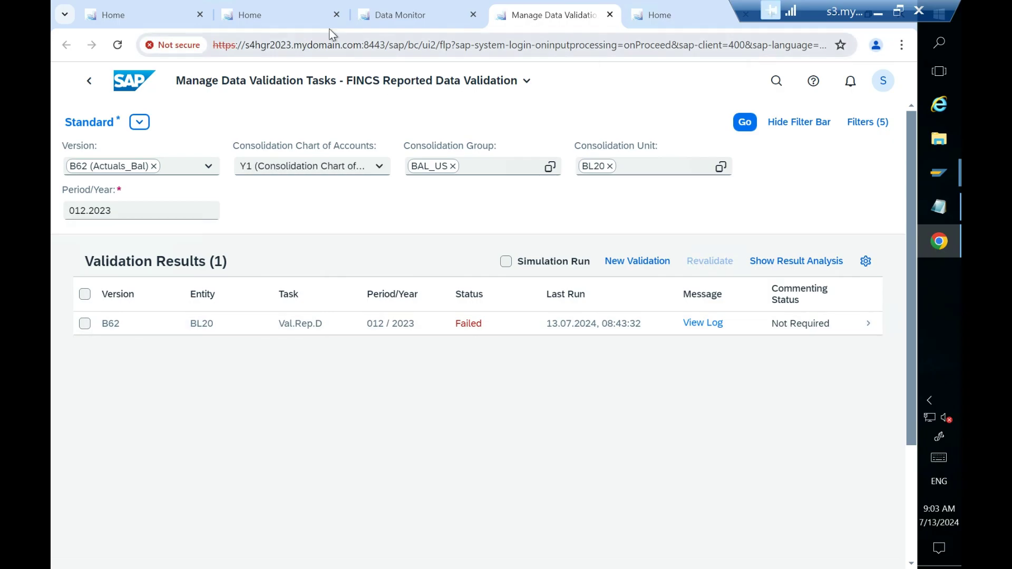
pyautogui.click(410, 22)
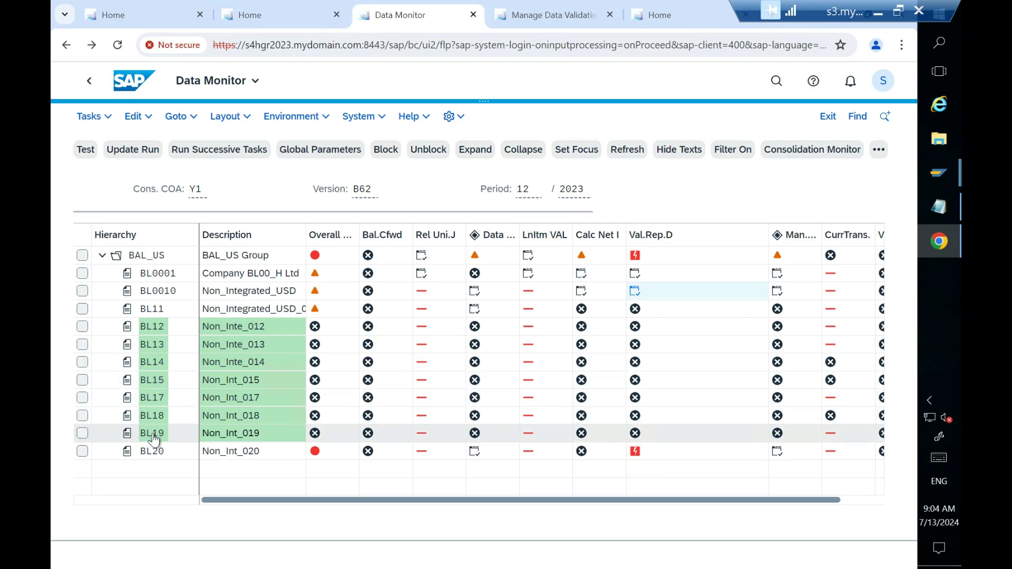
# - Run the Val.Rep.D update for the whole BAL_US group, close its validation results and return to the Data Monitor
pyautogui.click(83, 255)
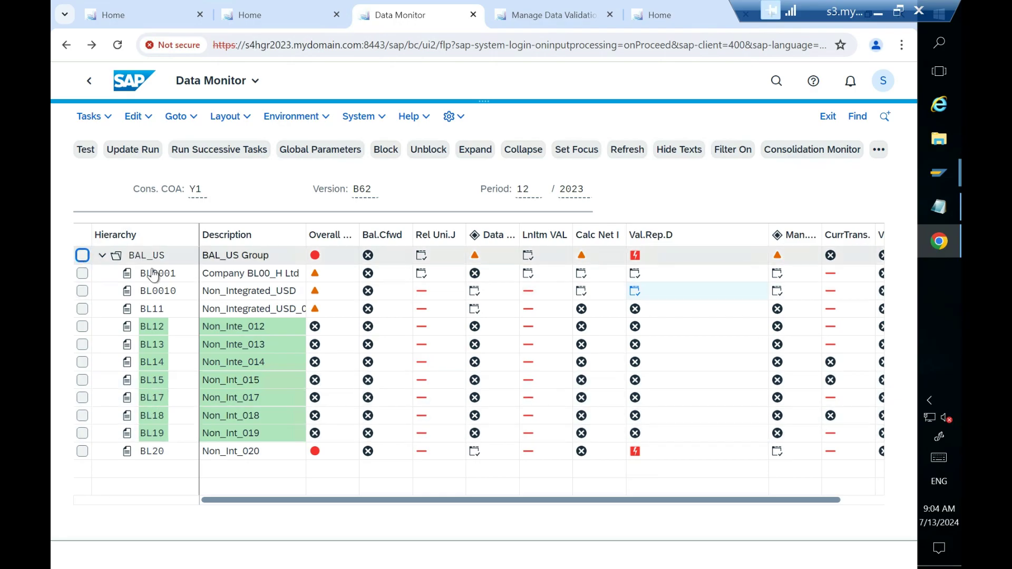
pyautogui.click(635, 256)
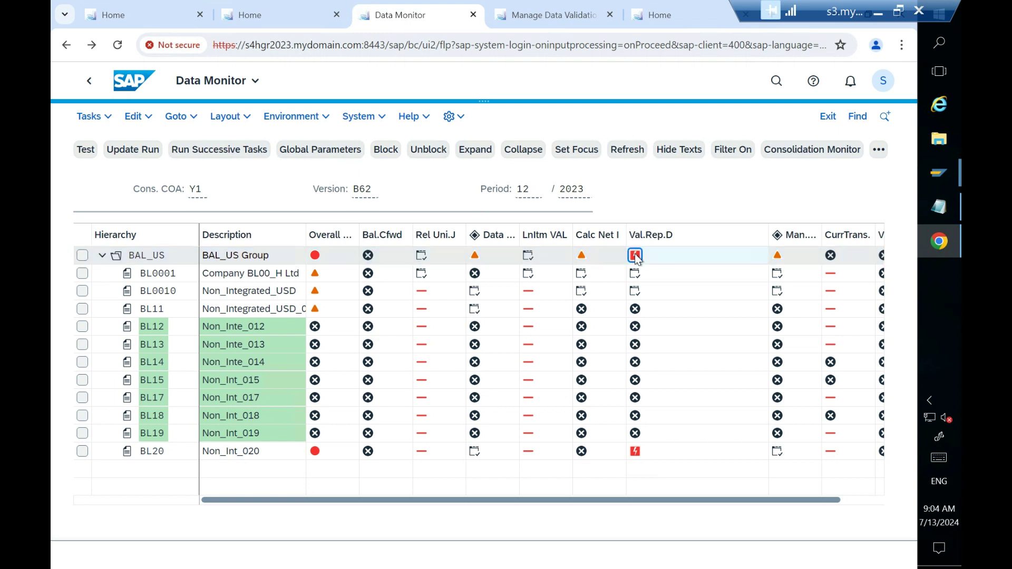
pyautogui.click(653, 293)
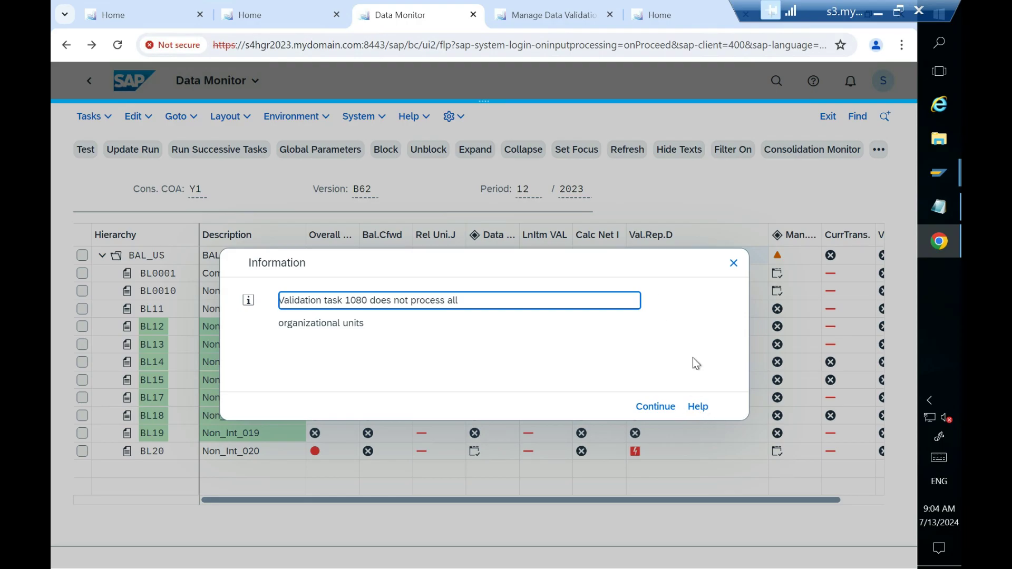
pyautogui.click(663, 410)
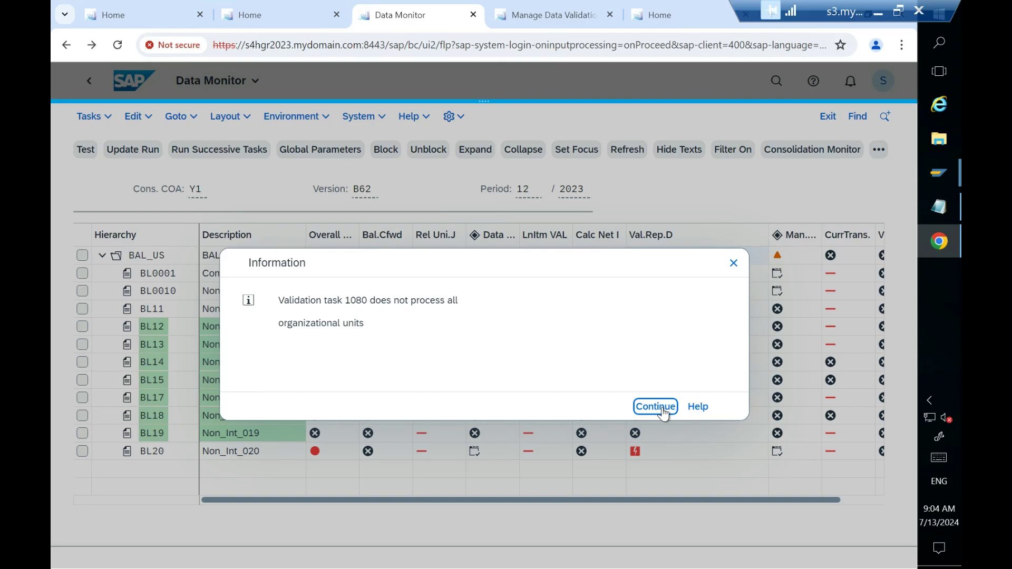
pyautogui.click(655, 407)
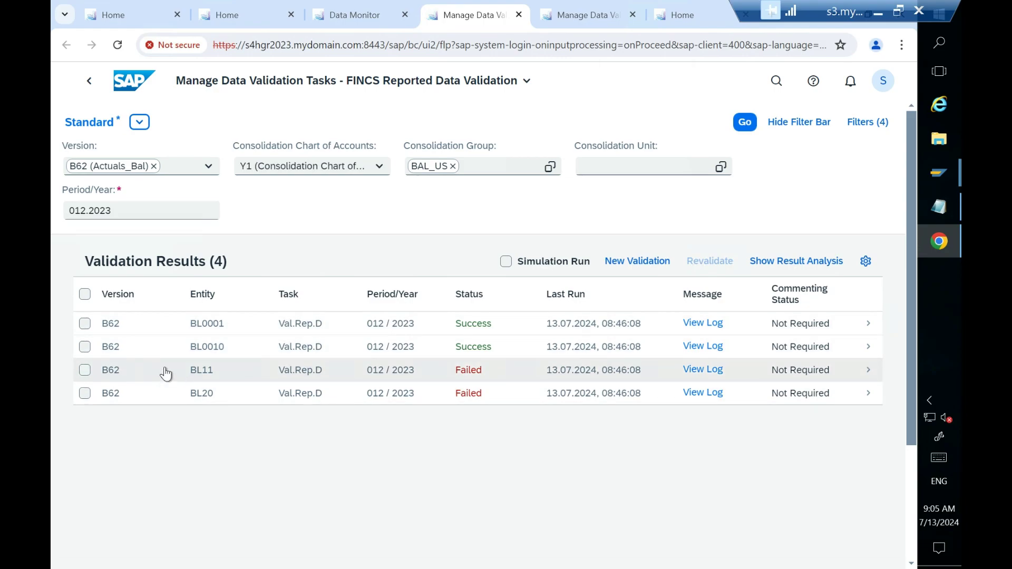
pyautogui.click(519, 17)
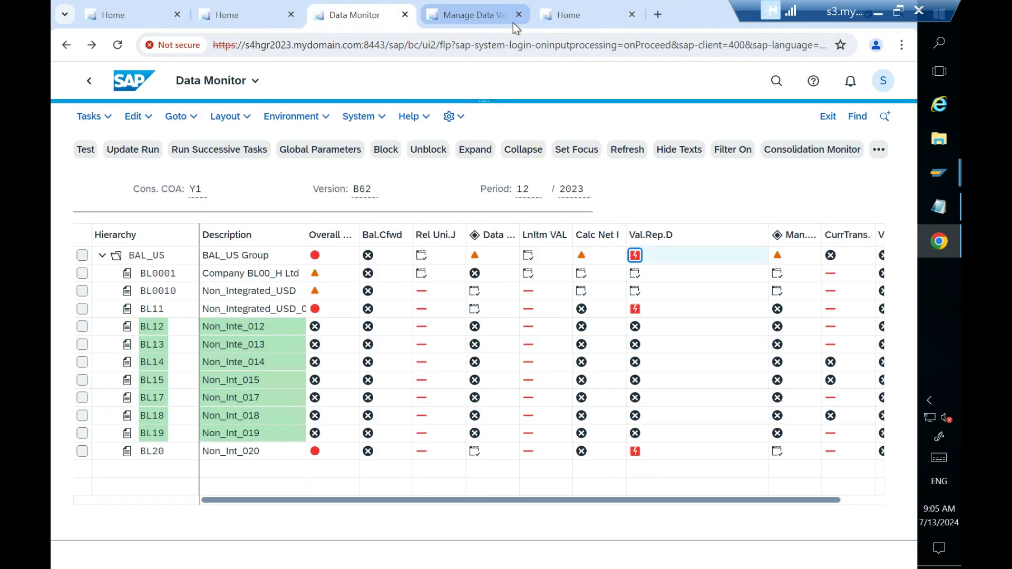
pyautogui.click(473, 18)
pyautogui.click(364, 14)
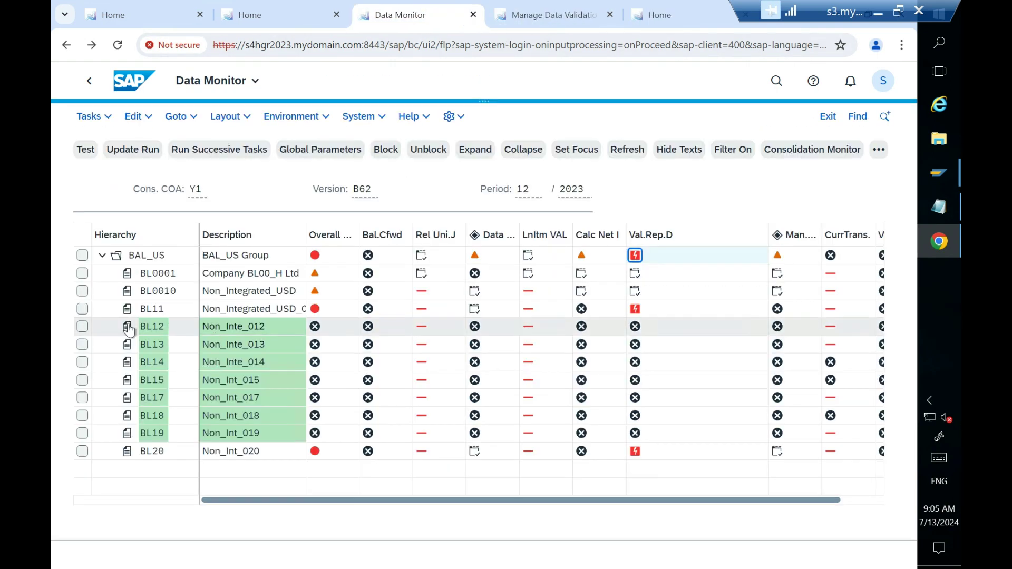
# - Select the rows of units BL15 and BL17 in the BAL_US hierarchy
pyautogui.click(82, 326)
pyautogui.click(83, 344)
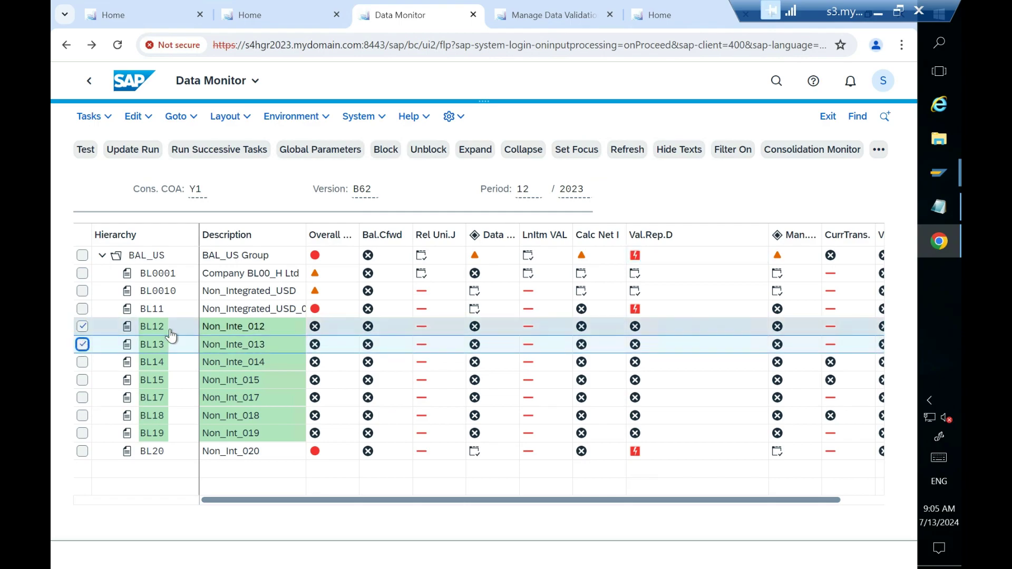
pyautogui.click(83, 326)
pyautogui.click(83, 381)
pyautogui.click(82, 398)
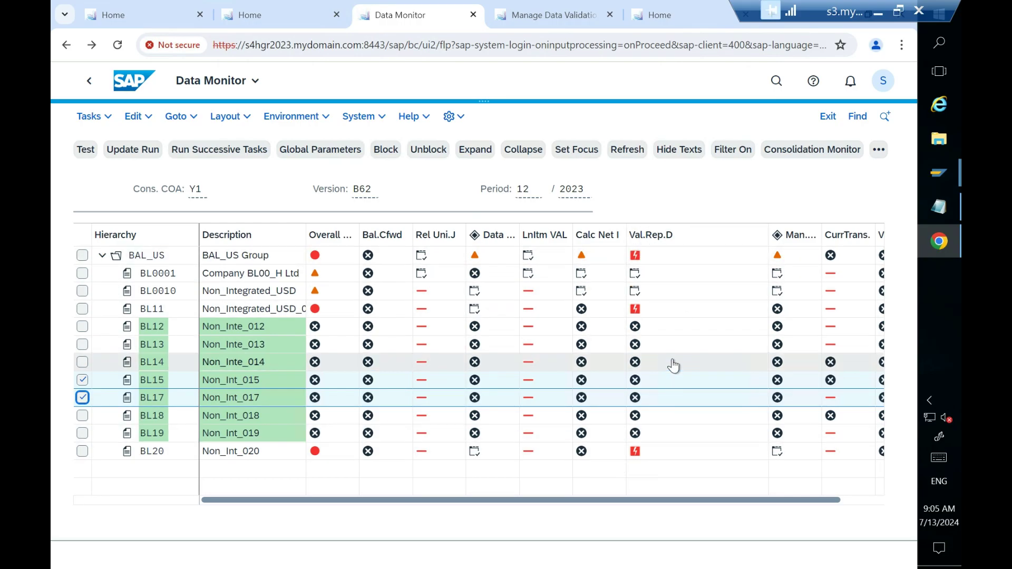
pyautogui.moveTo(679, 499); pyautogui.dragTo(829, 503)
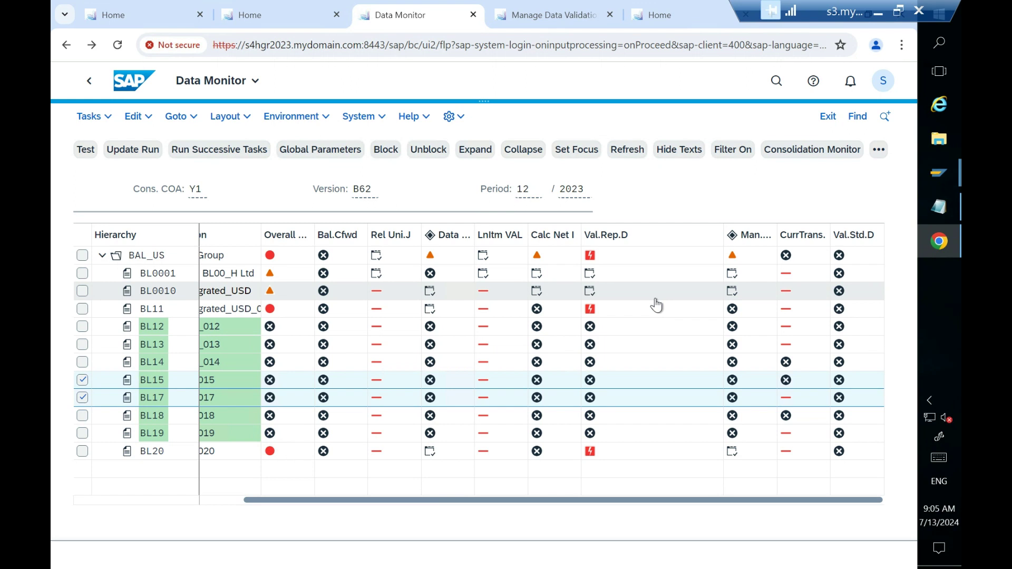
# - Leave the Data Monitor and open Manage Substitution/Validation Rules for group journal entries from the Consolidation Settings
pyautogui.click(247, 18)
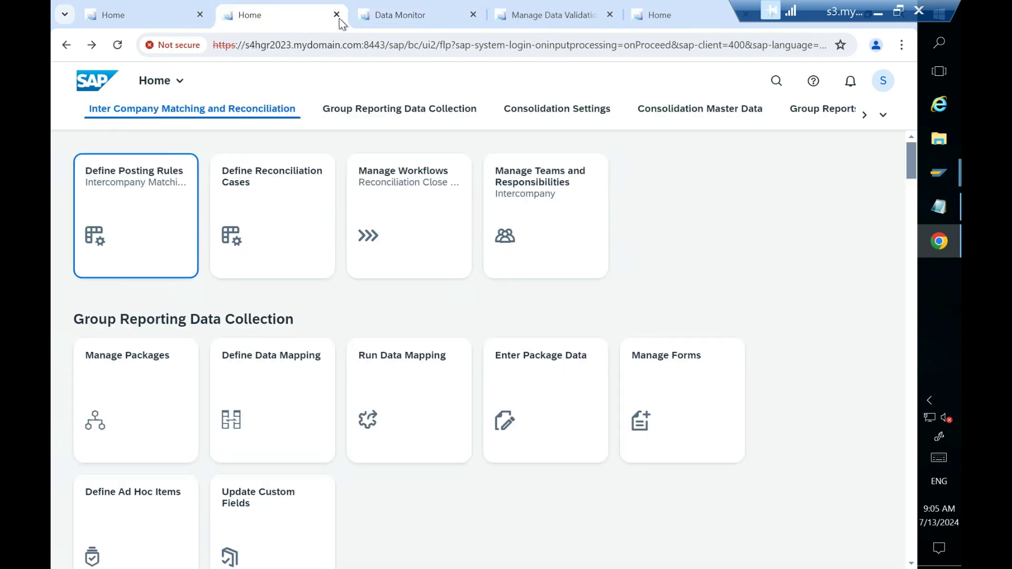
pyautogui.click(432, 16)
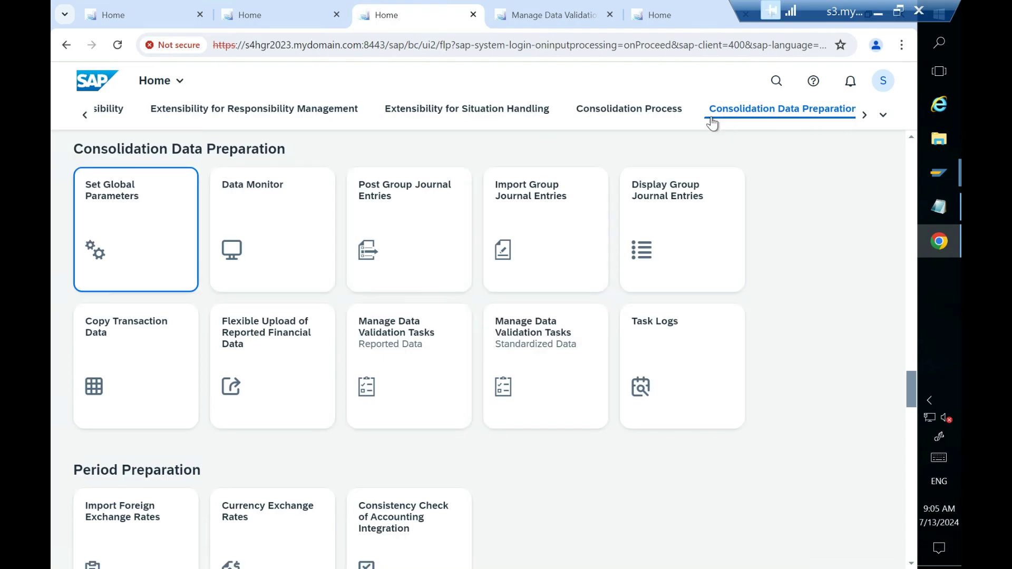
pyautogui.click(883, 114)
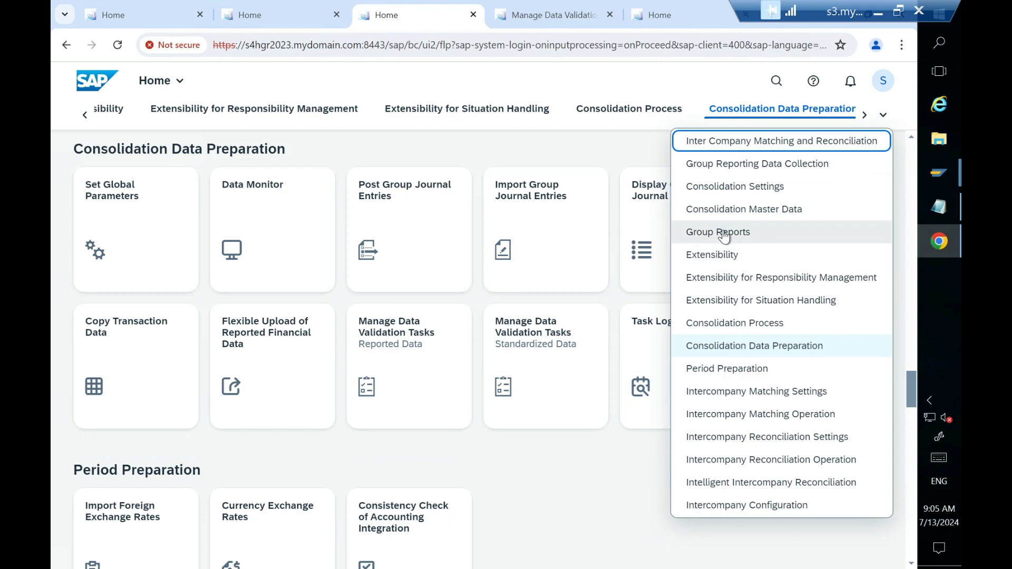
pyautogui.click(743, 190)
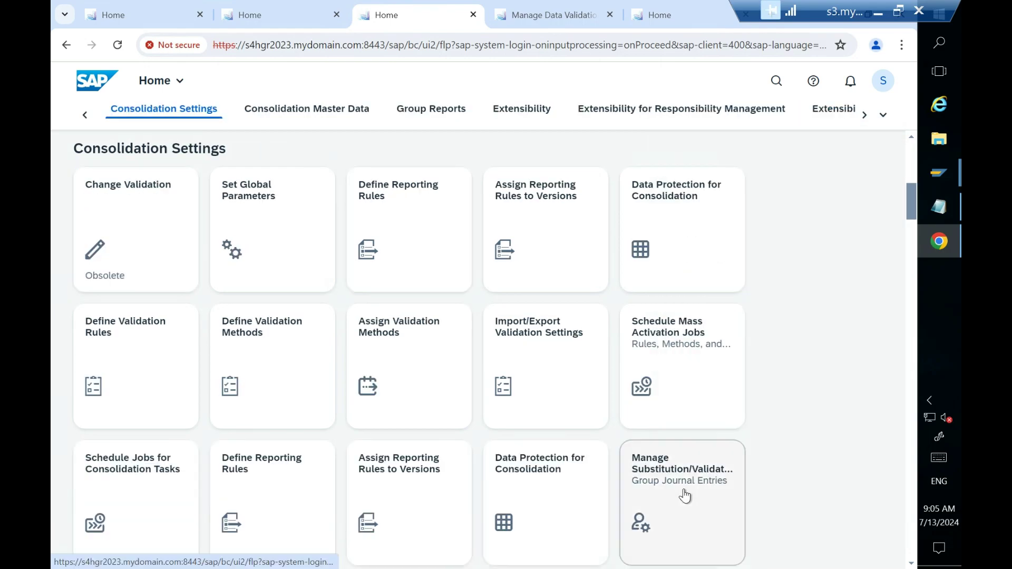
pyautogui.click(677, 484)
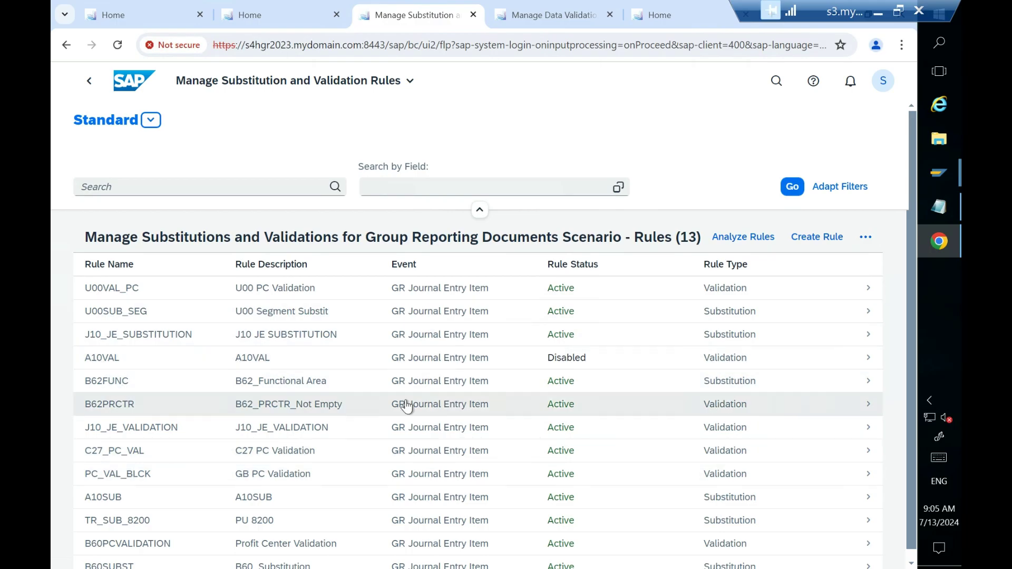
# - Open substitution rule B62FUNC in full screen for editing and view its precondition and substitution settings
pyautogui.click(872, 386)
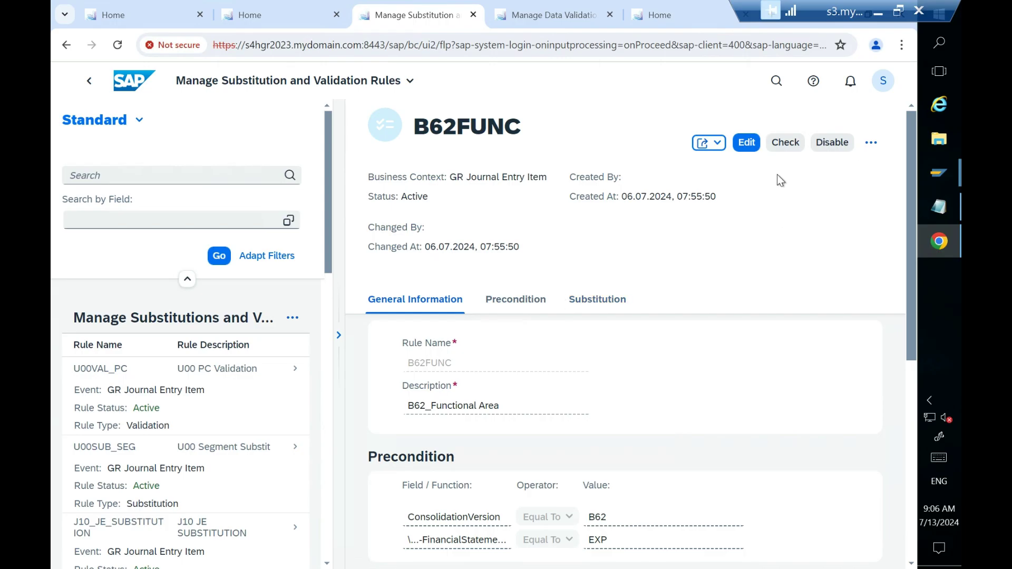
pyautogui.click(870, 143)
pyautogui.click(849, 241)
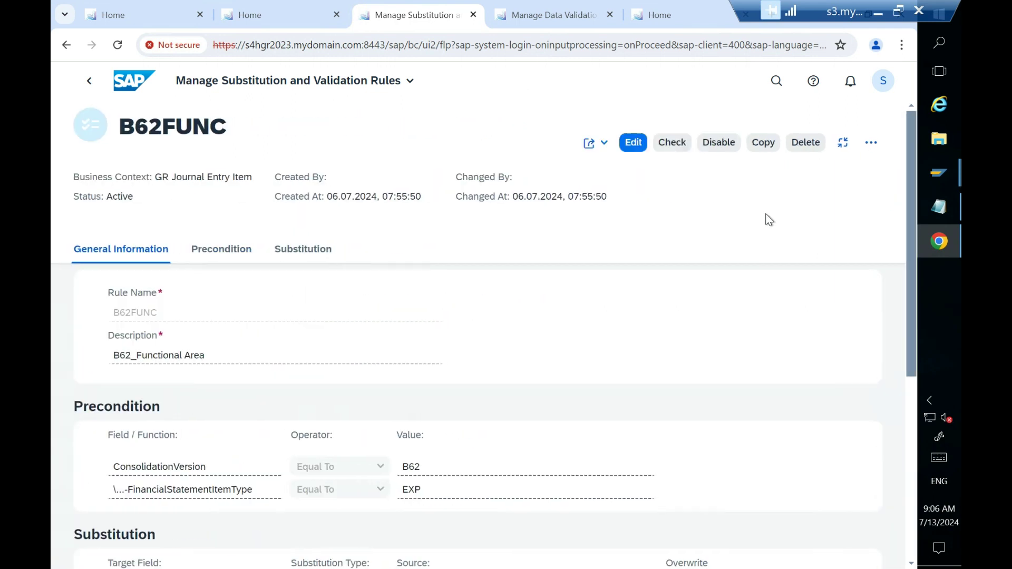
pyautogui.click(632, 144)
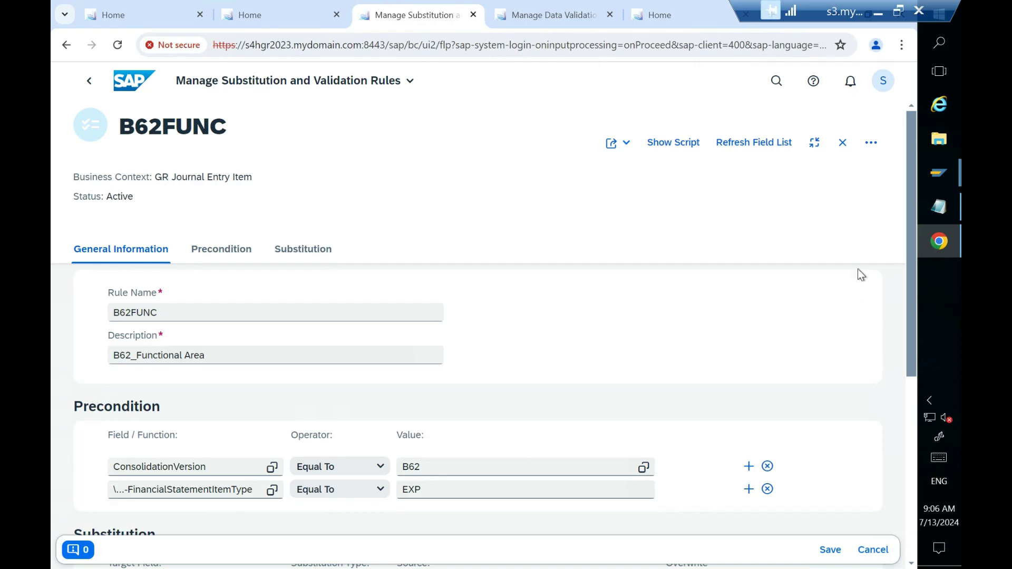
pyautogui.moveTo(912, 208)
pyautogui.mouseDown()
pyautogui.moveTo(909, 336)
pyautogui.moveTo(911, 210)
pyautogui.mouseUp()
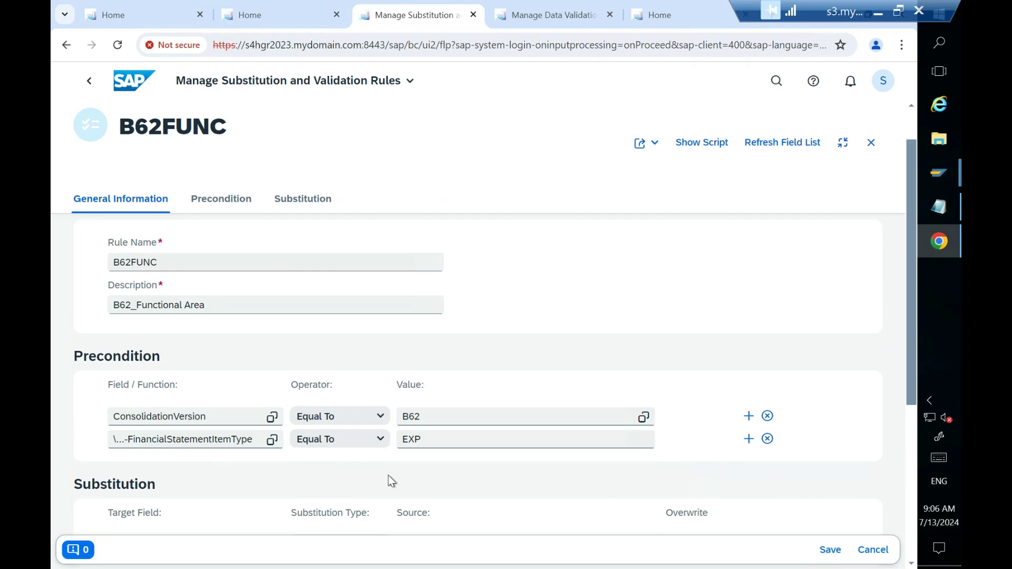
# - Examine the script of rule B62FUNC, including its precondition and functional area assignment, and close it
pyautogui.click(698, 146)
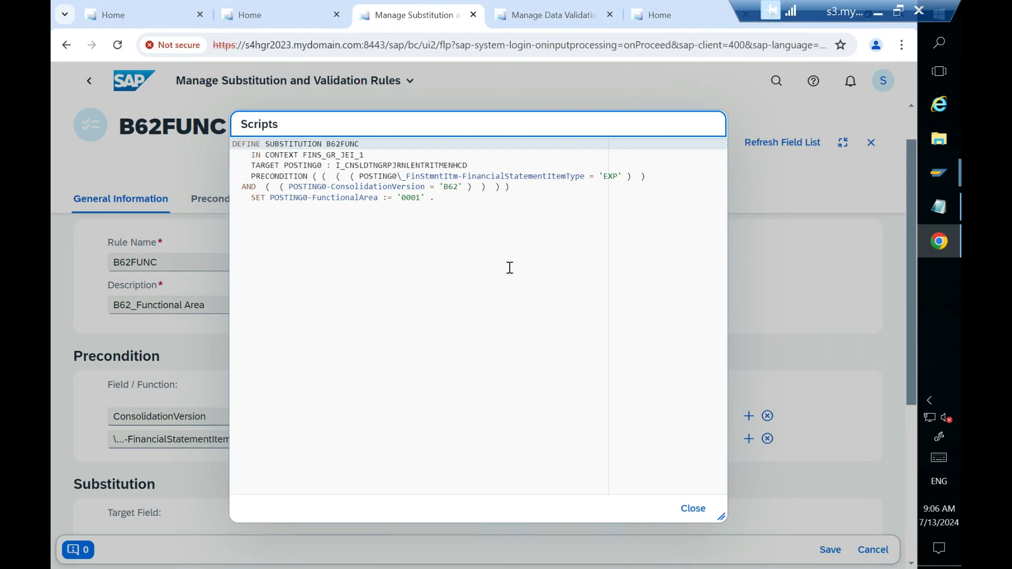
pyautogui.click(685, 511)
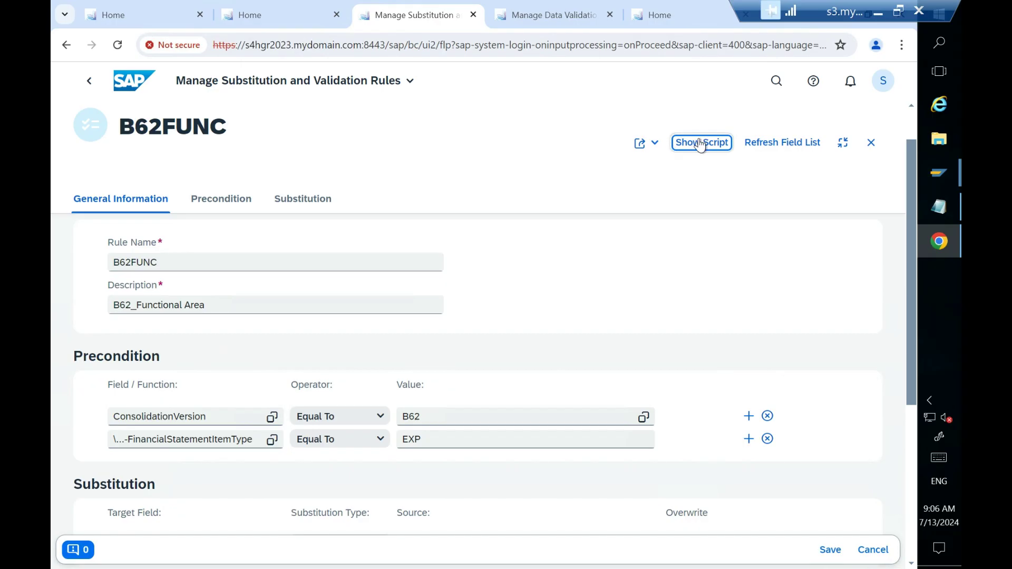
pyautogui.click(700, 143)
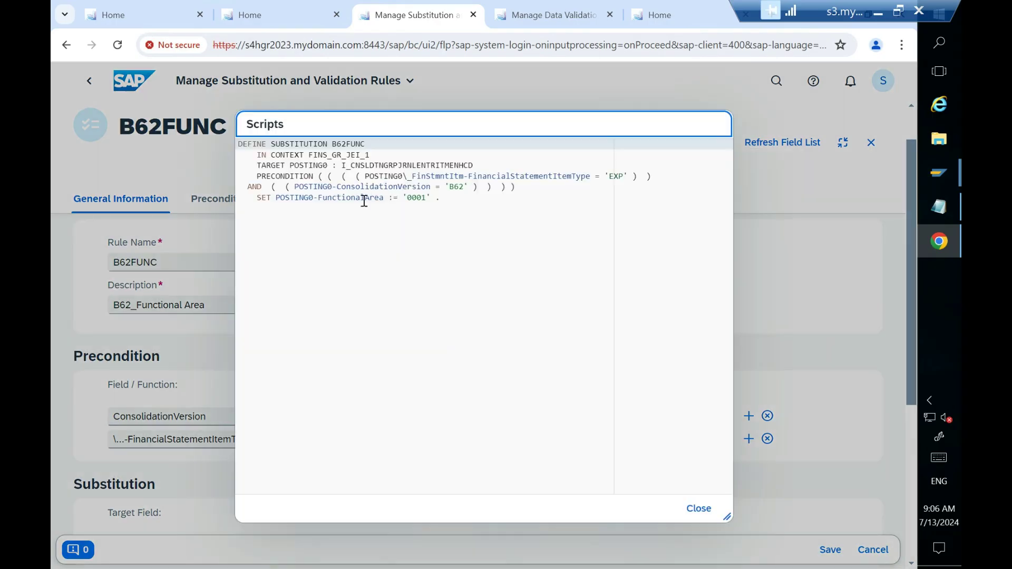
pyautogui.moveTo(268, 158); pyautogui.dragTo(545, 204)
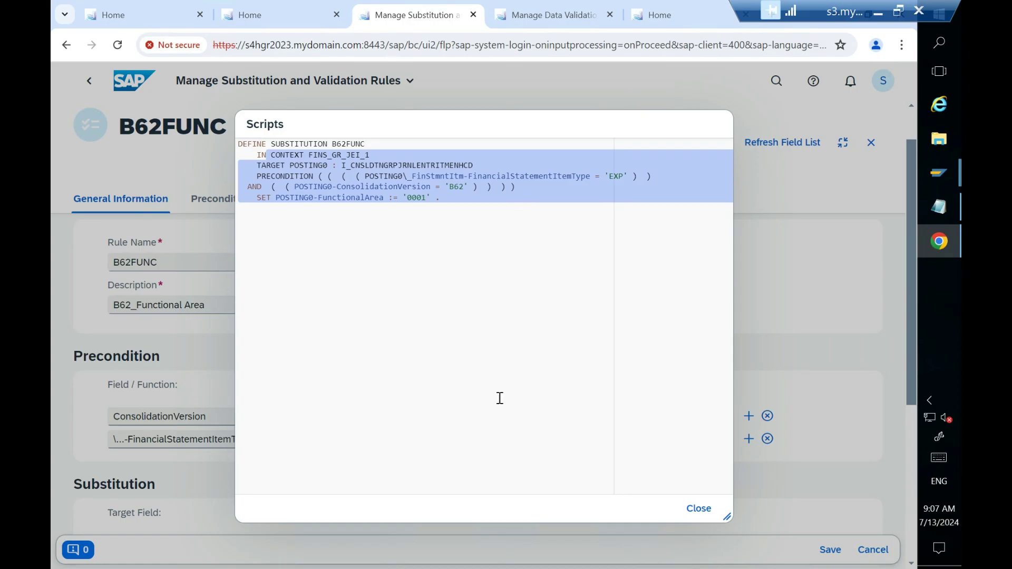
pyautogui.click(699, 508)
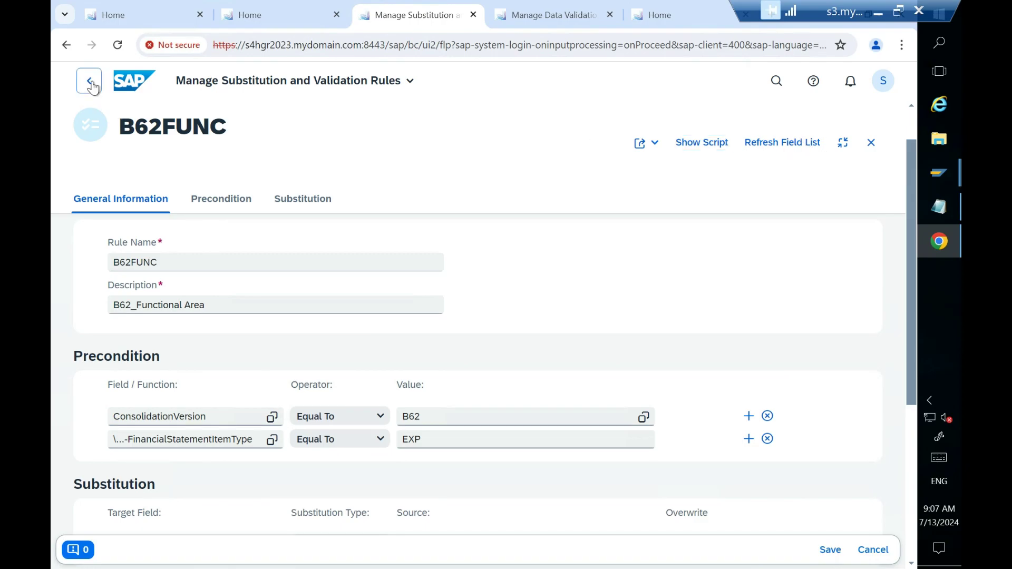
# - Save and activate rule B62FUNC, and go back to the home page
pyautogui.click(831, 551)
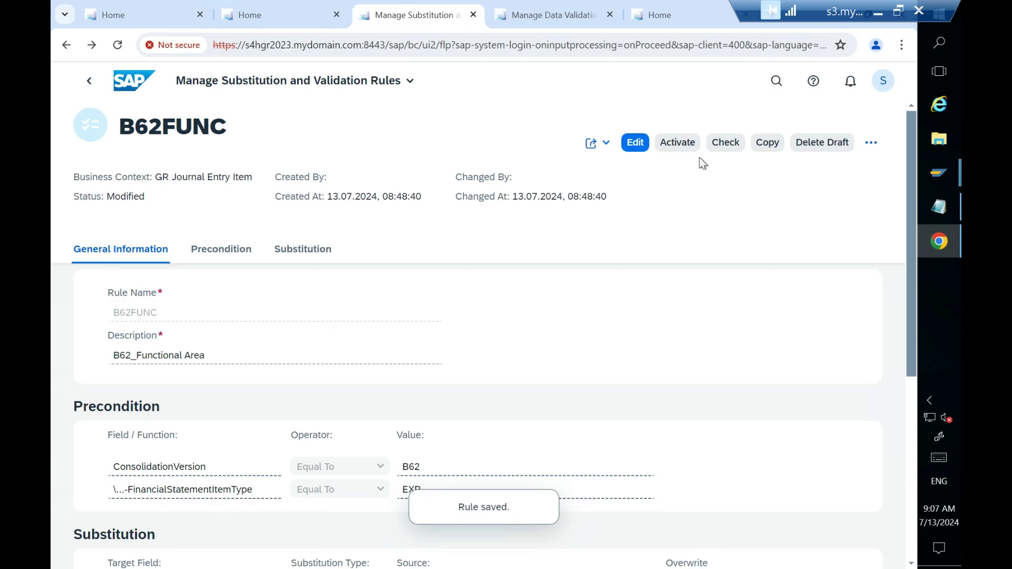
pyautogui.click(677, 142)
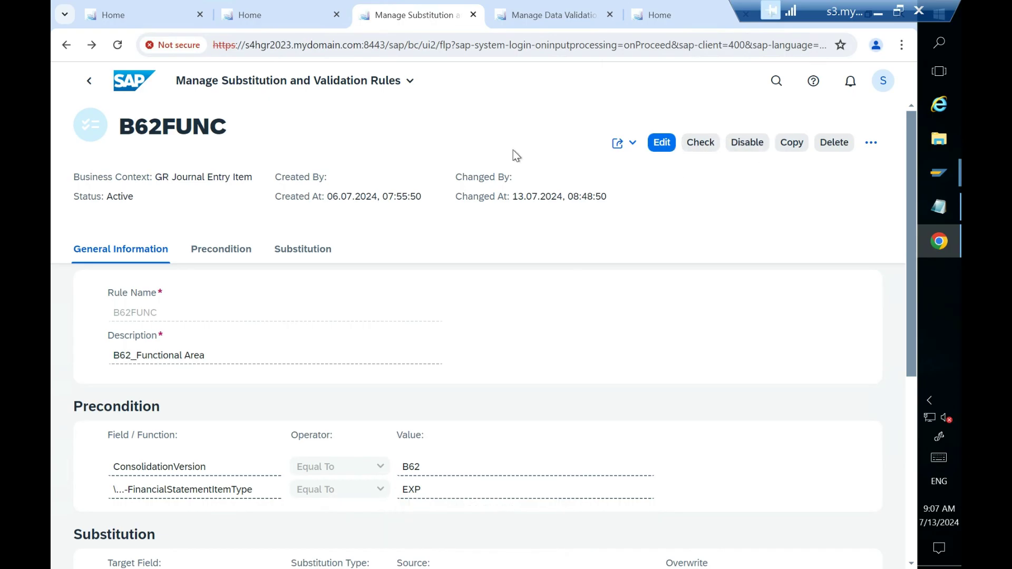
pyautogui.click(89, 81)
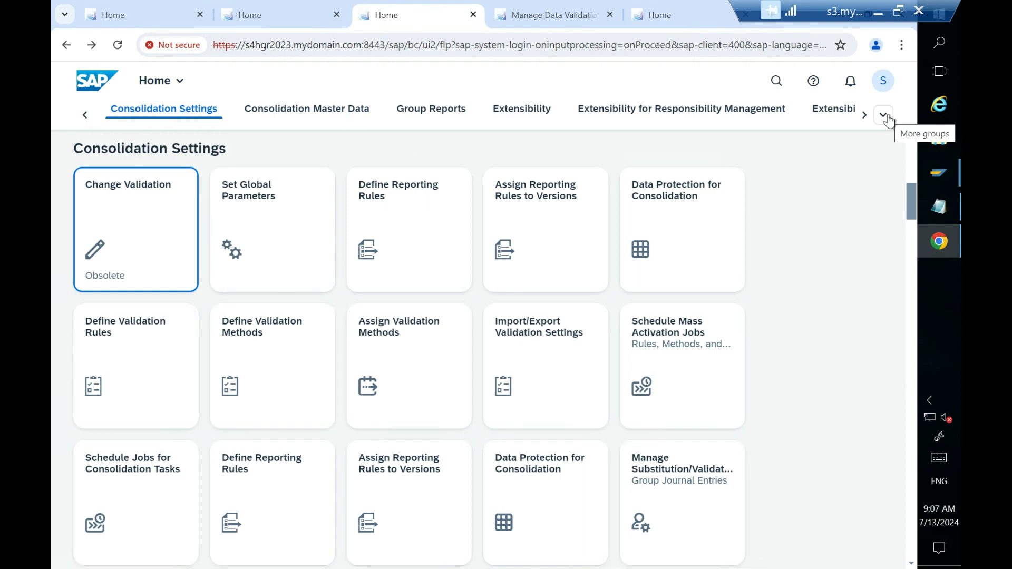
# - Close the BL20 validation results and return to the Consolidation Settings apps on the home page
pyautogui.click(566, 15)
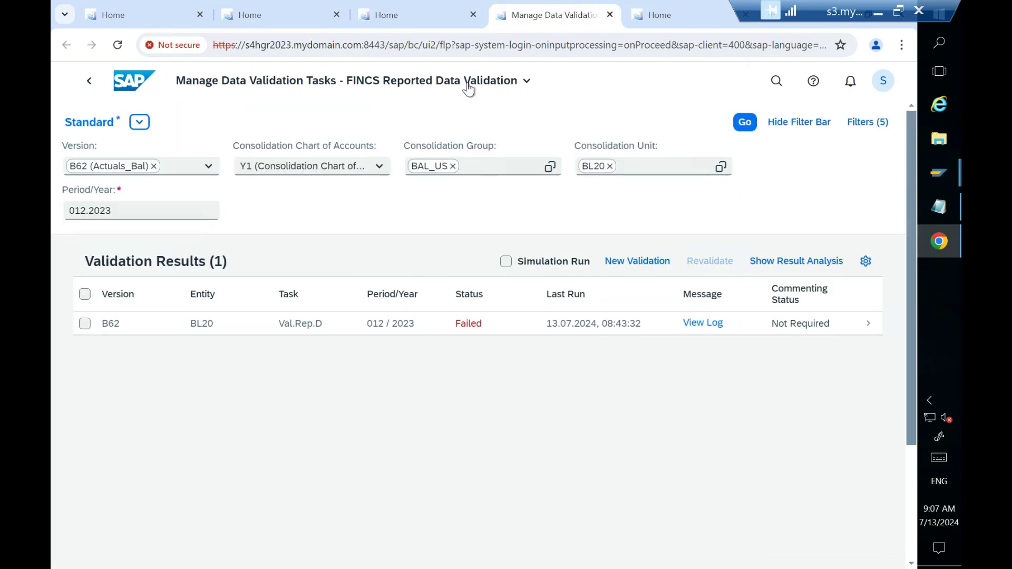
pyautogui.click(610, 14)
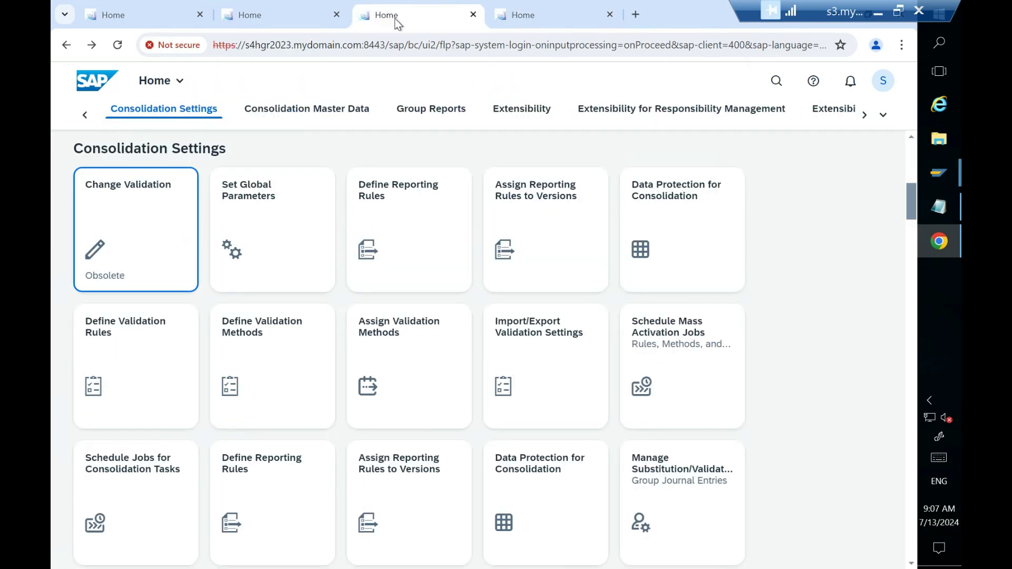
pyautogui.click(883, 113)
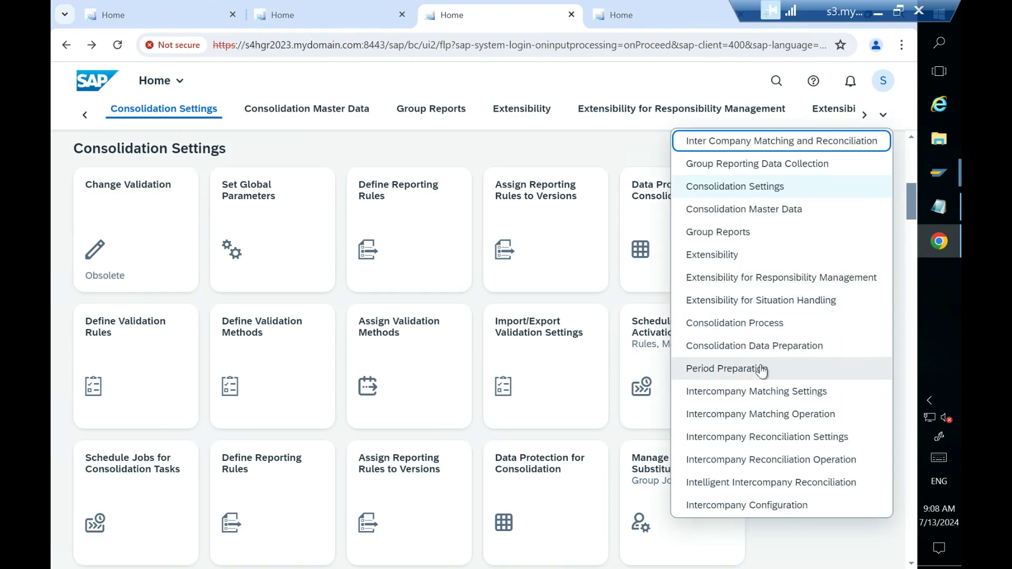
pyautogui.click(520, 146)
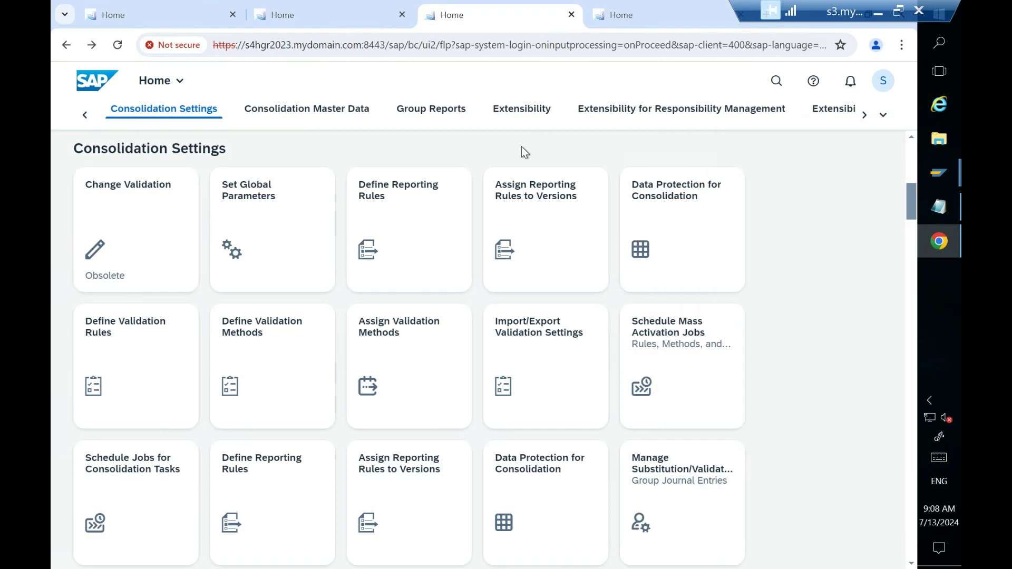